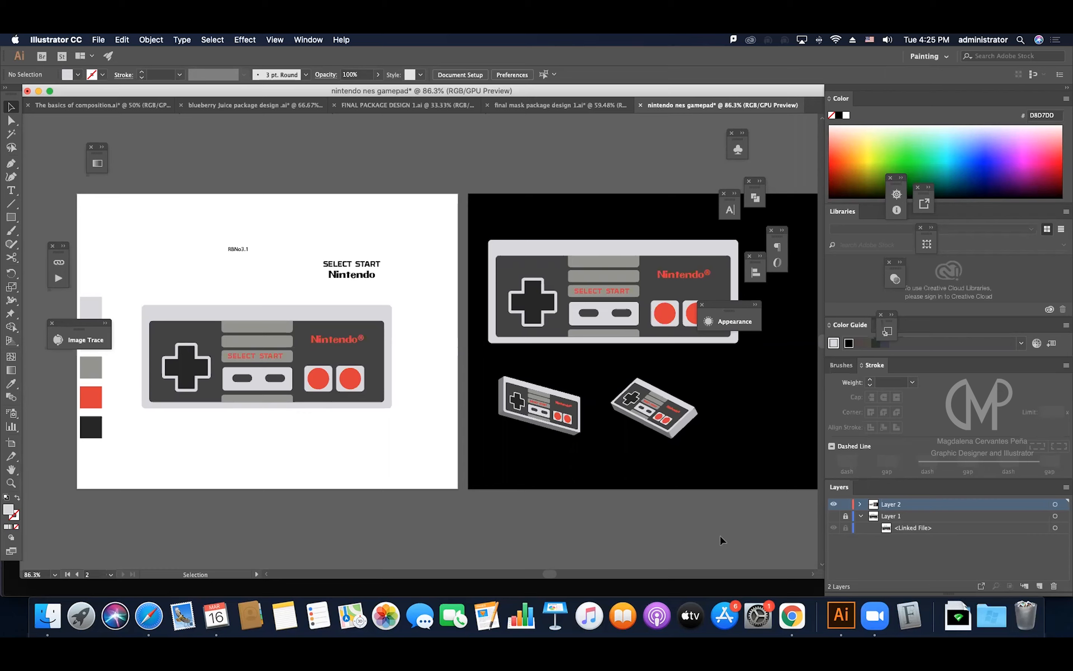
Switch to Chrome and review the NES gamepad reference photo, the Pretendo font page and the RBNo3.1 font page.
{"action": "left_click", "coordinate": [791, 610]}
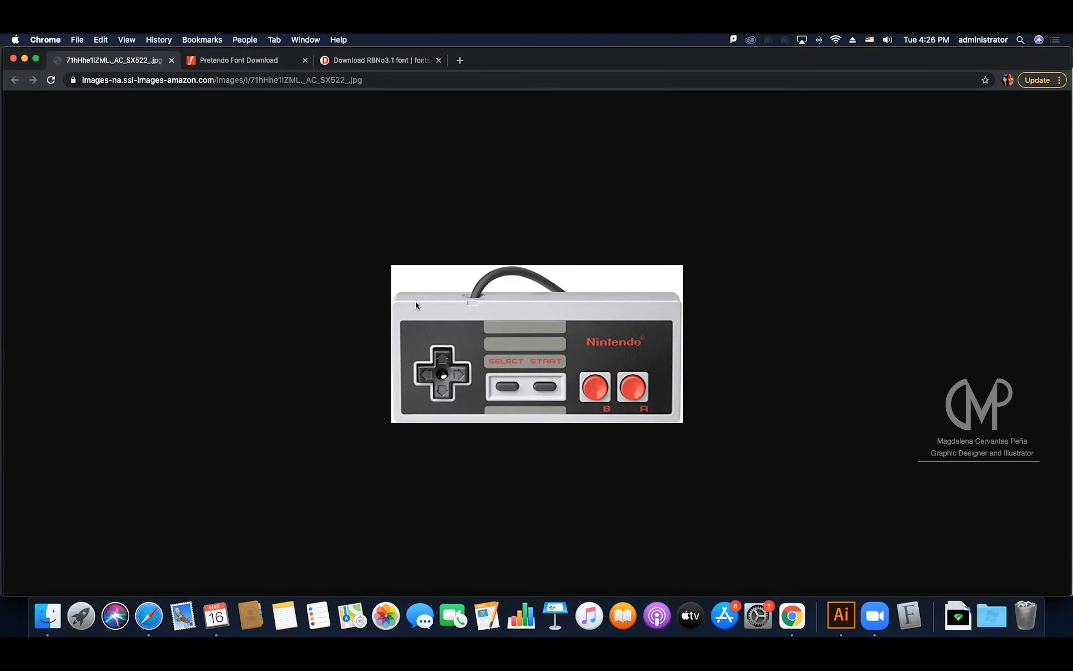
{"action": "left_click", "coordinate": [225, 61]}
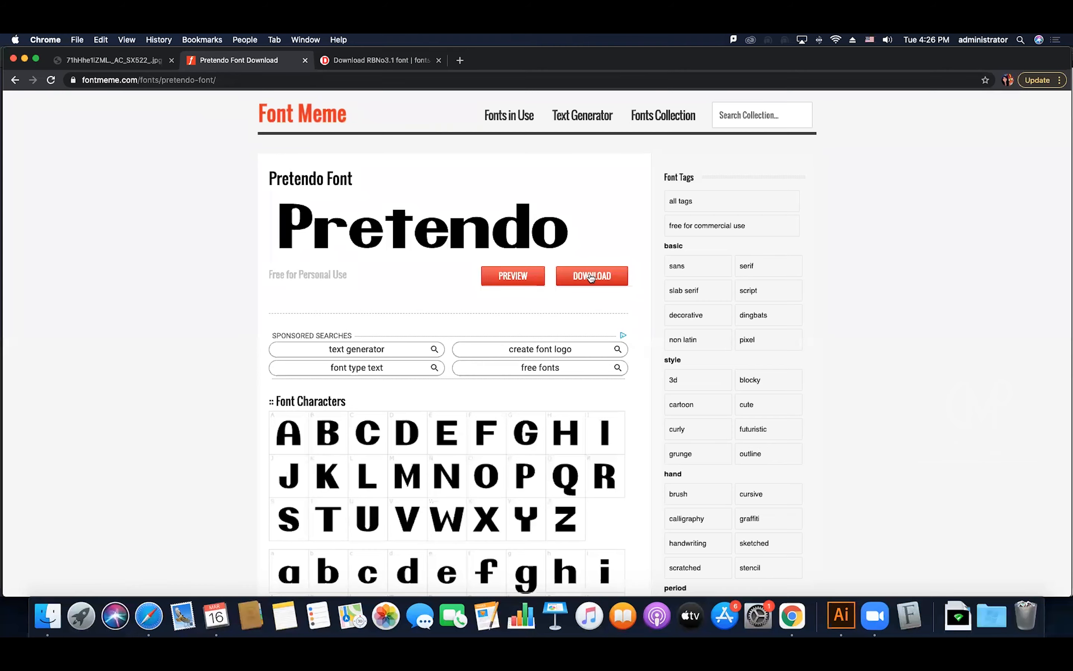
{"action": "left_click", "coordinate": [394, 63]}
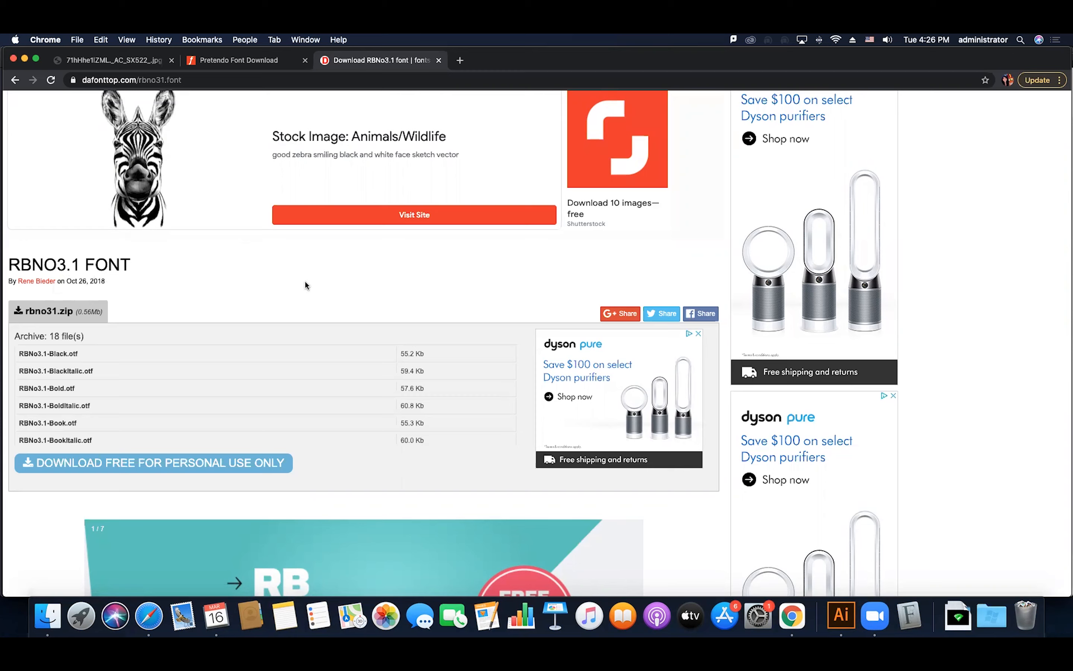
{"action": "left_click", "coordinate": [154, 470]}
In Finder's "Nintendo nes gamepad" folder, extract pretendo.zip and place Pretendo.ttf in the row below the archives.
{"action": "left_click", "coordinate": [54, 618]}
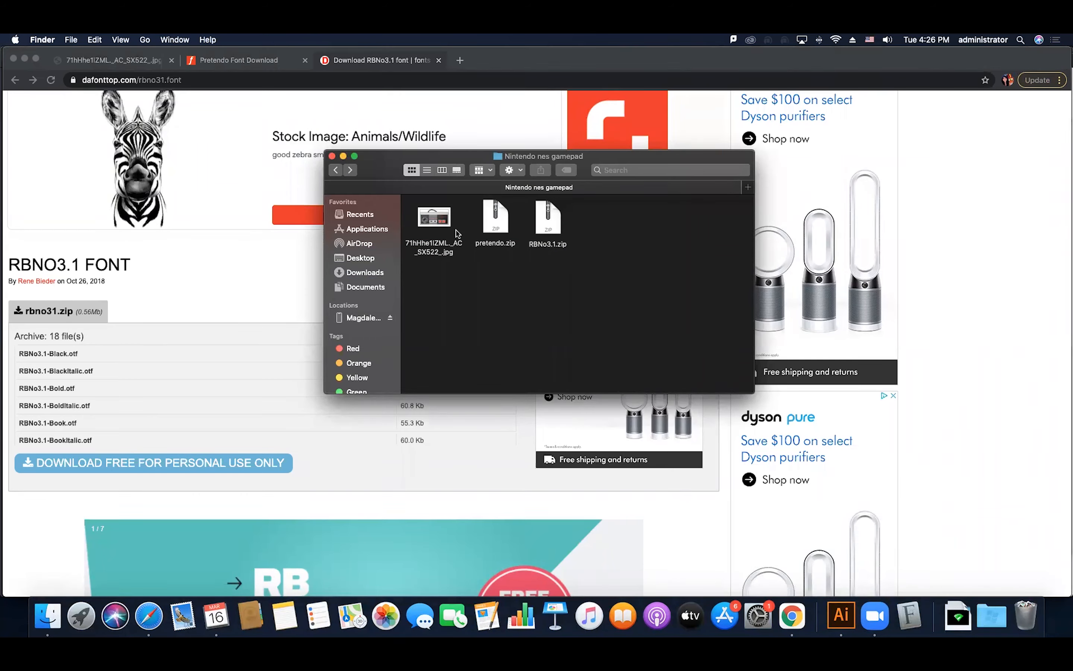
{"action": "right_click", "coordinate": [495, 223]}
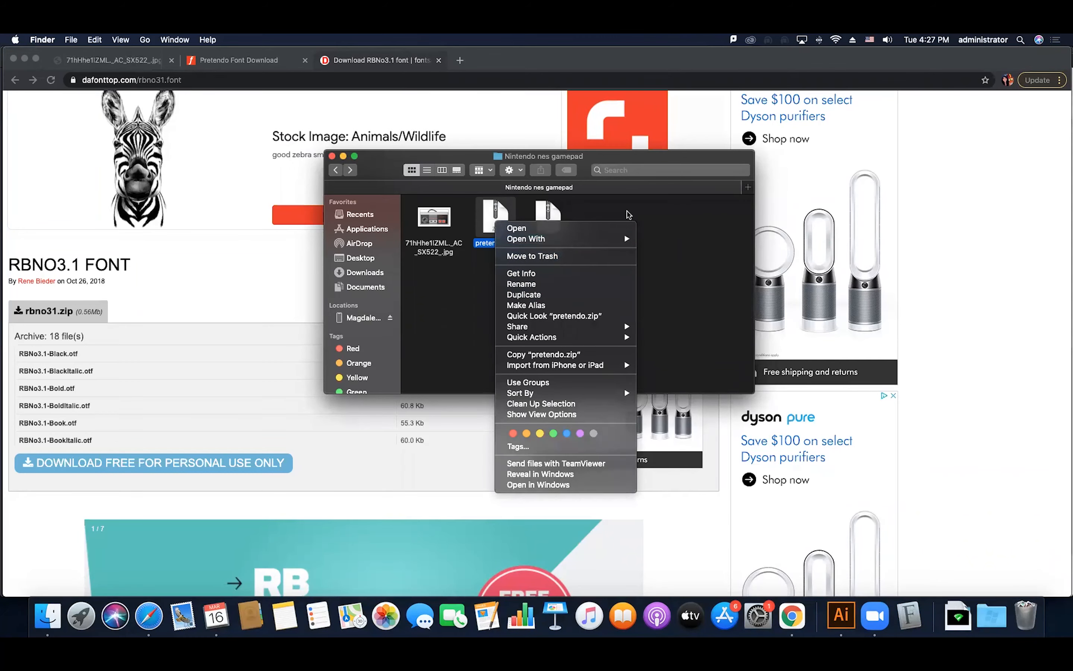
{"action": "left_click", "coordinate": [507, 222]}
{"action": "double_click", "coordinate": [503, 219]}
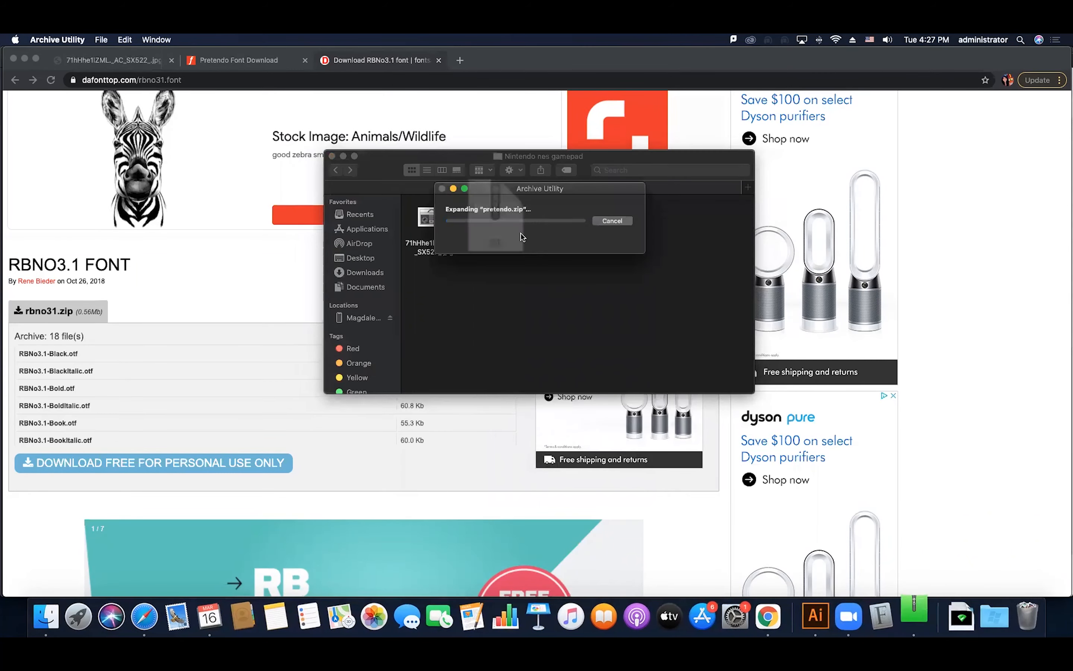
{"action": "left_click_drag", "start_coordinate": [510, 233], "coordinate": [481, 284]}
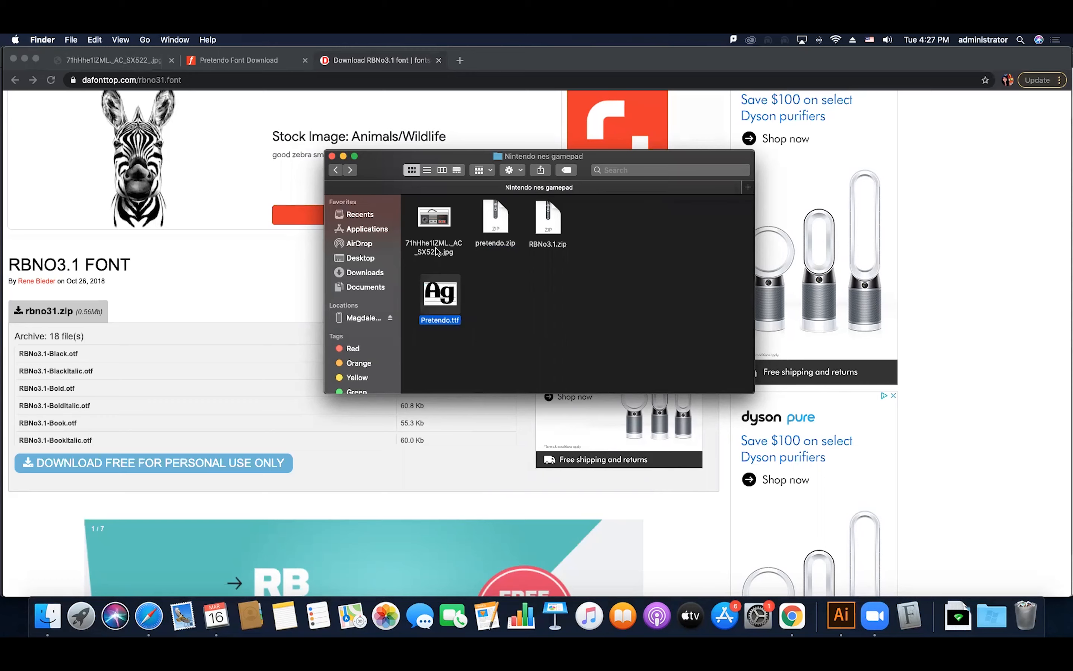
Extract RBNo3.1.zip and place the resulting RBNo3.1 folder beside Pretendo.ttf.
{"action": "left_click_drag", "start_coordinate": [440, 157], "coordinate": [465, 178]}
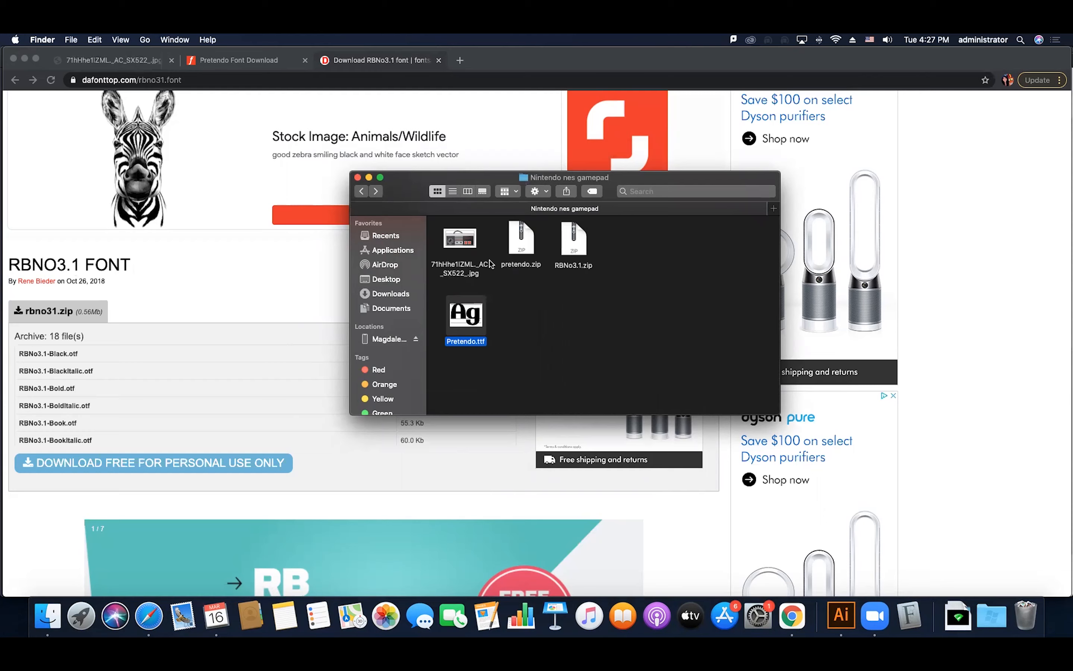
{"action": "double_click", "coordinate": [571, 250]}
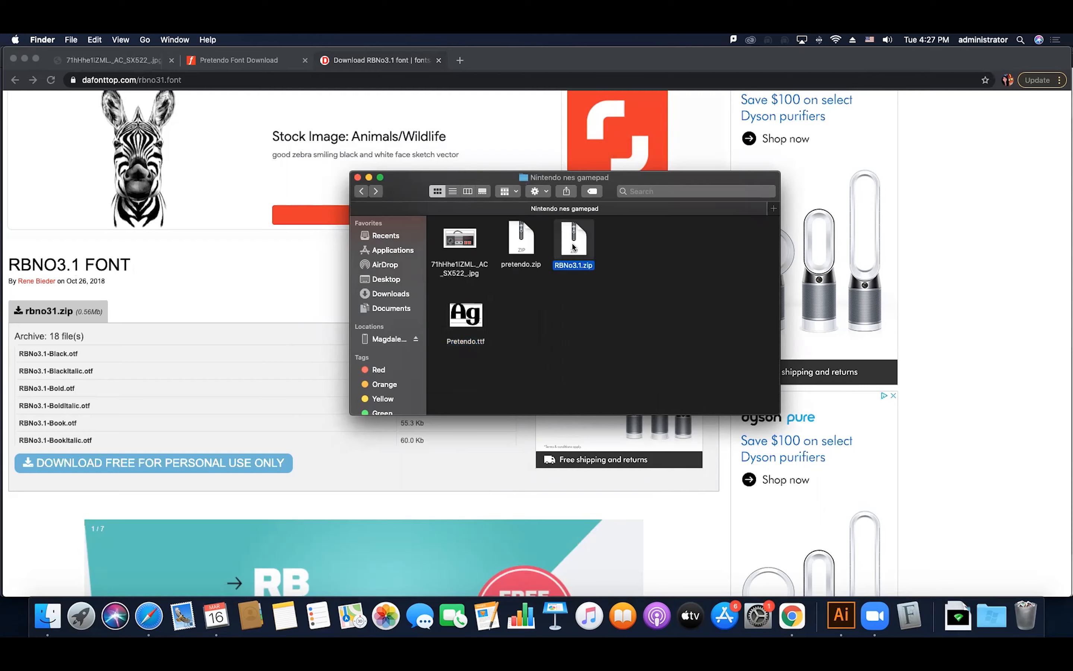
{"action": "left_click_drag", "start_coordinate": [577, 259], "coordinate": [525, 326]}
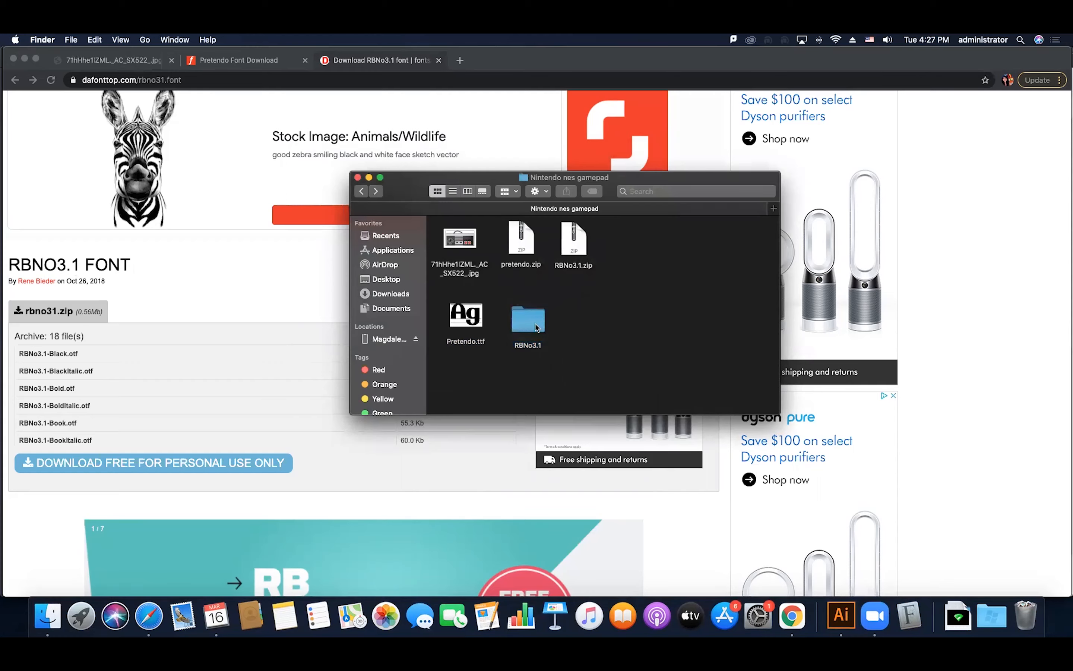
Look through the font files in the RBNo3.1 folder and preview the Pretendo font without installing it.
{"action": "double_click", "coordinate": [527, 318]}
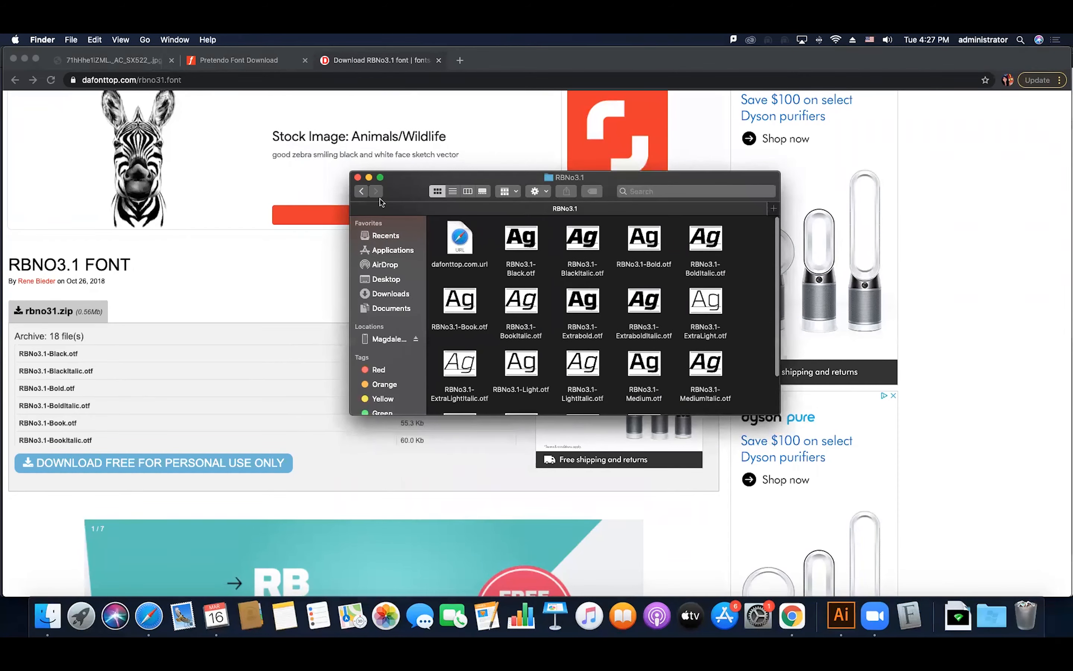
{"action": "left_click", "coordinate": [362, 191]}
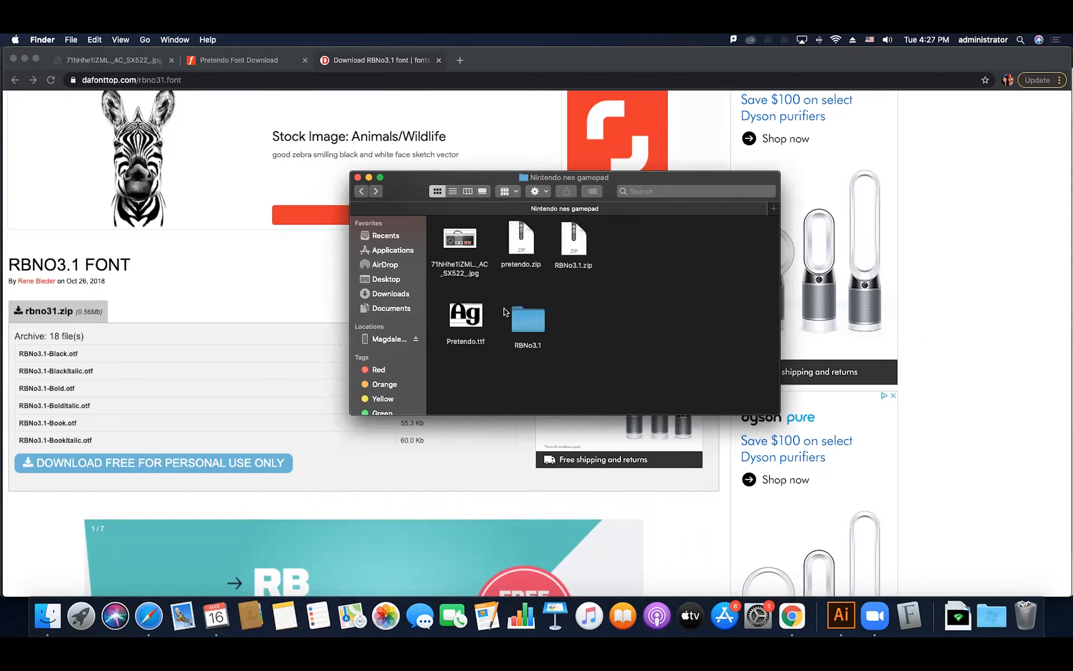
{"action": "double_click", "coordinate": [476, 320]}
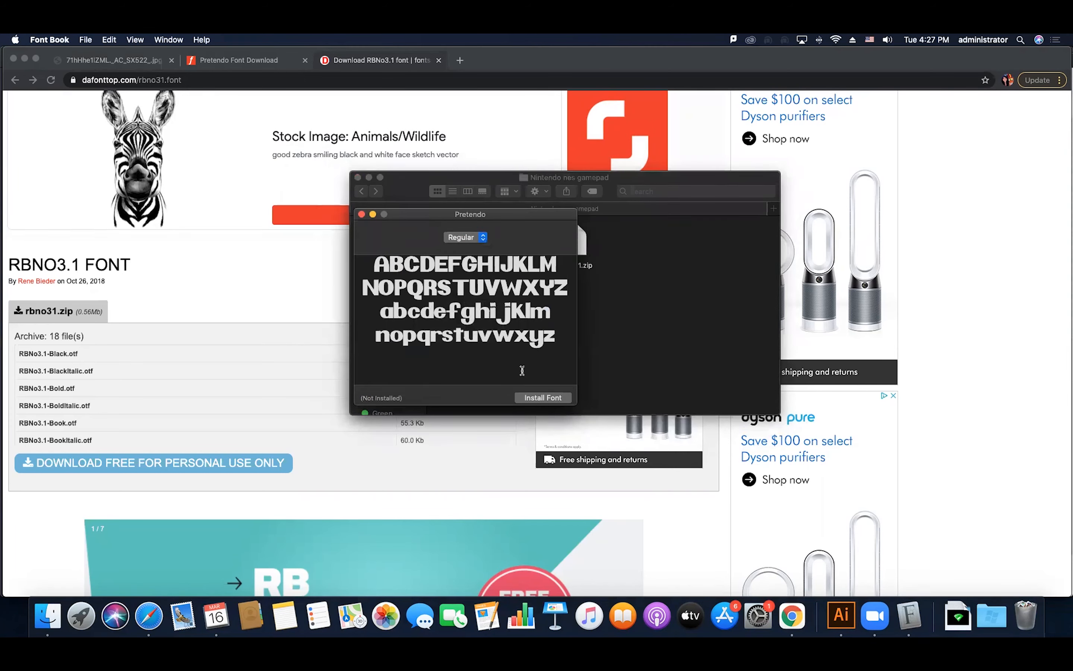
{"action": "left_click", "coordinate": [362, 214]}
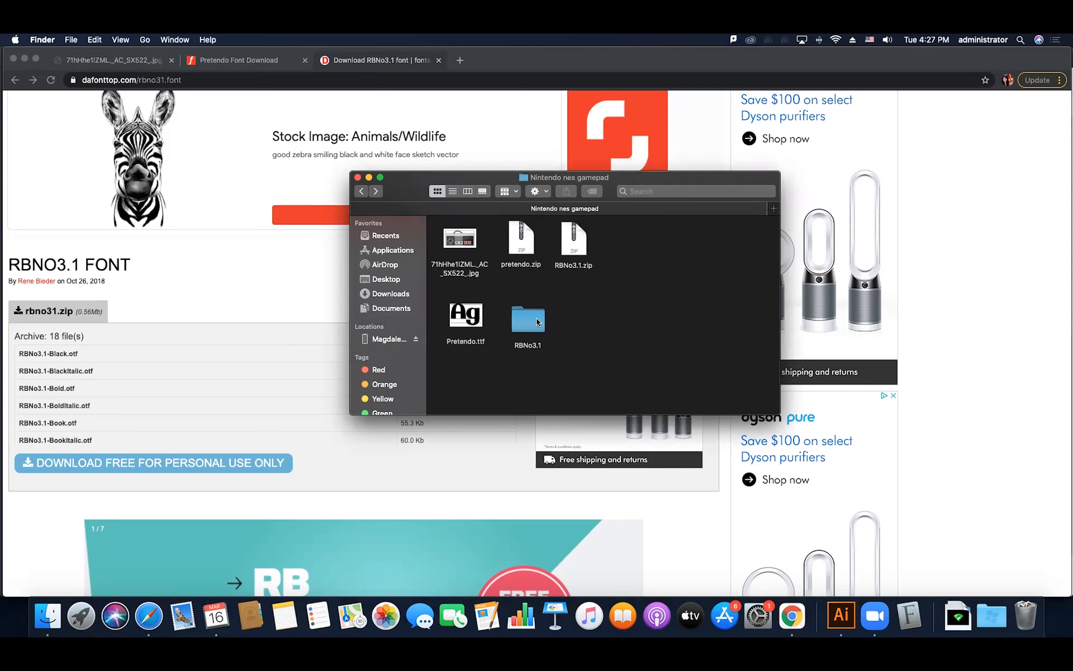
Switch to Illustrator and place the gamepad JPG from the Finder folder near the middle of the first GAME PAD NINTENDO artboard.
{"action": "left_click", "coordinate": [841, 617]}
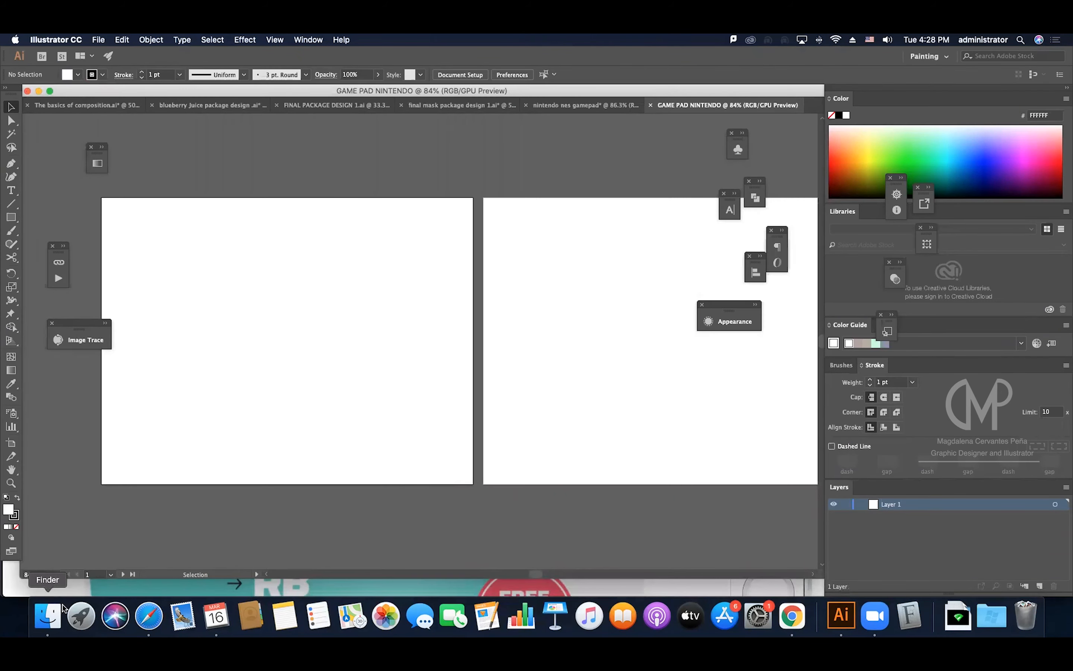
{"action": "left_click", "coordinate": [47, 615]}
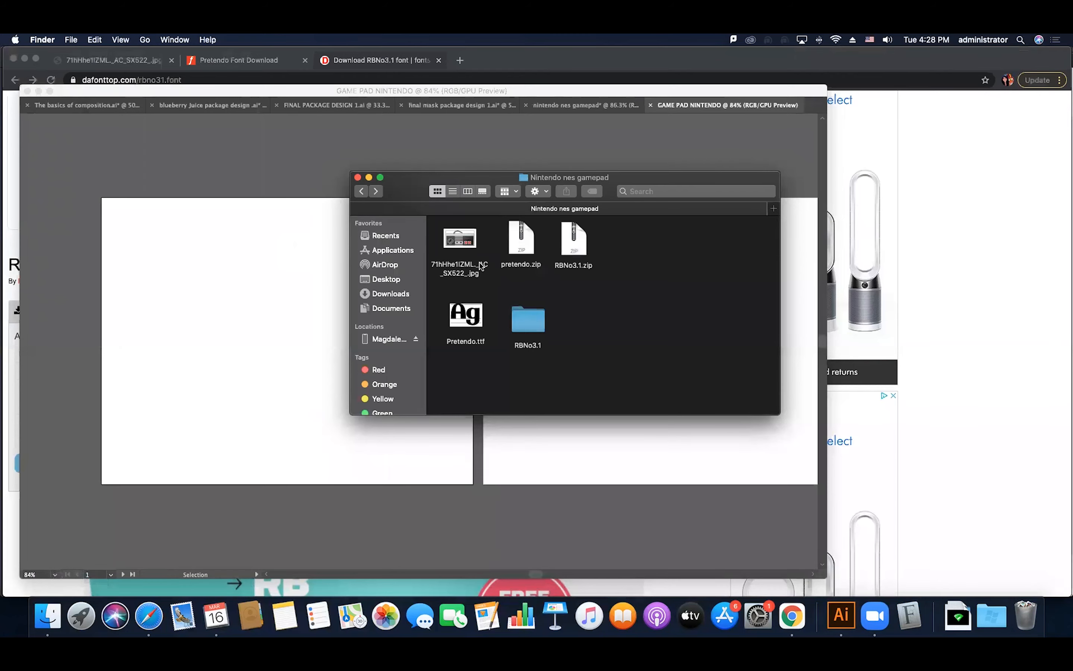
{"action": "left_click_drag", "start_coordinate": [487, 174], "coordinate": [507, 170]}
{"action": "left_click", "coordinate": [488, 235]}
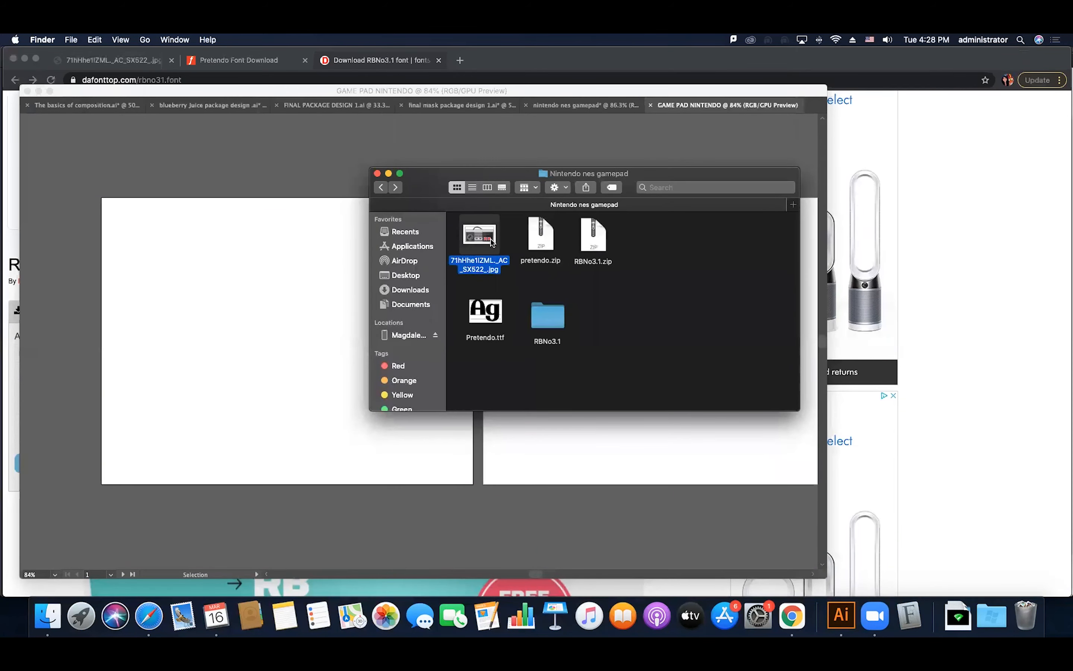
{"action": "left_click_drag", "start_coordinate": [490, 237], "coordinate": [319, 301]}
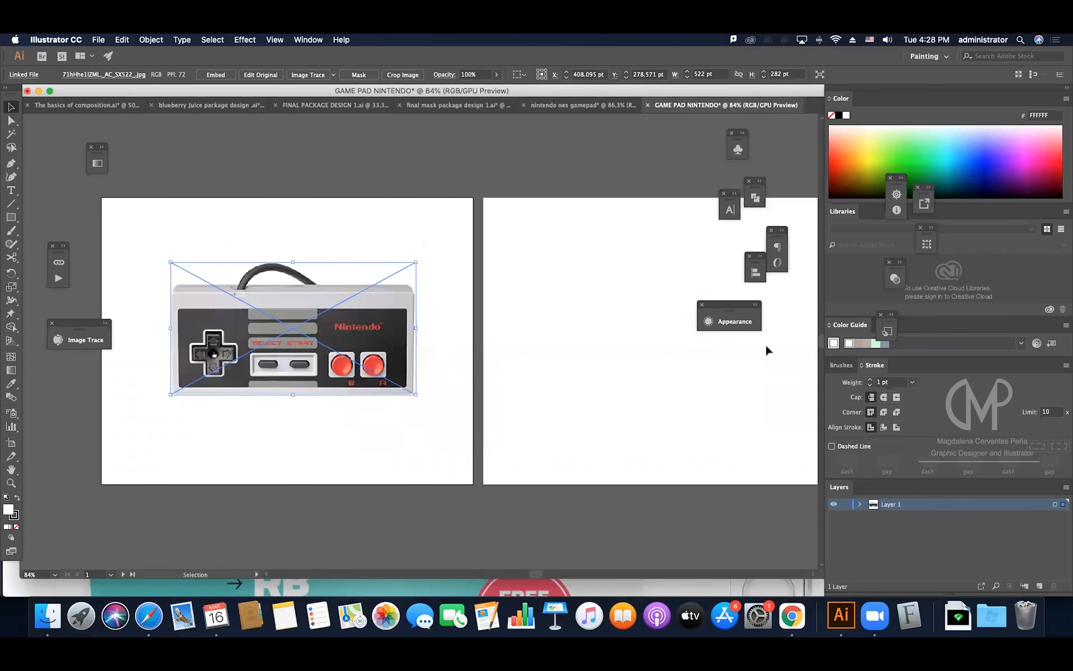
{"action": "left_click_drag", "start_coordinate": [403, 314], "coordinate": [393, 324]}
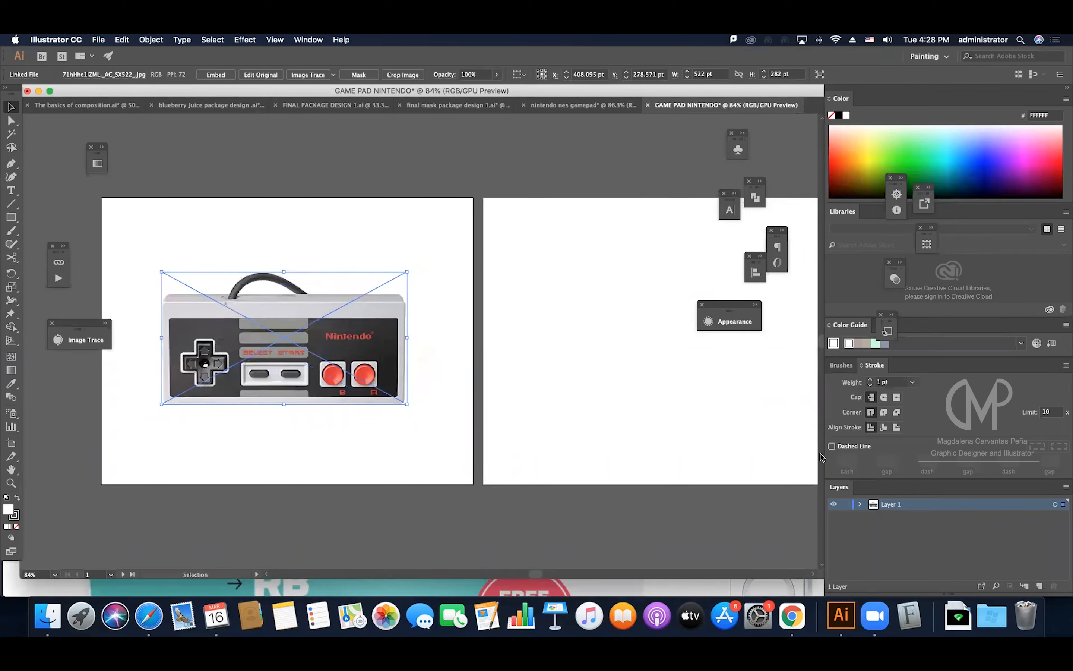
{"action": "double_click", "coordinate": [939, 508]}
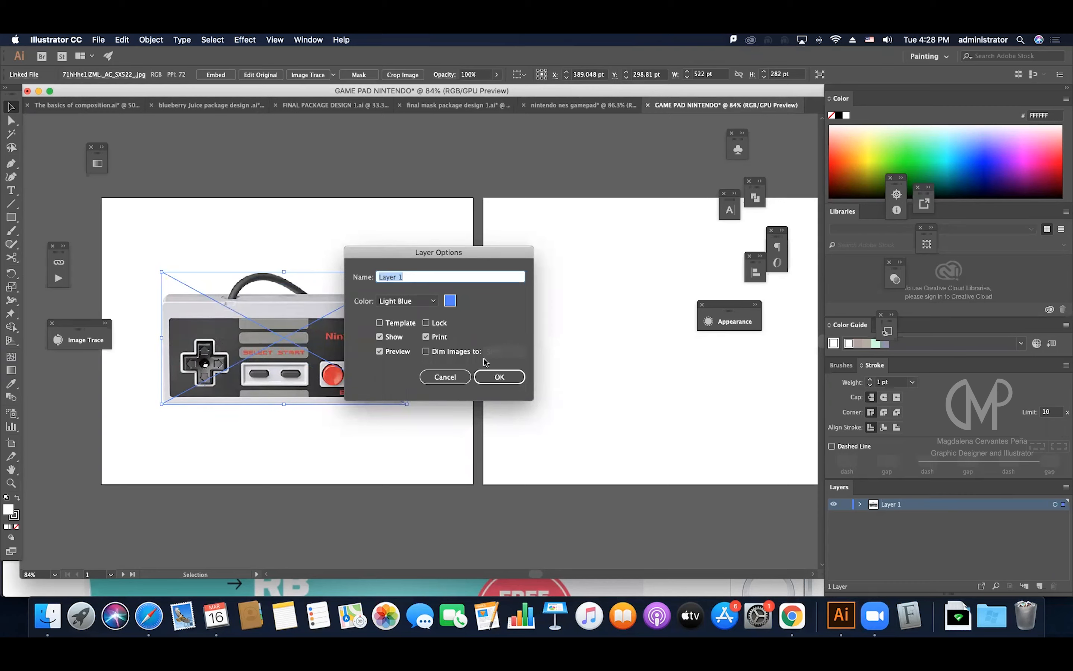
{"action": "left_click", "coordinate": [442, 378]}
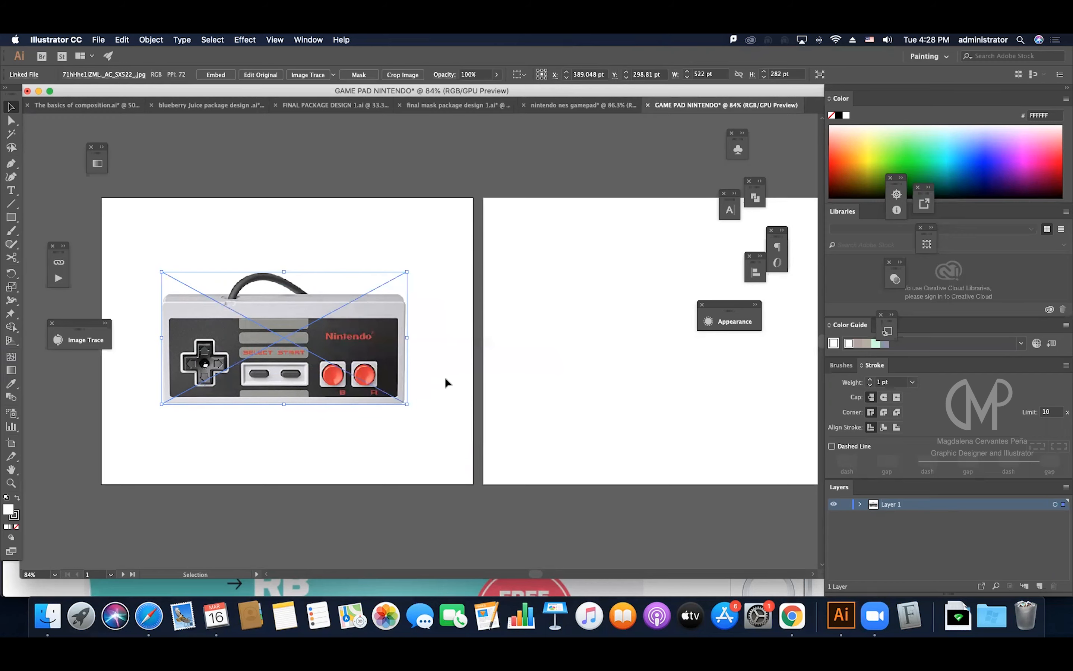
{"action": "scroll", "coordinate": [444, 377], "scroll_direction": "left", "scroll_amount": 5}
{"action": "left_click_drag", "start_coordinate": [484, 355], "coordinate": [487, 353]}
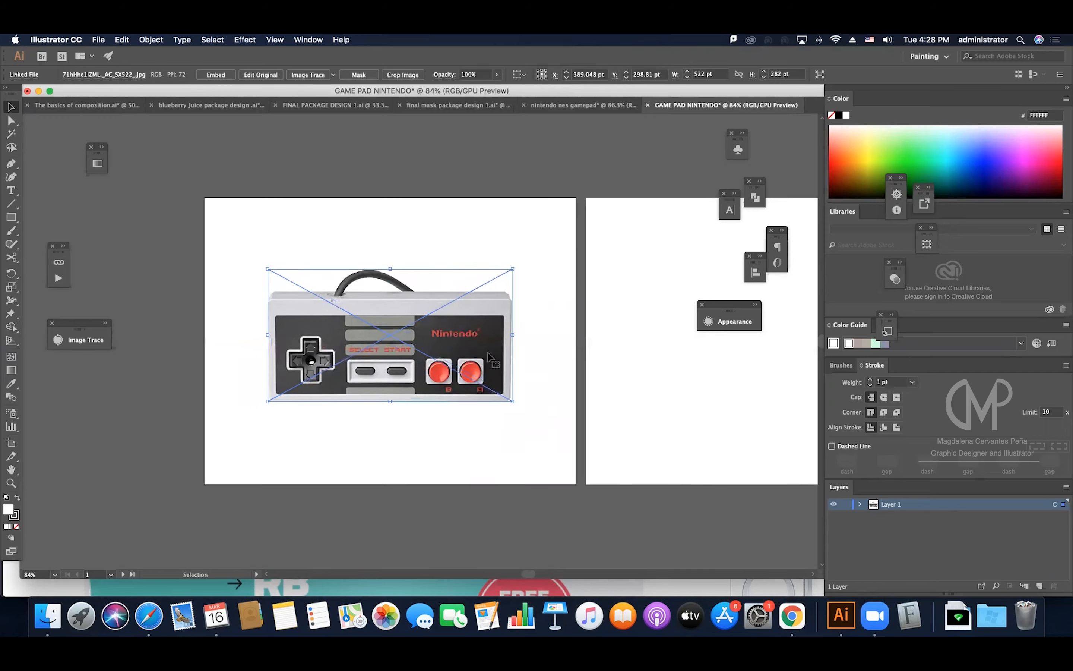
{"action": "left_click", "coordinate": [518, 343]}
Draw a square about 43 pt wide beside the gamepad photo and duplicate it downward into an evenly spaced column of five.
{"action": "key", "text": "z"}
{"action": "left_click_drag", "start_coordinate": [273, 337], "coordinate": [333, 344]}
{"action": "key", "text": "v"}
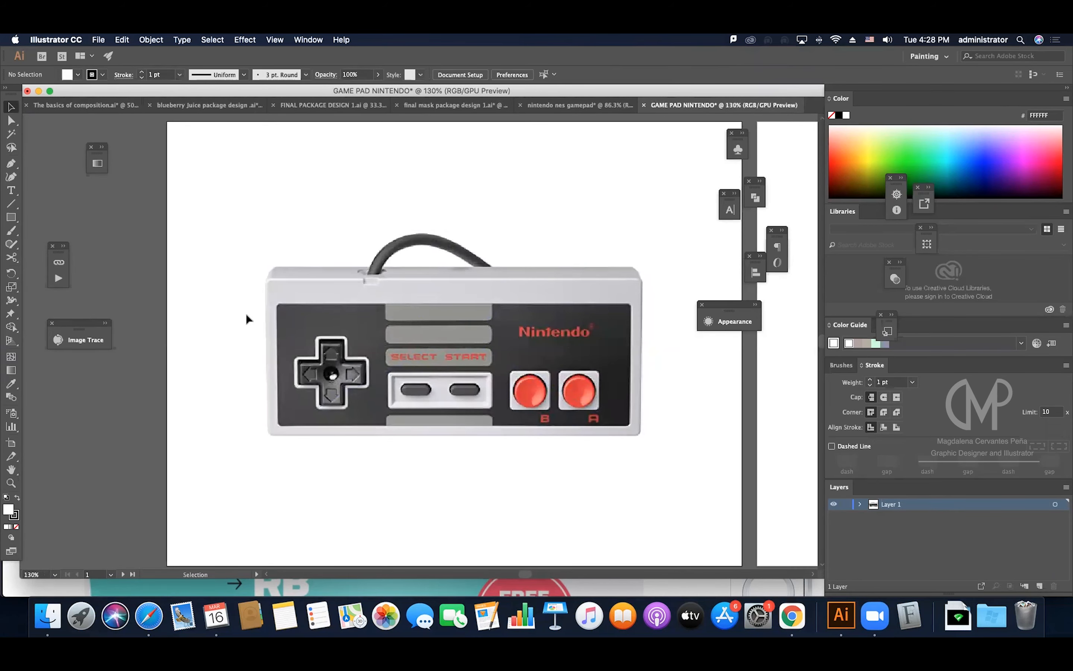
{"action": "left_click", "coordinate": [12, 217]}
{"action": "mouse_move", "coordinate": [184, 249]}
{"action": "left_mouse_down"}
{"action": "mouse_move", "coordinate": [215, 280]}
{"action": "mouse_move", "coordinate": [208, 314]}
{"action": "left_mouse_up"}
{"action": "key", "text": "v"}
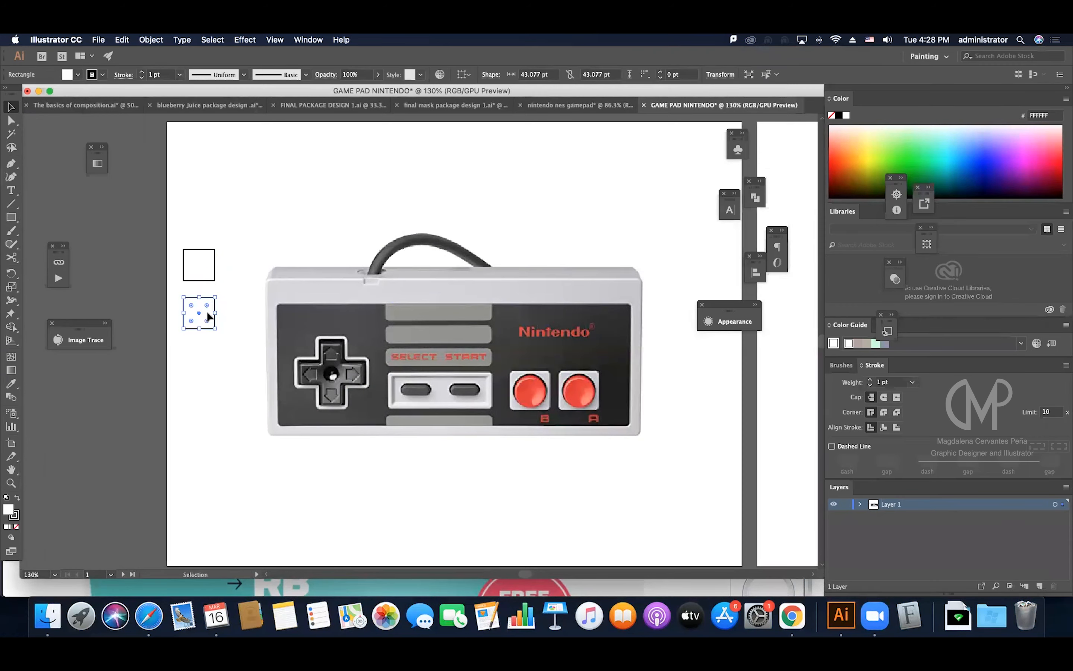
{"action": "key", "text": "super+d"}
{"action": "key", "text": "super+d"}
{"action": "key", "text": "super+d"}
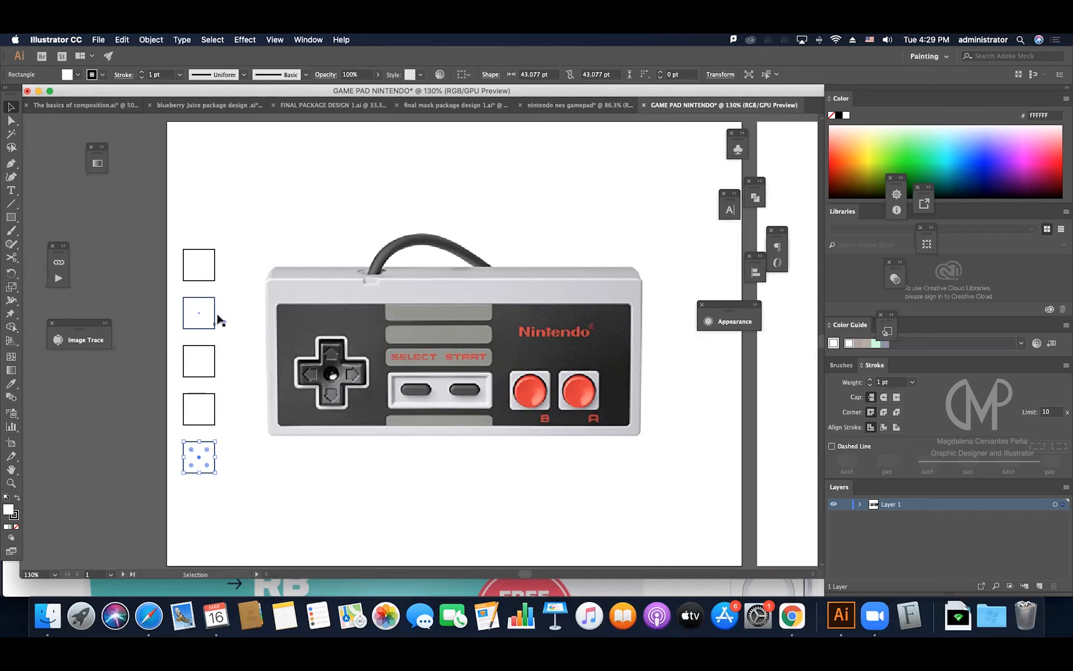
Fill the first two squares with the light gray casing and dark gray faceplate colors sampled from the photo with the Eyedropper.
{"action": "left_click", "coordinate": [228, 268]}
{"action": "left_click", "coordinate": [192, 254]}
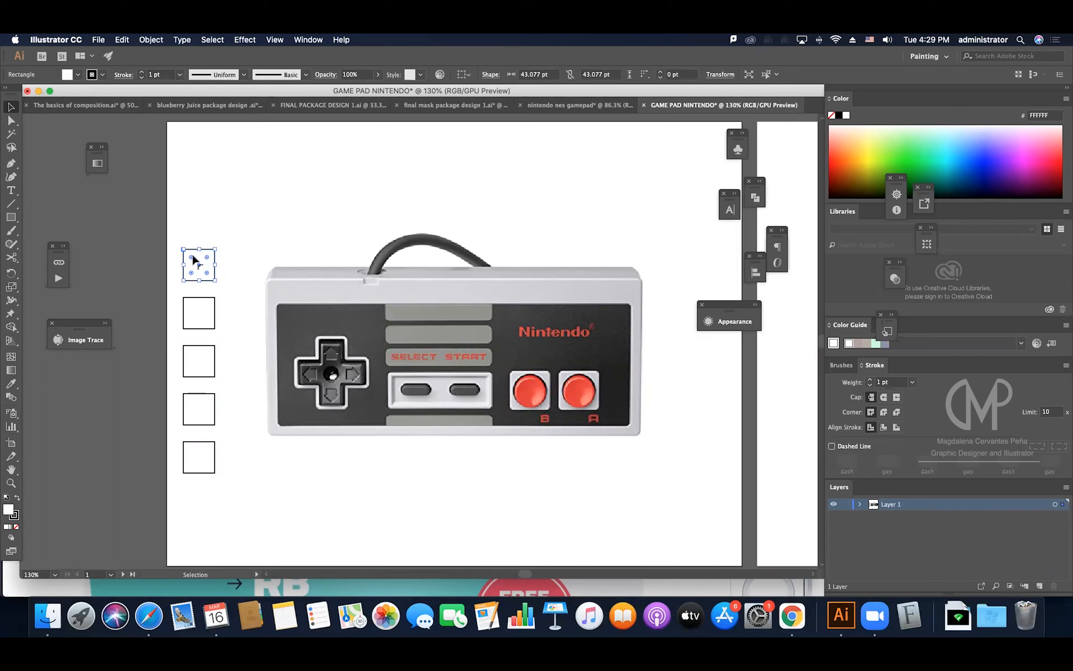
{"action": "key", "text": "i"}
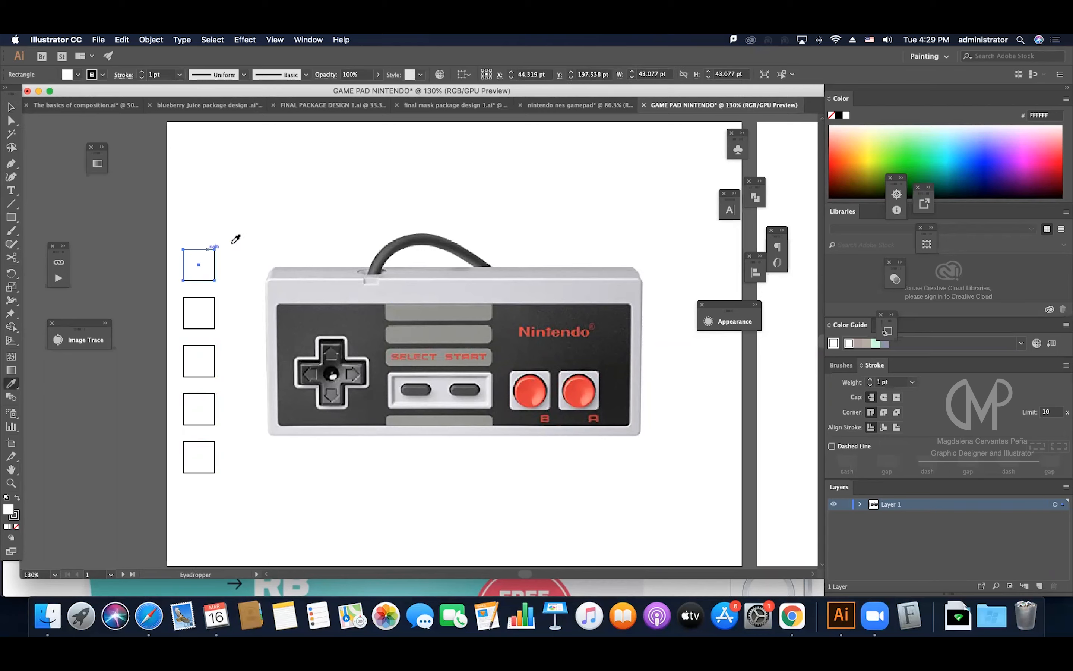
{"action": "left_click", "coordinate": [311, 292]}
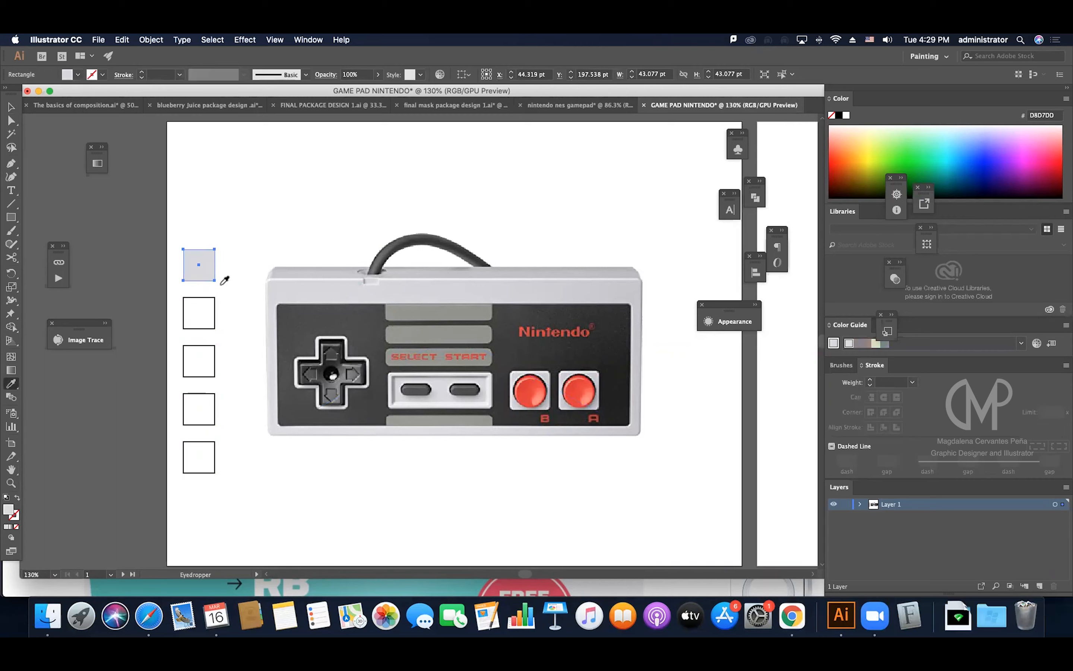
{"action": "key", "text": "v"}
{"action": "left_click", "coordinate": [188, 310]}
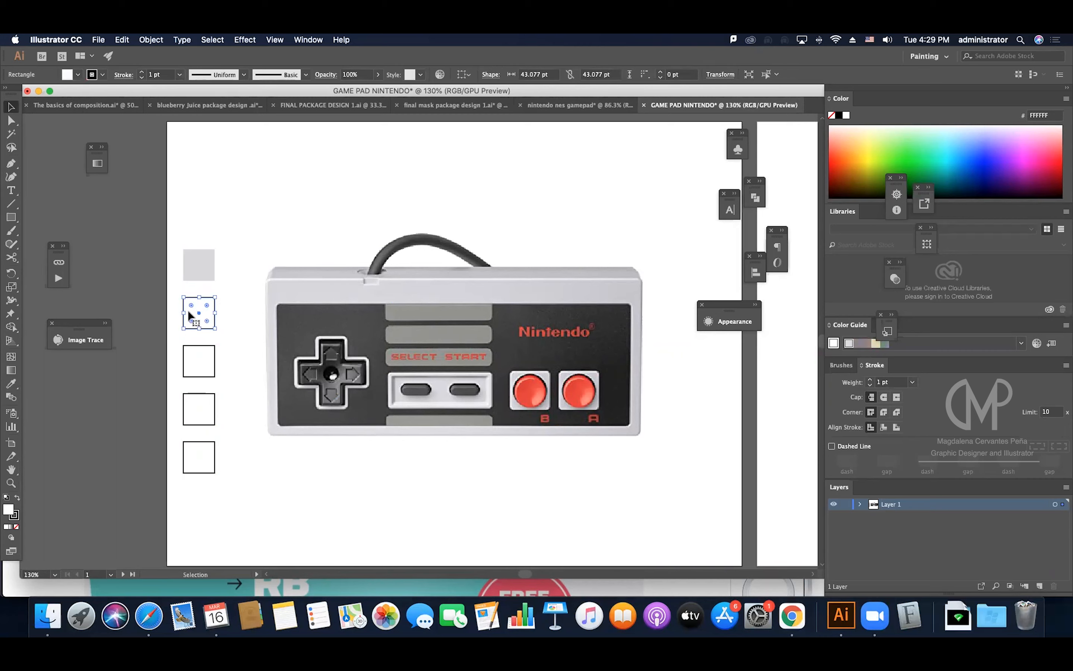
{"action": "key", "text": "i"}
{"action": "left_click", "coordinate": [313, 324]}
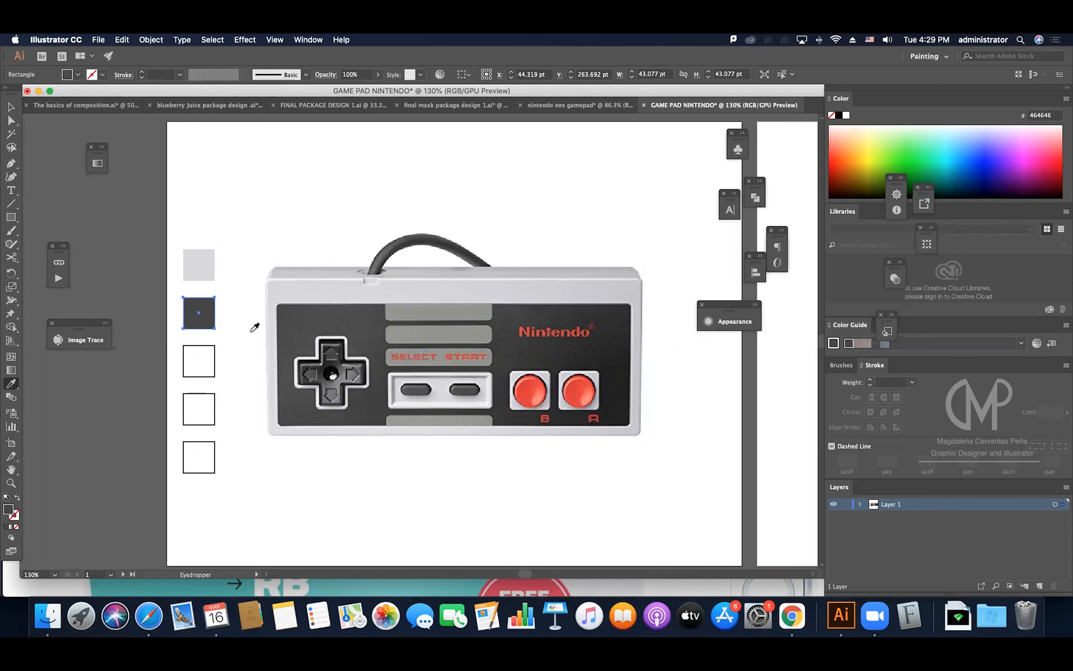
Fill the third square with the photo's medium gray stripe color and the fourth with a near-black sampled from the directional pad.
{"action": "key", "text": "v"}
{"action": "left_click", "coordinate": [215, 364]}
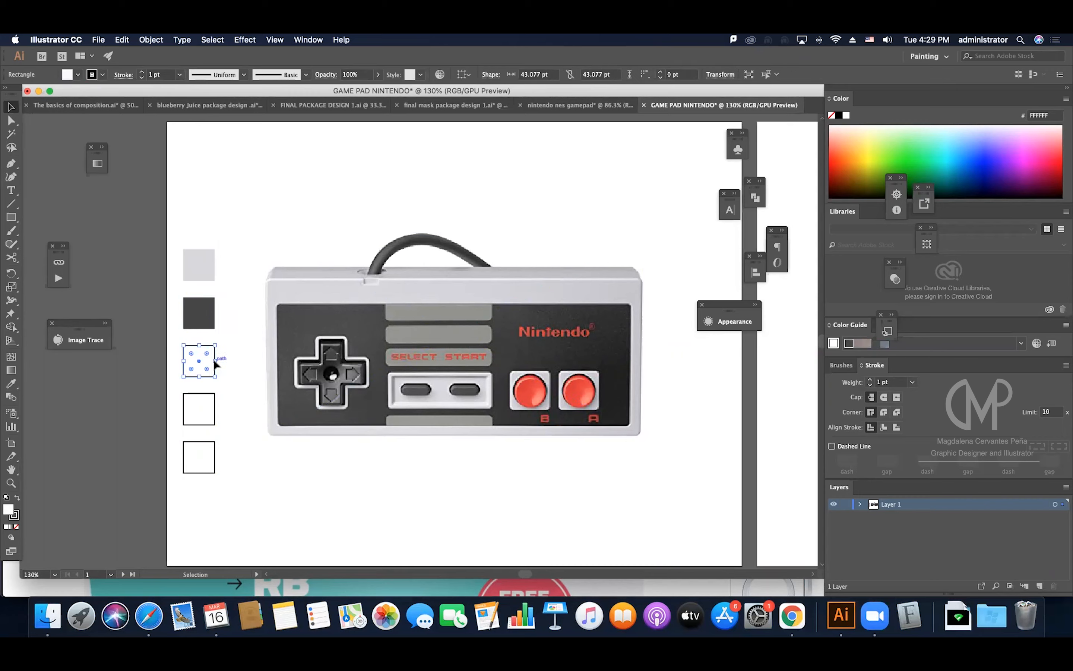
{"action": "key", "text": "i"}
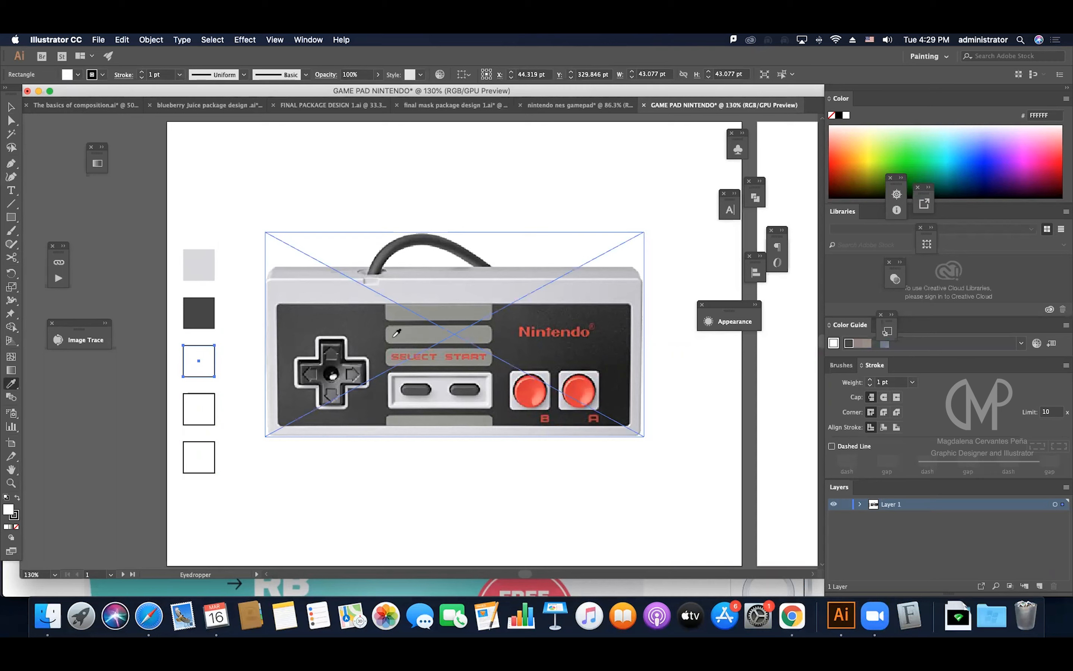
{"action": "left_click", "coordinate": [327, 372]}
{"action": "key", "text": "v"}
{"action": "left_click", "coordinate": [198, 409]}
{"action": "key", "text": "i"}
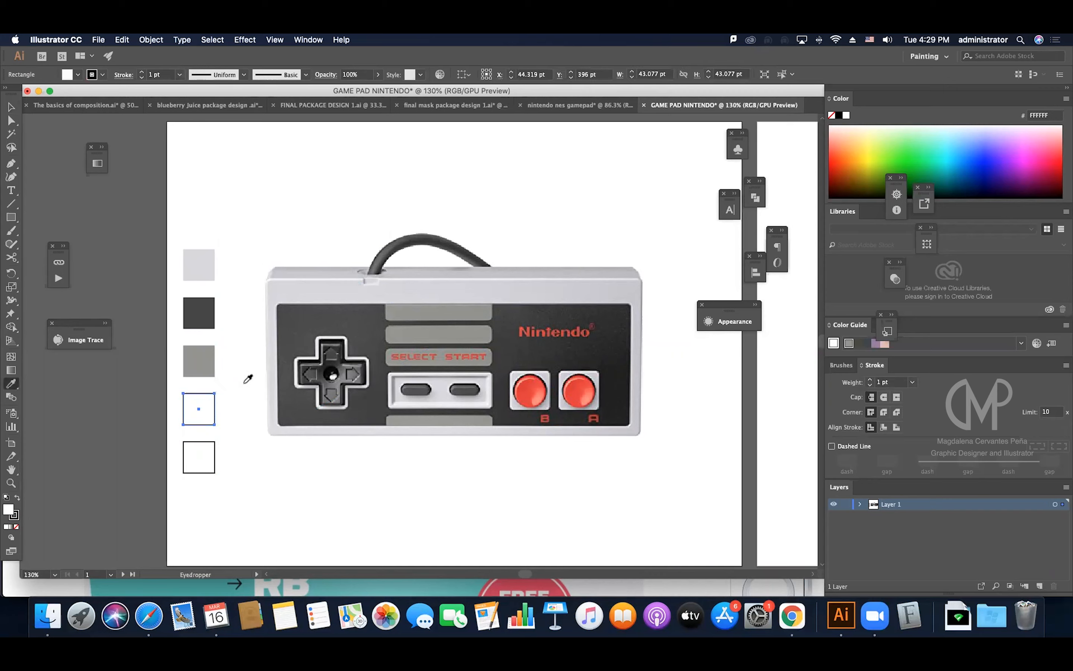
{"action": "left_click", "coordinate": [346, 366]}
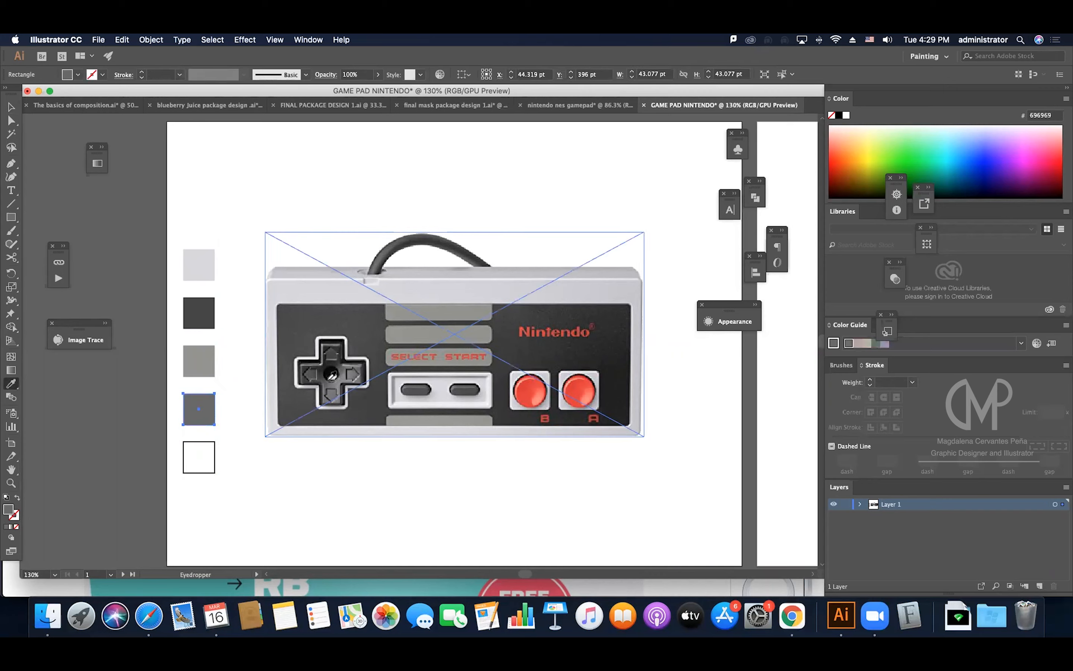
{"action": "left_click", "coordinate": [343, 360]}
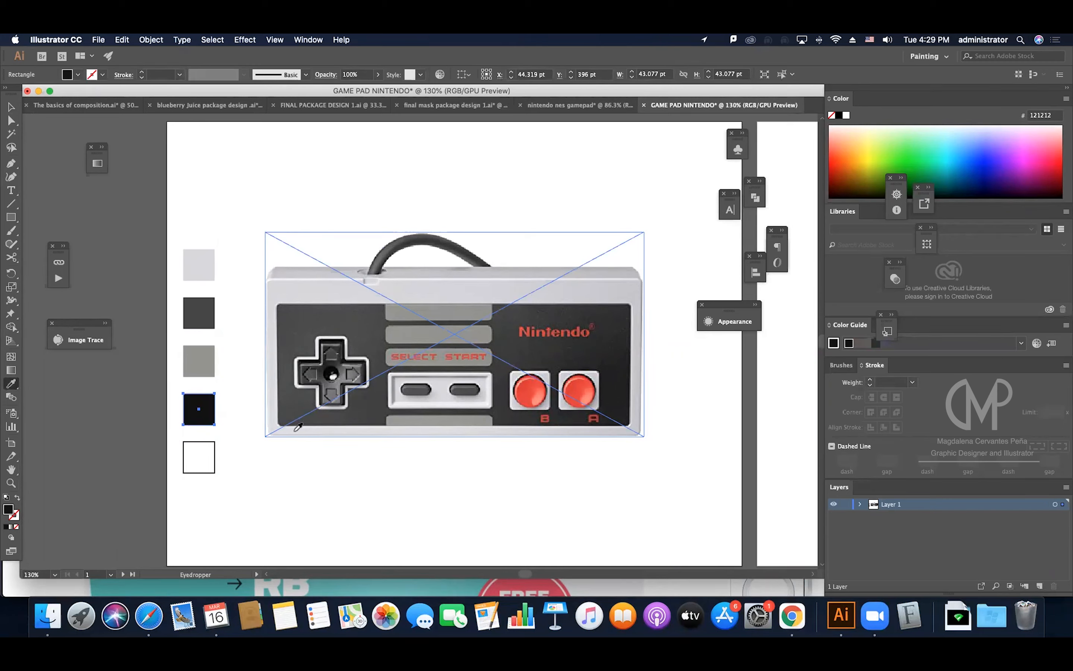
Fill the fifth square with the red sampled from the photo's A button using the Eyedropper.
{"action": "key", "text": "v"}
{"action": "left_click", "coordinate": [214, 453]}
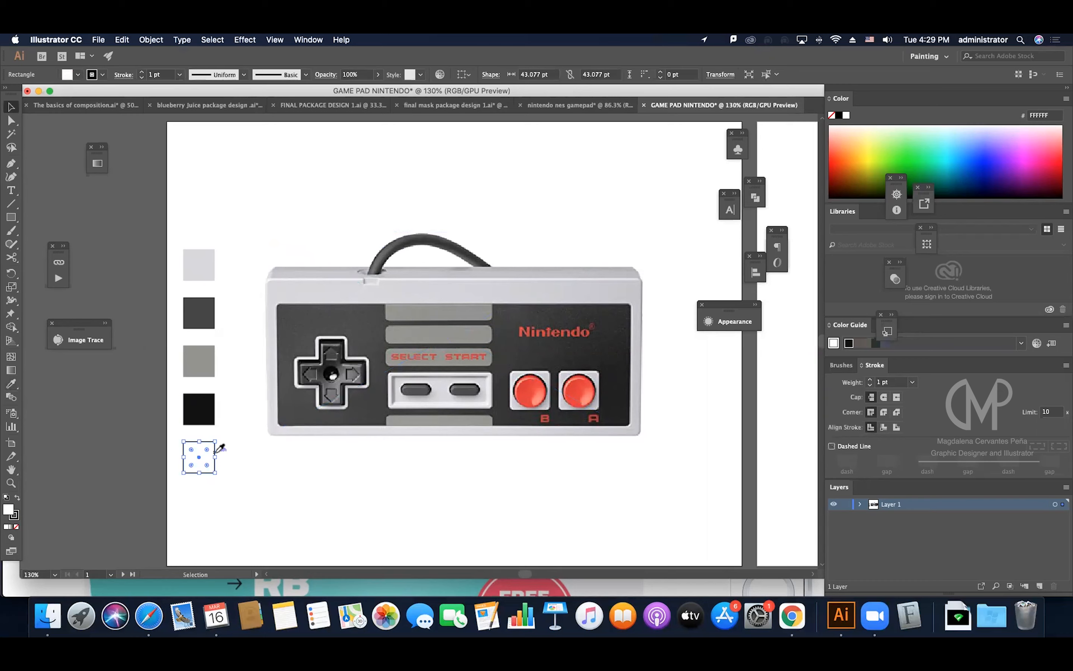
{"action": "key", "text": "i"}
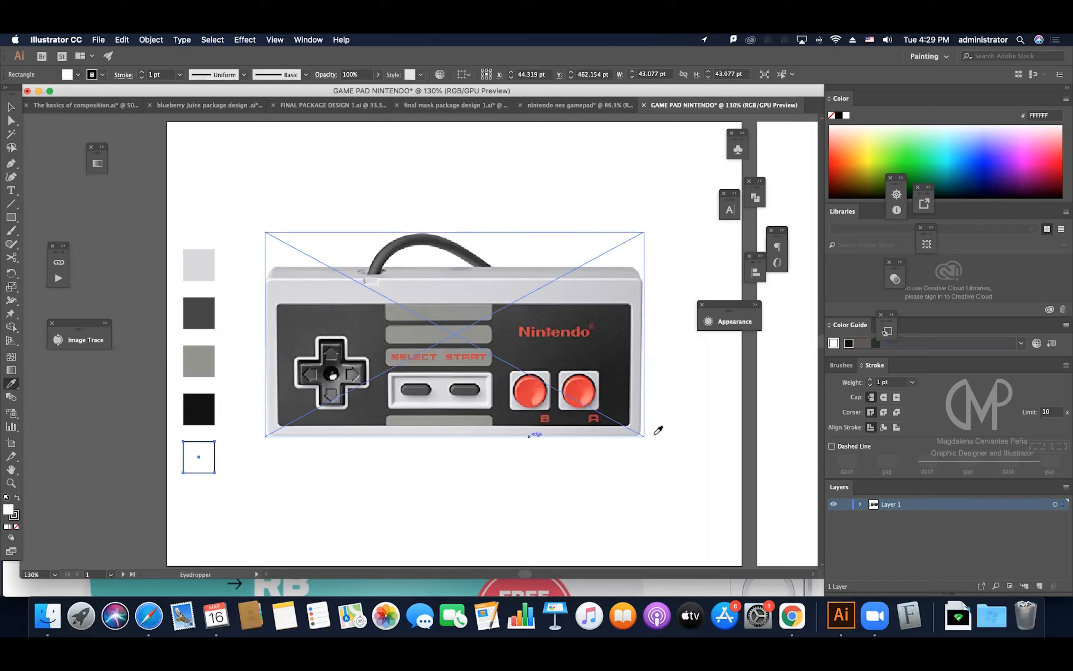
{"action": "left_click", "coordinate": [579, 388]}
{"action": "key", "text": "v"}
{"action": "left_click", "coordinate": [322, 478]}
Rename Layer 1 as Template and turn it into a template layer with images dimmed to 50%.
{"action": "left_click", "coordinate": [391, 307]}
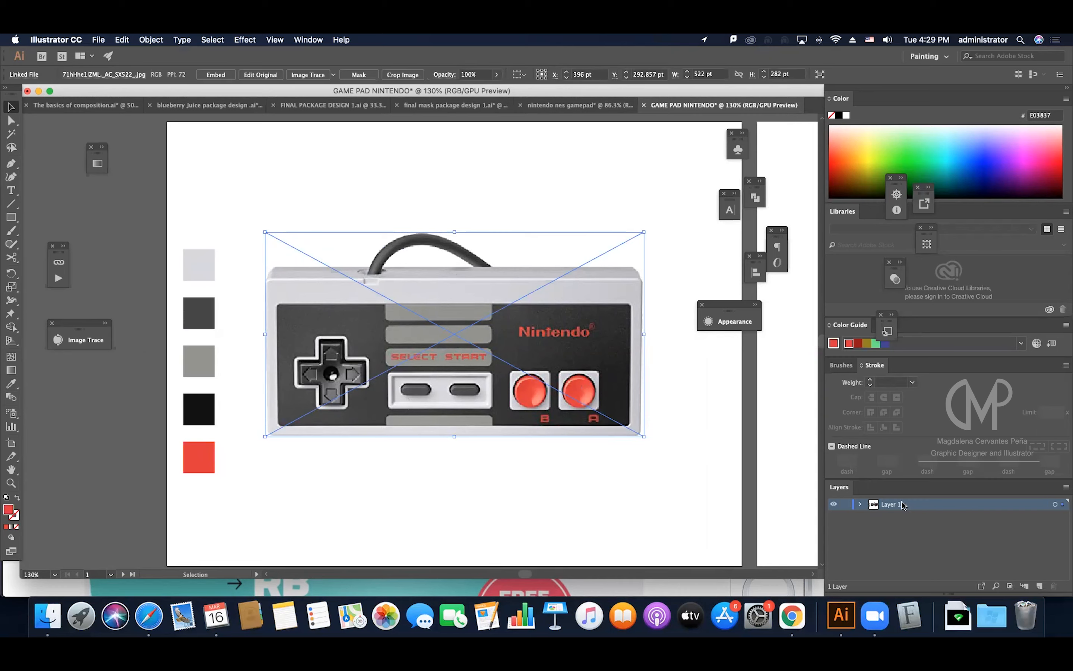
{"action": "double_click", "coordinate": [928, 509]}
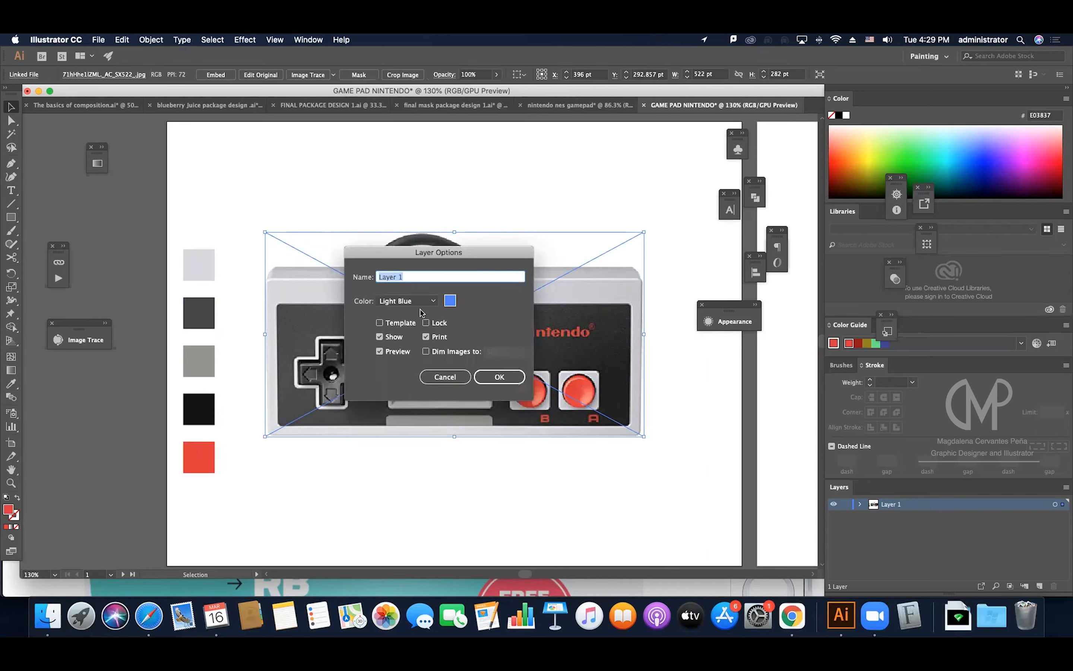
{"action": "type", "text": "Template"}
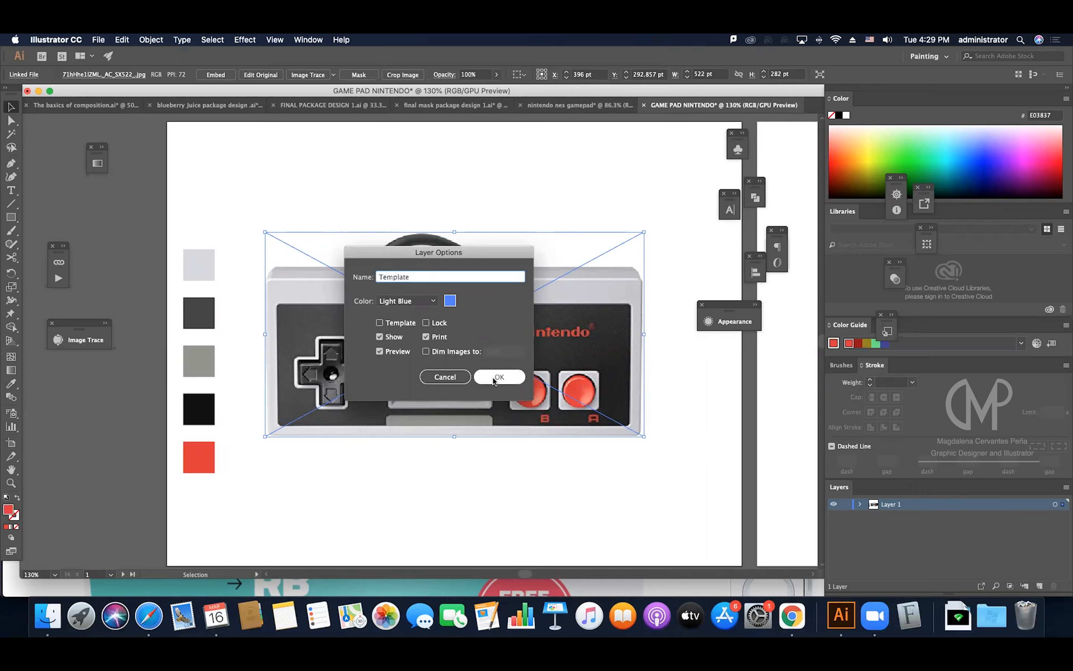
{"action": "left_click", "coordinate": [495, 379]}
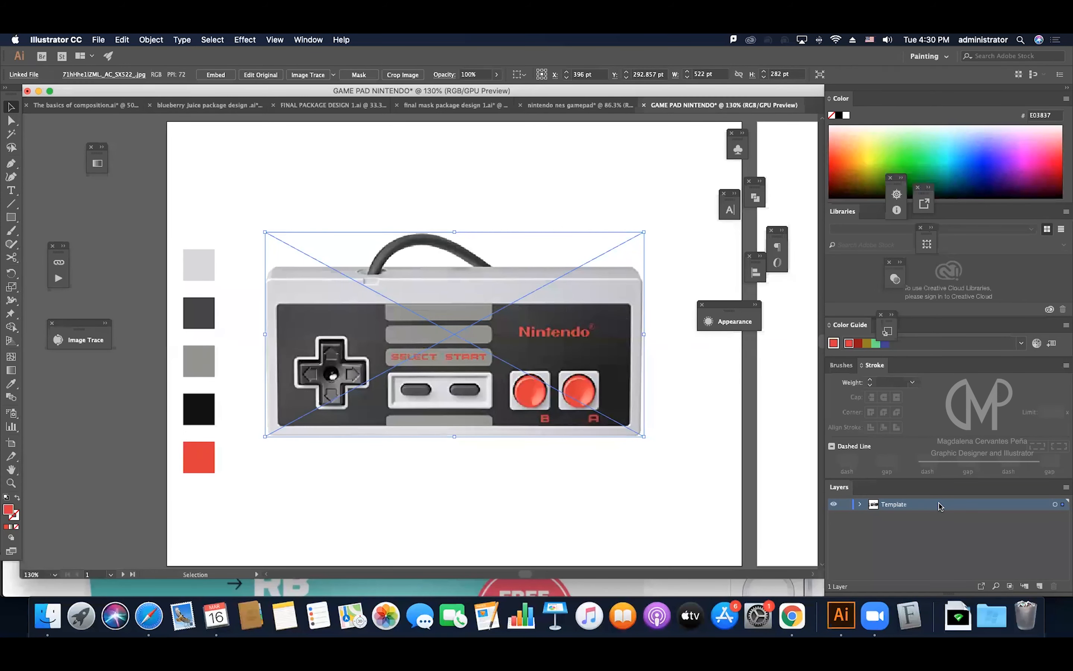
{"action": "double_click", "coordinate": [940, 506]}
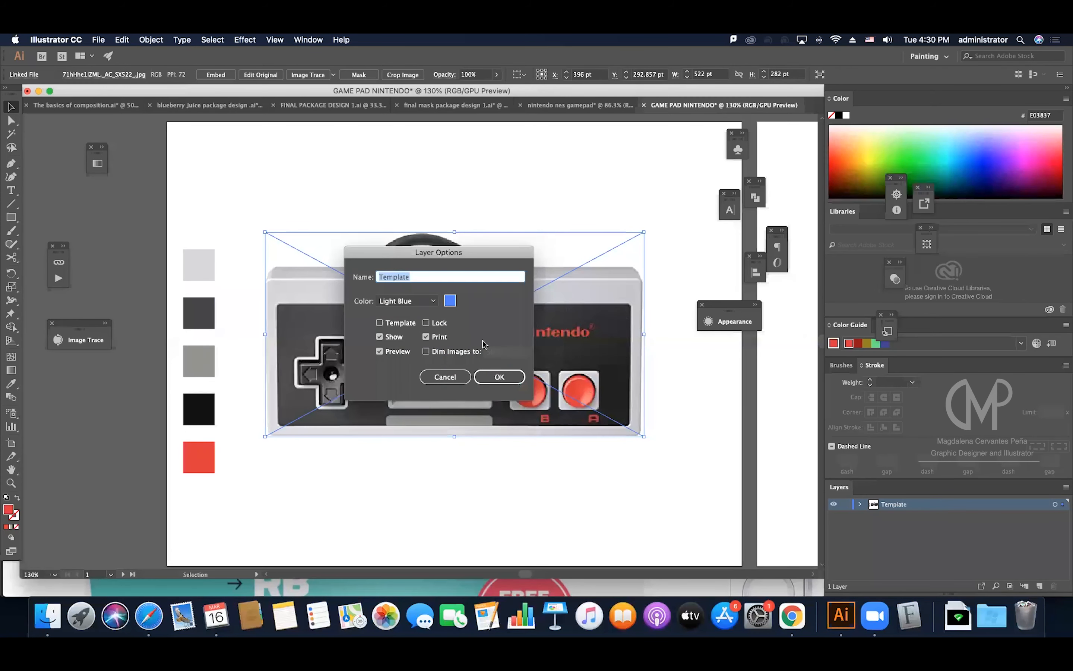
{"action": "left_click", "coordinate": [380, 323]}
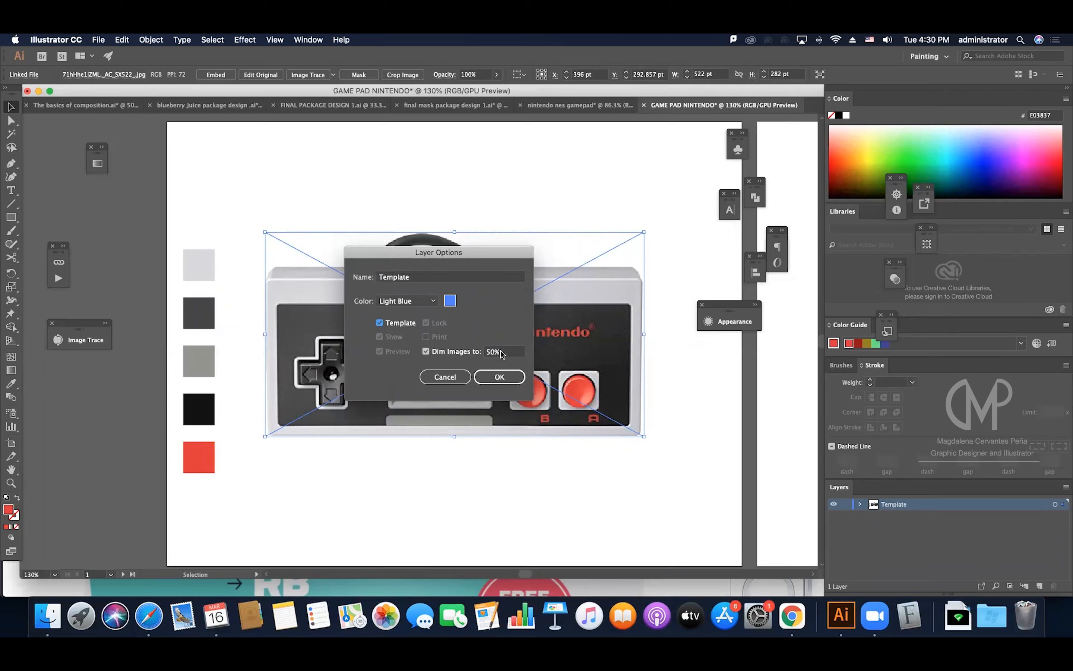
{"action": "left_click", "coordinate": [501, 378]}
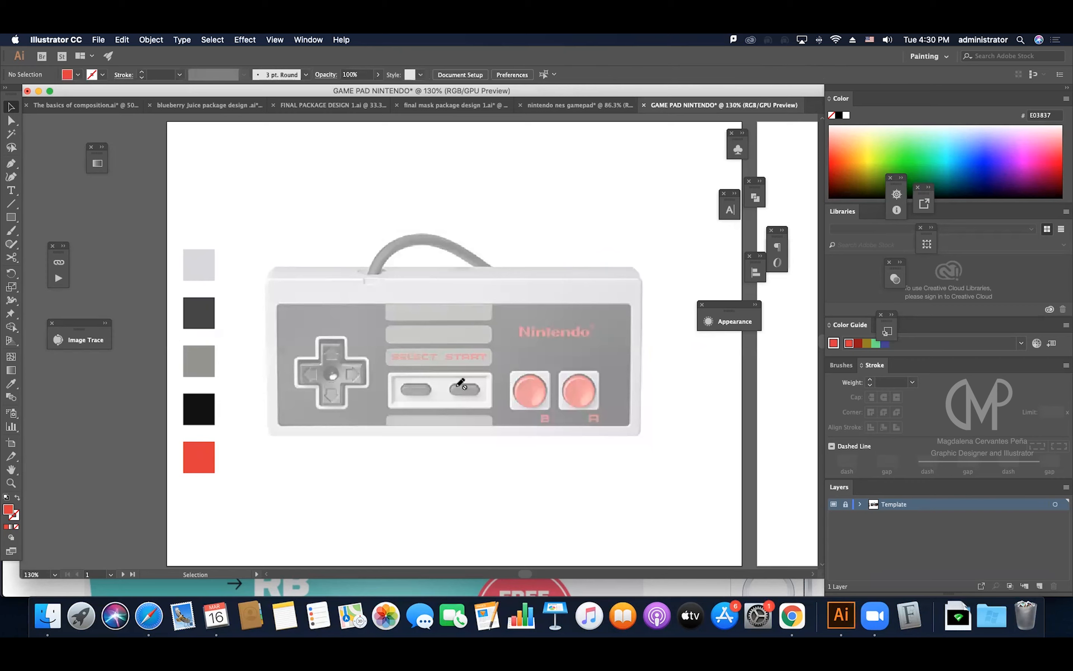
Add a new layer above Template and draw a rectangle about 516 by 212 pt over the gamepad's front casing.
{"action": "left_click", "coordinate": [1039, 586]}
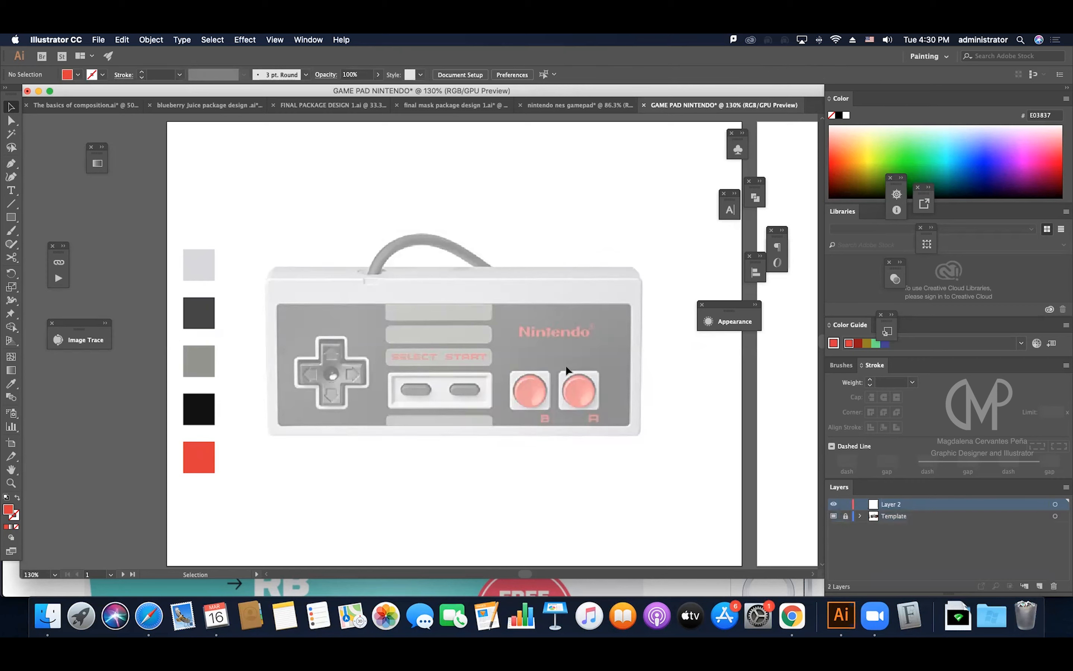
{"action": "left_click", "coordinate": [13, 217]}
{"action": "left_click_drag", "start_coordinate": [265, 280], "coordinate": [640, 435]}
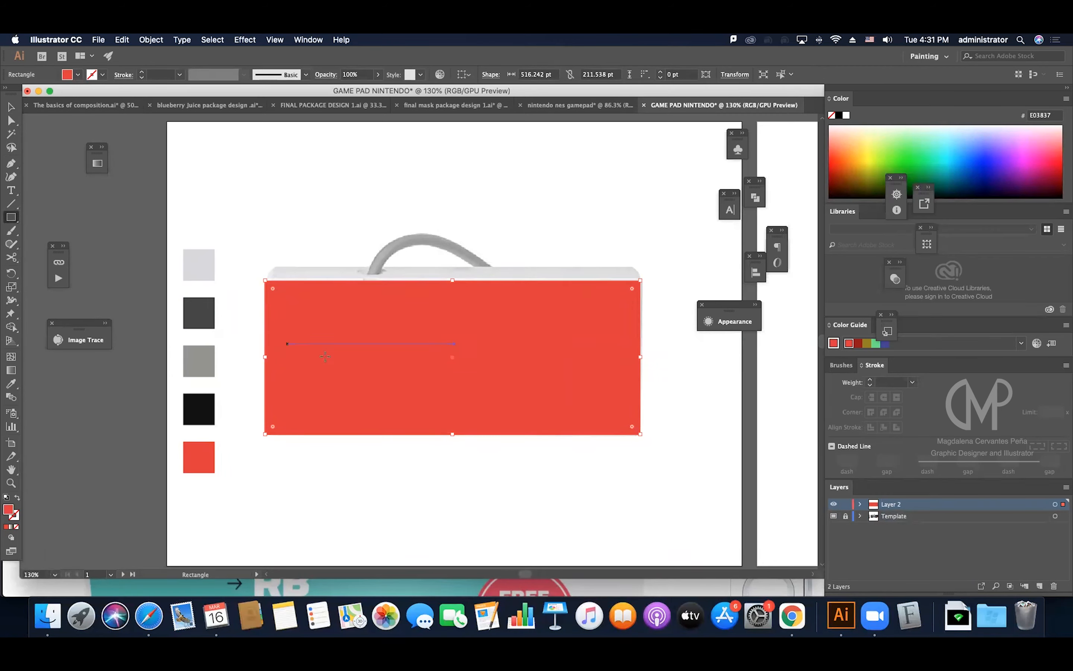
Apply the light gray swatch color to the casing rectangle and swap it from fill to stroke, leaving an outline only.
{"action": "key", "text": "v"}
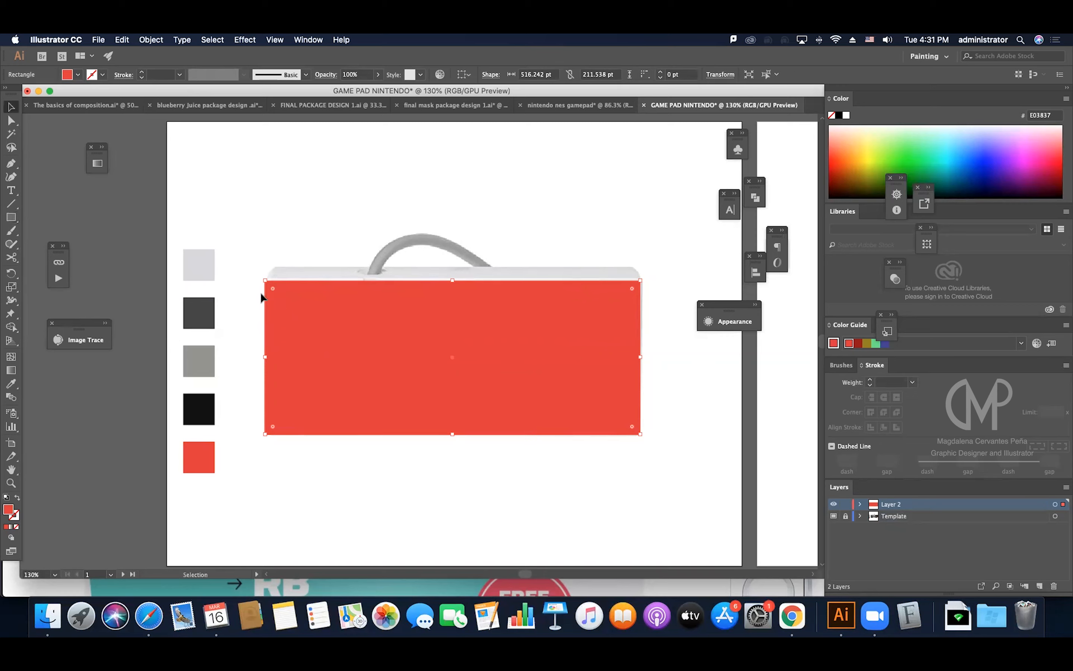
{"action": "key", "text": "i"}
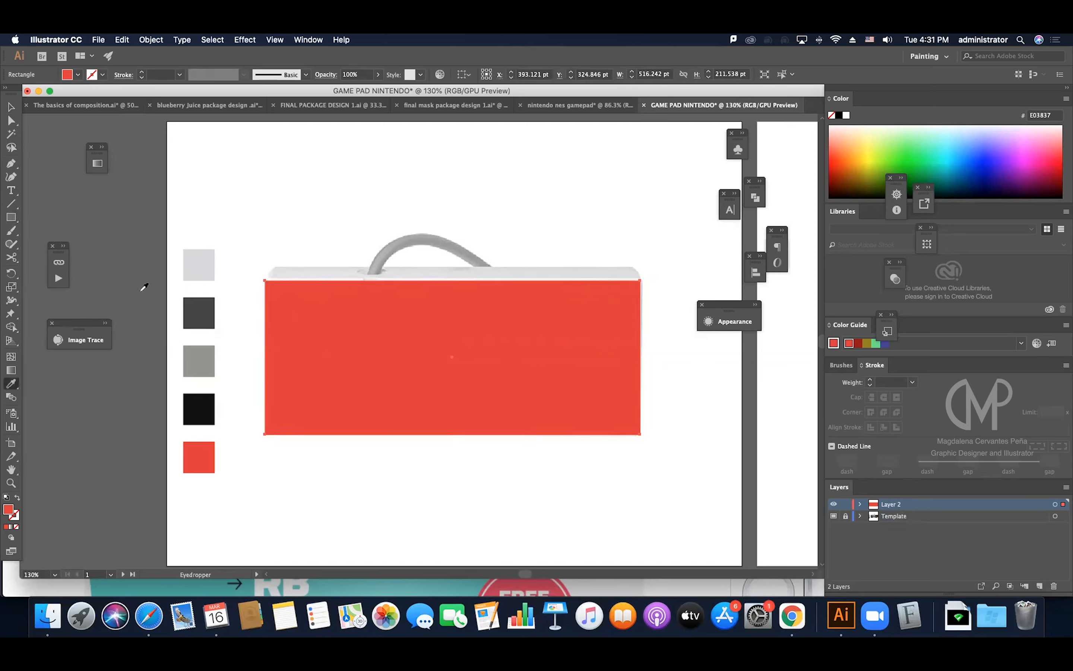
{"action": "left_click", "coordinate": [195, 266]}
{"action": "key", "text": "v"}
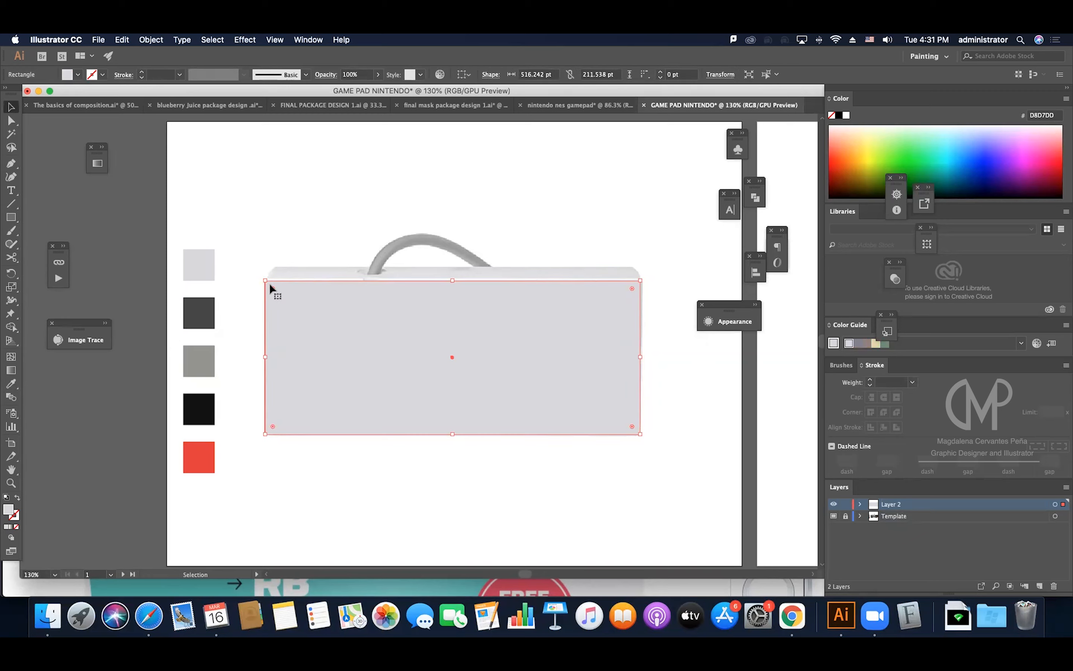
{"action": "left_click_drag", "start_coordinate": [269, 287], "coordinate": [279, 285]}
{"action": "key", "text": "super+z"}
{"action": "key", "text": "shift+x"}
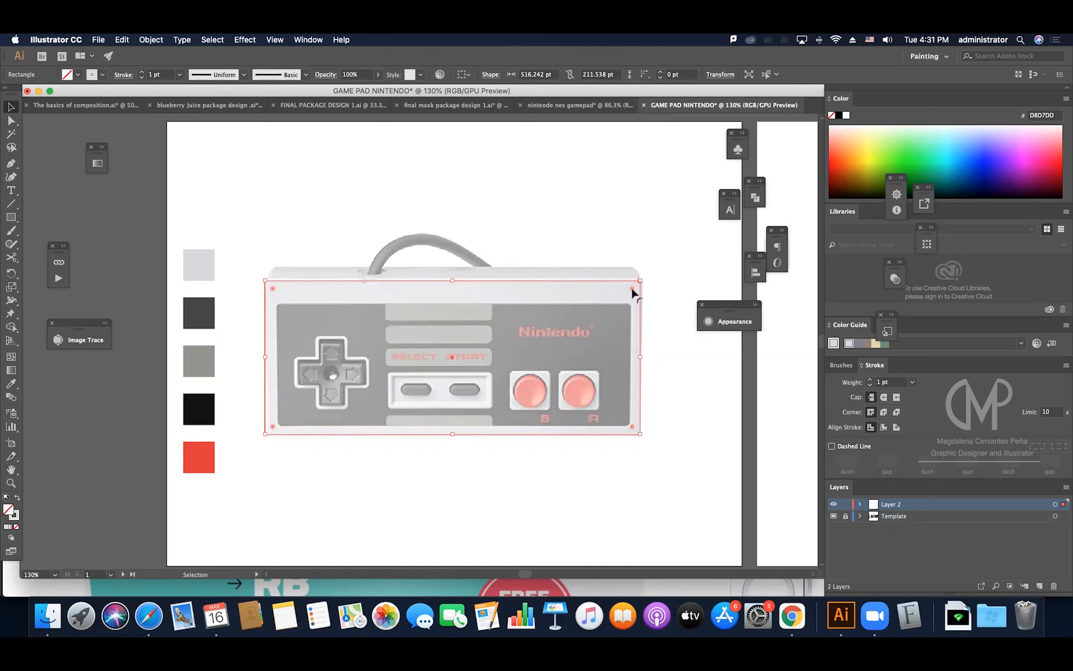
Round the casing outline's corners to a radius of about 7.3 pt.
{"action": "mouse_move", "coordinate": [631, 287]}
{"action": "left_mouse_down"}
{"action": "mouse_move", "coordinate": [653, 292]}
{"action": "mouse_move", "coordinate": [641, 299]}
{"action": "left_mouse_up"}
{"action": "left_click", "coordinate": [651, 293]}
{"action": "left_click_drag", "start_coordinate": [641, 354], "coordinate": [643, 337]}
{"action": "left_click", "coordinate": [366, 322]}
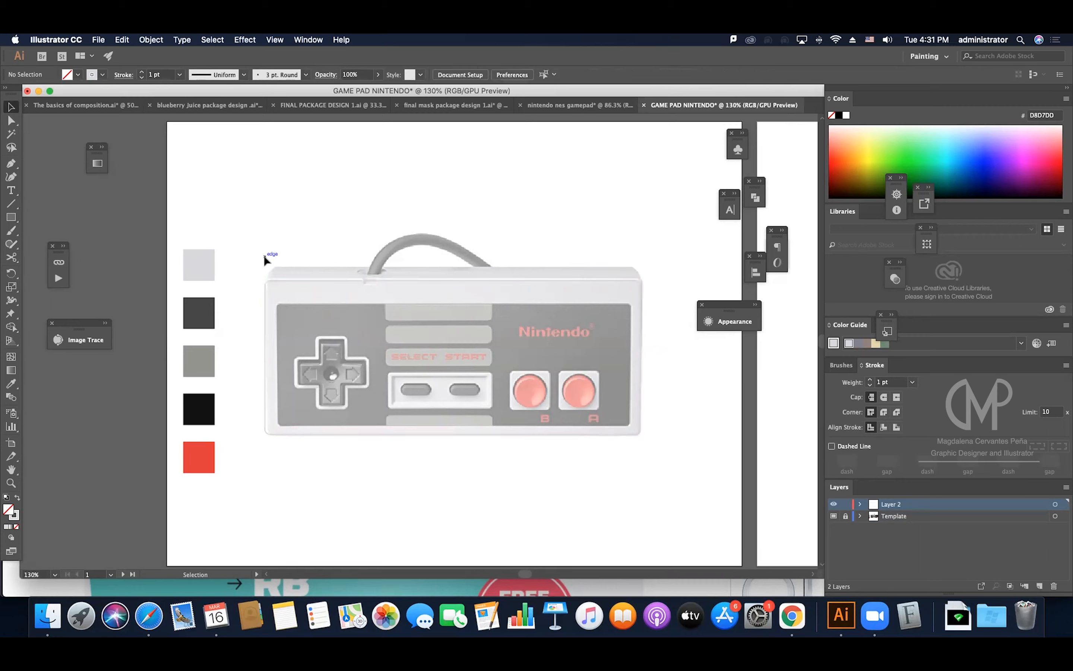
Create a smaller copy of the casing outline and fit it to the dark faceplate, about 486 by 167 pt.
{"action": "left_click", "coordinate": [366, 286]}
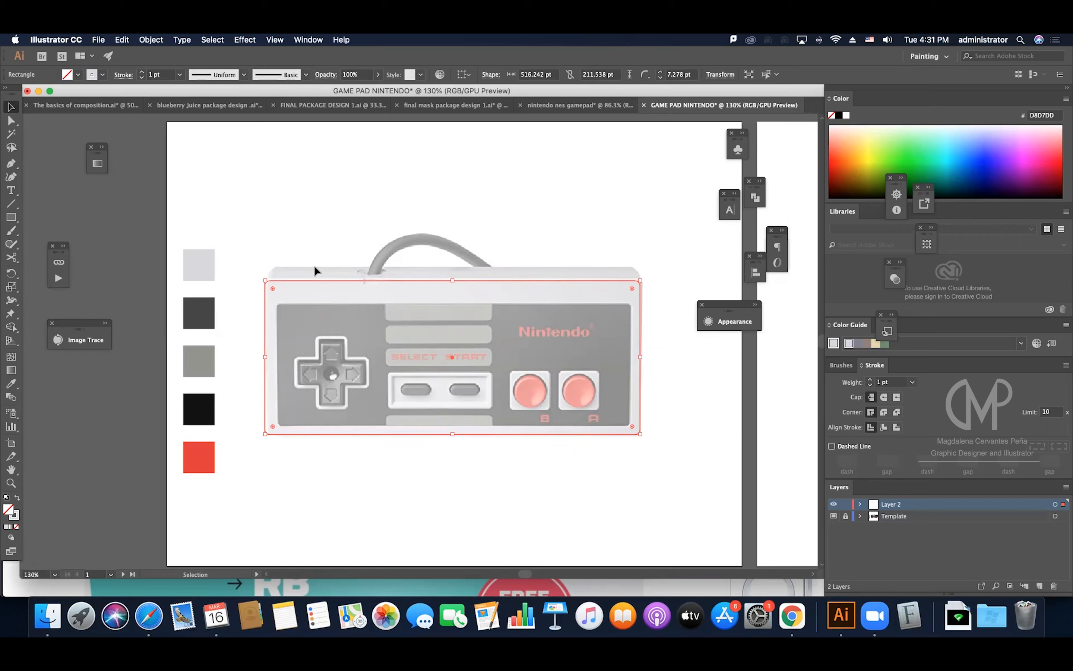
{"action": "left_click", "coordinate": [329, 442]}
{"action": "left_click", "coordinate": [266, 319]}
{"action": "key", "text": "a"}
{"action": "key", "text": "v"}
{"action": "mouse_move", "coordinate": [641, 281]}
{"action": "left_mouse_down"}
{"action": "mouse_move", "coordinate": [633, 302]}
{"action": "mouse_move", "coordinate": [643, 290]}
{"action": "left_mouse_up"}
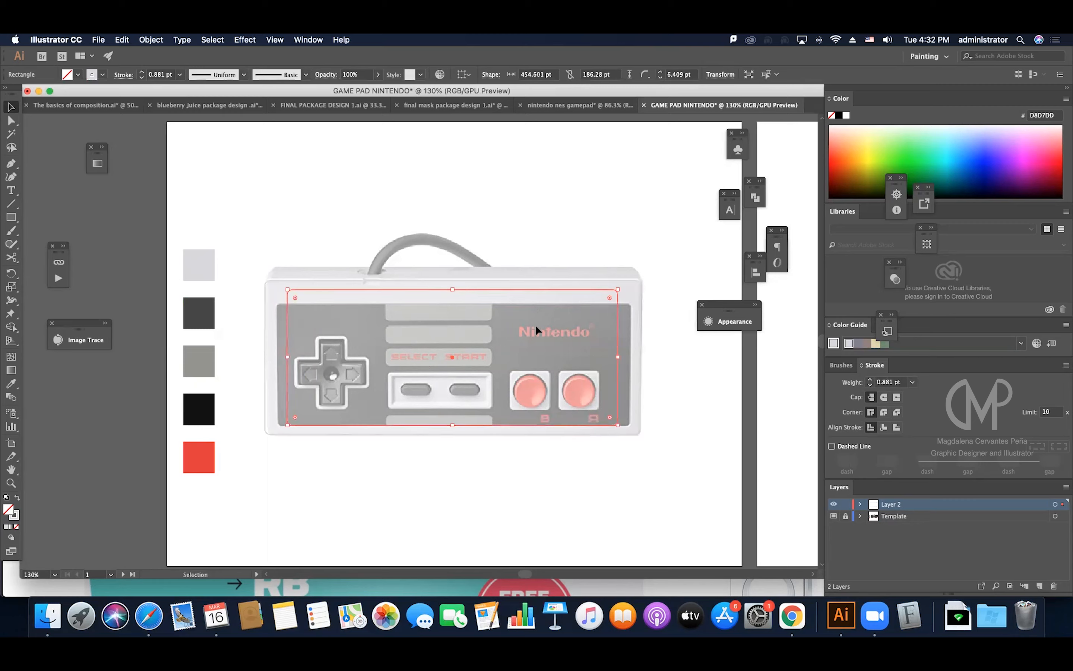
{"action": "left_click_drag", "start_coordinate": [453, 289], "coordinate": [455, 304]}
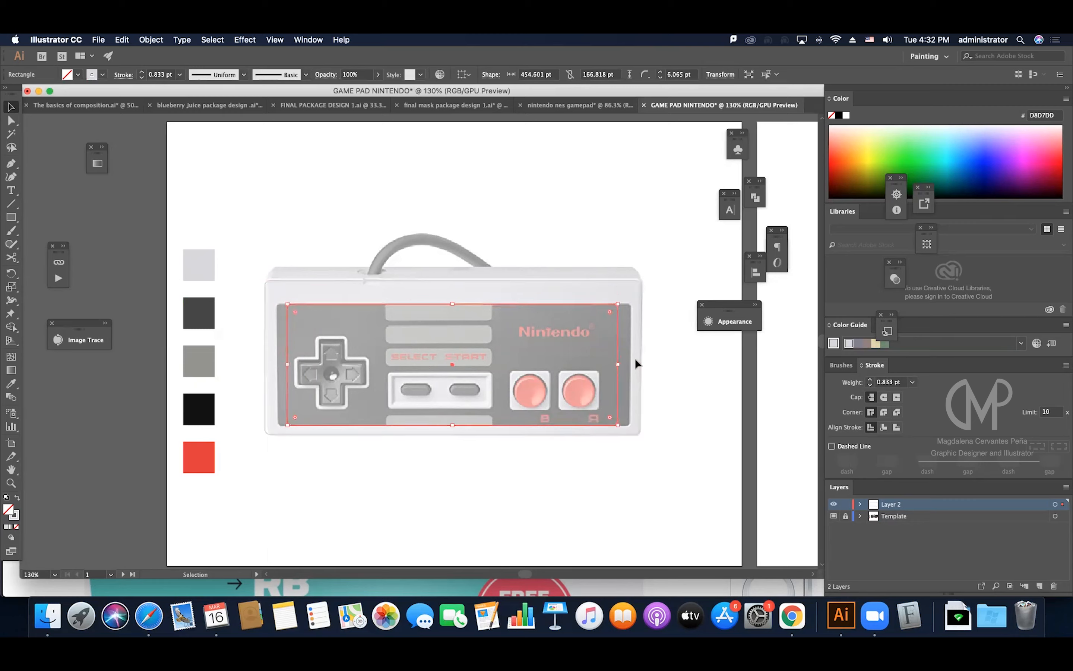
{"action": "left_click_drag", "start_coordinate": [618, 363], "coordinate": [632, 361]}
{"action": "left_click_drag", "start_coordinate": [287, 364], "coordinate": [278, 363]}
{"action": "left_click", "coordinate": [455, 208]}
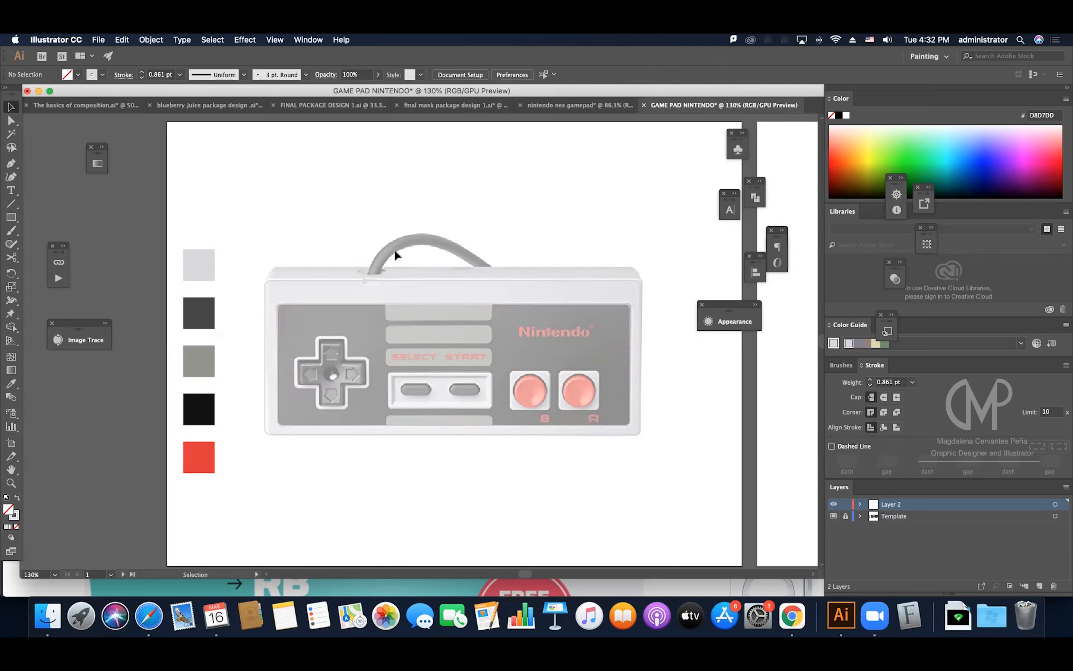
Align the casing and faceplate outlines to each other on their horizontal centers.
{"action": "left_click", "coordinate": [447, 342]}
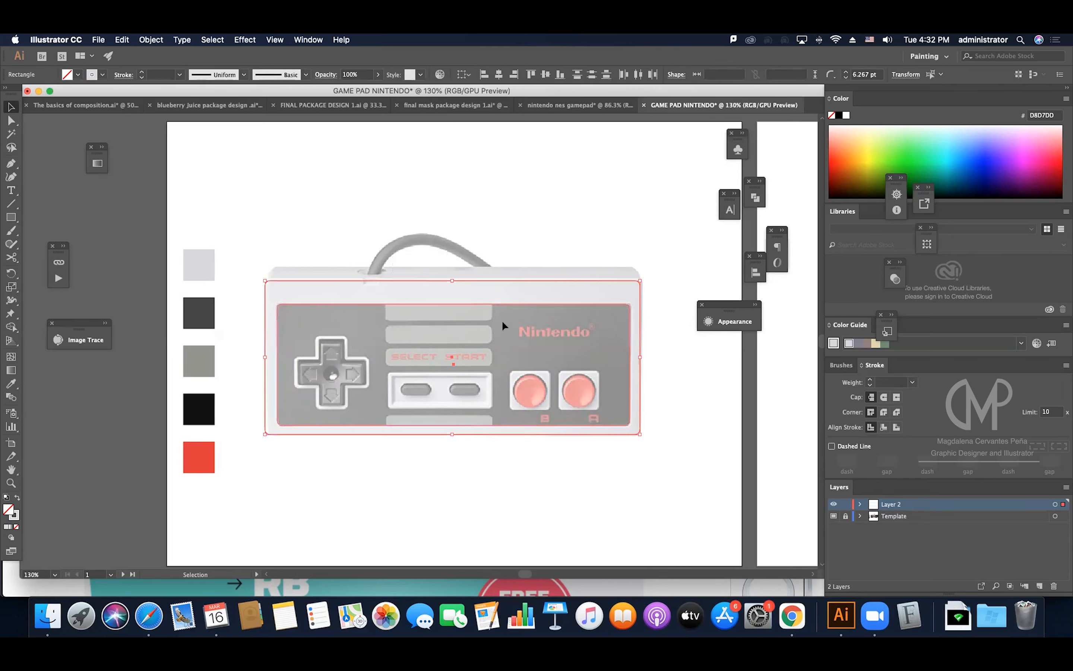
{"action": "left_click", "coordinate": [499, 77]}
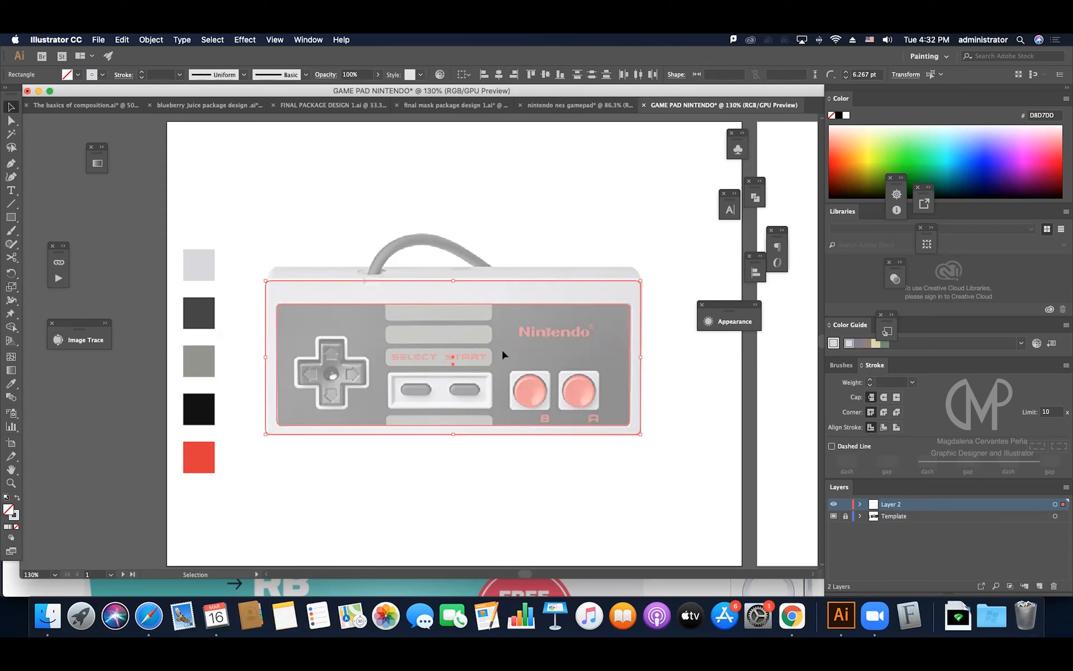
{"action": "left_click", "coordinate": [492, 216]}
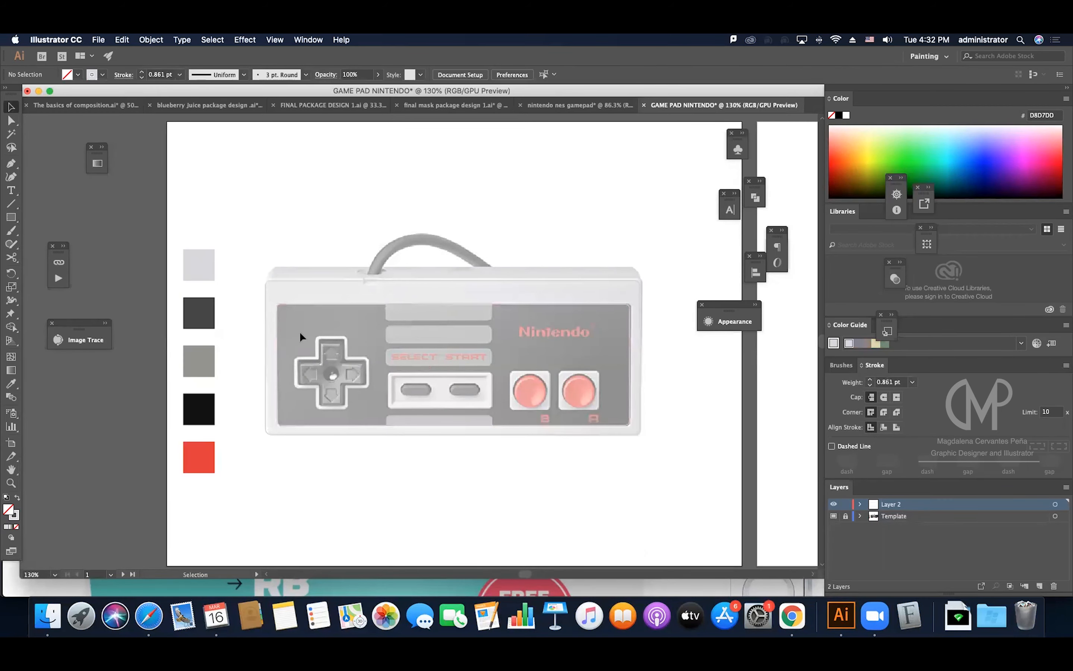
Give the faceplate outline a 1 pt stroke in the dark gray swatch color with no fill.
{"action": "scroll", "coordinate": [383, 311], "scroll_direction": "down", "scroll_amount": 2}
{"action": "key", "text": "z"}
{"action": "left_click", "coordinate": [392, 287]}
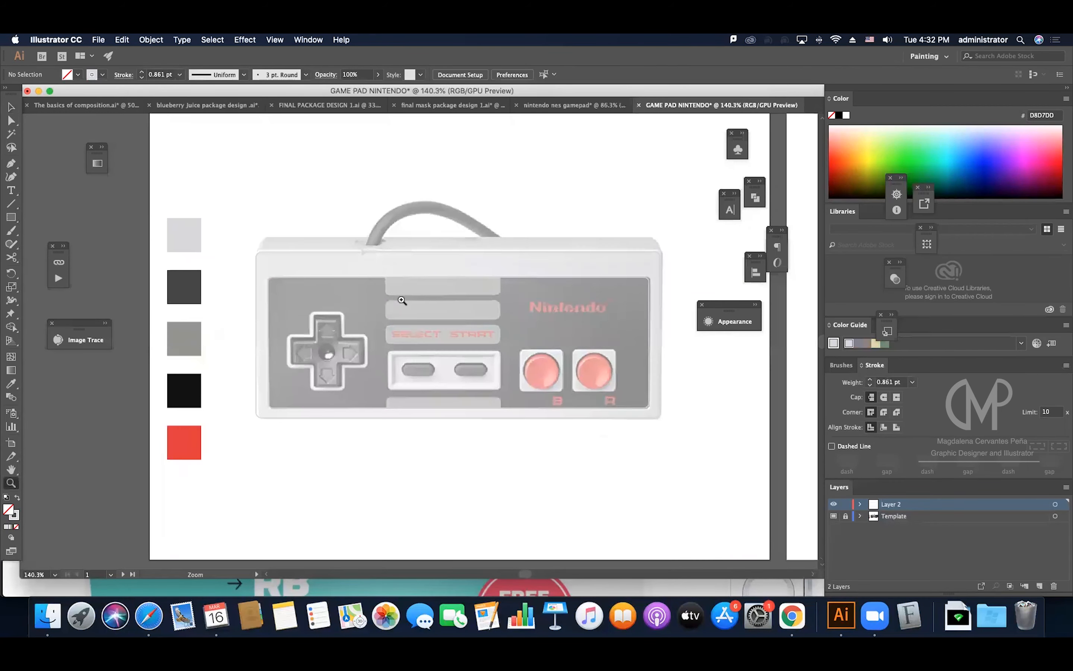
{"action": "key", "text": "v"}
{"action": "left_click", "coordinate": [291, 273]}
{"action": "key", "text": "i"}
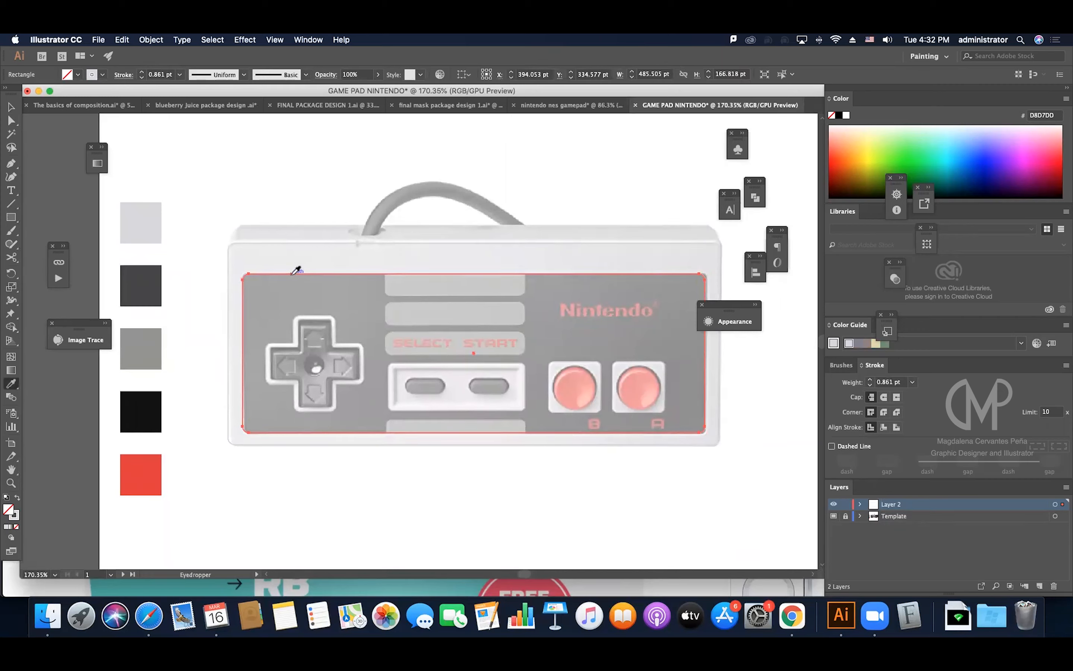
{"action": "left_click", "coordinate": [159, 285]}
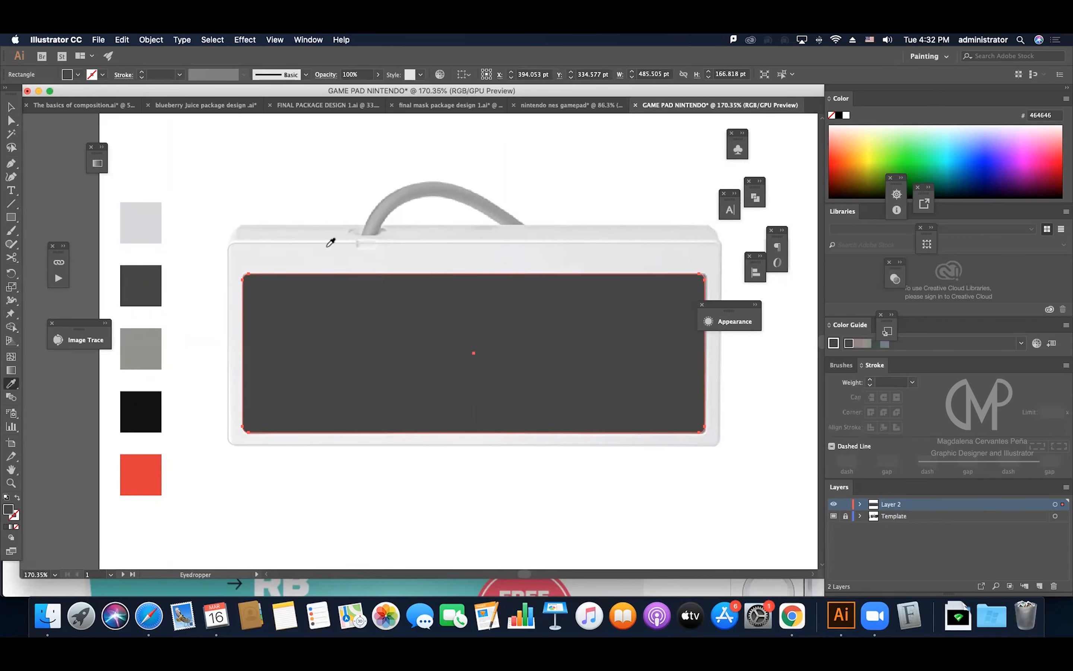
{"action": "key", "text": "v"}
{"action": "key", "text": "shift+x"}
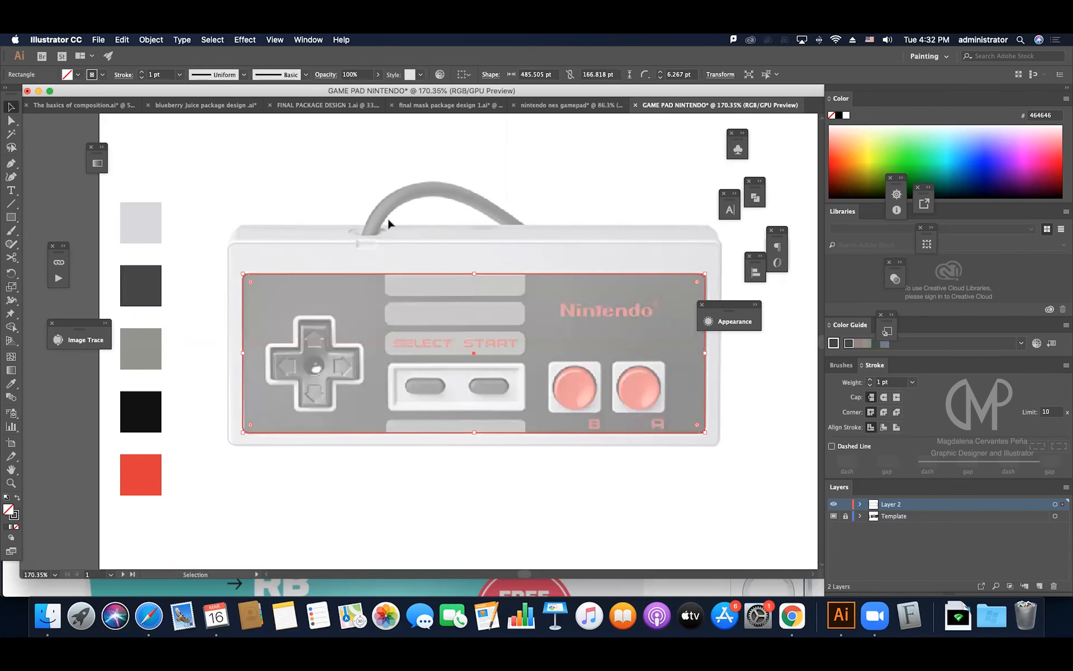
{"action": "left_click", "coordinate": [400, 266]}
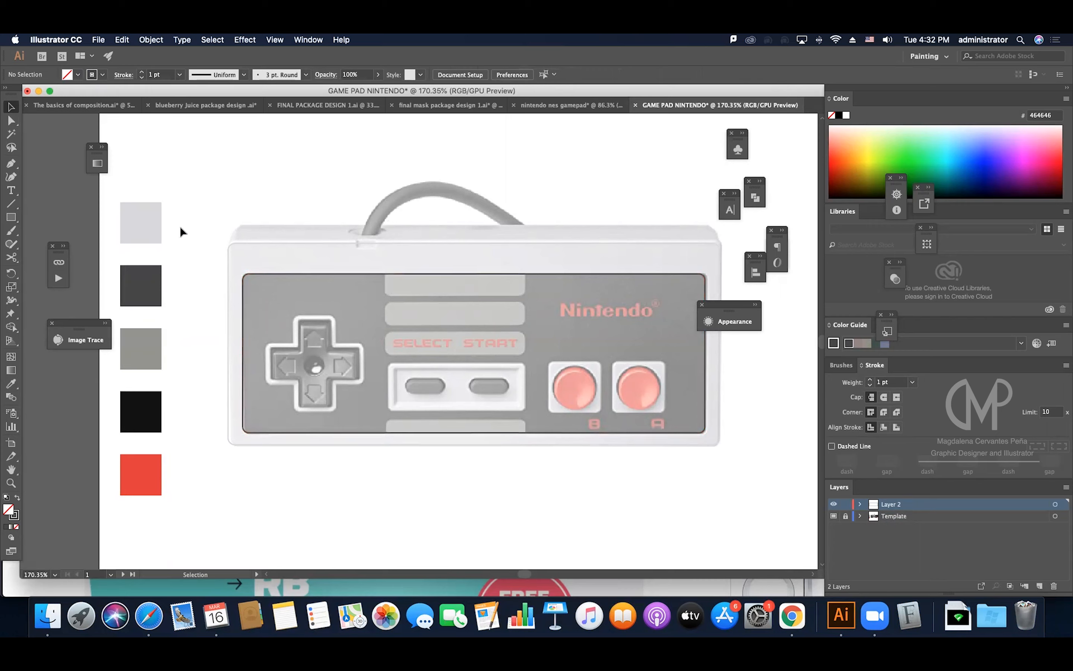
Draw a rectangle about 148 by 31 pt over the uppermost center stripe and round its corners to about 7.2 pt.
{"action": "left_click", "coordinate": [11, 217]}
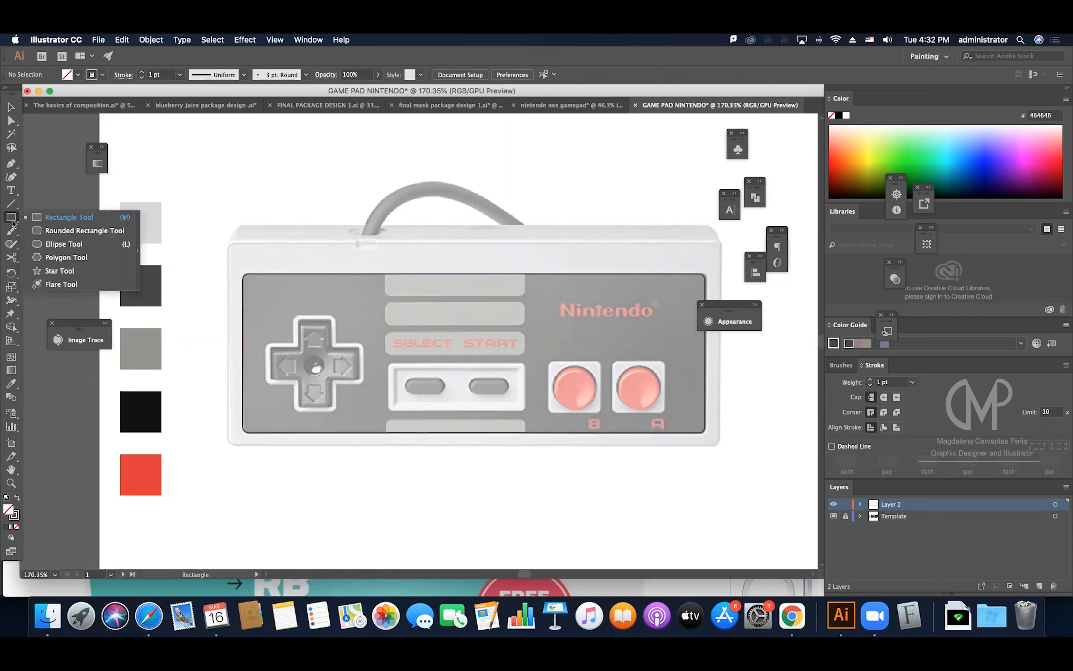
{"action": "left_click", "coordinate": [42, 220]}
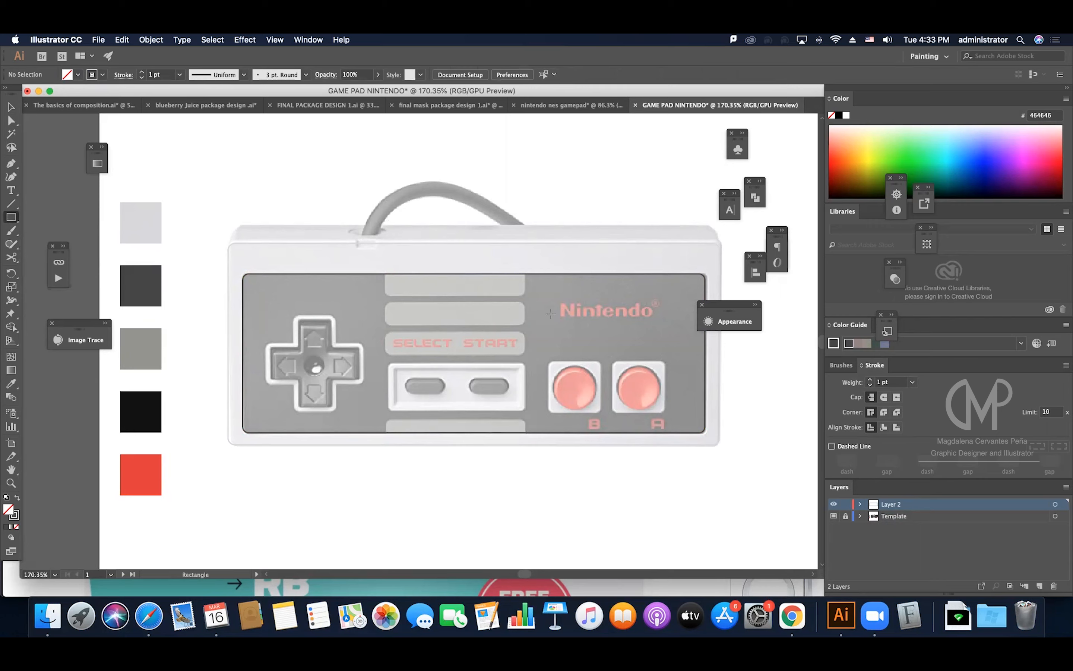
{"action": "left_click_drag", "start_coordinate": [384, 266], "coordinate": [525, 294]}
{"action": "key", "text": "v"}
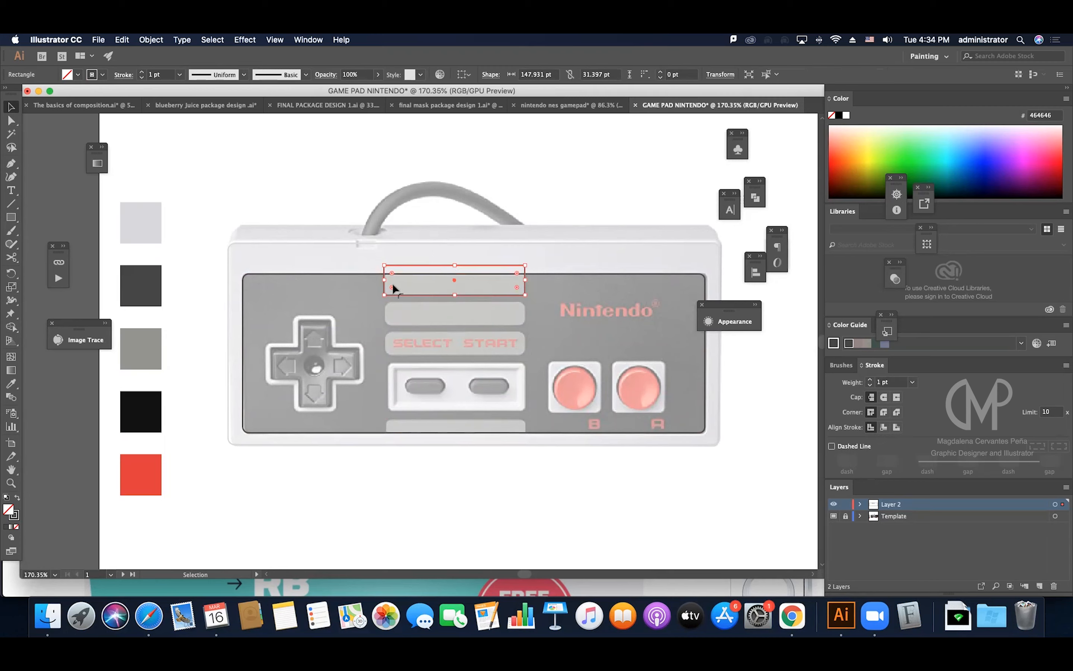
{"action": "left_click_drag", "start_coordinate": [393, 285], "coordinate": [389, 288]}
{"action": "left_click", "coordinate": [406, 201]}
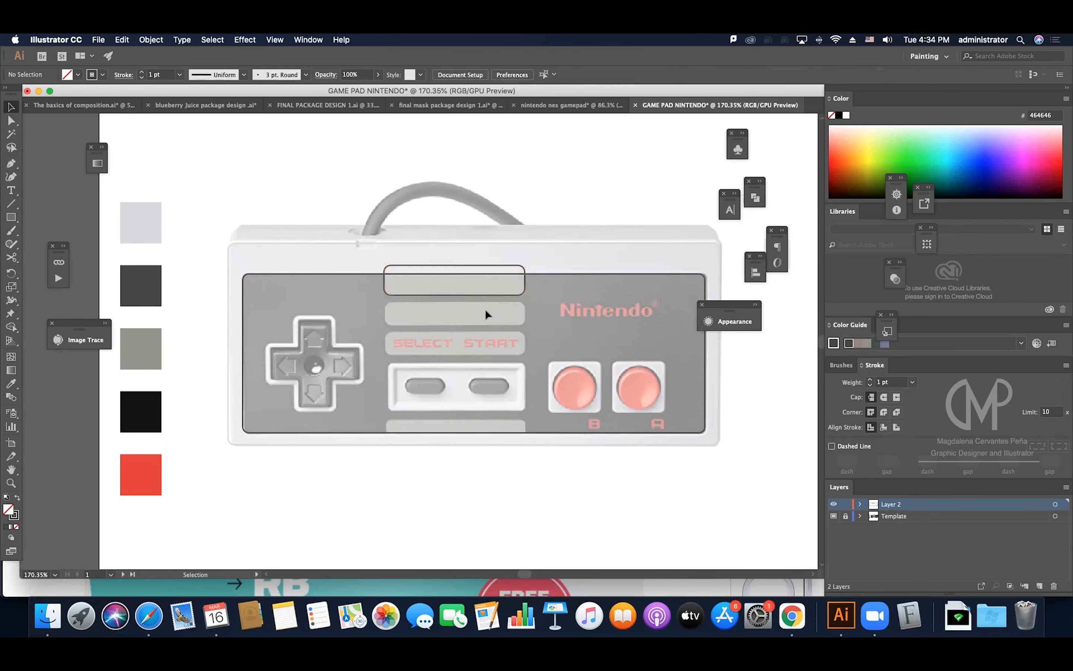
{"action": "left_click", "coordinate": [449, 311], "text": "super"}
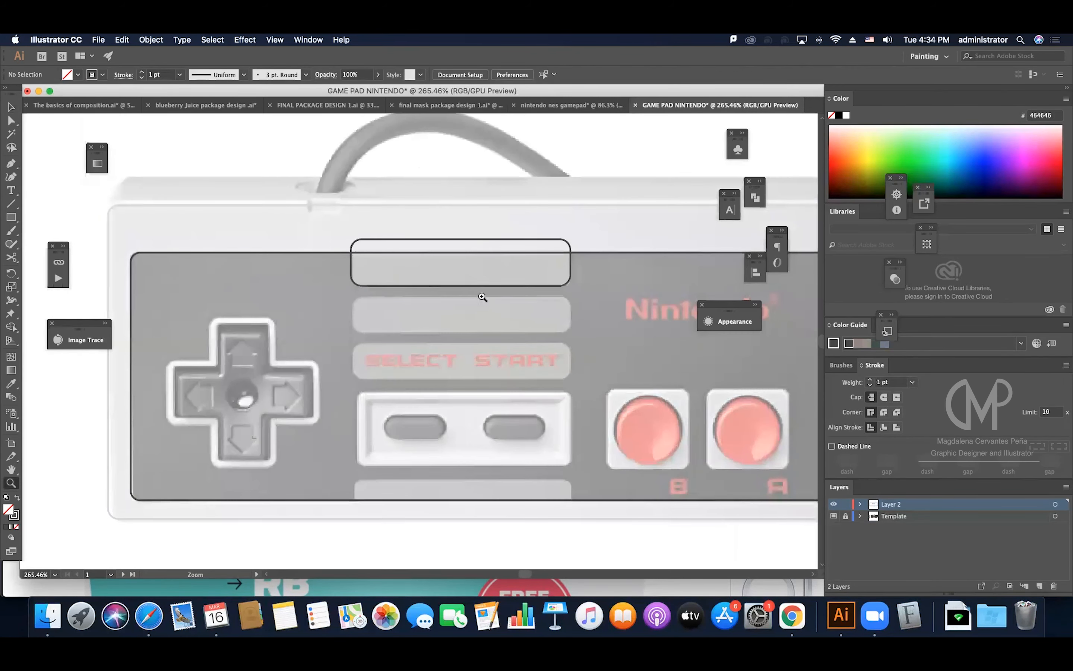
{"action": "left_click", "coordinate": [471, 285]}
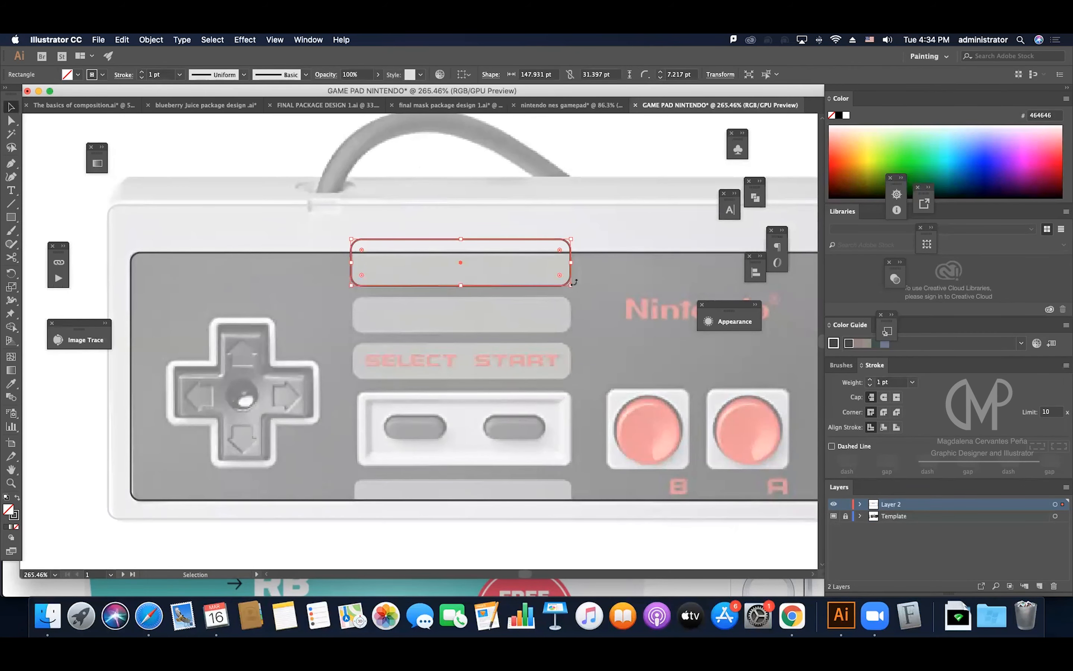
{"action": "left_click", "coordinate": [595, 230]}
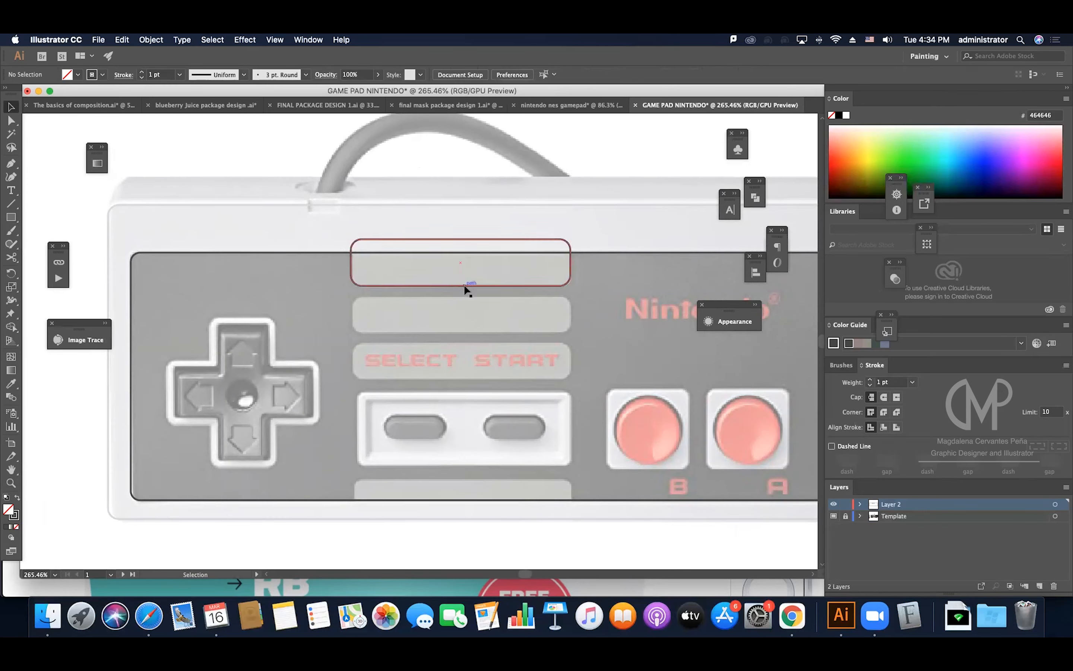
Copy the uppermost stripe outline onto the three stripes below, fitting the lower two copies to about 148 by 25 pt.
{"action": "left_click_drag", "start_coordinate": [464, 287], "coordinate": [466, 347]}
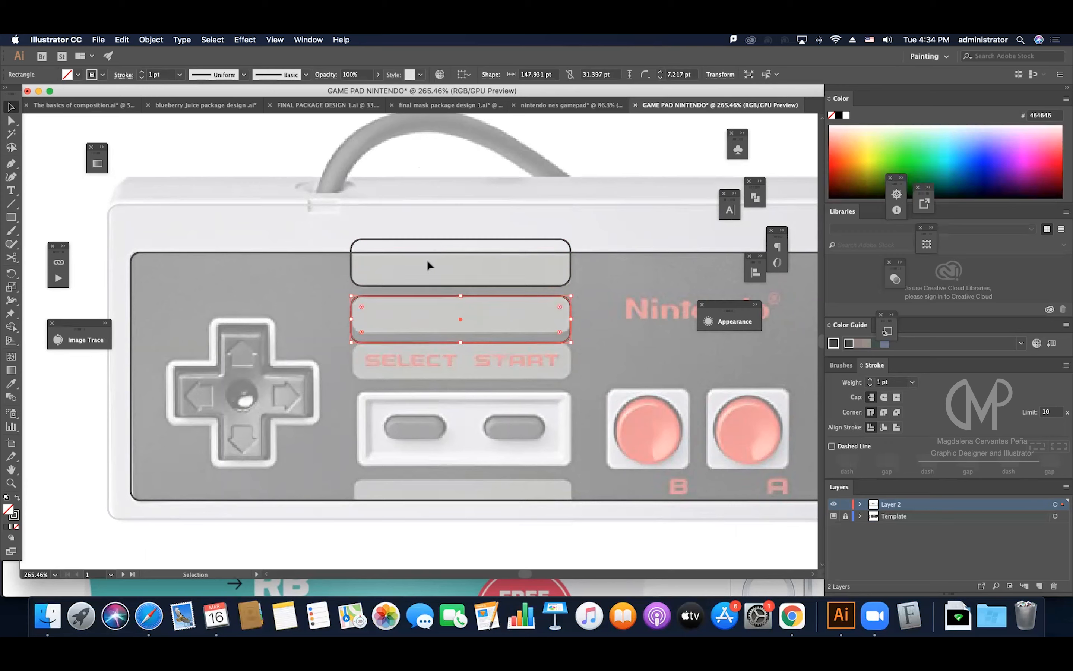
{"action": "left_click_drag", "start_coordinate": [442, 341], "coordinate": [479, 383]}
{"action": "left_click", "coordinate": [585, 363]}
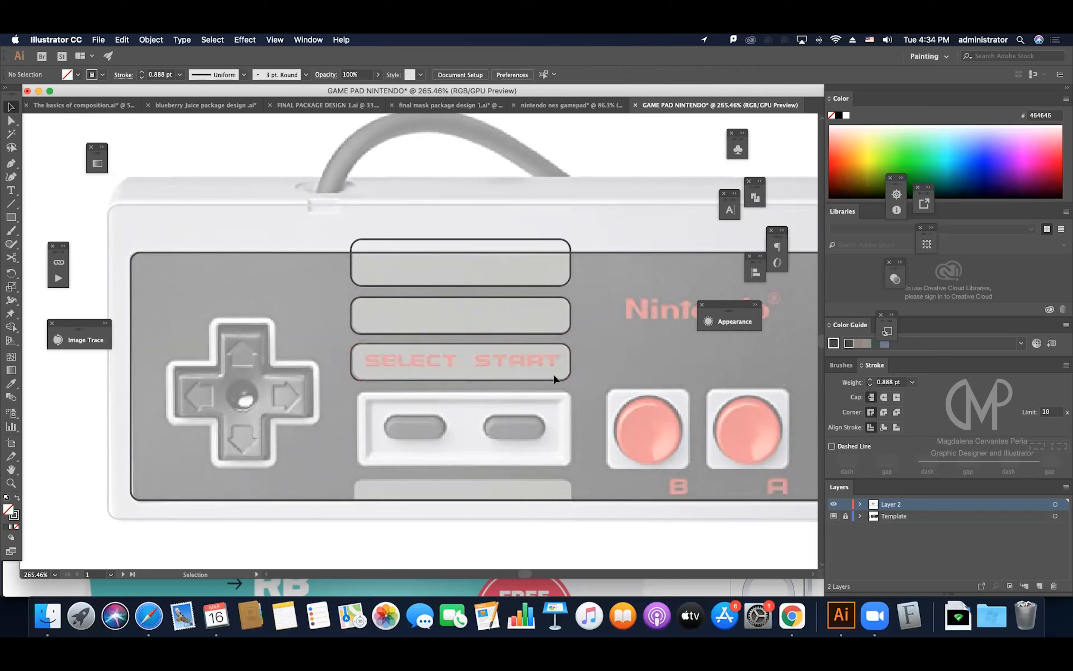
{"action": "left_click_drag", "start_coordinate": [548, 379], "coordinate": [538, 505]}
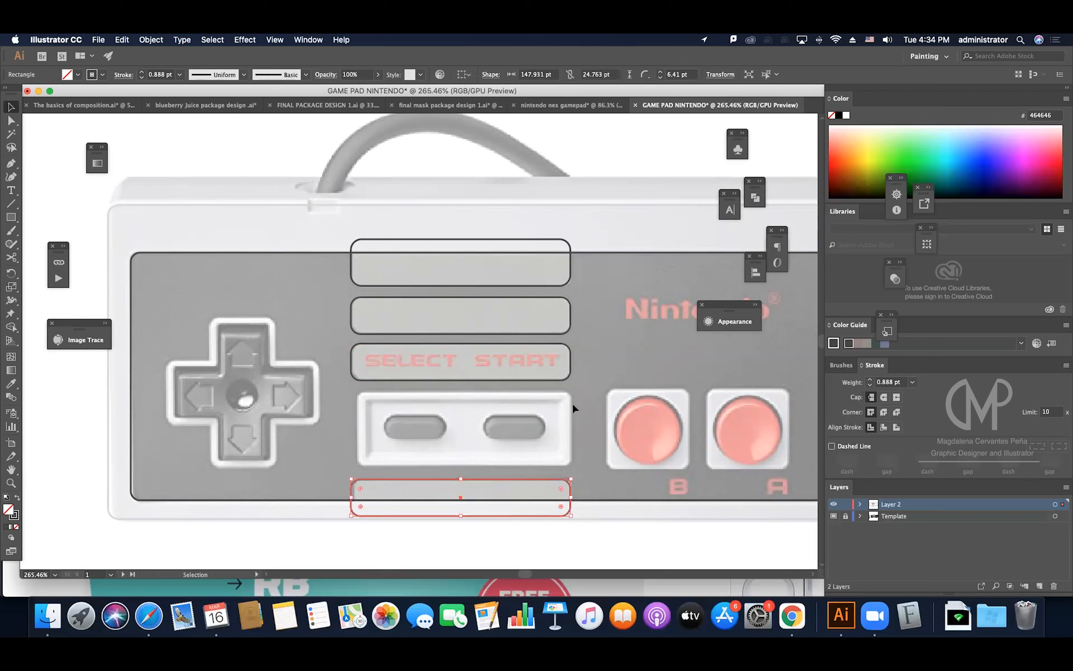
{"action": "left_click", "coordinate": [578, 388]}
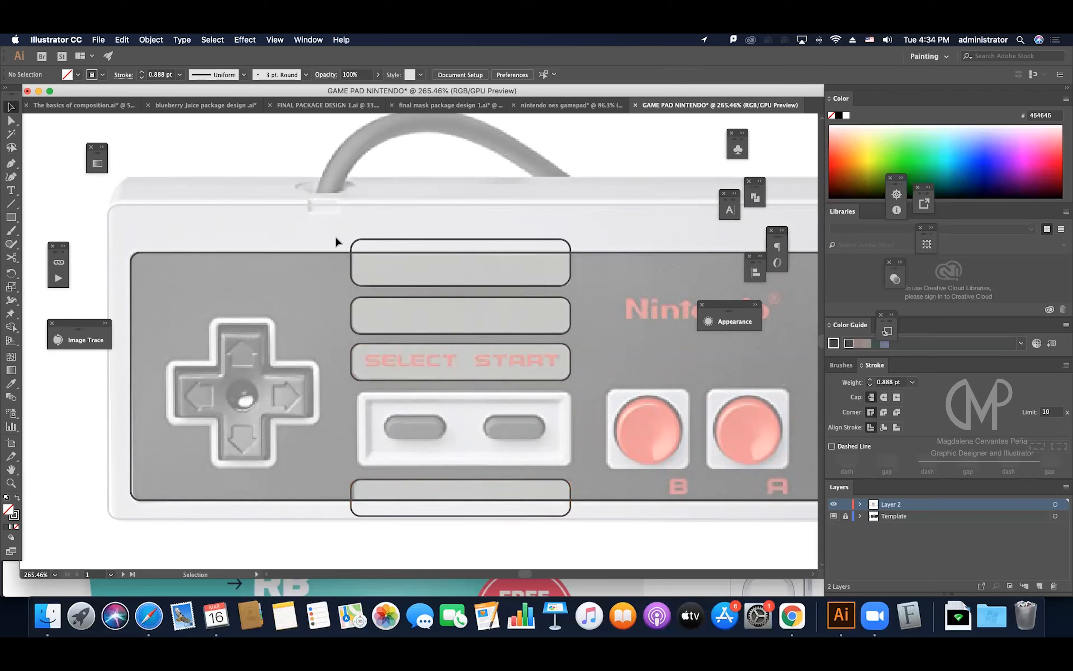
Trim away the part of the uppermost stripe outline that sticks out above the faceplate using Shape Builder.
{"action": "left_click_drag", "start_coordinate": [367, 259], "coordinate": [367, 259]}
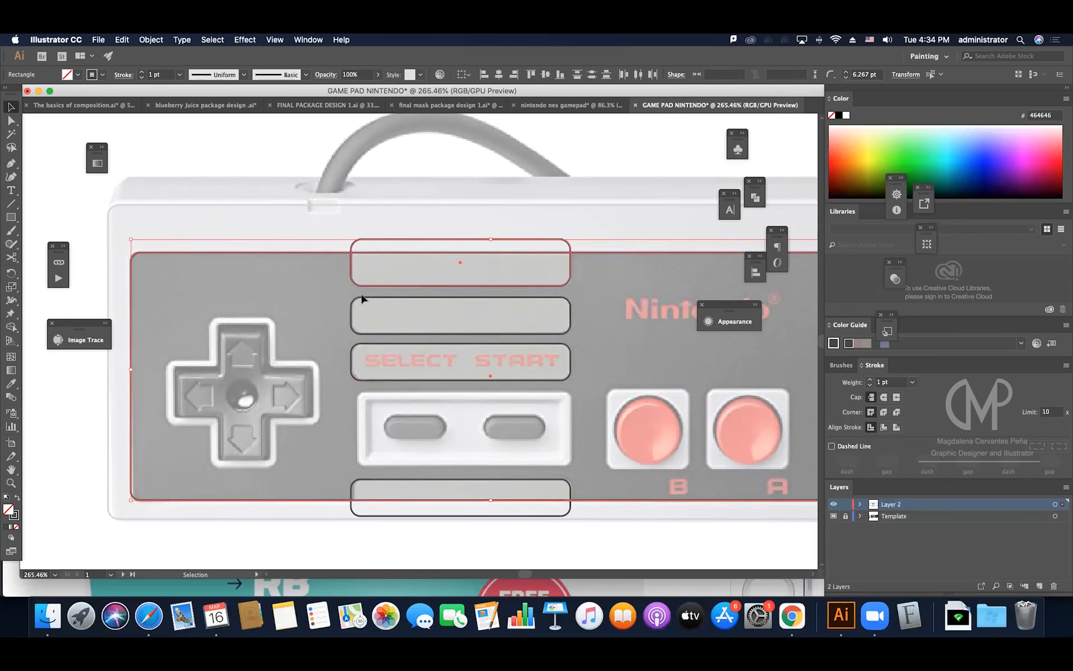
{"action": "left_click", "coordinate": [755, 198]}
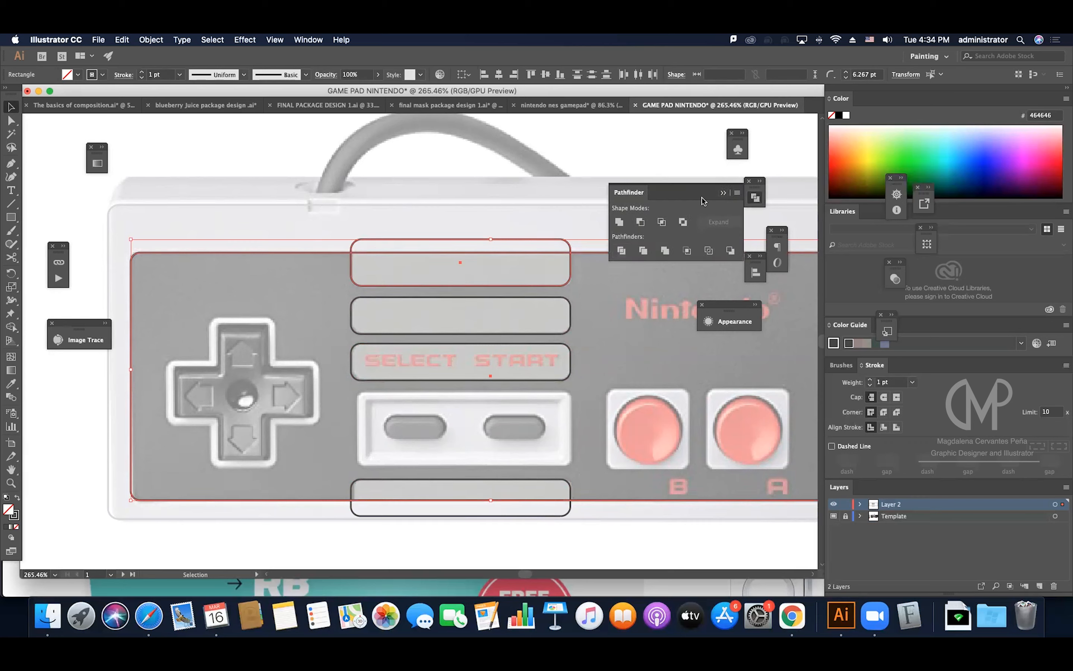
{"action": "left_click", "coordinate": [723, 193]}
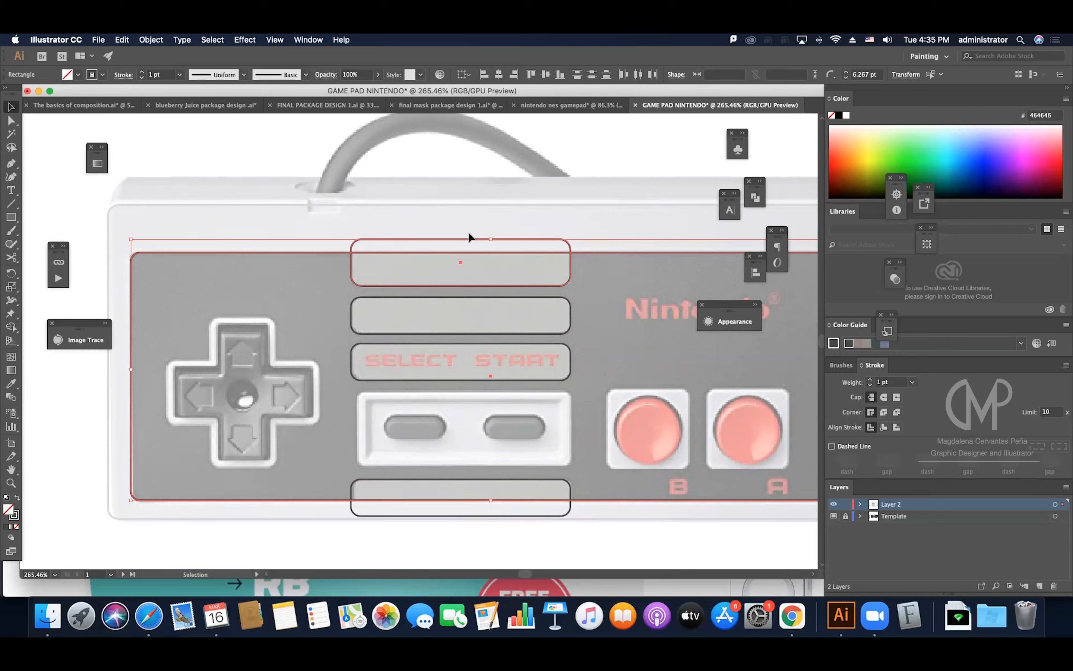
{"action": "key", "text": "shift+m"}
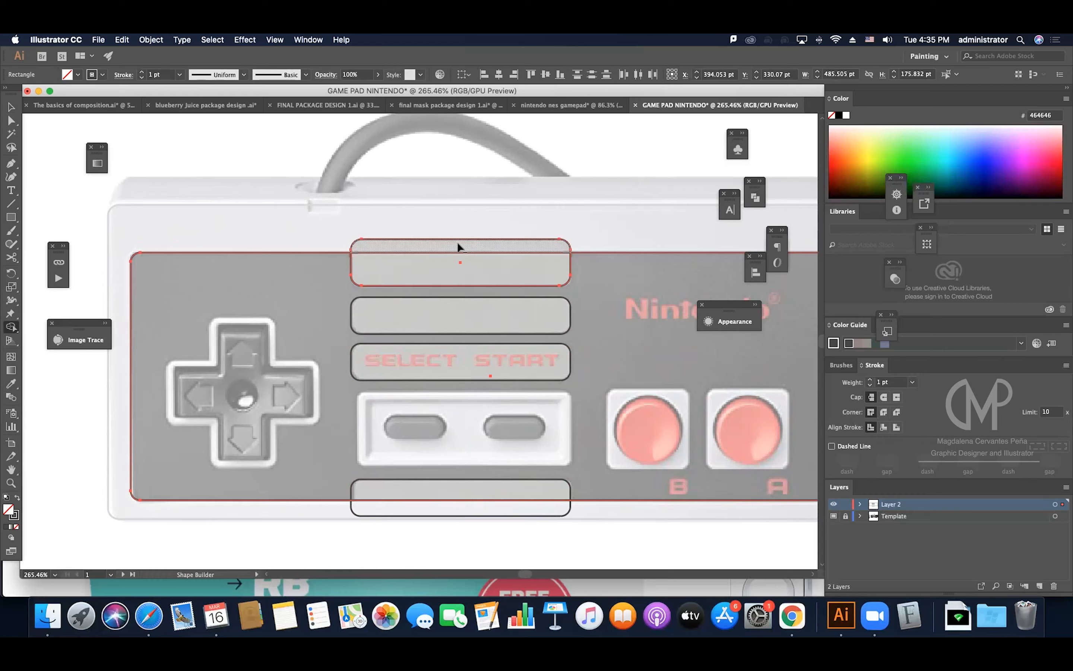
{"action": "left_click", "coordinate": [456, 245], "text": "alt"}
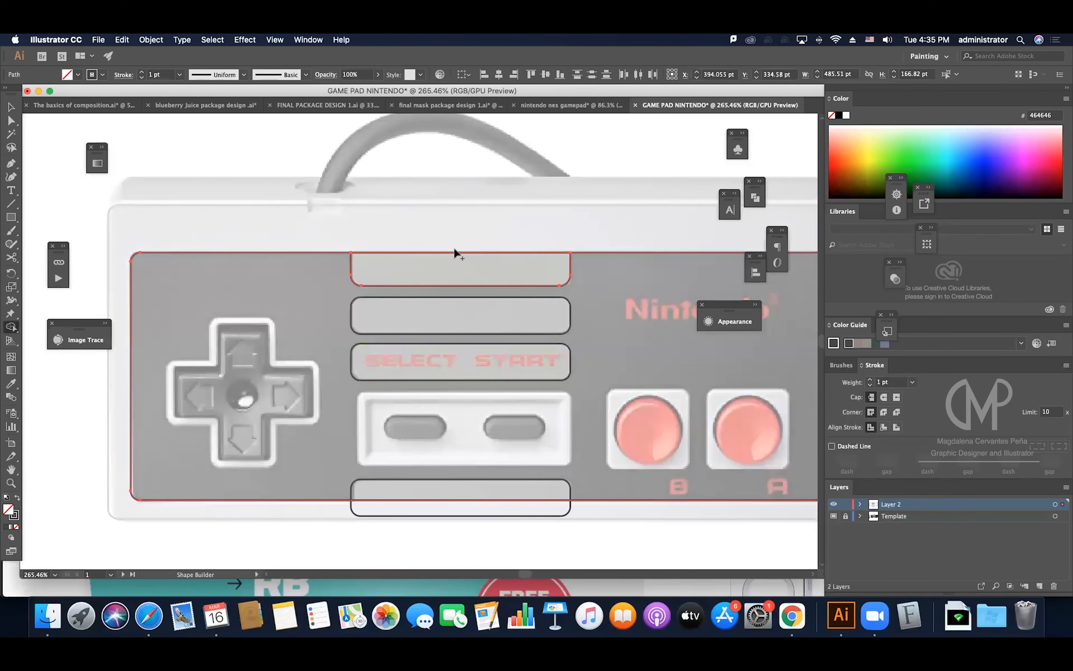
{"action": "key", "text": "v"}
{"action": "left_click", "coordinate": [457, 279]}
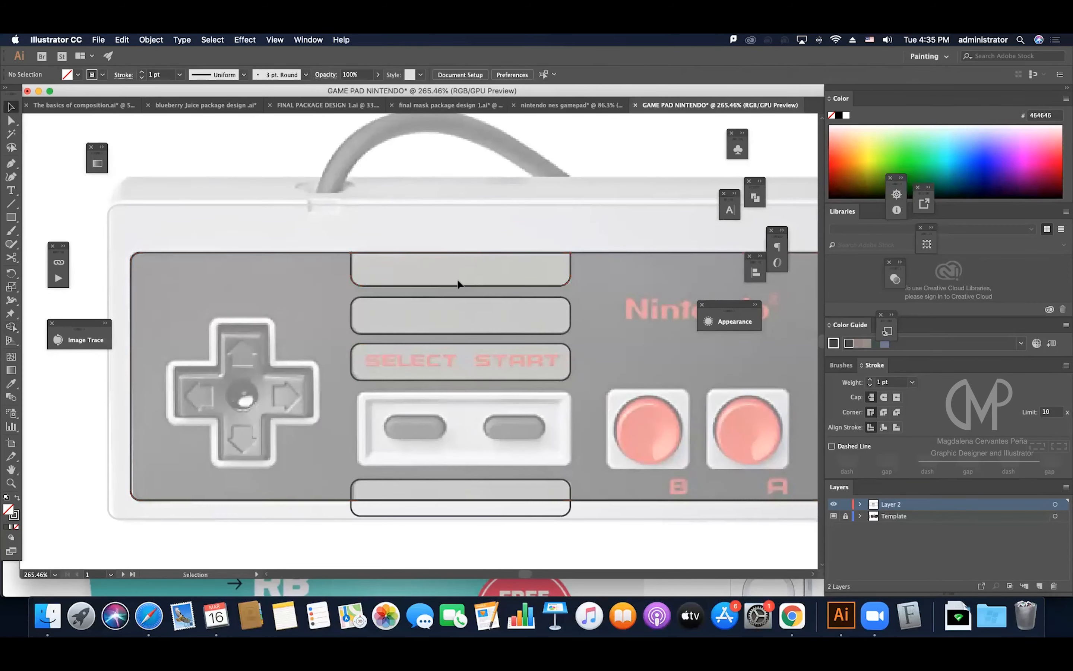
{"action": "left_click", "coordinate": [459, 284]}
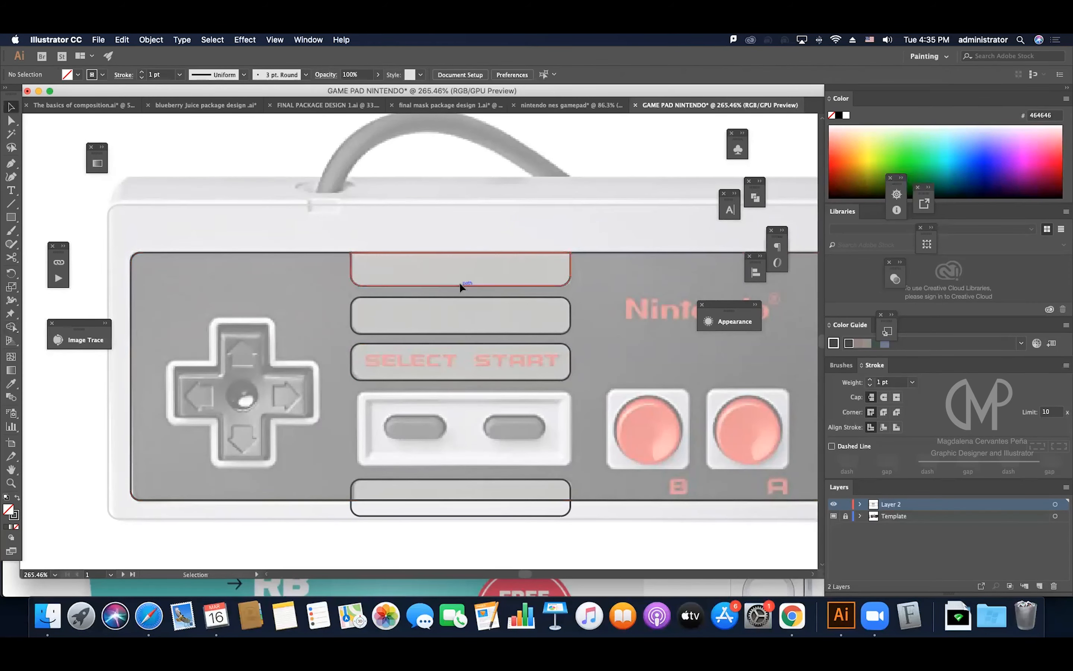
{"action": "left_click", "coordinate": [469, 232]}
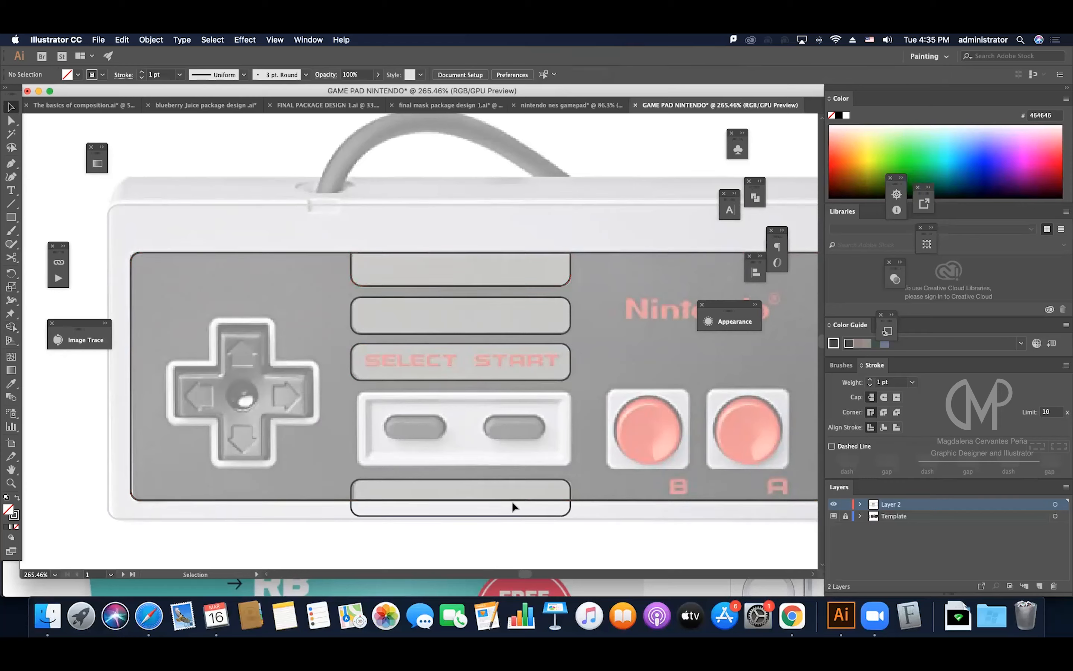
Trim away the part of the lowest stripe outline that extends below the faceplate using Shape Builder.
{"action": "left_click", "coordinate": [572, 509]}
{"action": "left_click", "coordinate": [588, 503]}
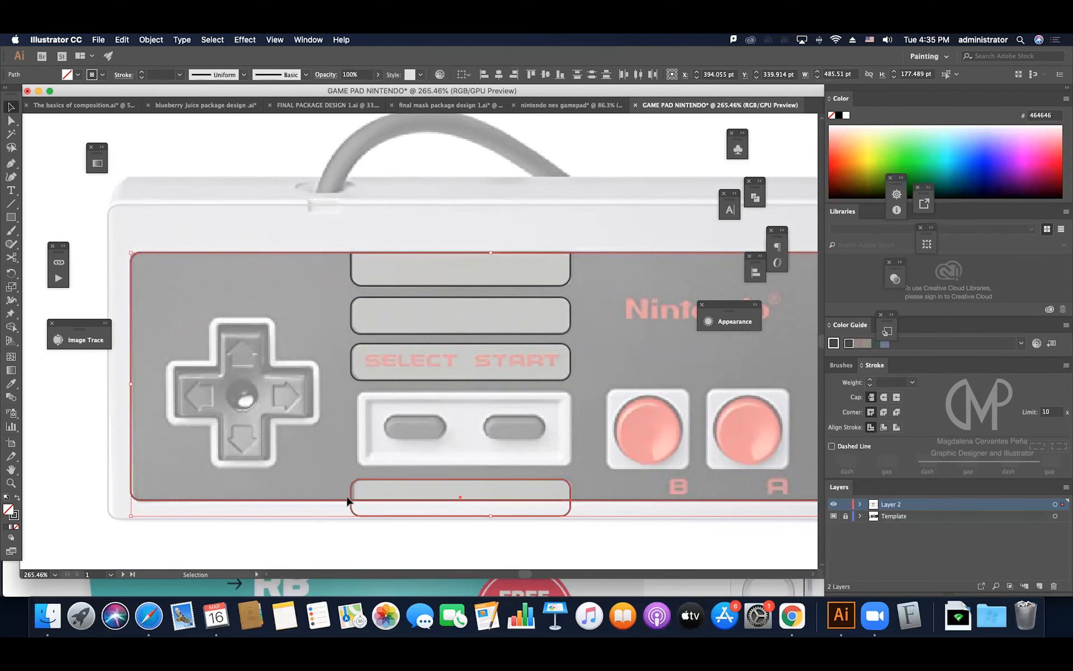
{"action": "key", "text": "shift+m"}
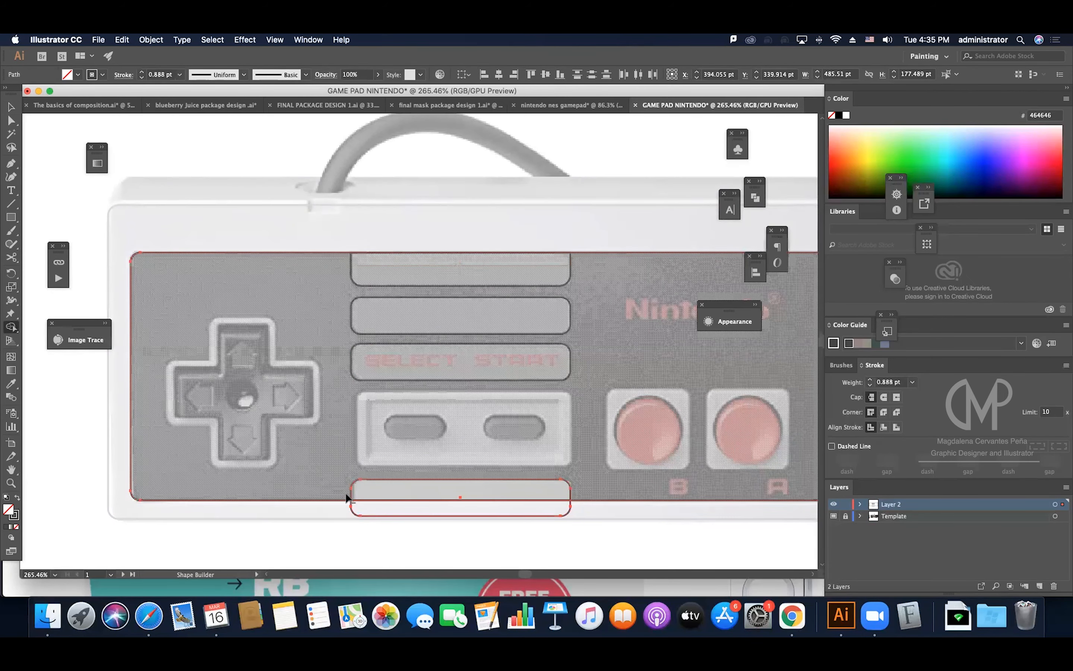
{"action": "left_click", "coordinate": [359, 505], "text": "alt"}
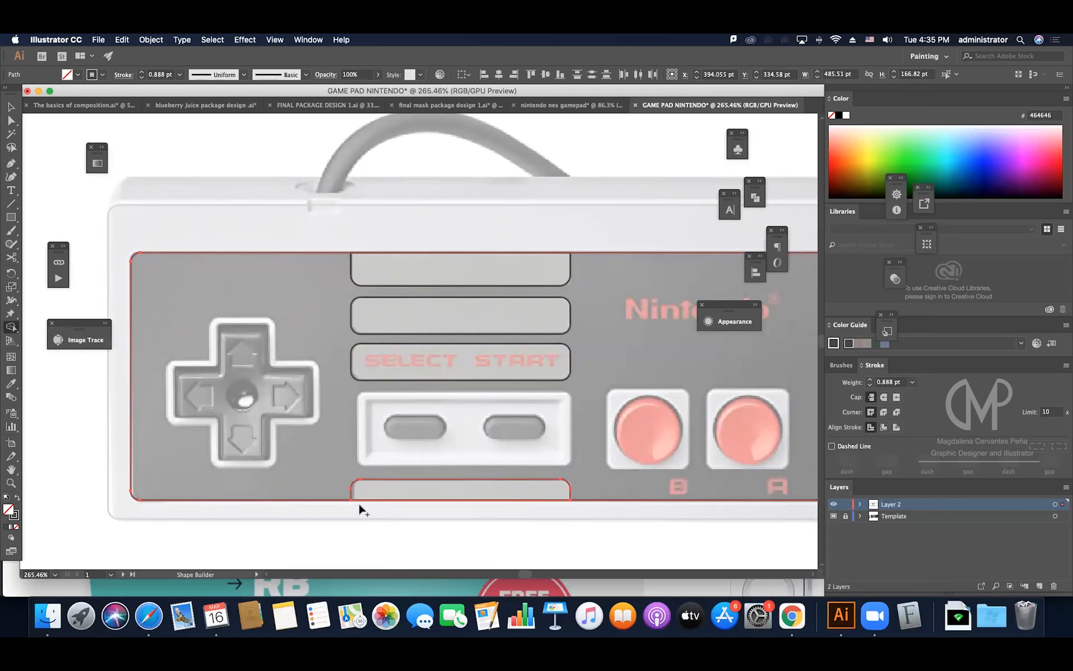
{"action": "key", "text": "v"}
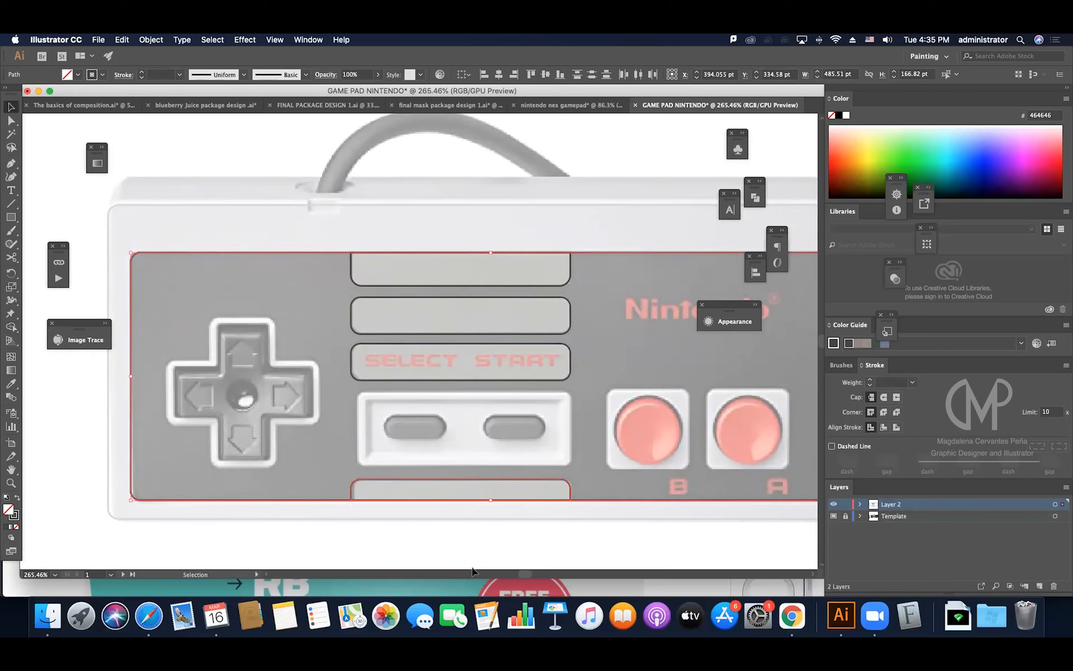
{"action": "left_click", "coordinate": [456, 517]}
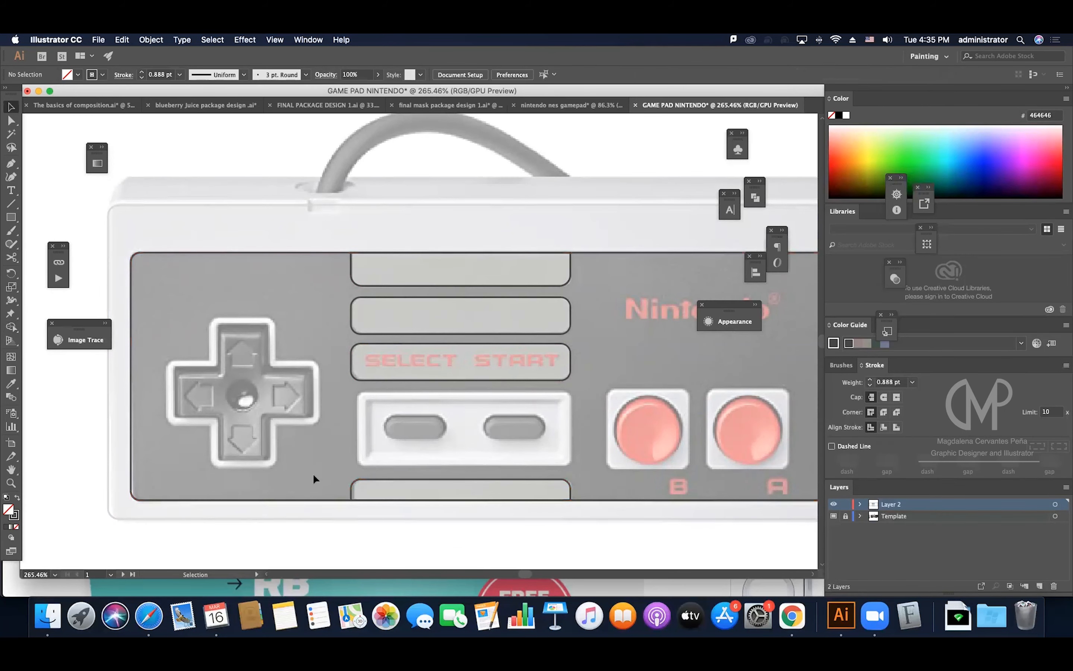
Copy the SELECT START stripe outline onto the white button tray, fit it to about 148 by 50 pt and tighten its corners to about 4.9 pt.
{"action": "left_click_drag", "start_coordinate": [433, 379], "coordinate": [437, 439]}
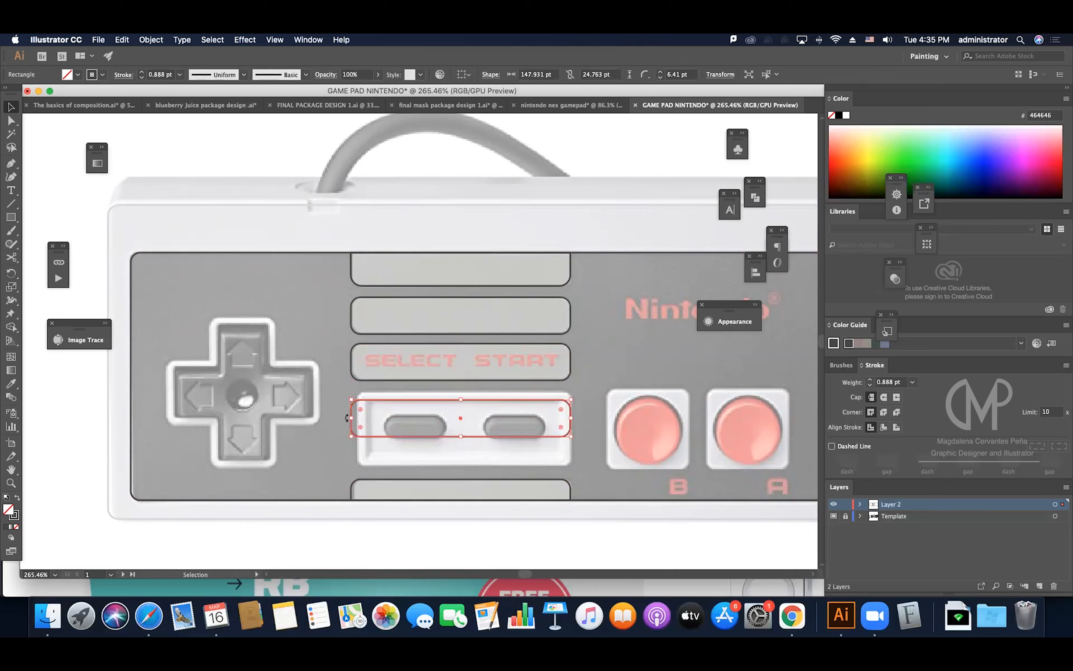
{"action": "left_click_drag", "start_coordinate": [461, 399], "coordinate": [461, 394]}
{"action": "left_click_drag", "start_coordinate": [461, 437], "coordinate": [464, 466]}
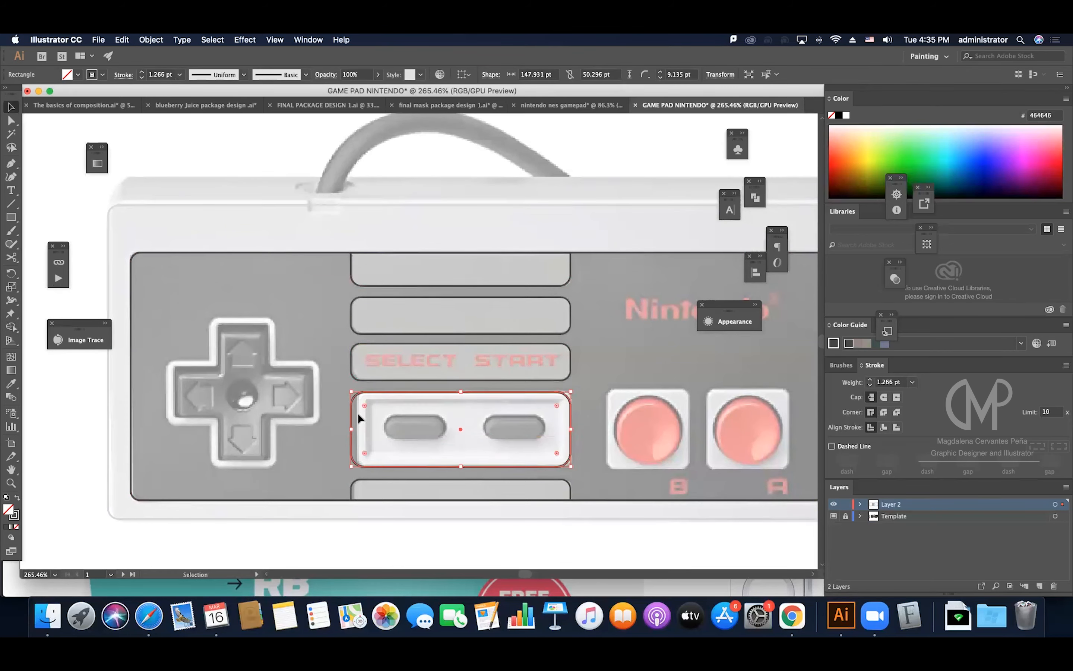
{"action": "left_click_drag", "start_coordinate": [362, 402], "coordinate": [362, 391]}
{"action": "left_click", "coordinate": [389, 525]}
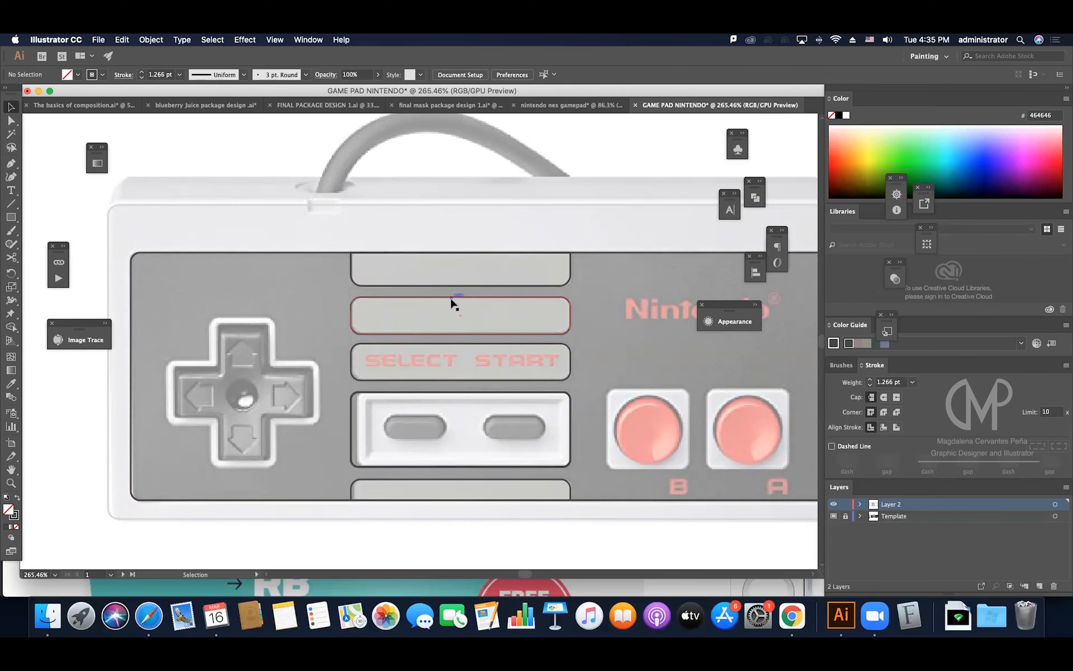
Draw a rounded rectangle about 43 by 17 pt over the gray button under SELECT.
{"action": "scroll", "coordinate": [449, 302], "scroll_direction": "up", "scroll_amount": 2}
{"action": "scroll", "coordinate": [446, 301], "scroll_direction": "down", "scroll_amount": 2}
{"action": "scroll", "coordinate": [445, 301], "scroll_direction": "right", "scroll_amount": 2}
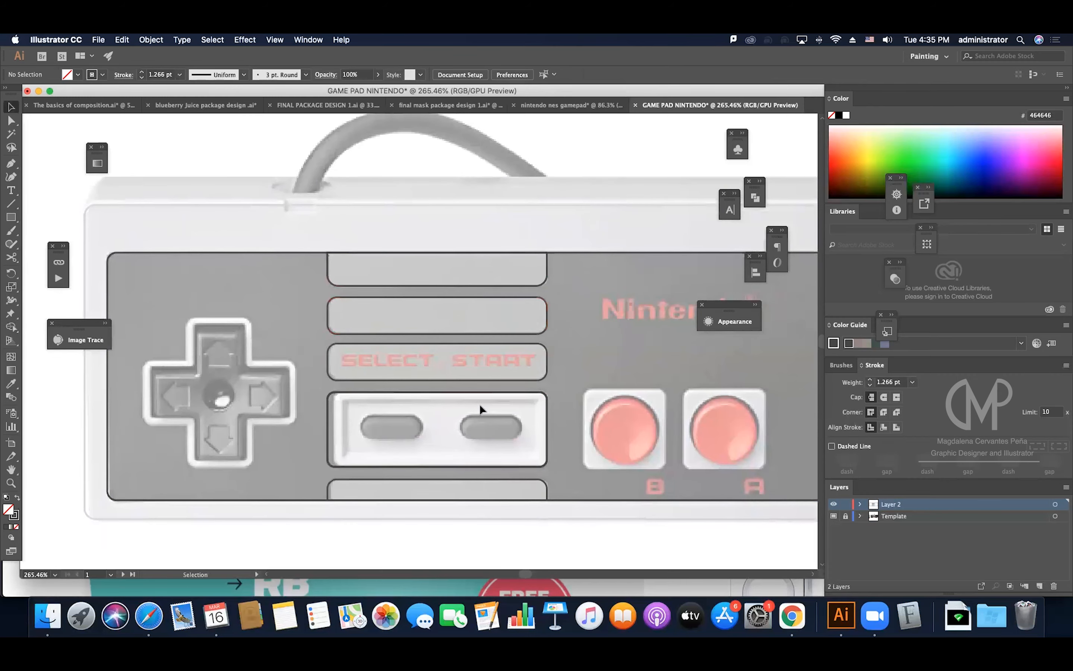
{"action": "scroll", "coordinate": [461, 442], "scroll_direction": "right", "scroll_amount": 3}
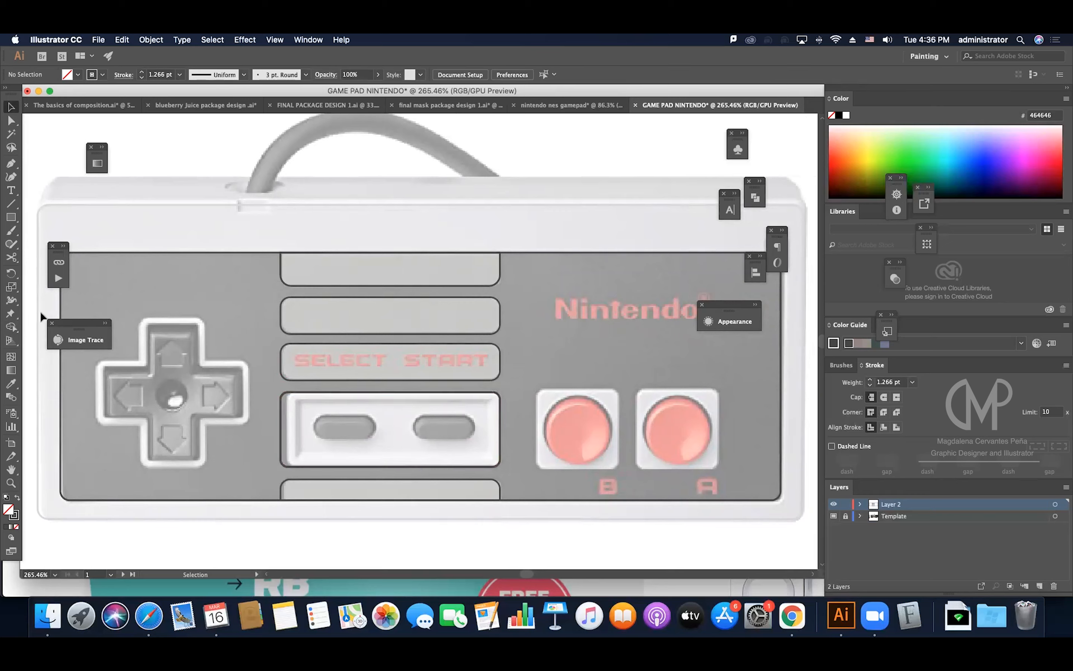
{"action": "left_click_drag", "start_coordinate": [12, 217], "coordinate": [34, 230]}
{"action": "left_click_drag", "start_coordinate": [313, 414], "coordinate": [375, 439]}
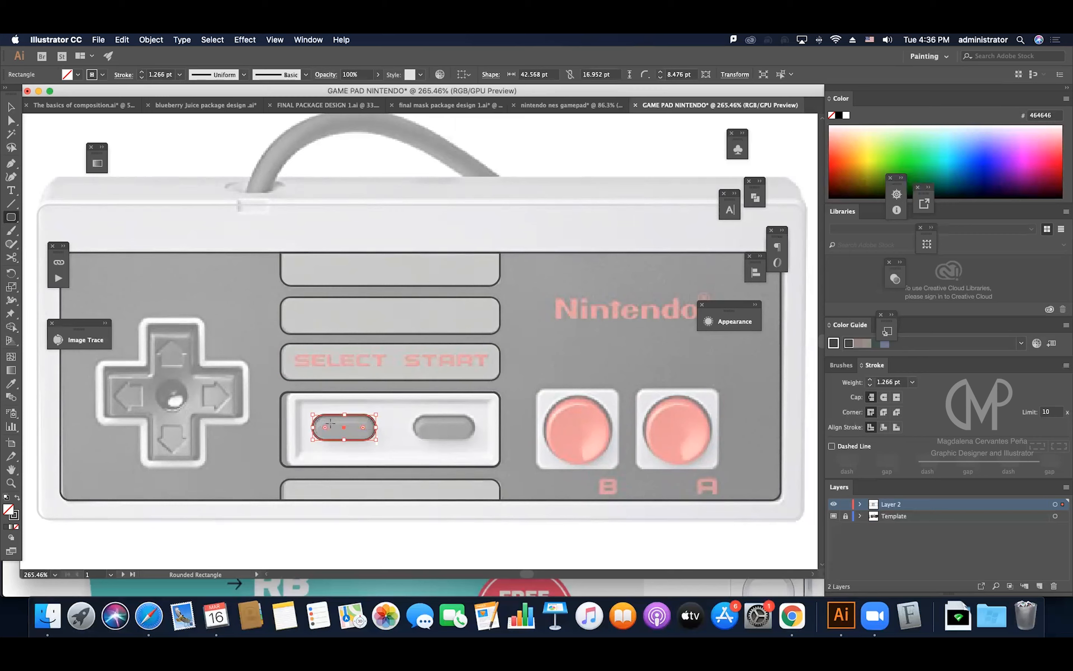
{"action": "key", "text": "v"}
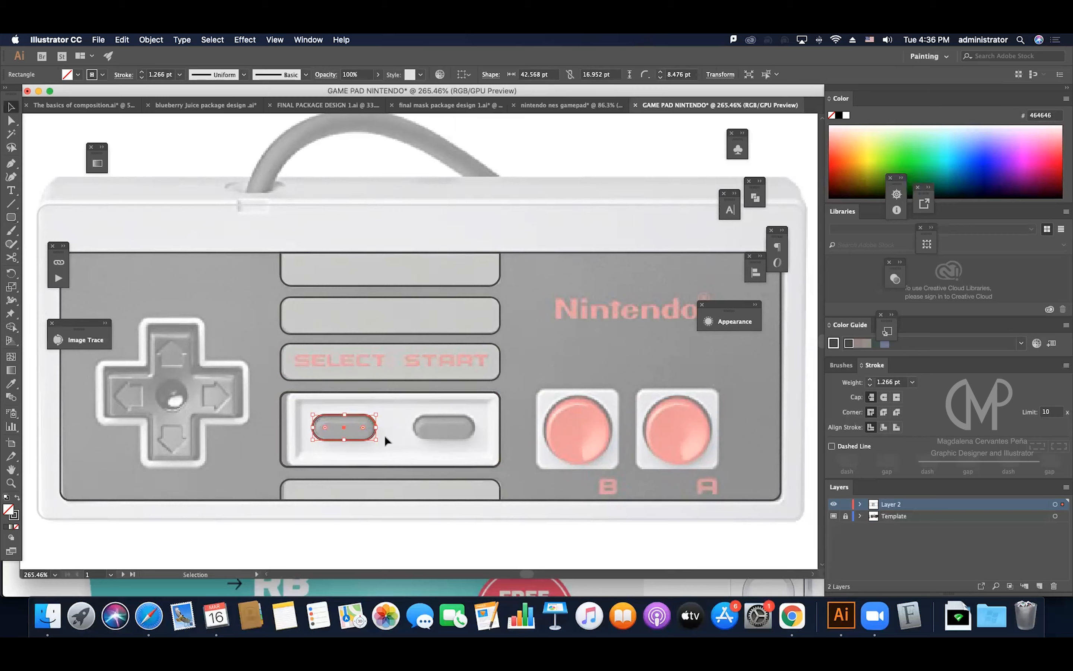
Fit the SELECT button outline to the photo by reducing its height to about 14 pt with corners of about 7 pt.
{"action": "left_click_drag", "start_coordinate": [362, 424], "coordinate": [364, 423]}
{"action": "left_click", "coordinate": [385, 423]}
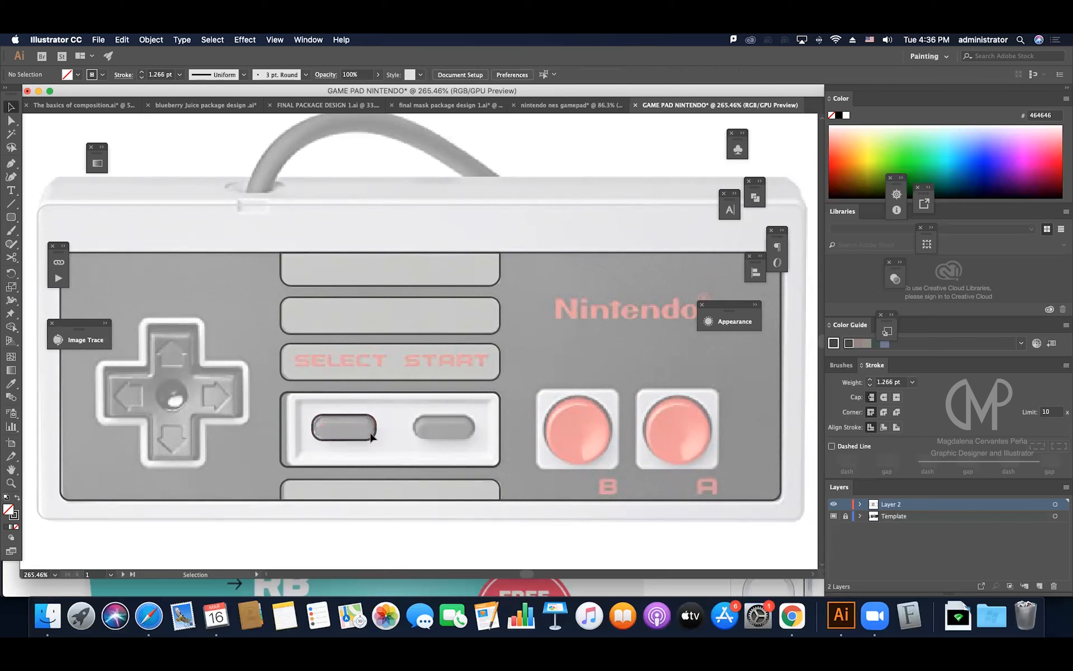
{"action": "left_click", "coordinate": [375, 426]}
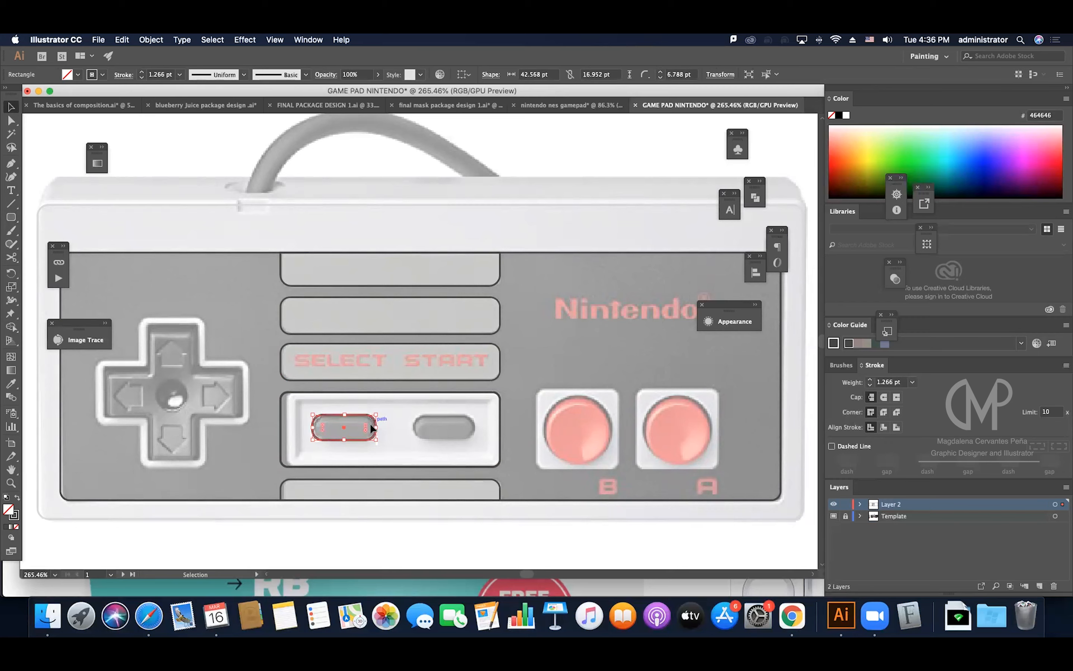
{"action": "left_click_drag", "start_coordinate": [367, 424], "coordinate": [352, 415]}
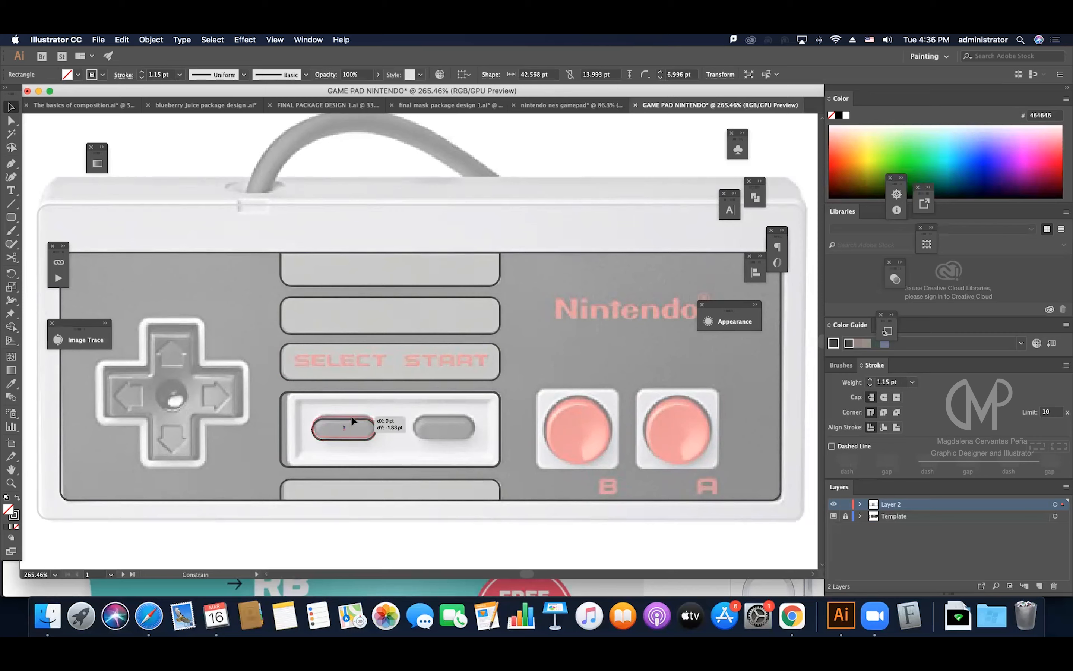
{"action": "left_click", "coordinate": [384, 425]}
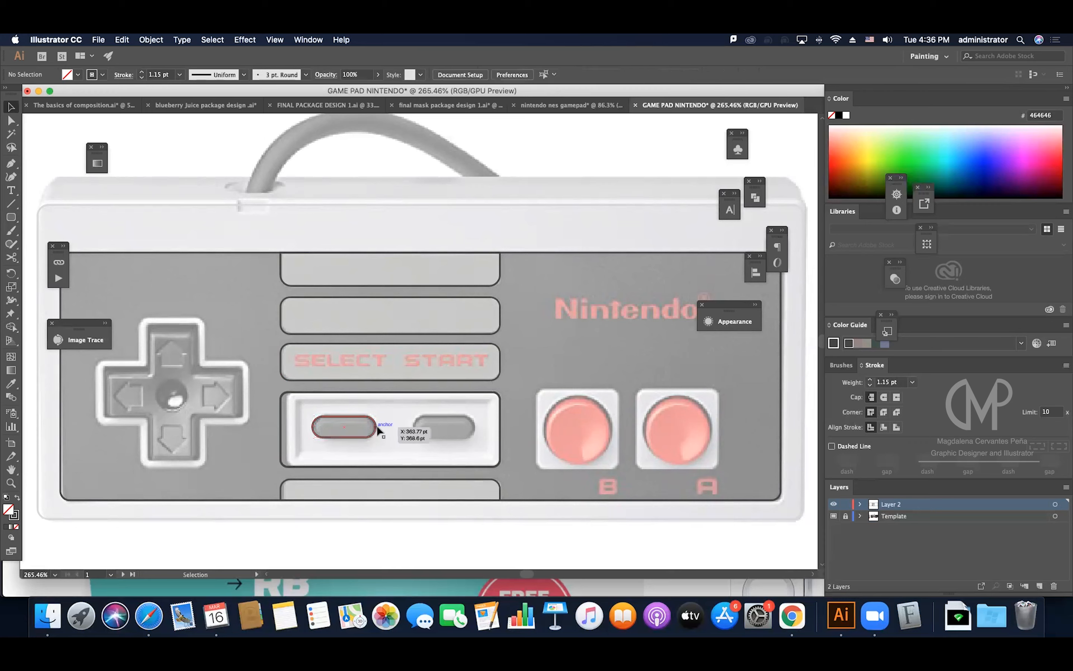
Place a copy of the SELECT button outline over the gray button under START.
{"action": "left_click_drag", "start_coordinate": [375, 427], "coordinate": [476, 440]}
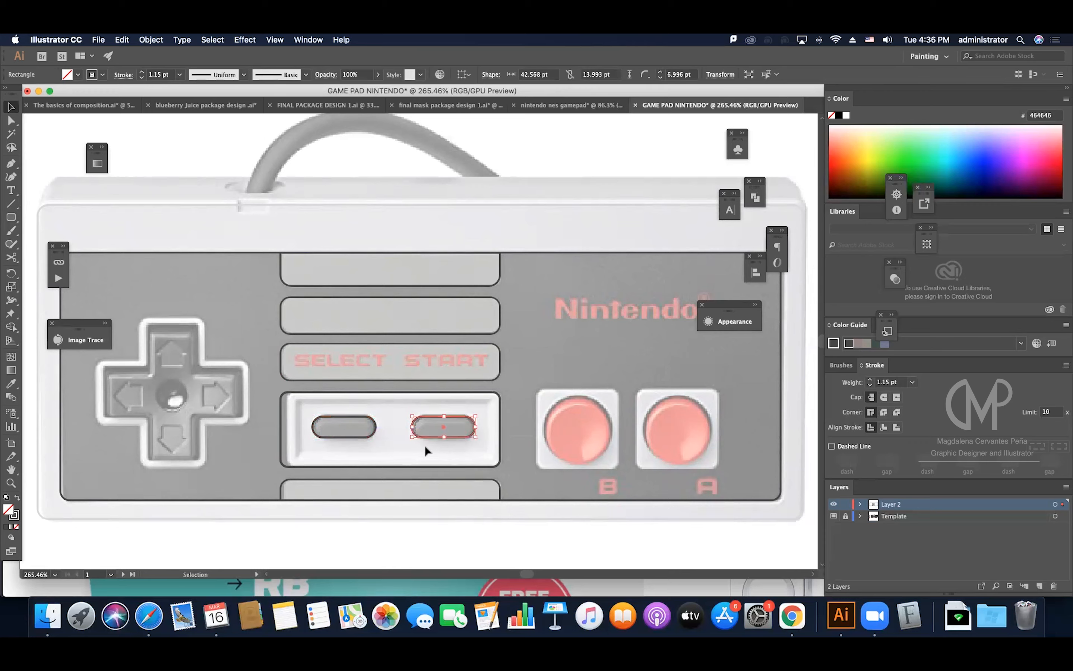
{"action": "left_click", "coordinate": [511, 419]}
{"action": "left_click_drag", "start_coordinate": [380, 426], "coordinate": [426, 437]}
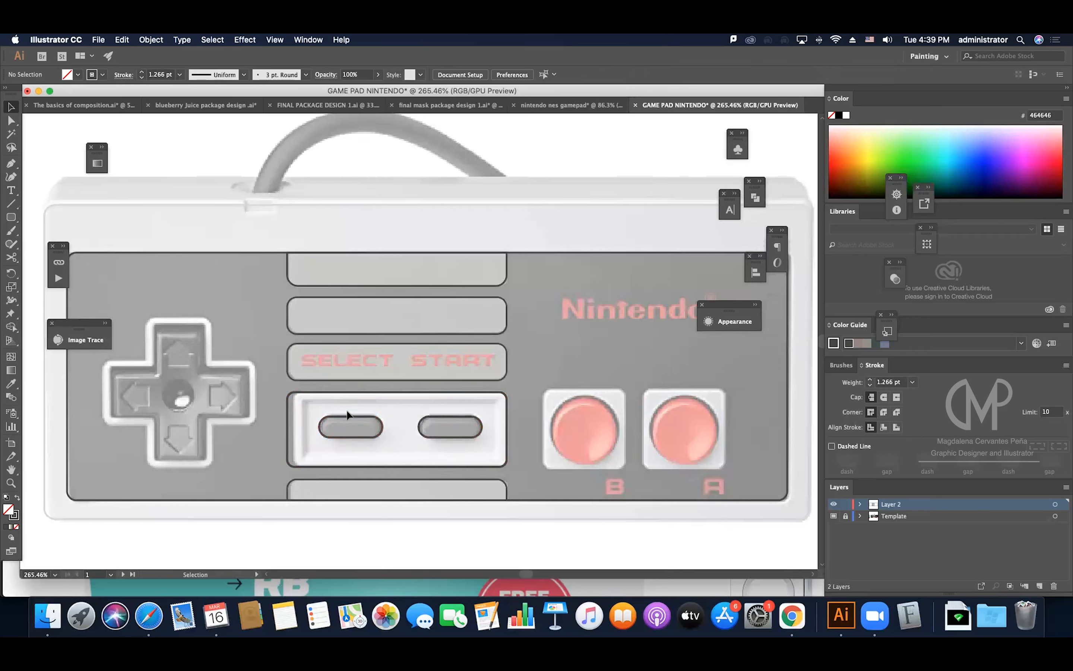
Distribute the two button outlines horizontally by their centers, using the tray outline as the key object.
{"action": "left_click_drag", "start_coordinate": [346, 411], "coordinate": [453, 393]}
{"action": "key", "text": "super+shift+a"}
{"action": "left_click", "coordinate": [438, 418]}
{"action": "left_click", "coordinate": [369, 419], "text": "shift"}
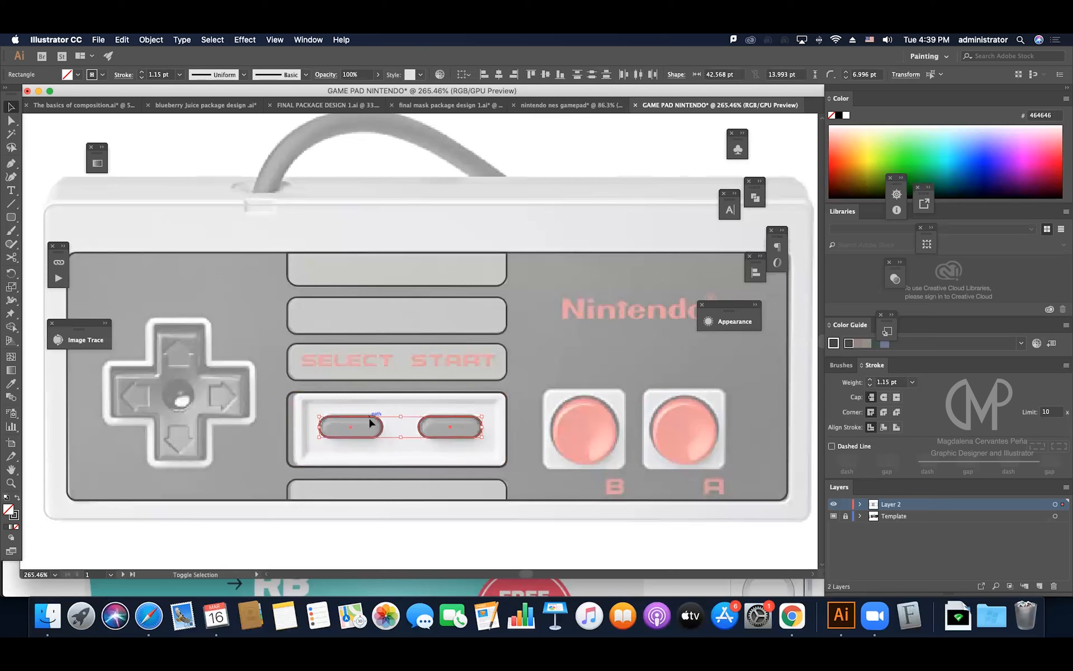
{"action": "key", "text": "a"}
{"action": "key", "text": "v"}
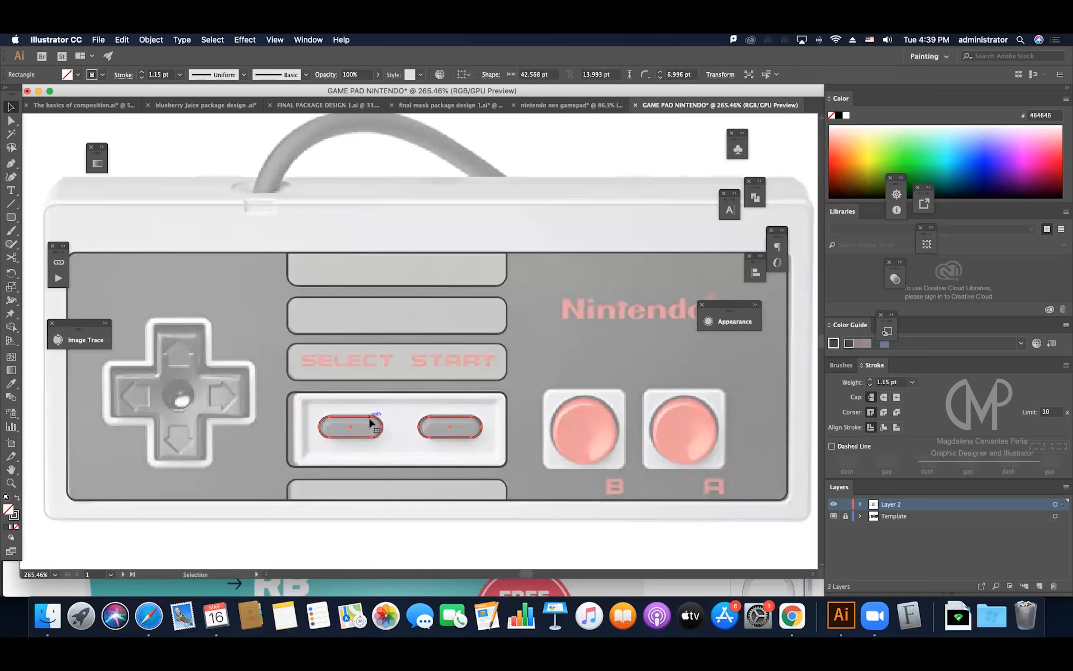
{"action": "left_click", "coordinate": [392, 395], "text": "shift"}
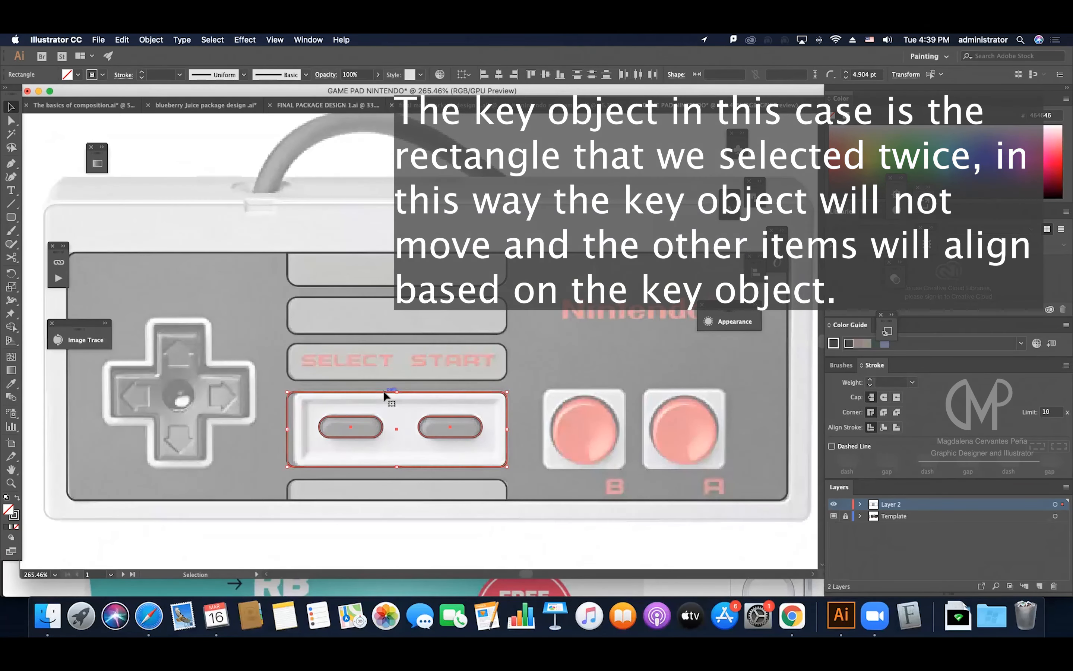
{"action": "left_click", "coordinate": [384, 394]}
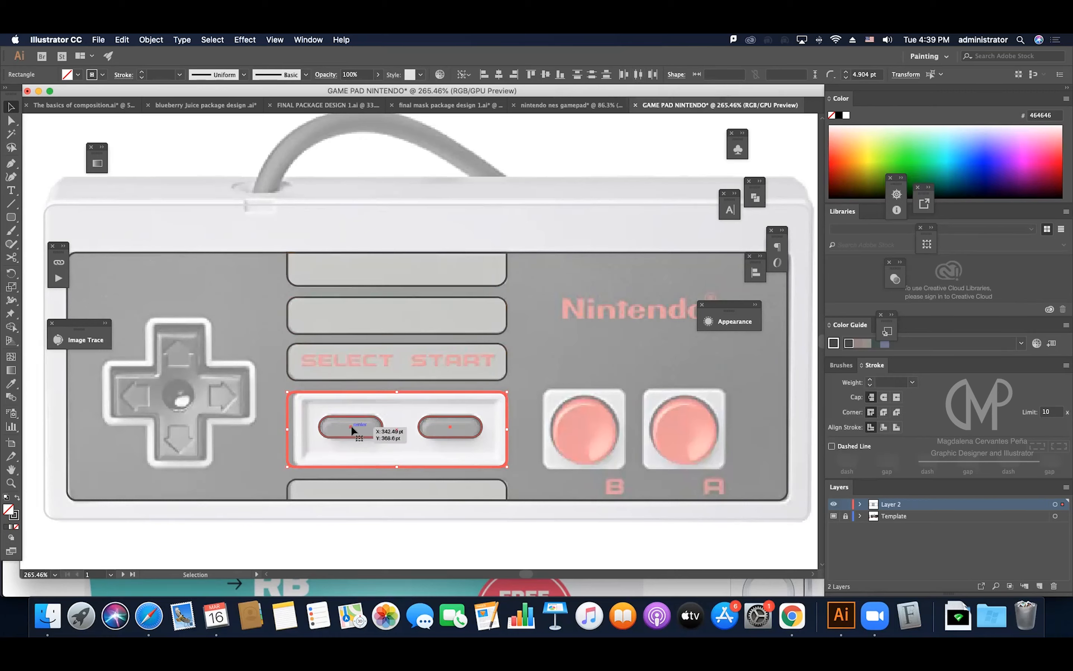
{"action": "left_click", "coordinate": [633, 75]}
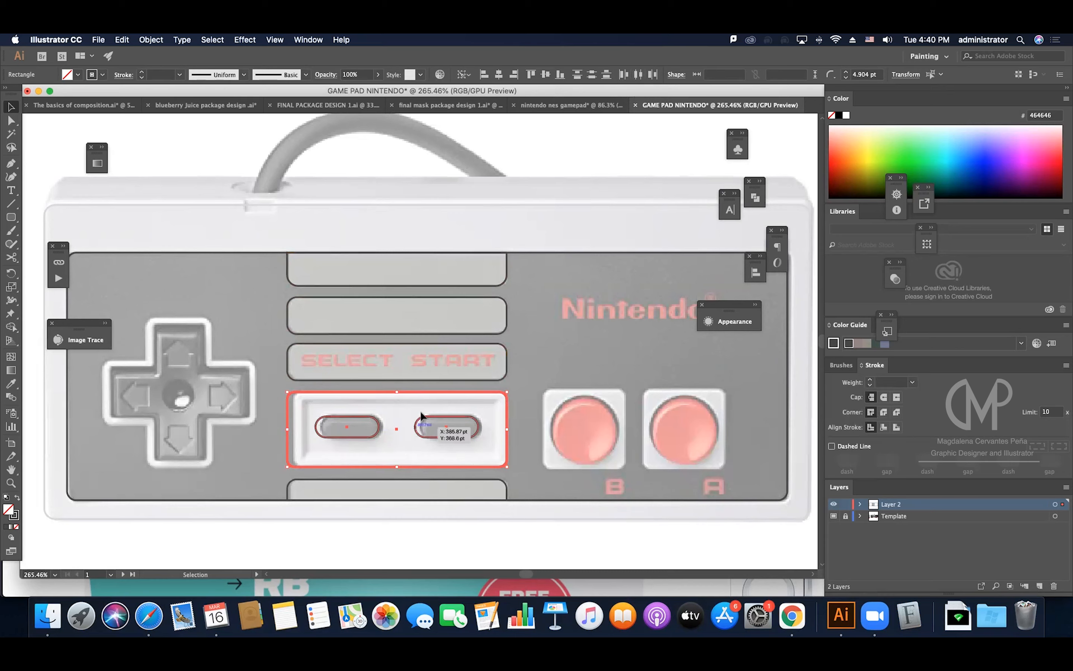
Draw a rounded square about 55 pt wide around the white base of the B button, with corners of about 7 pt.
{"action": "left_click", "coordinate": [326, 407]}
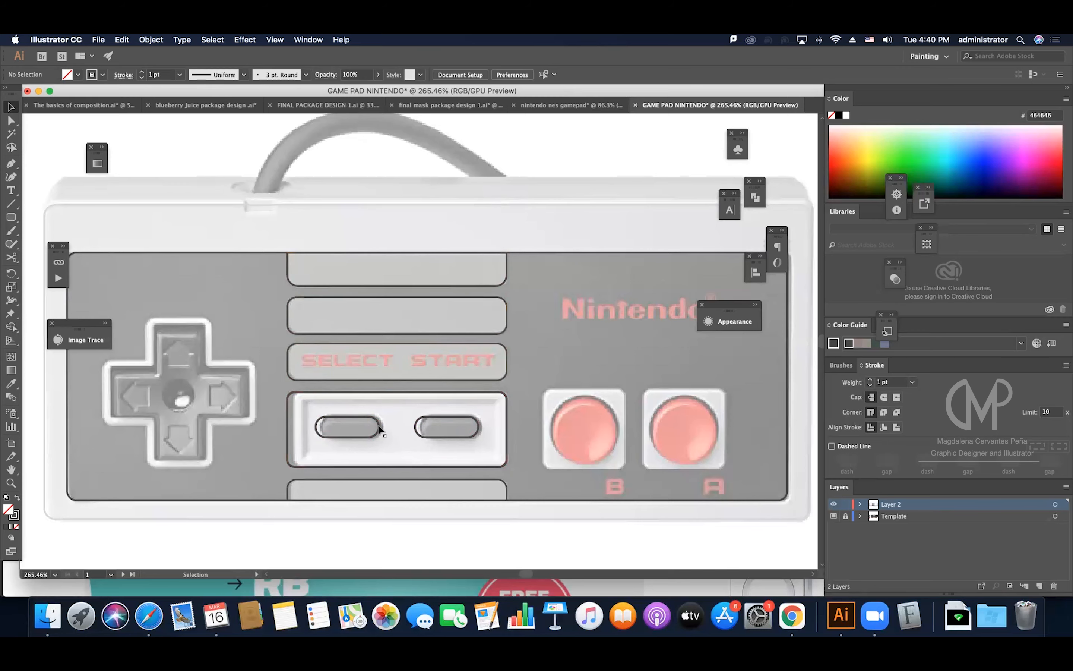
{"action": "scroll", "coordinate": [475, 433], "scroll_direction": "left", "scroll_amount": 2}
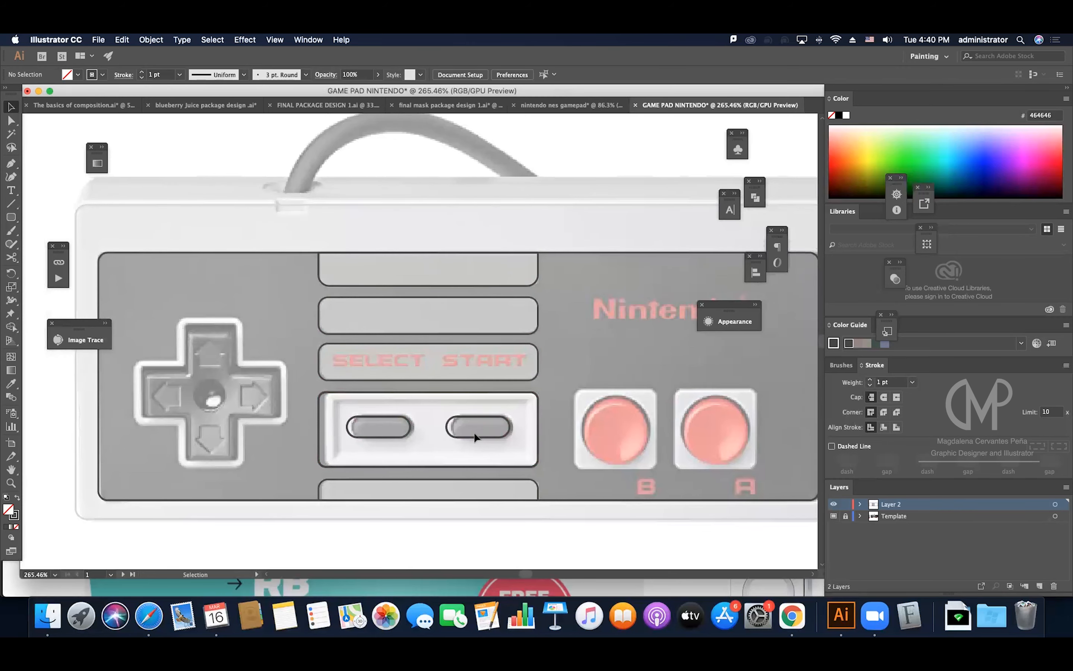
{"action": "scroll", "coordinate": [237, 417], "scroll_direction": "up", "scroll_amount": 1}
{"action": "scroll", "coordinate": [237, 417], "scroll_direction": "left", "scroll_amount": 1}
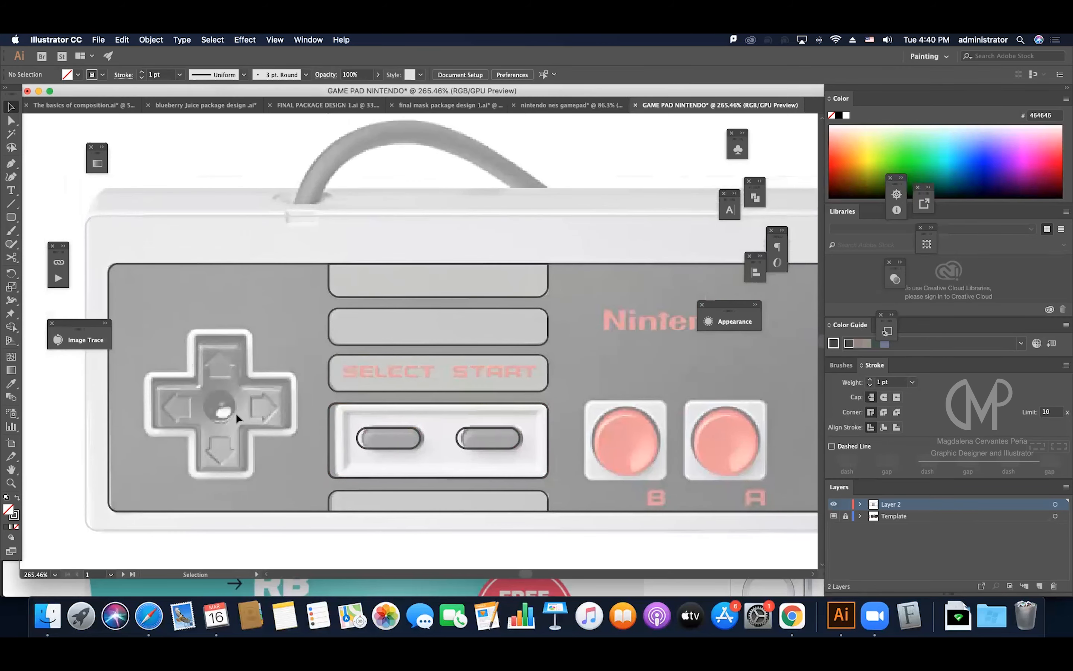
{"action": "left_click", "coordinate": [11, 217]}
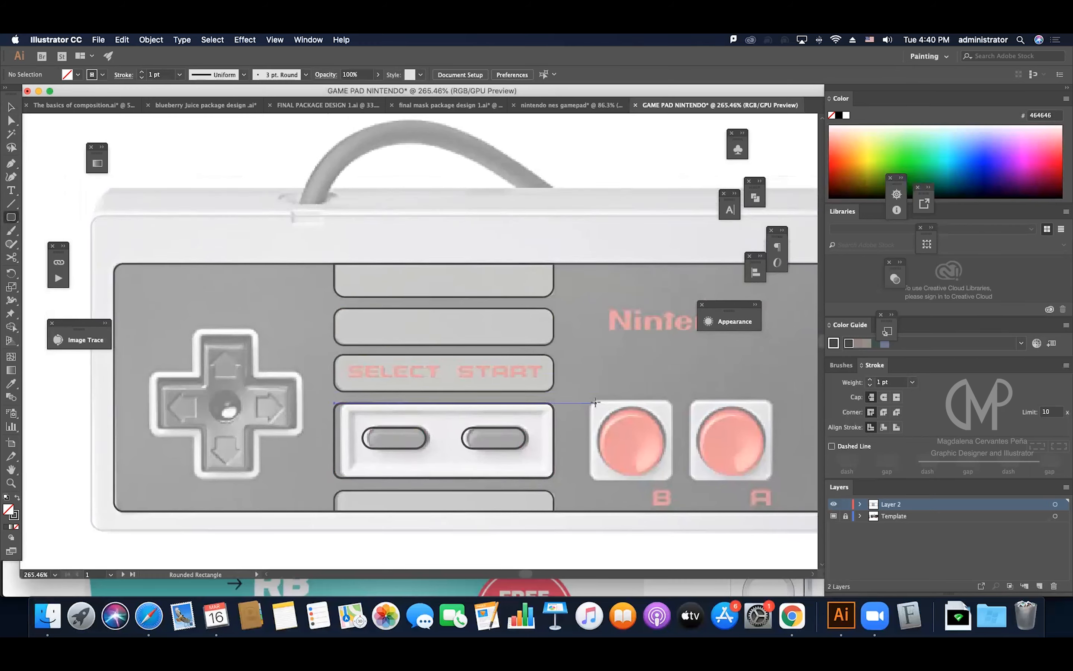
{"action": "left_click_drag", "start_coordinate": [591, 400], "coordinate": [672, 481]}
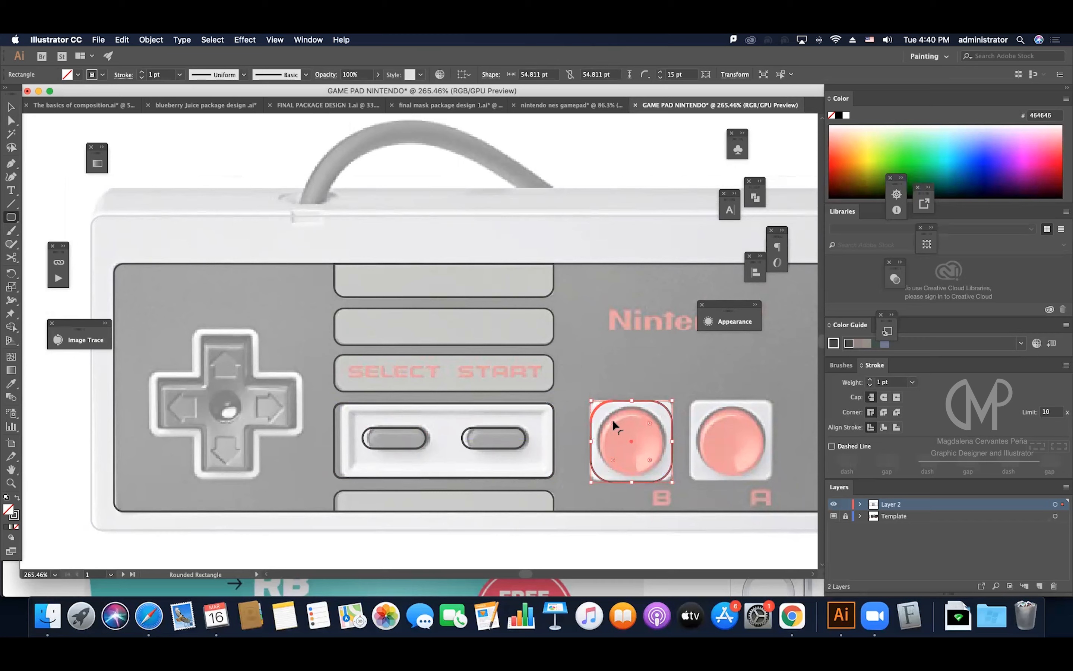
{"action": "key", "text": "v"}
{"action": "left_click_drag", "start_coordinate": [613, 420], "coordinate": [609, 403]}
{"action": "left_click", "coordinate": [664, 373]}
Draw a circle about 43 pt in diameter and position it over the red B button.
{"action": "key", "text": "l"}
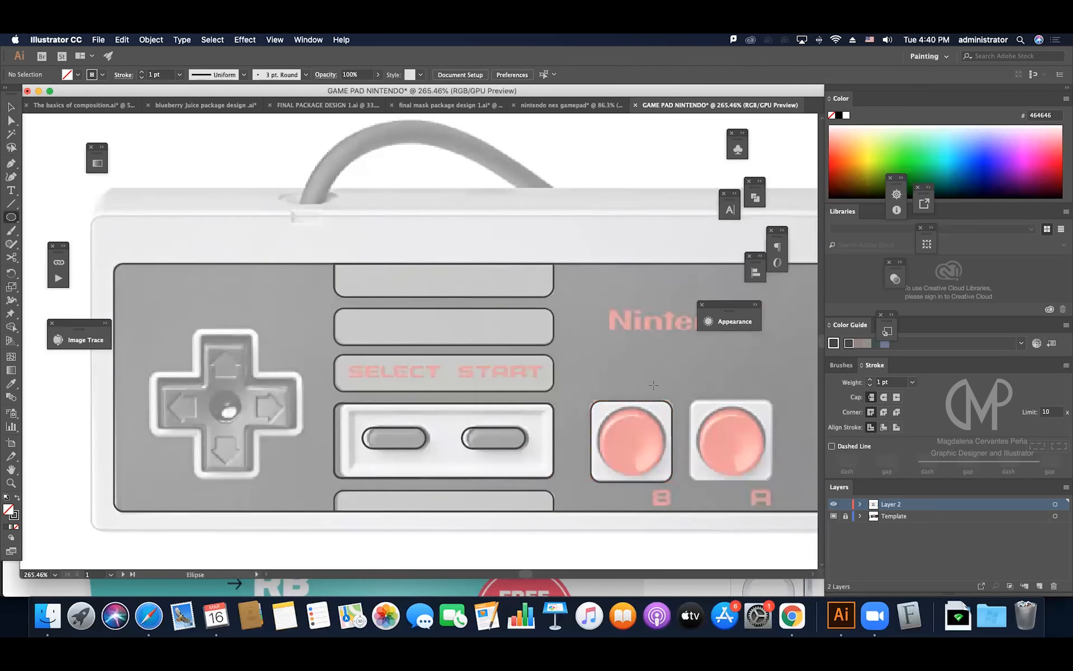
{"action": "left_click_drag", "start_coordinate": [607, 405], "coordinate": [659, 470]}
{"action": "key", "text": "v"}
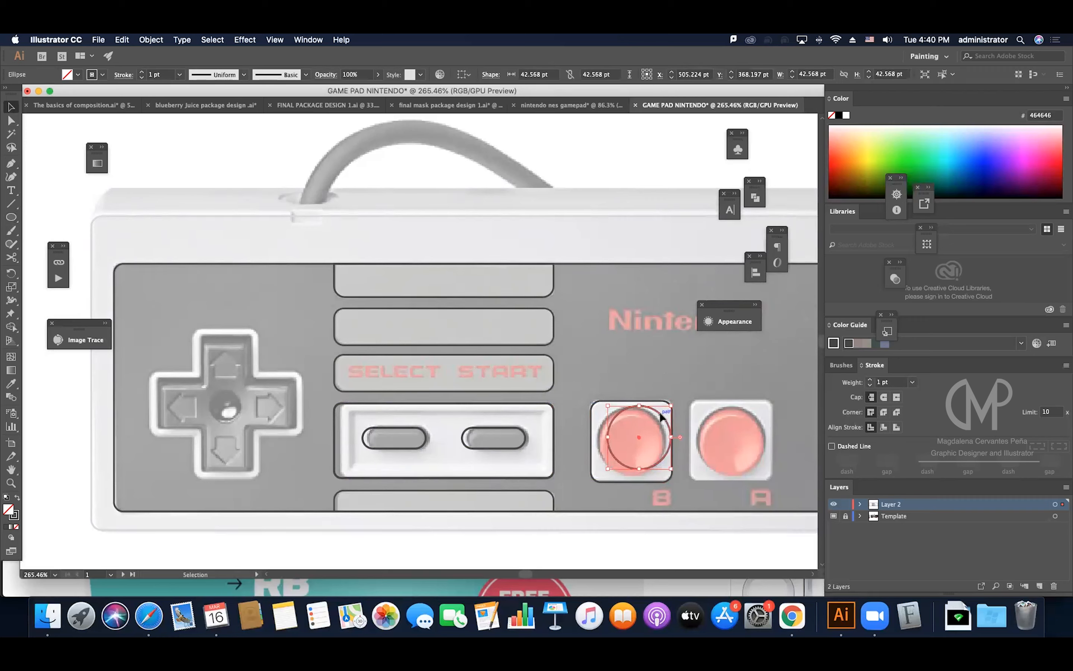
{"action": "left_click_drag", "start_coordinate": [651, 417], "coordinate": [643, 421]}
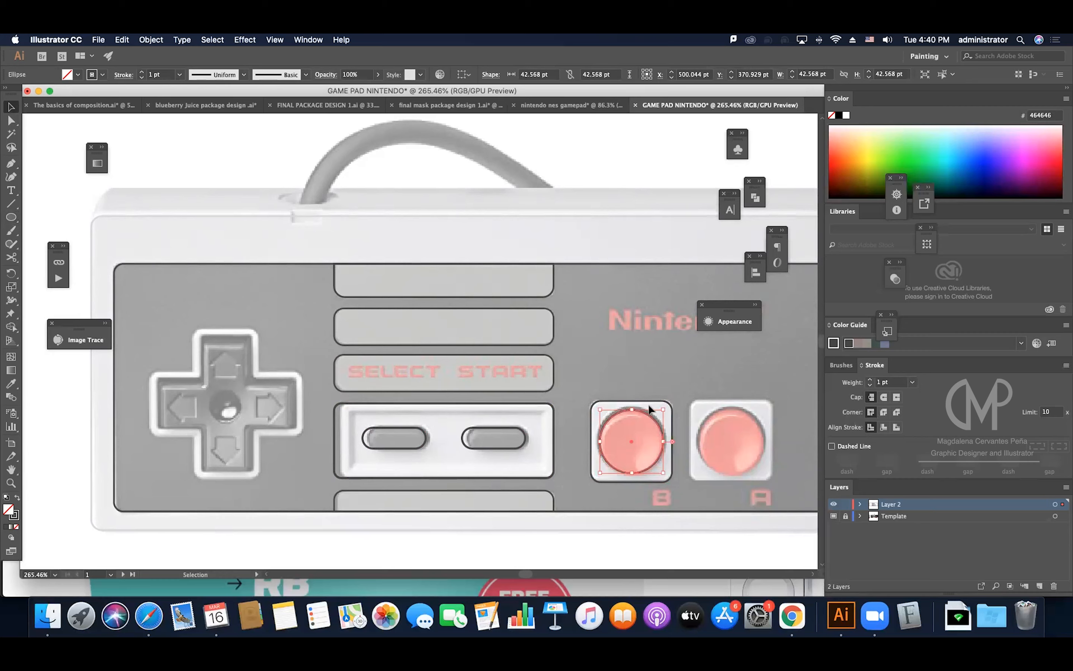
Place a copy of the B button's square and circle outlines over the A button.
{"action": "left_click", "coordinate": [650, 408]}
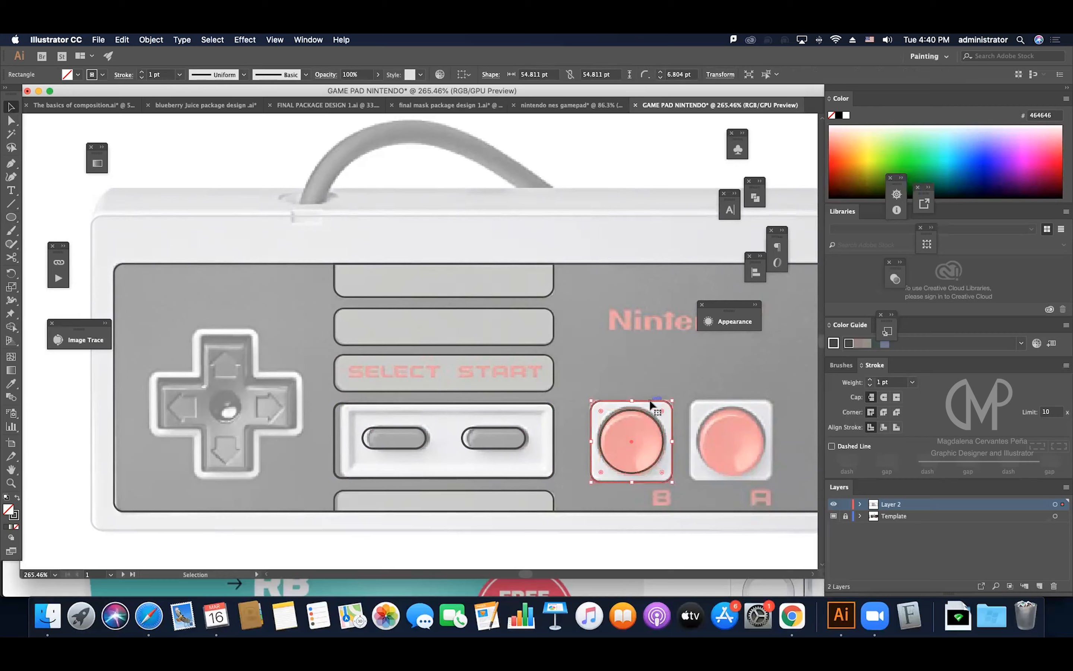
{"action": "left_click", "coordinate": [650, 421]}
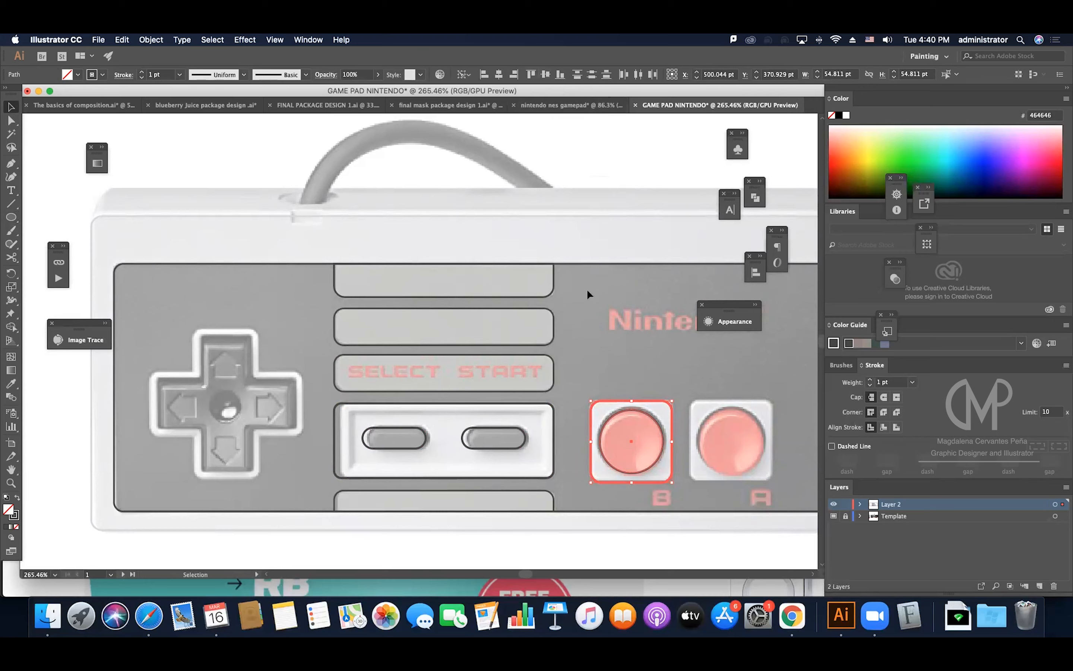
{"action": "left_click", "coordinate": [648, 390]}
{"action": "left_click", "coordinate": [640, 441]}
{"action": "left_click_drag", "start_coordinate": [653, 440], "coordinate": [753, 442]}
{"action": "left_click", "coordinate": [698, 386]}
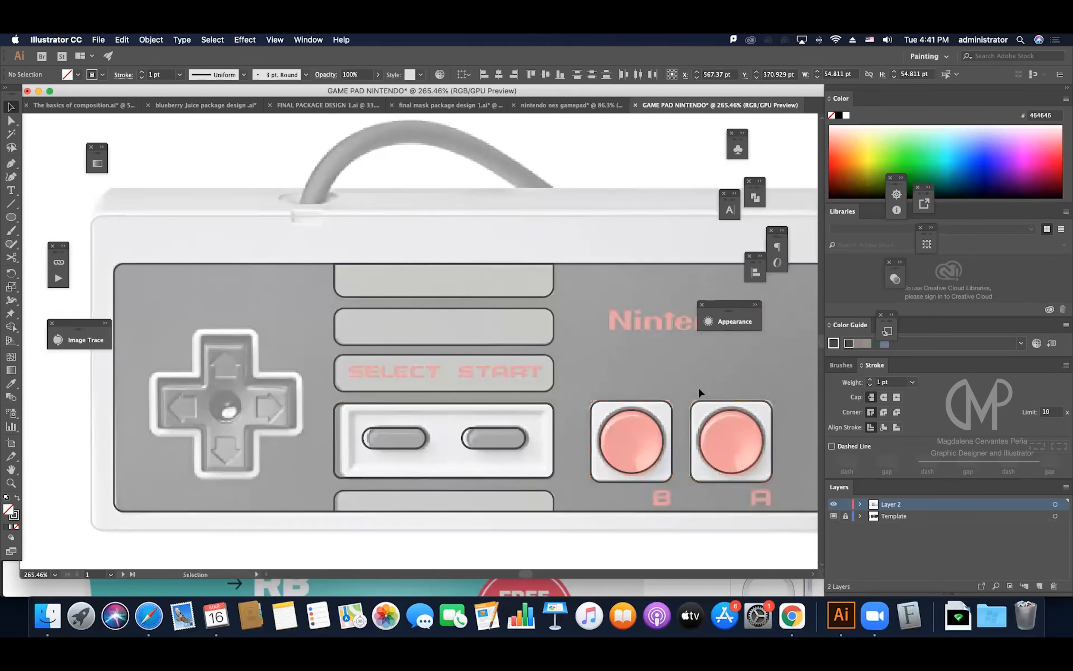
Draw a rectangle about 42 by 100 pt over the vertical arm of the directional pad.
{"action": "scroll", "coordinate": [612, 436], "scroll_direction": "right", "scroll_amount": 4}
{"action": "scroll", "coordinate": [614, 437], "scroll_direction": "left", "scroll_amount": 5}
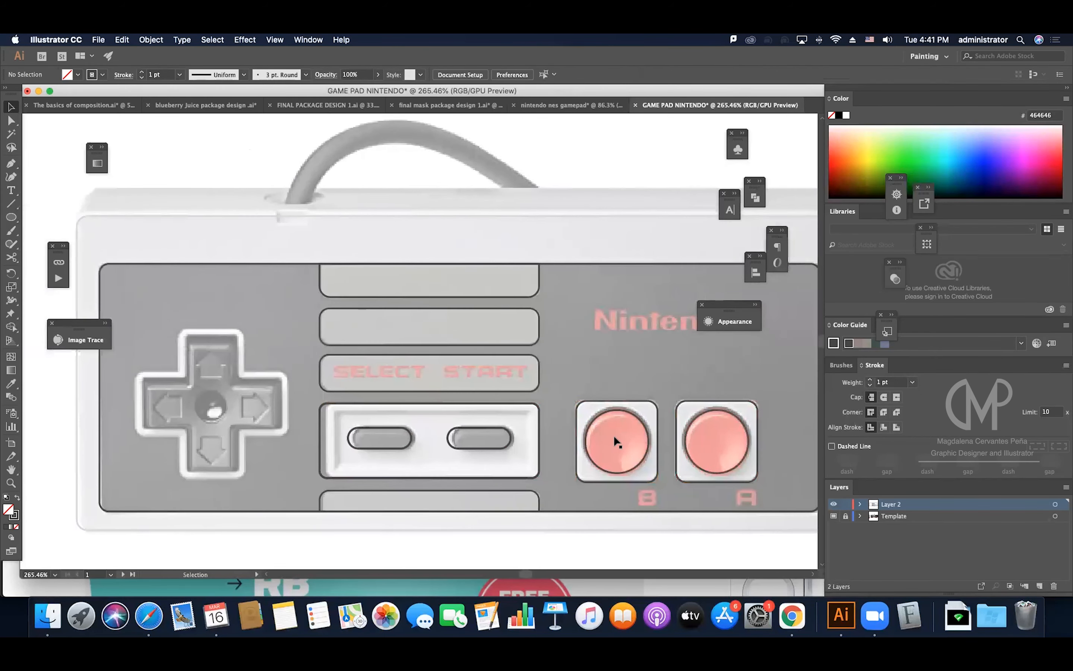
{"action": "scroll", "coordinate": [305, 373], "scroll_direction": "left", "scroll_amount": 2}
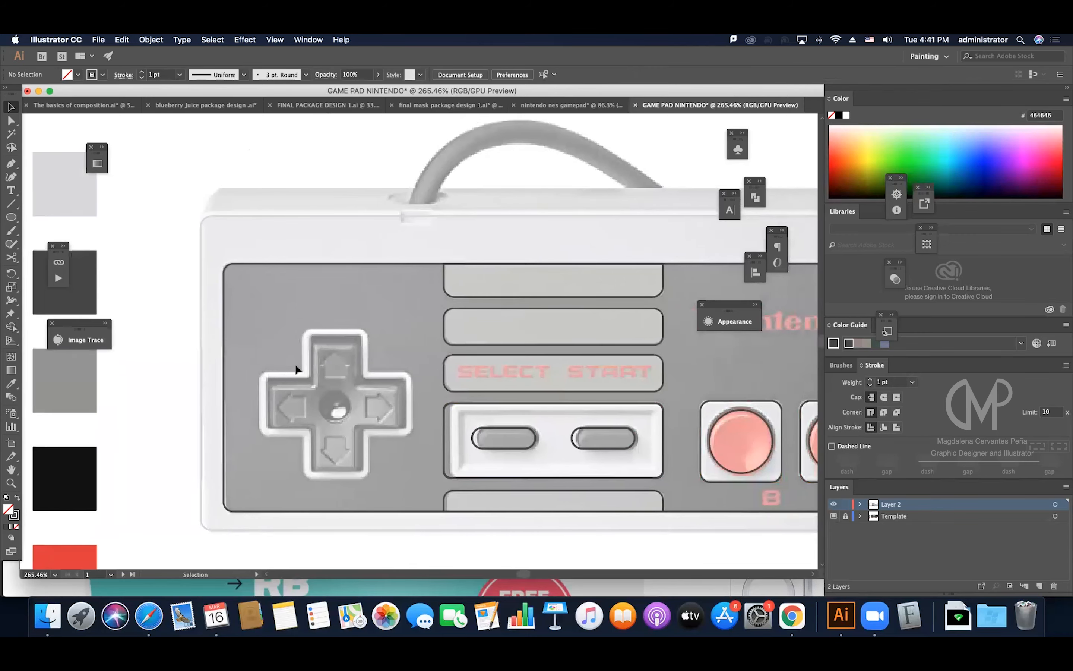
{"action": "left_click", "coordinate": [12, 218]}
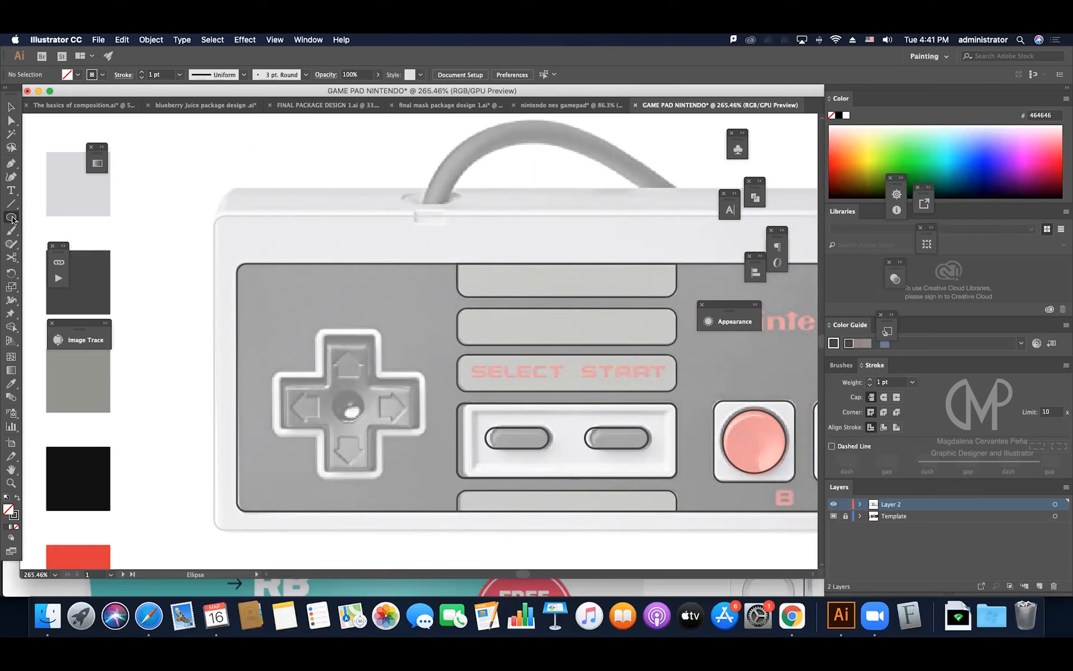
{"action": "left_click", "coordinate": [12, 218]}
{"action": "left_click", "coordinate": [38, 220]}
{"action": "left_click_drag", "start_coordinate": [317, 328], "coordinate": [378, 478]}
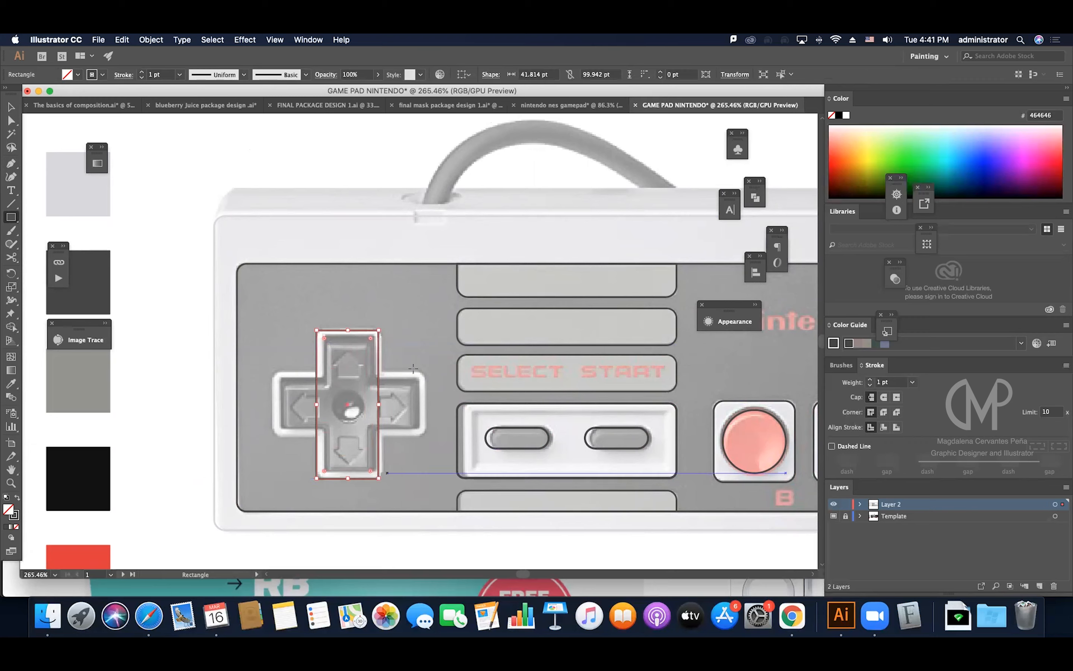
Duplicate the vertical rectangle in place and rotate the copy 90° over the directional pad's horizontal arm.
{"action": "key", "text": "v"}
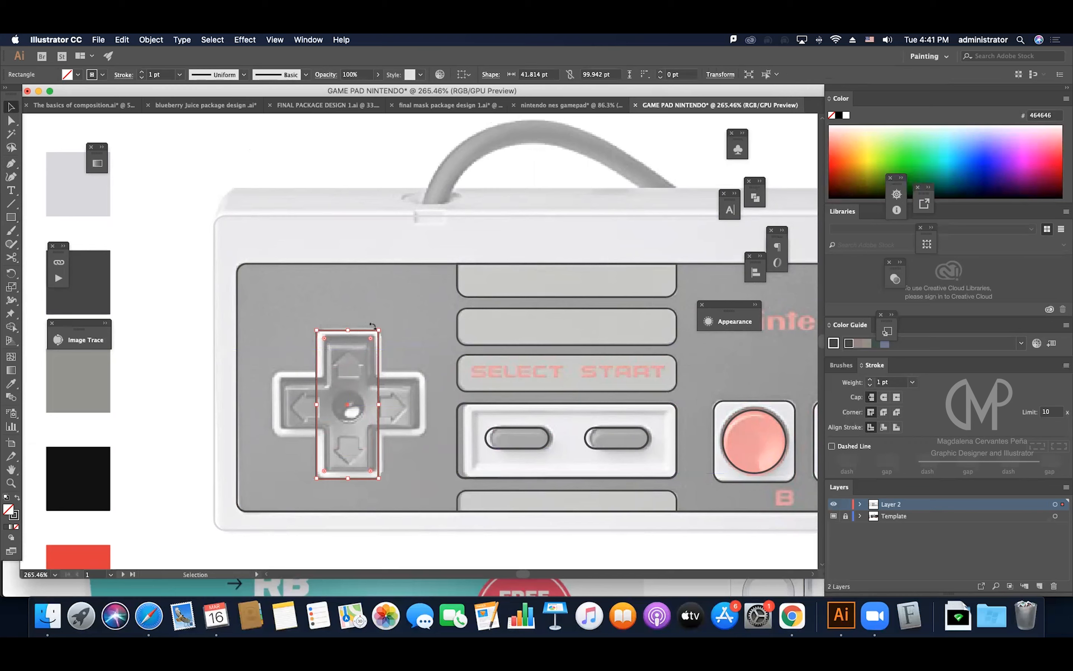
{"action": "left_click", "coordinate": [386, 318]}
{"action": "left_click", "coordinate": [376, 342]}
{"action": "key", "text": "super+c"}
{"action": "key", "text": "super+f"}
Try to merge the two directional pad rectangles into one cross with Unite.
{"action": "left_click_drag", "start_coordinate": [380, 325], "coordinate": [391, 456]}
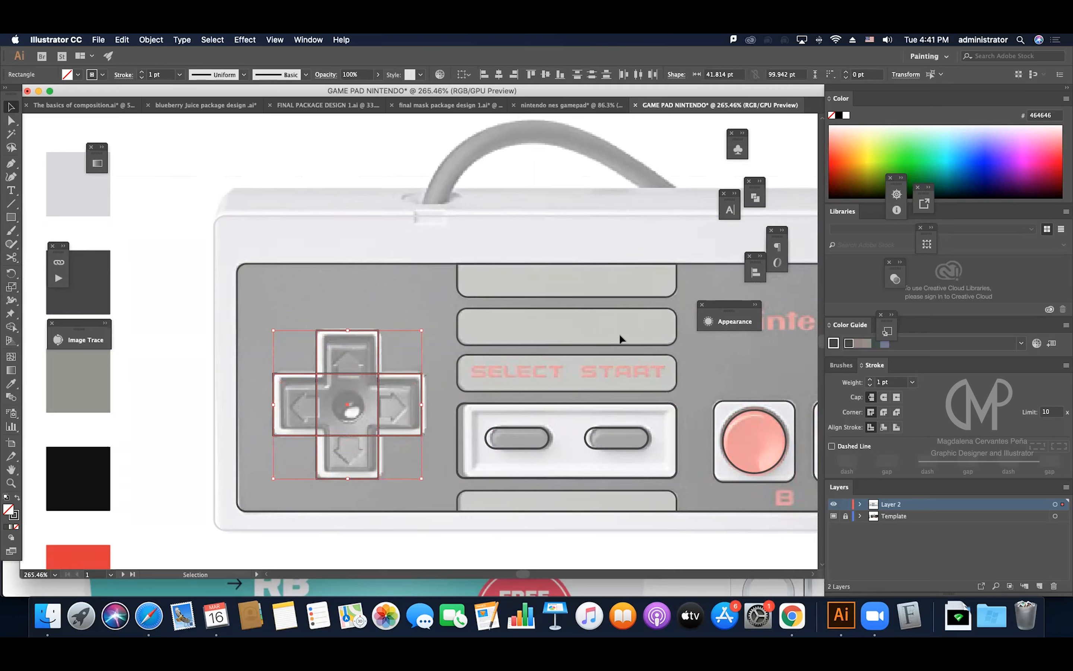
{"action": "left_click", "coordinate": [755, 198]}
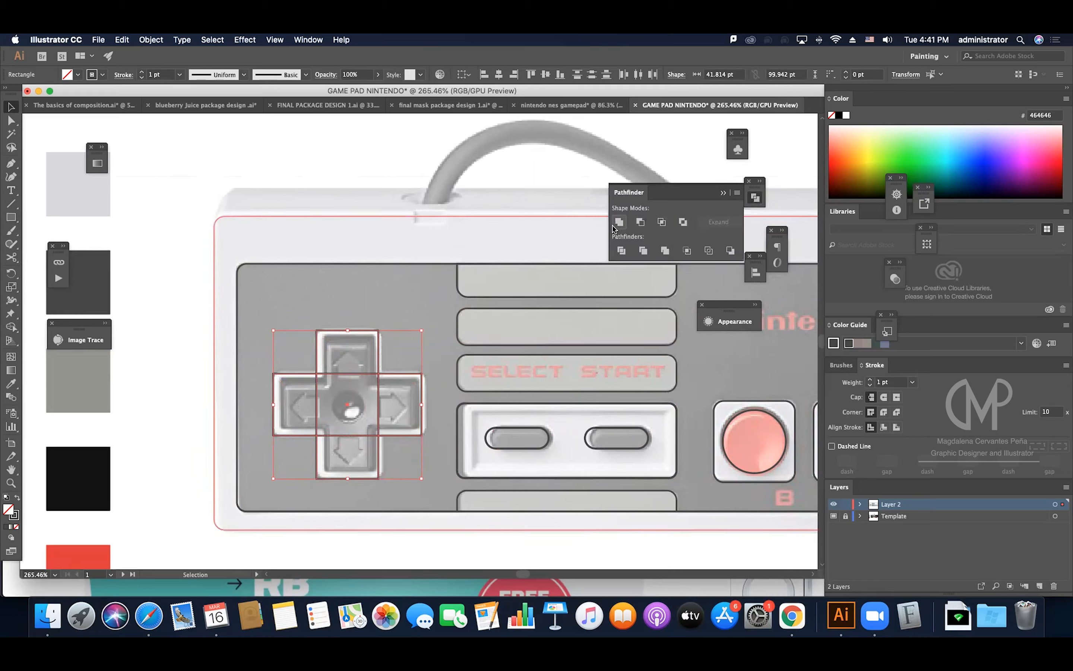
{"action": "left_click", "coordinate": [627, 222]}
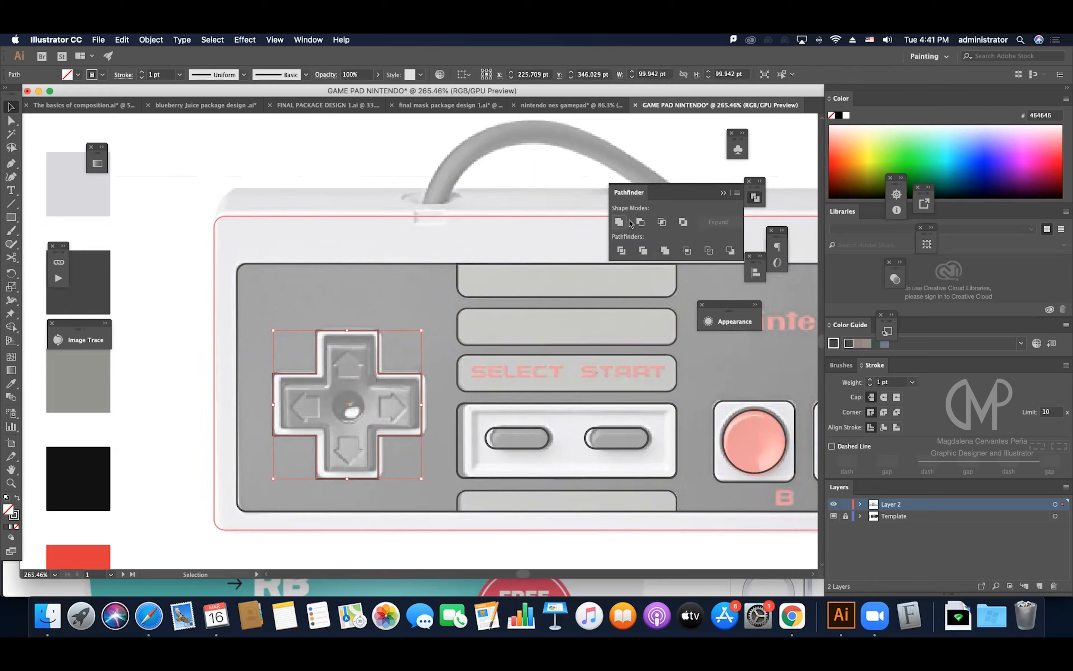
{"action": "left_click", "coordinate": [721, 194]}
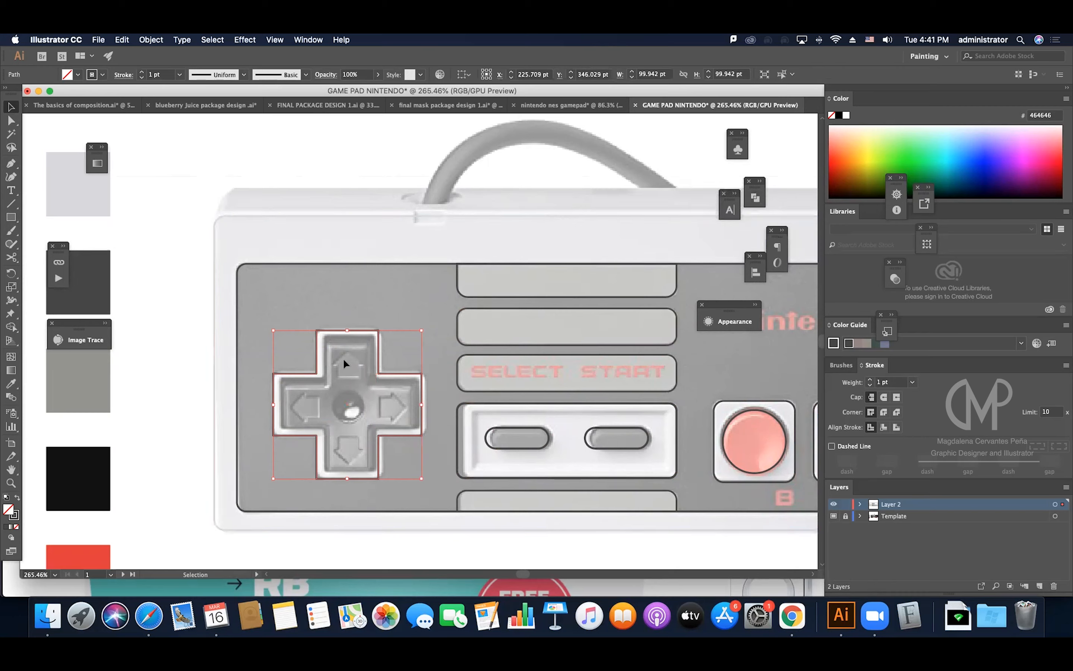
Try to round all corners of the merged cross to match the photo.
{"action": "key", "text": "a"}
{"action": "left_click_drag", "start_coordinate": [322, 339], "coordinate": [322, 340]}
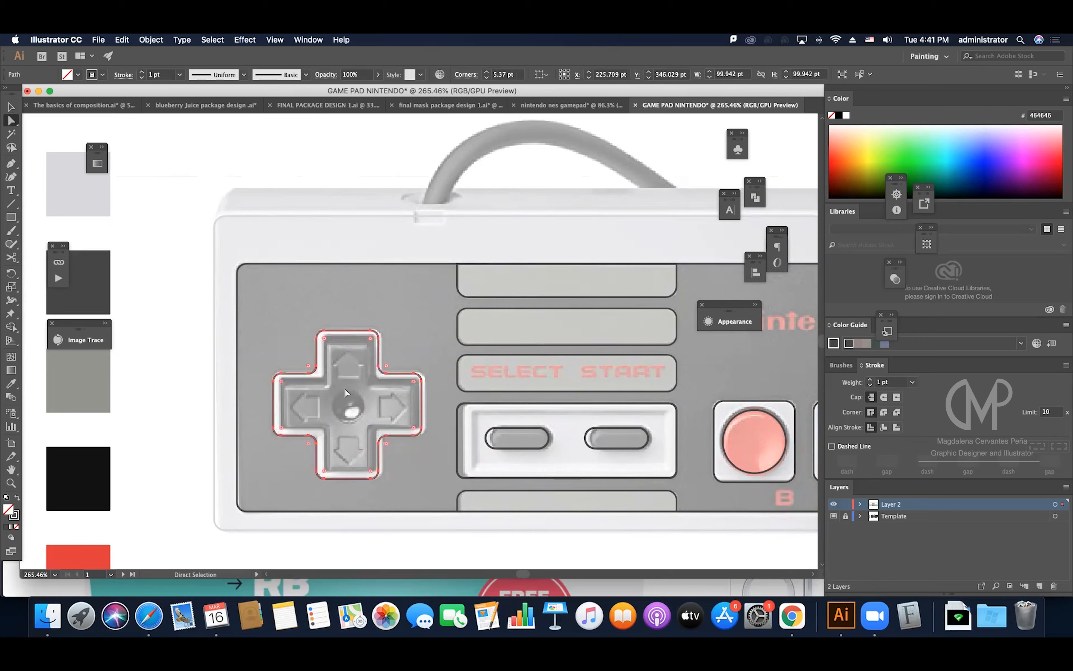
{"action": "left_click_drag", "start_coordinate": [323, 340], "coordinate": [324, 333]}
{"action": "left_click", "coordinate": [397, 361]}
Undo the cross's move, corner rounding and merge to restore the two separate rectangles.
{"action": "key", "text": "v"}
{"action": "left_click_drag", "start_coordinate": [373, 377], "coordinate": [326, 395]}
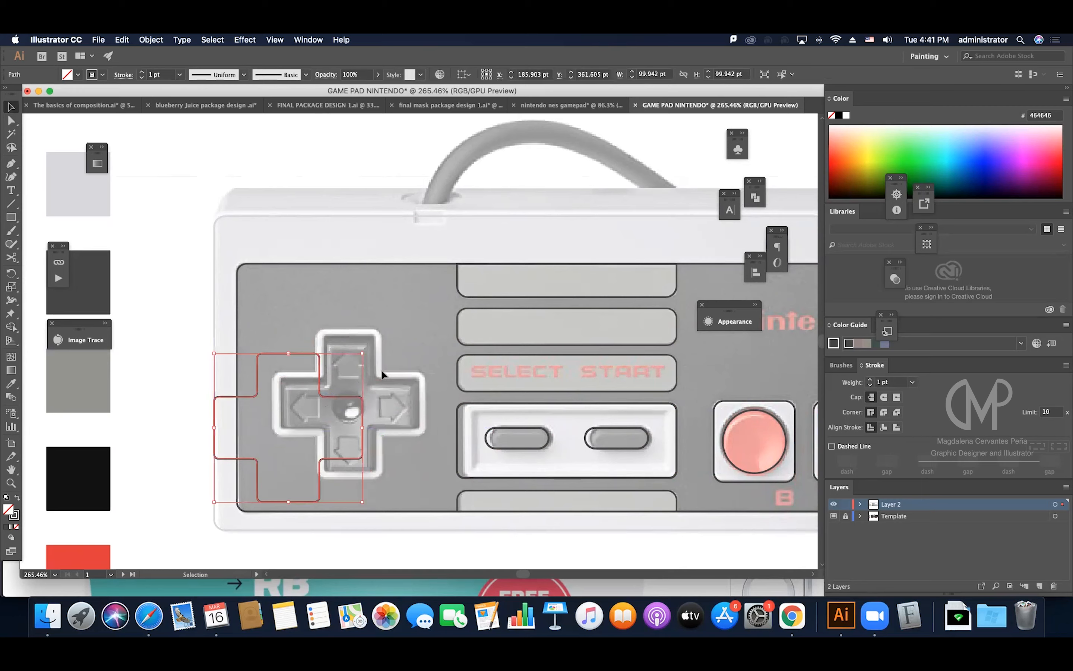
{"action": "key", "text": "super+z"}
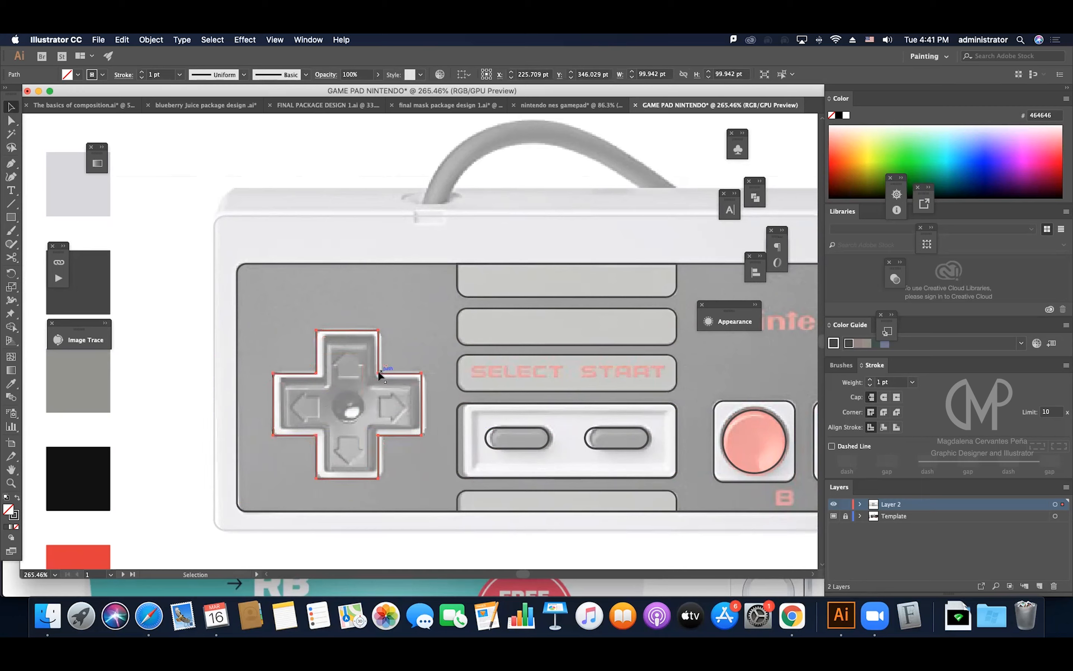
{"action": "key", "text": "super+z"}
{"action": "left_click", "coordinate": [404, 358]}
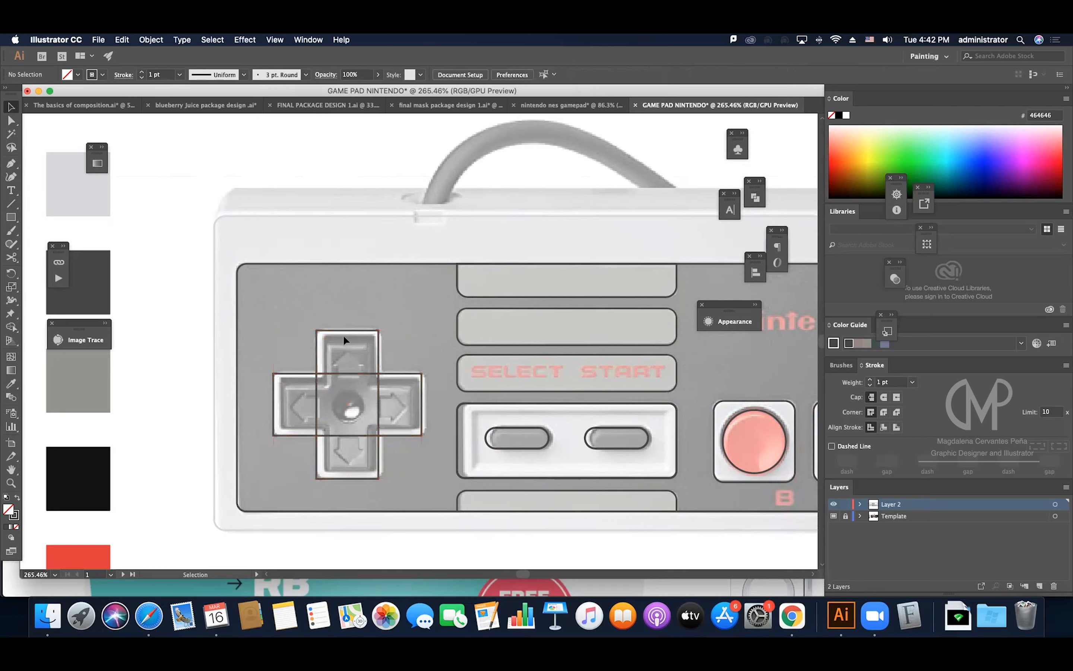
Round the corners of both directional pad rectangles to about 5 pt.
{"action": "left_click_drag", "start_coordinate": [284, 325], "coordinate": [389, 448]}
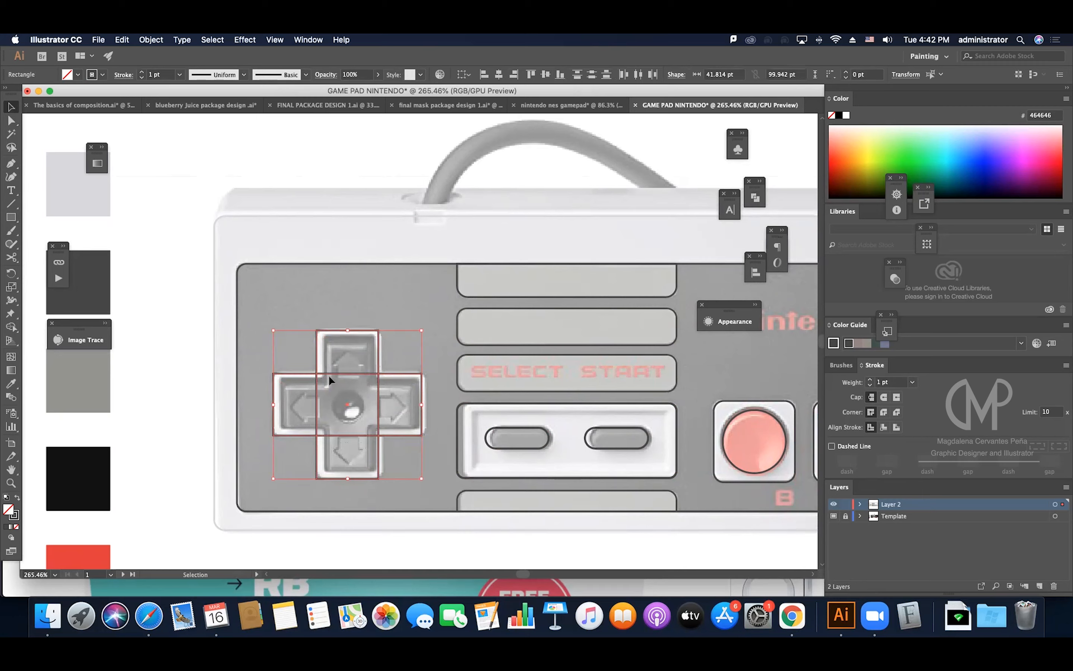
{"action": "key", "text": "a"}
{"action": "left_click_drag", "start_coordinate": [330, 342], "coordinate": [330, 341]}
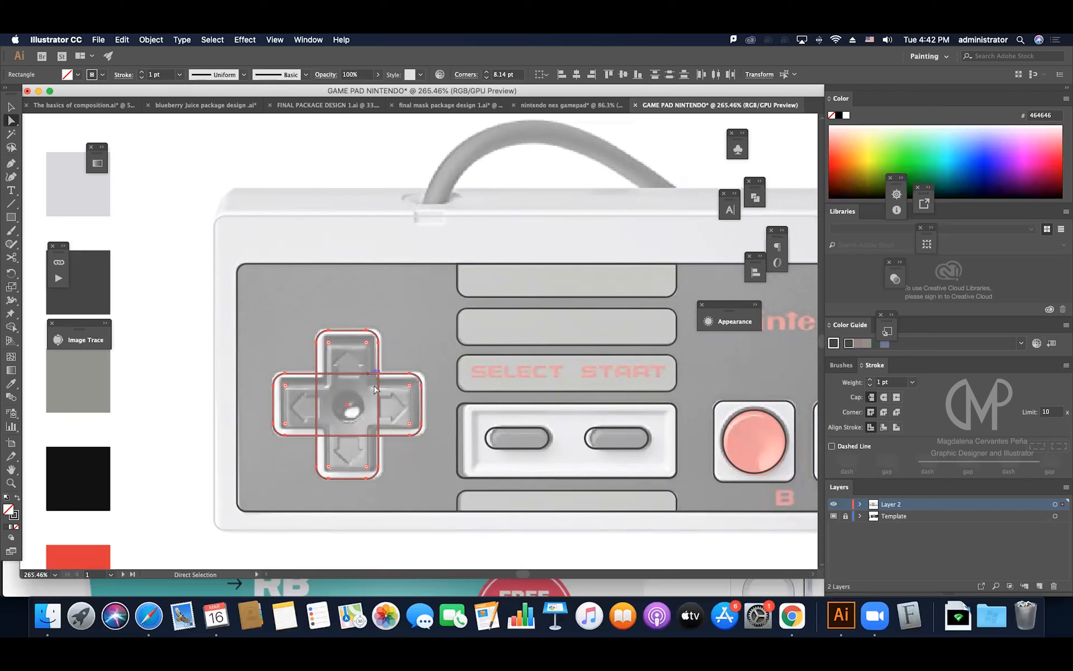
{"action": "left_click_drag", "start_coordinate": [364, 343], "coordinate": [376, 342]}
{"action": "key", "text": "v"}
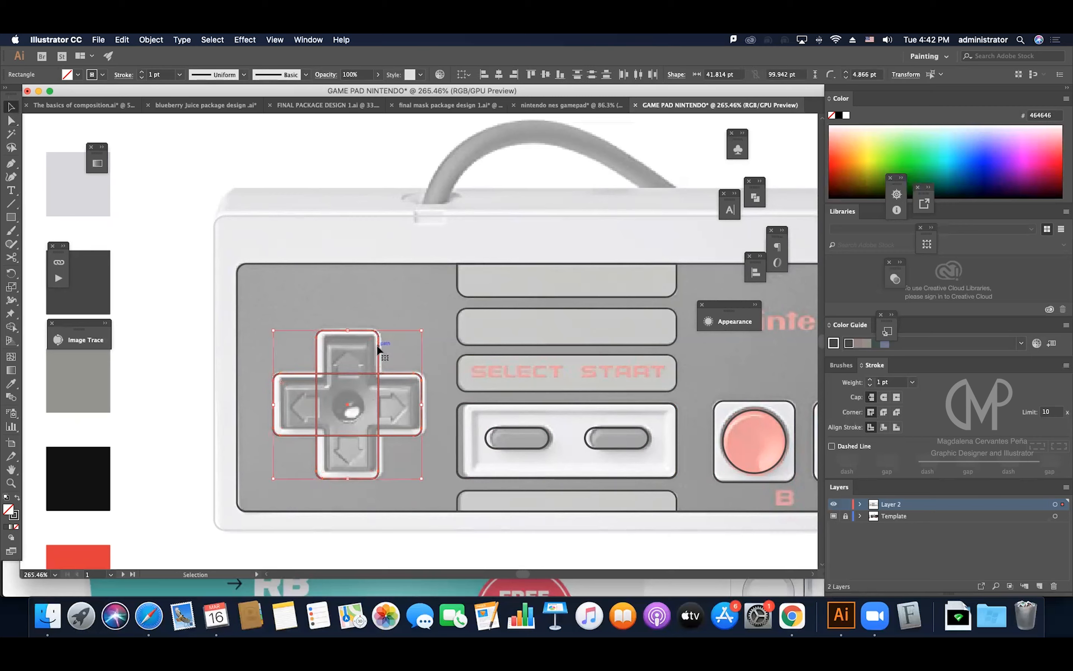
Merge the two rounded rectangles into a single cross outline with Unite.
{"action": "left_click", "coordinate": [756, 197]}
{"action": "left_click", "coordinate": [620, 222]}
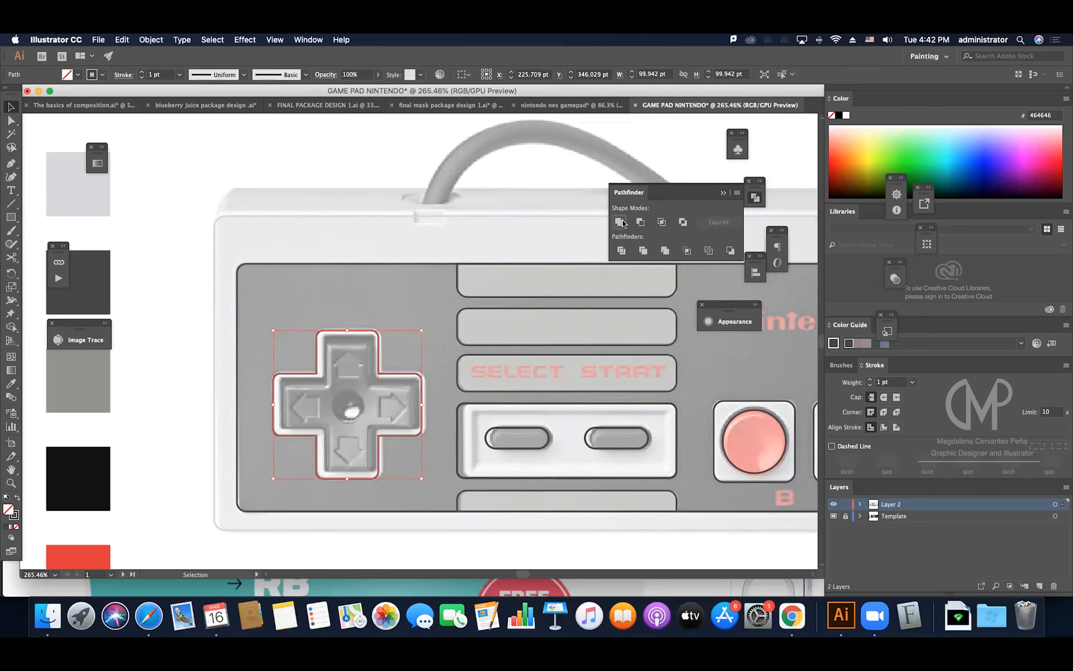
{"action": "left_click", "coordinate": [386, 345]}
Try to make the pad's inner outline by scaling a copy of the cross down to about 92 pt.
{"action": "left_click", "coordinate": [380, 361]}
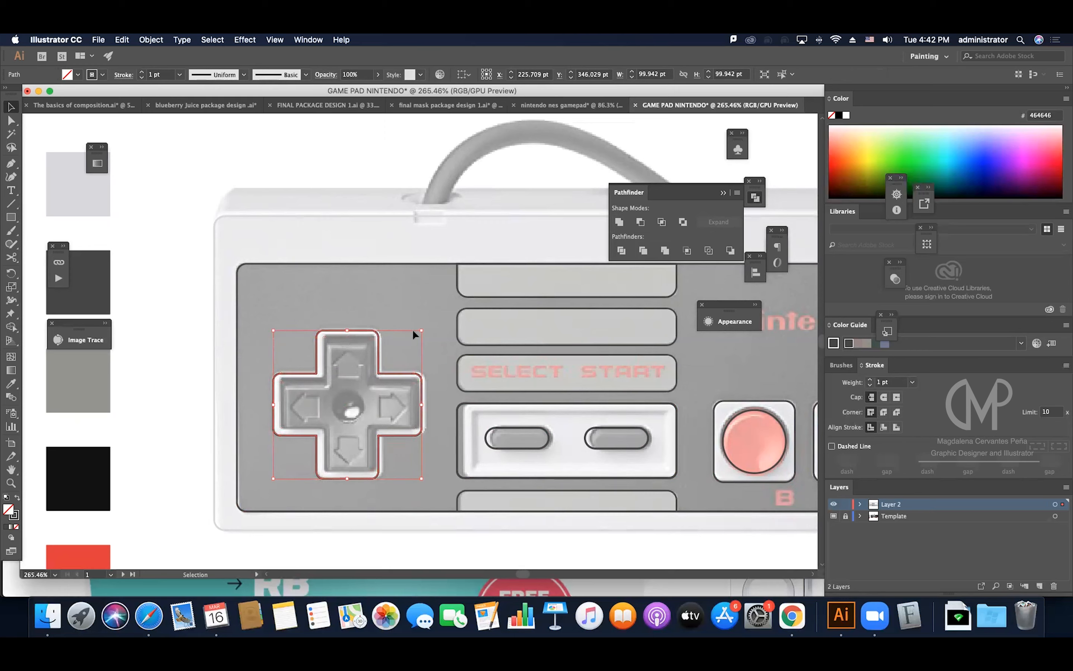
{"action": "left_click_drag", "start_coordinate": [421, 330], "coordinate": [415, 336]}
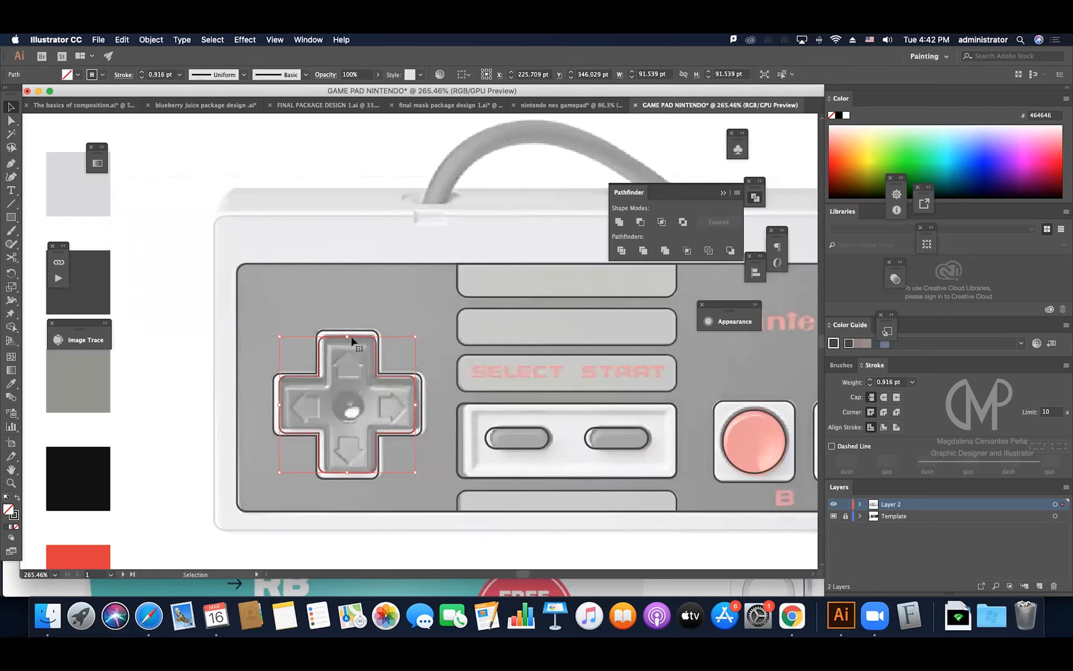
{"action": "left_click", "coordinate": [368, 334]}
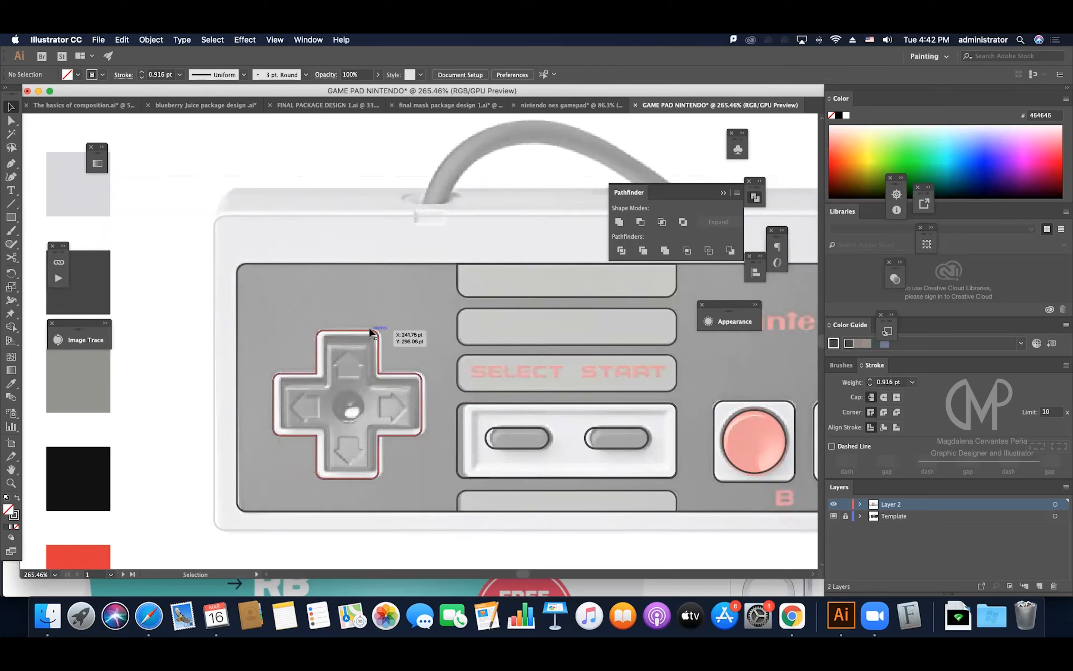
Create the directional pad's inner outline by offsetting the cross path -6 pt with miter joins and a miter limit of 4.
{"action": "left_click", "coordinate": [367, 330]}
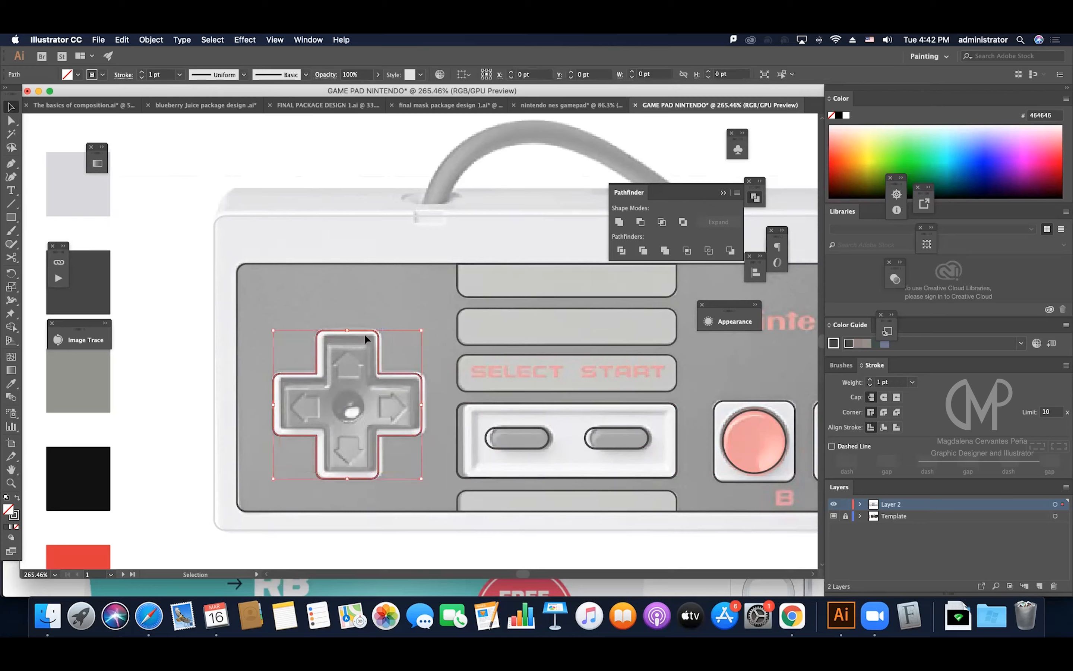
{"action": "left_click", "coordinate": [144, 42]}
{"action": "mouse_move", "coordinate": [260, 279]}
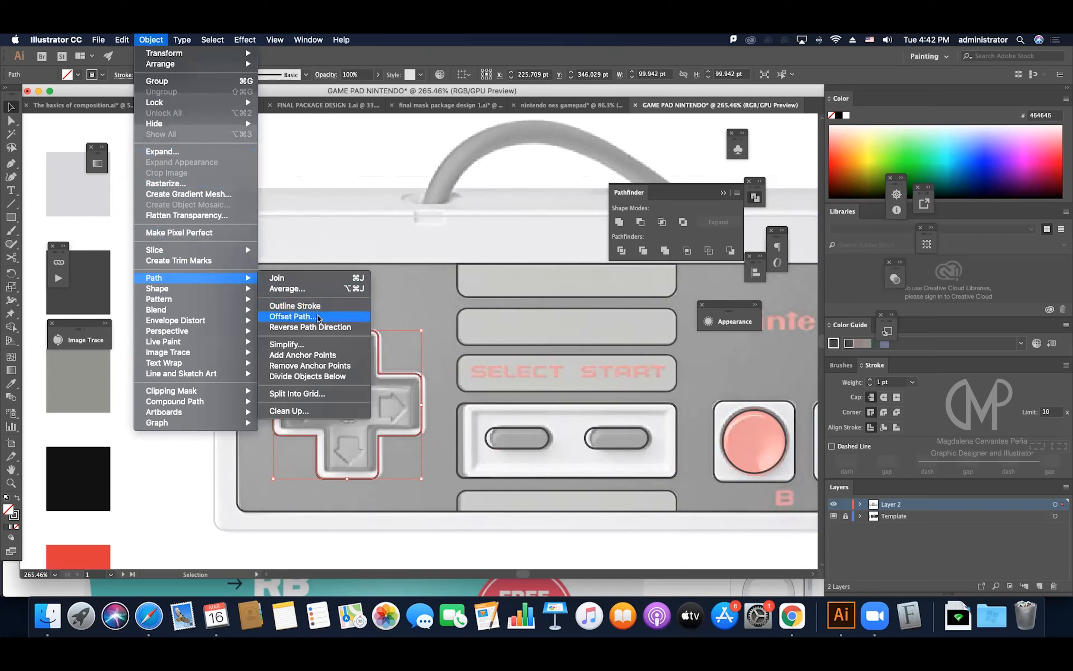
{"action": "left_click", "coordinate": [292, 316]}
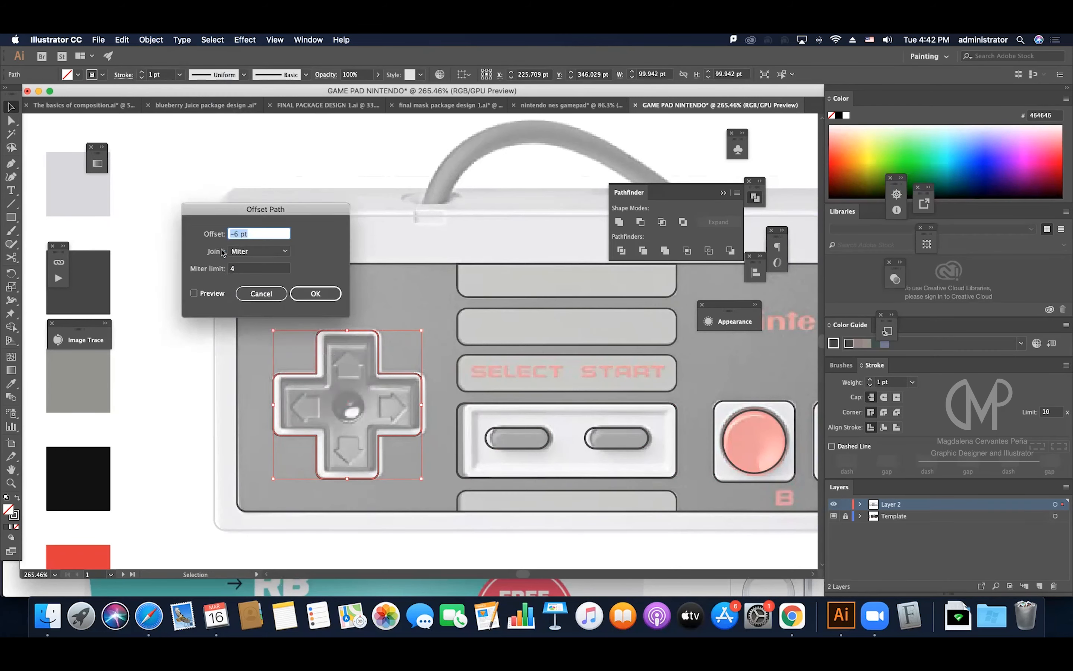
{"action": "left_click", "coordinate": [195, 293]}
{"action": "left_click_drag", "start_coordinate": [278, 211], "coordinate": [533, 198]}
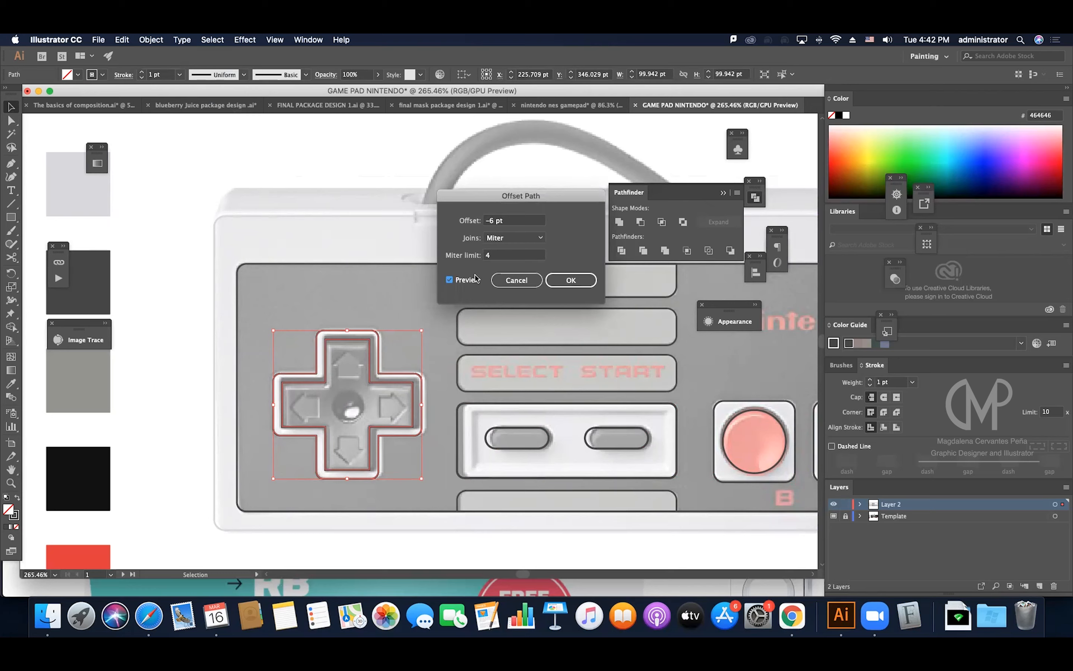
{"action": "left_click", "coordinate": [575, 281]}
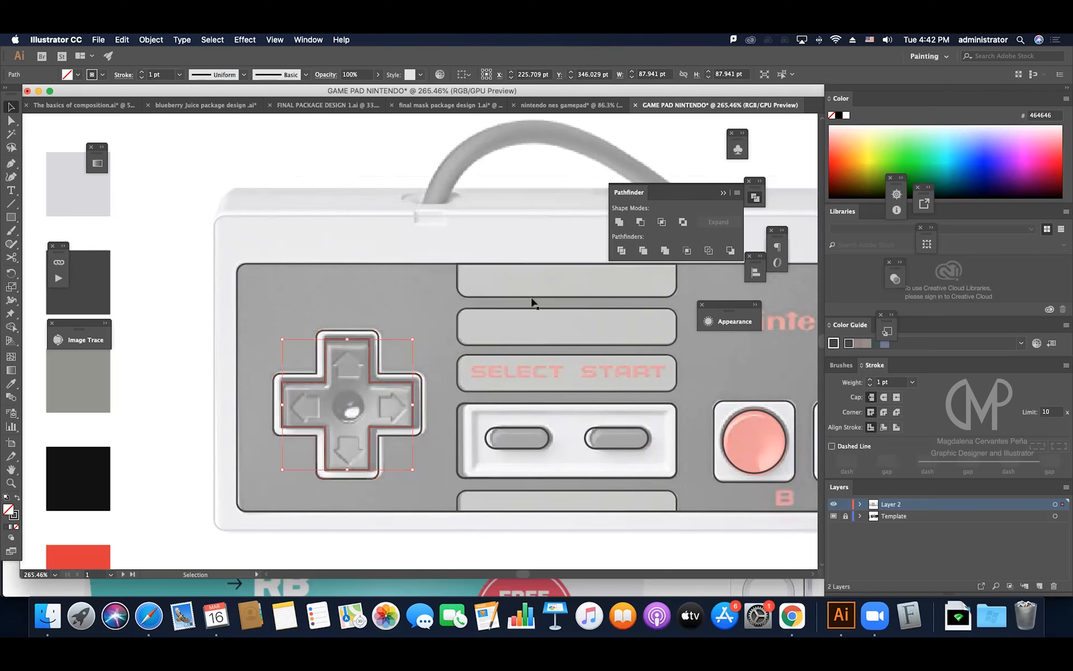
{"action": "left_click", "coordinate": [413, 361]}
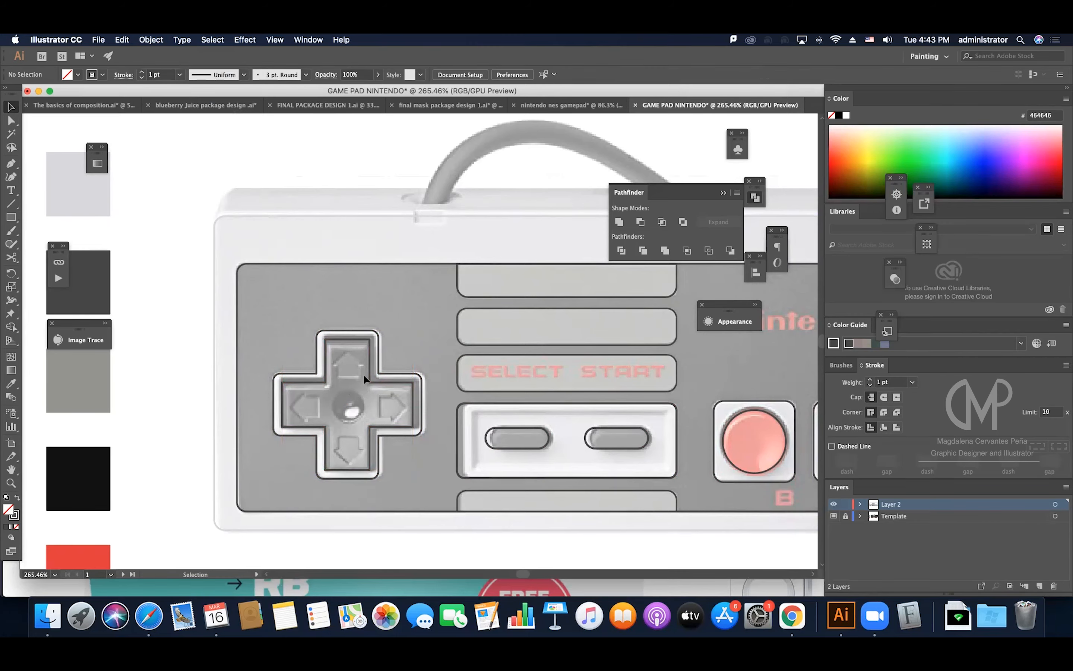
Add a point text reading "Nintendo" on the blank area above the gamepad.
{"action": "scroll", "coordinate": [364, 372], "scroll_direction": "right", "scroll_amount": 5}
{"action": "key", "text": "z"}
{"action": "left_click_drag", "start_coordinate": [375, 371], "coordinate": [307, 416]}
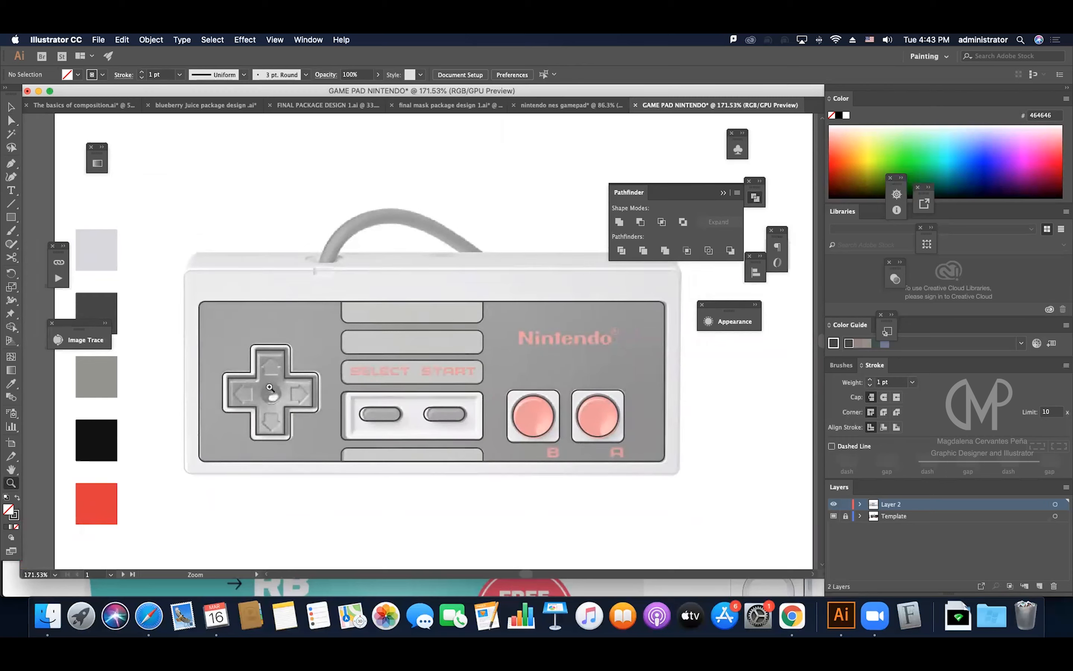
{"action": "key", "text": "v"}
{"action": "left_click", "coordinate": [270, 274]}
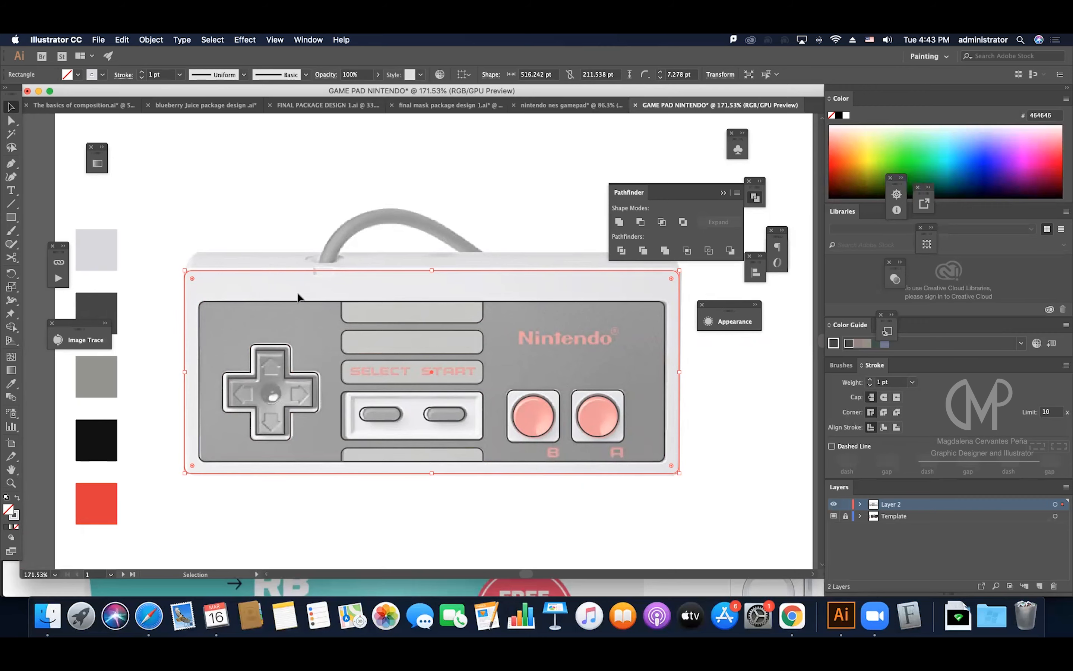
{"action": "scroll", "coordinate": [296, 292], "scroll_direction": "right", "scroll_amount": 2}
{"action": "scroll", "coordinate": [509, 342], "scroll_direction": "up", "scroll_amount": 2}
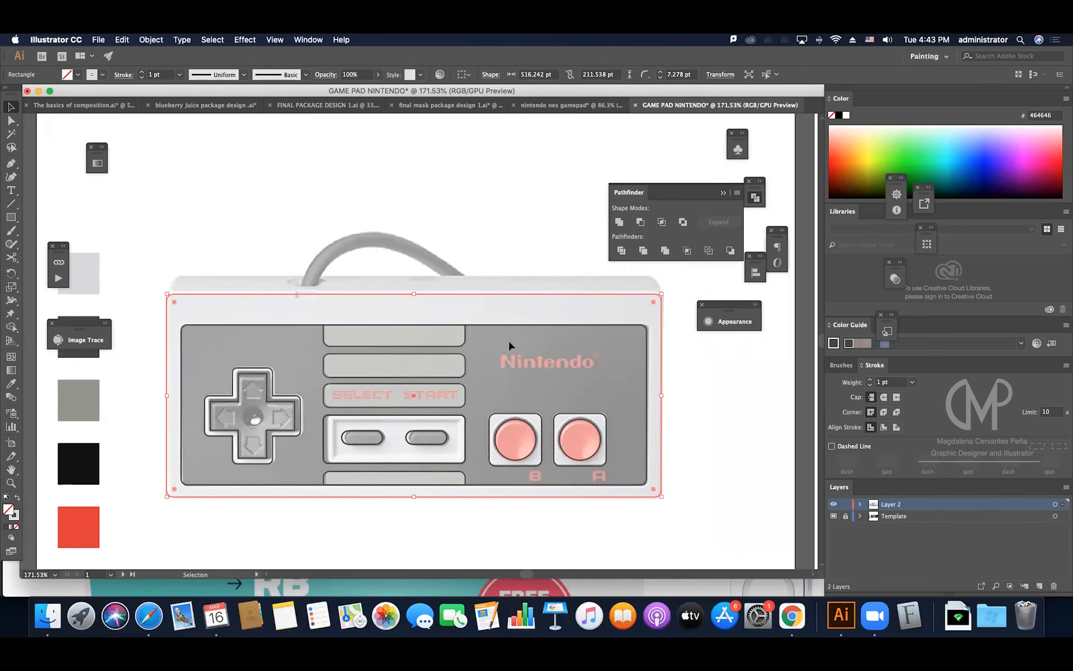
{"action": "scroll", "coordinate": [473, 251], "scroll_direction": "right", "scroll_amount": 4}
{"action": "key", "text": "t"}
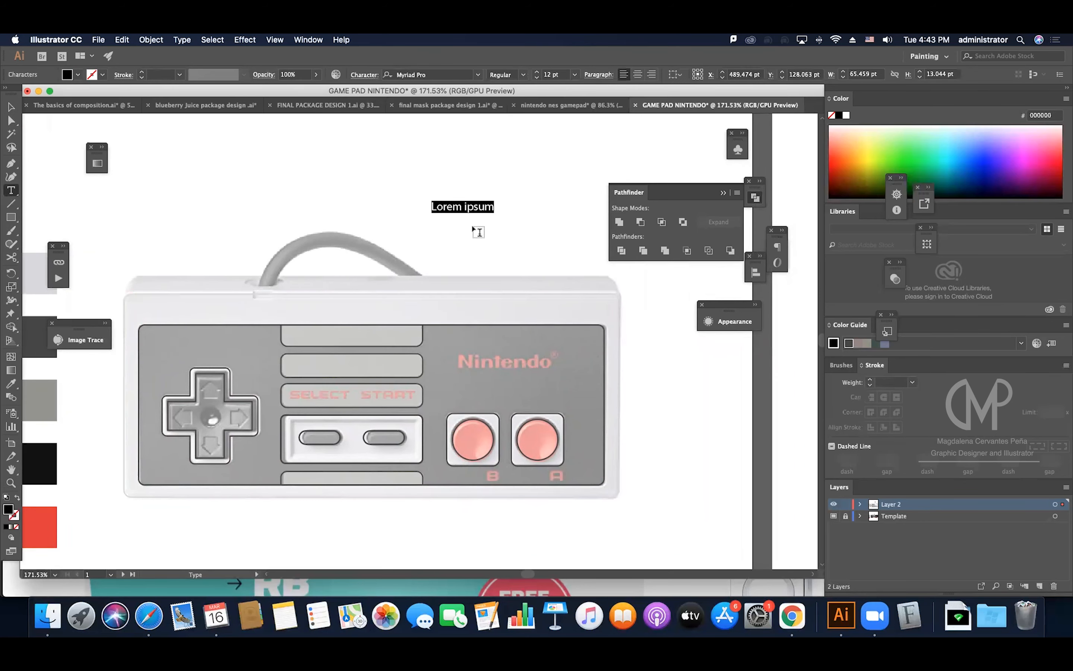
{"action": "type", "text": "Nintendo"}
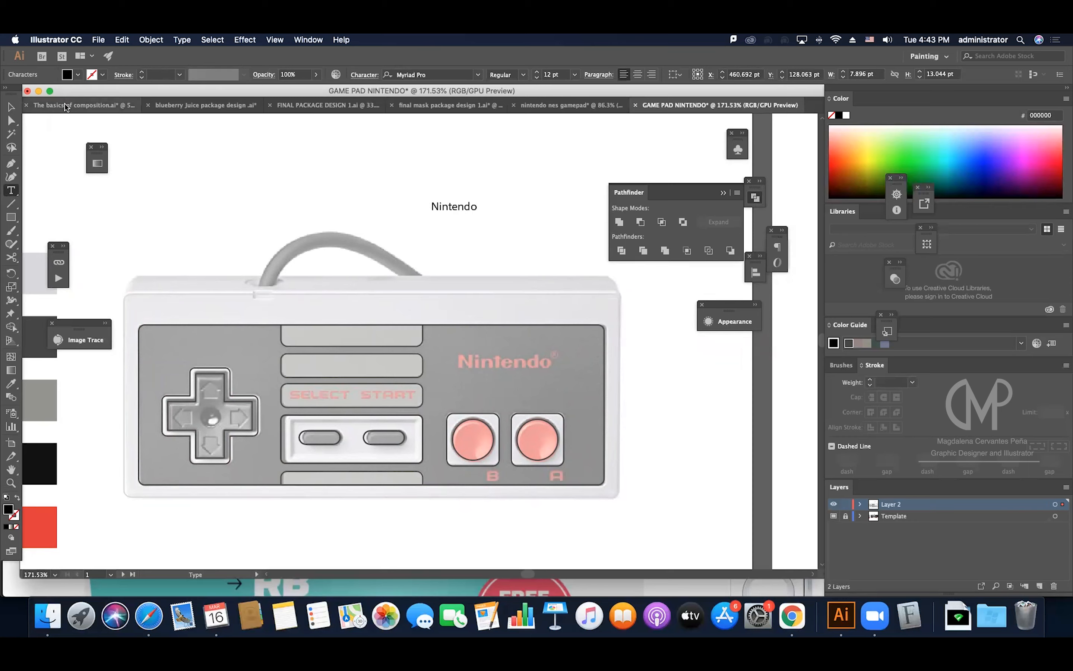
{"action": "left_click", "coordinate": [12, 107]}
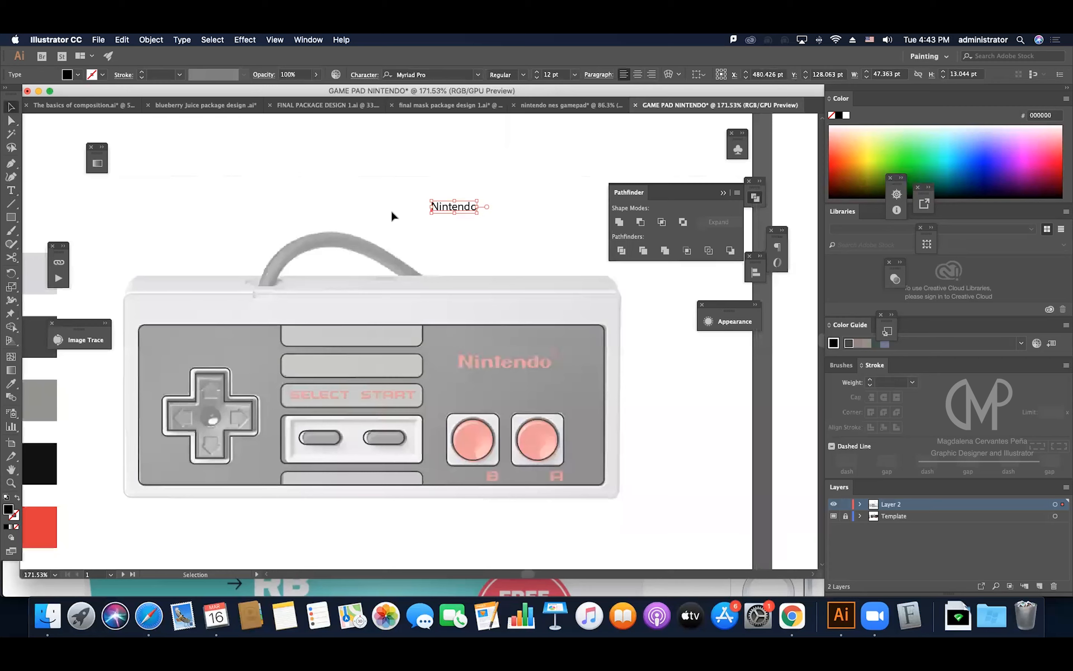
Enlarge the Nintendo text to about 98 pt wide and change its font to Pretendo.
{"action": "left_click_drag", "start_coordinate": [480, 213], "coordinate": [497, 228]}
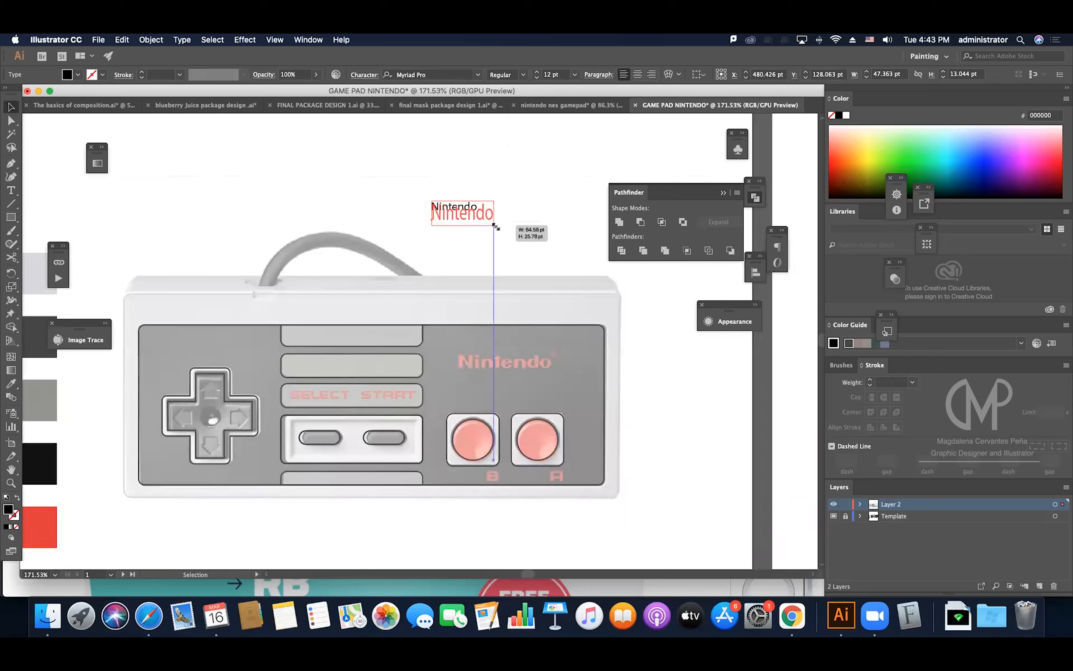
{"action": "left_click_drag", "start_coordinate": [497, 228], "coordinate": [527, 229]}
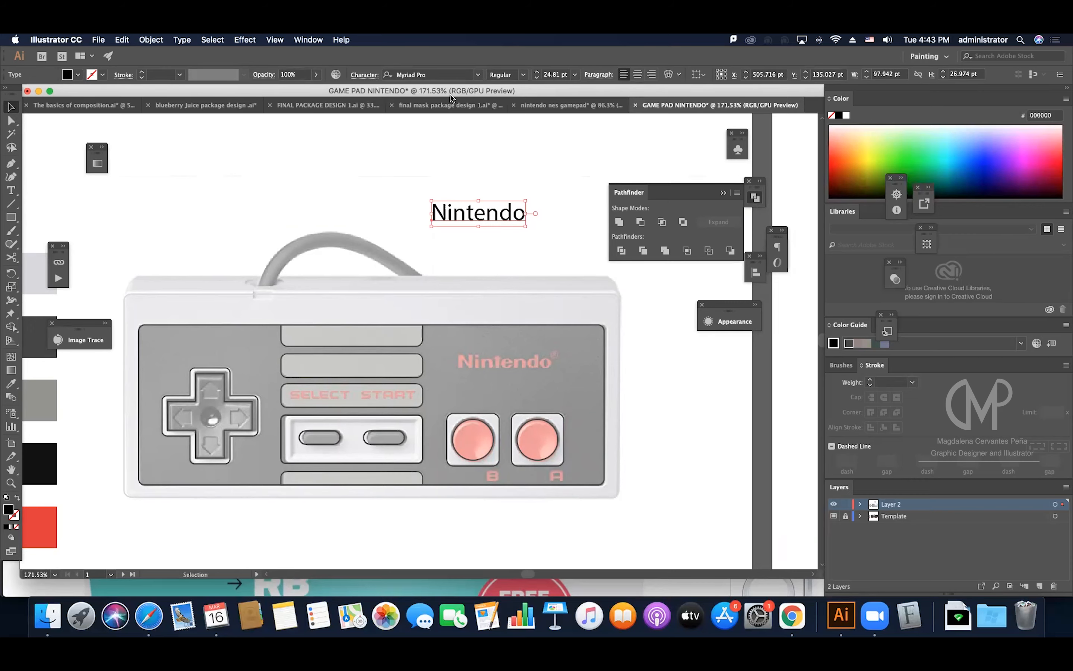
{"action": "left_click", "coordinate": [478, 75]}
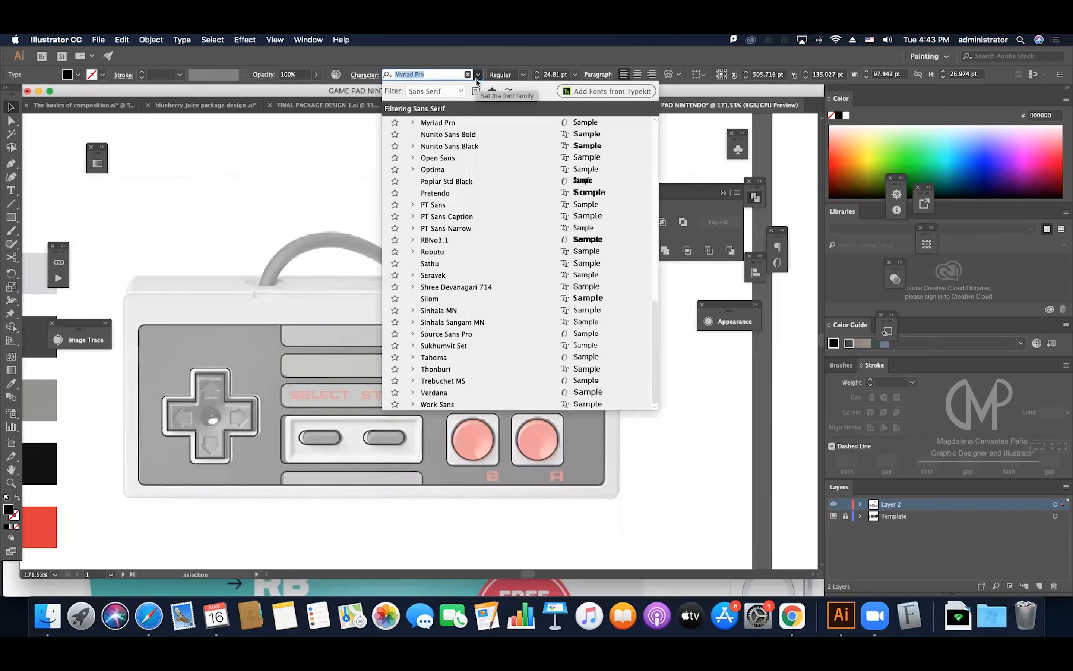
{"action": "left_click", "coordinate": [461, 91]}
{"action": "left_click", "coordinate": [459, 105]}
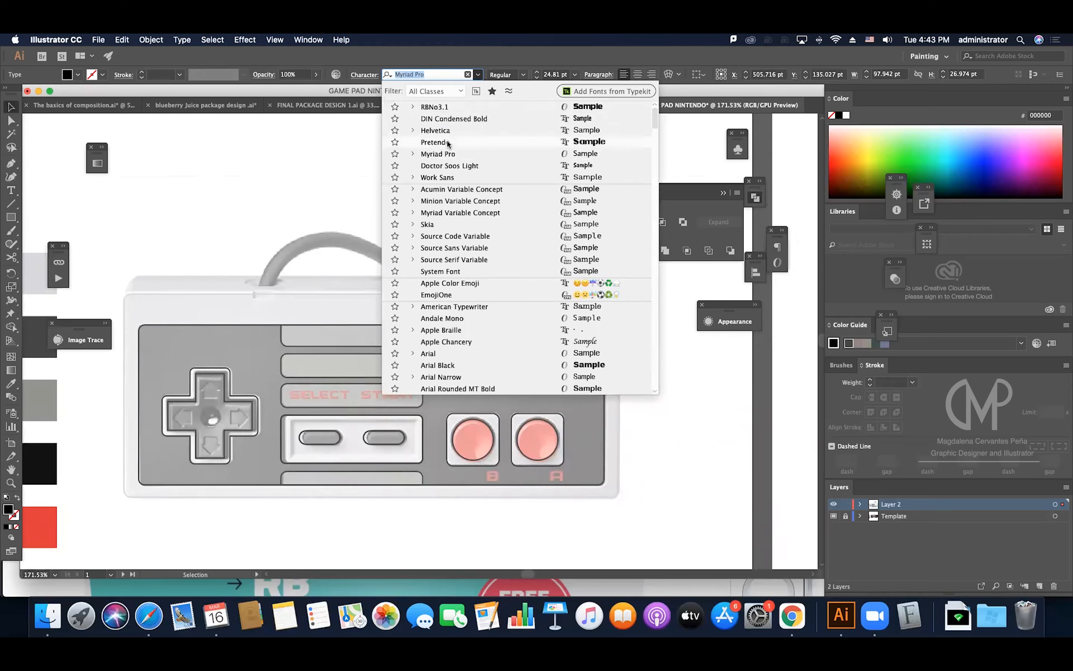
{"action": "left_click", "coordinate": [437, 146]}
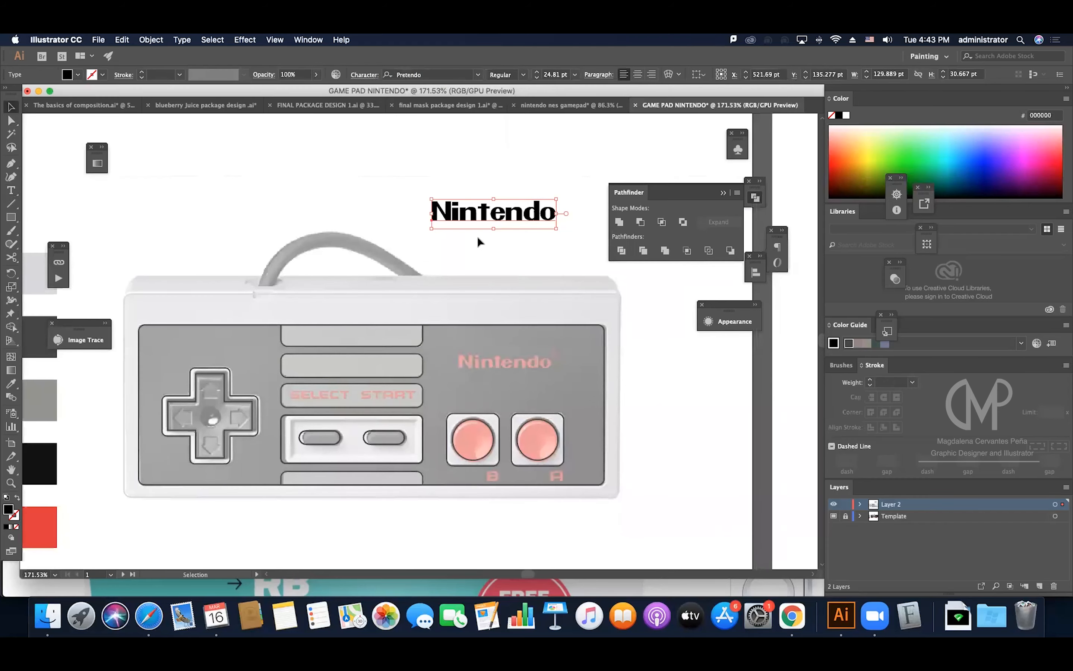
{"action": "left_click", "coordinate": [477, 235]}
{"action": "scroll", "coordinate": [477, 235], "scroll_direction": "right", "scroll_amount": 2}
{"action": "left_click", "coordinate": [484, 217]}
{"action": "left_click", "coordinate": [487, 179]}
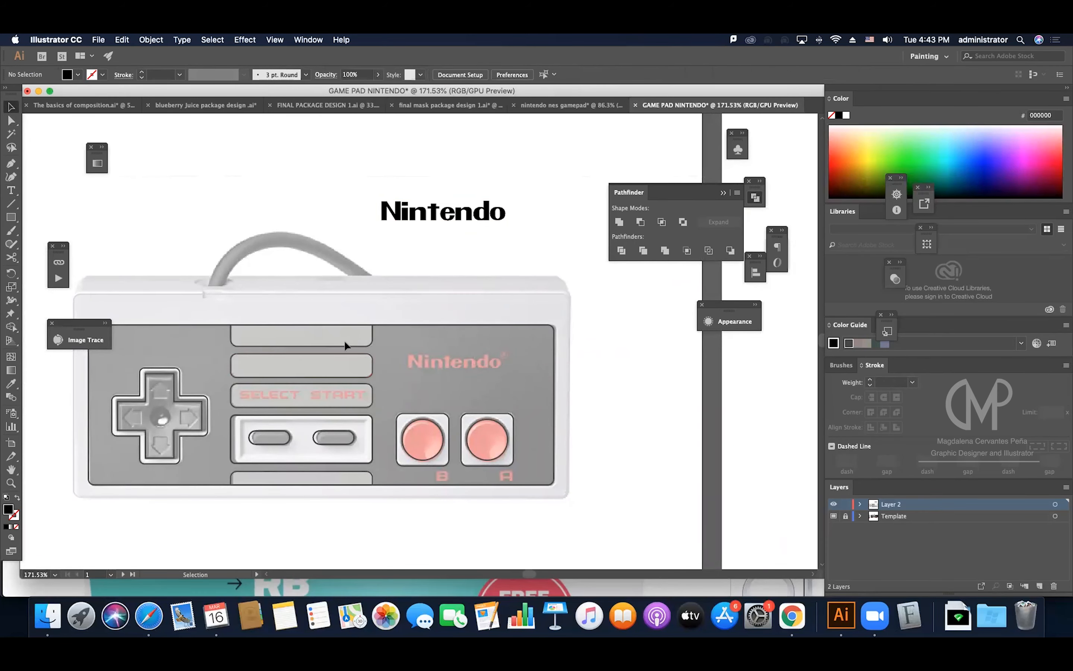
Duplicate the Nintendo text above the gamepad's cable and set the copy's font to RBNo3.1 Extrabold.
{"action": "left_click_drag", "start_coordinate": [408, 223], "coordinate": [245, 180]}
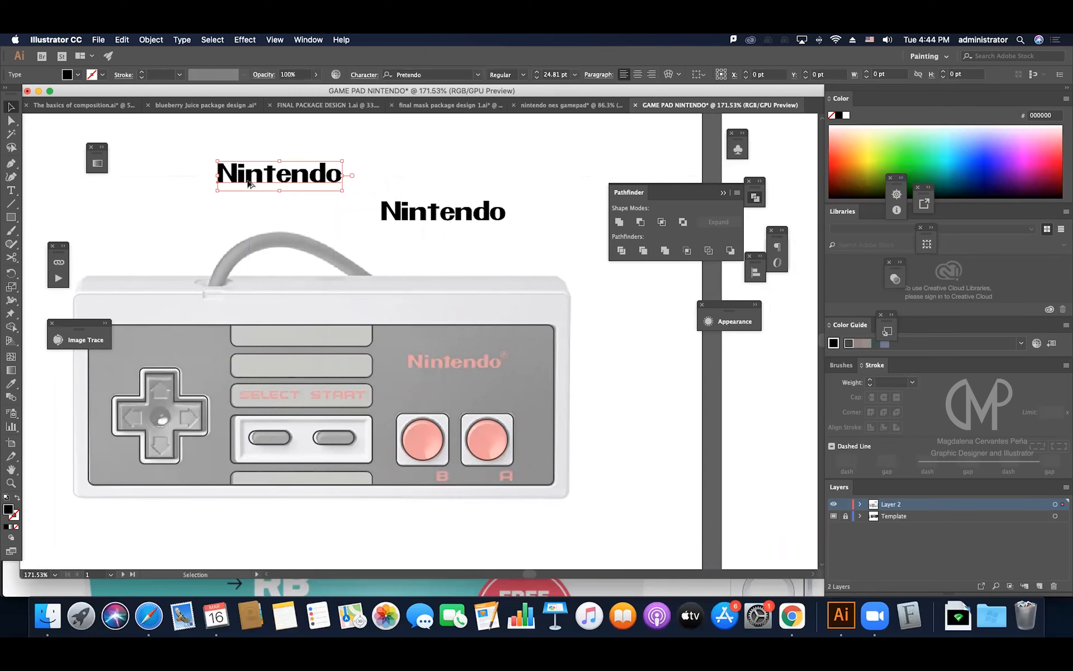
{"action": "left_click", "coordinate": [478, 75]}
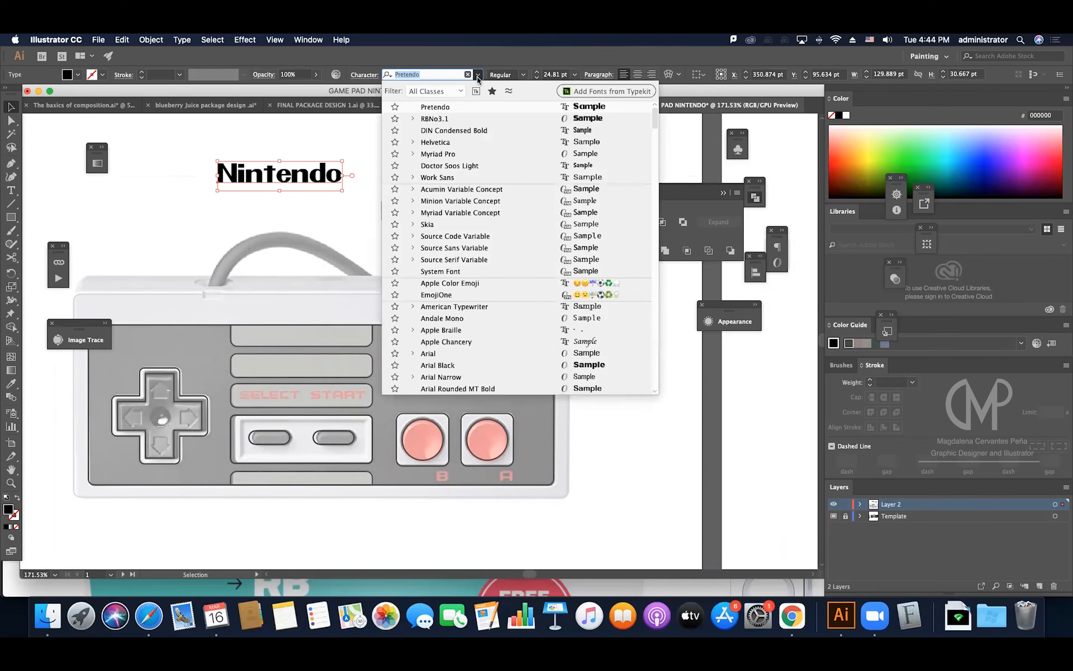
{"action": "left_click", "coordinate": [441, 119]}
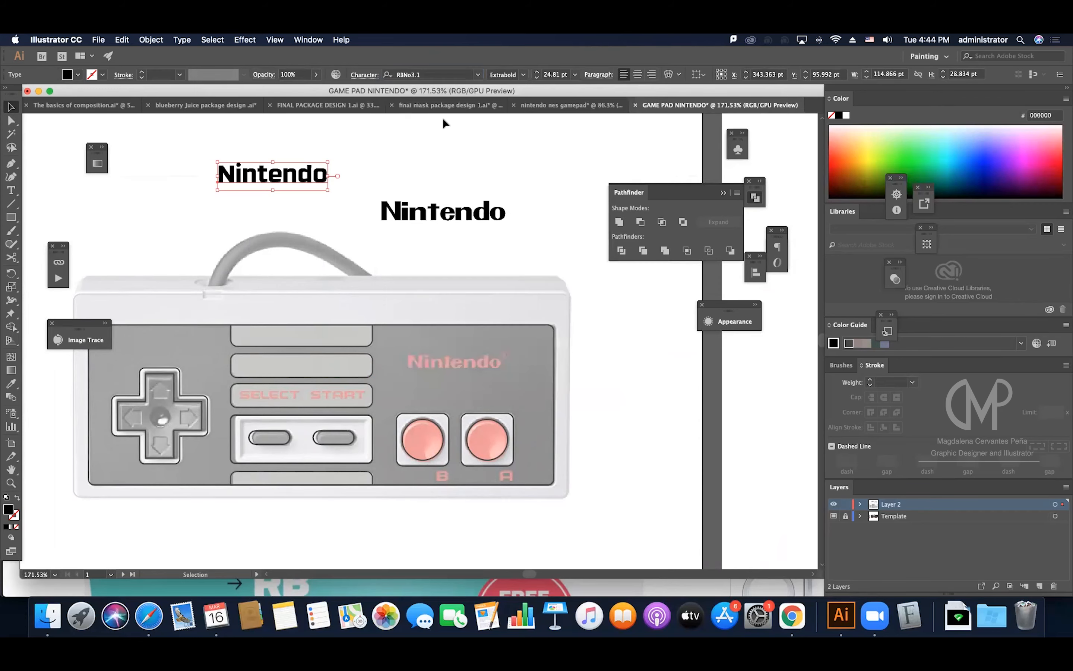
Replace the wording of the RBNo3.1 text copy with "SELECT".
{"action": "double_click", "coordinate": [319, 182]}
{"action": "double_click", "coordinate": [319, 184]}
{"action": "scroll", "coordinate": [316, 182], "scroll_direction": "left", "scroll_amount": 2}
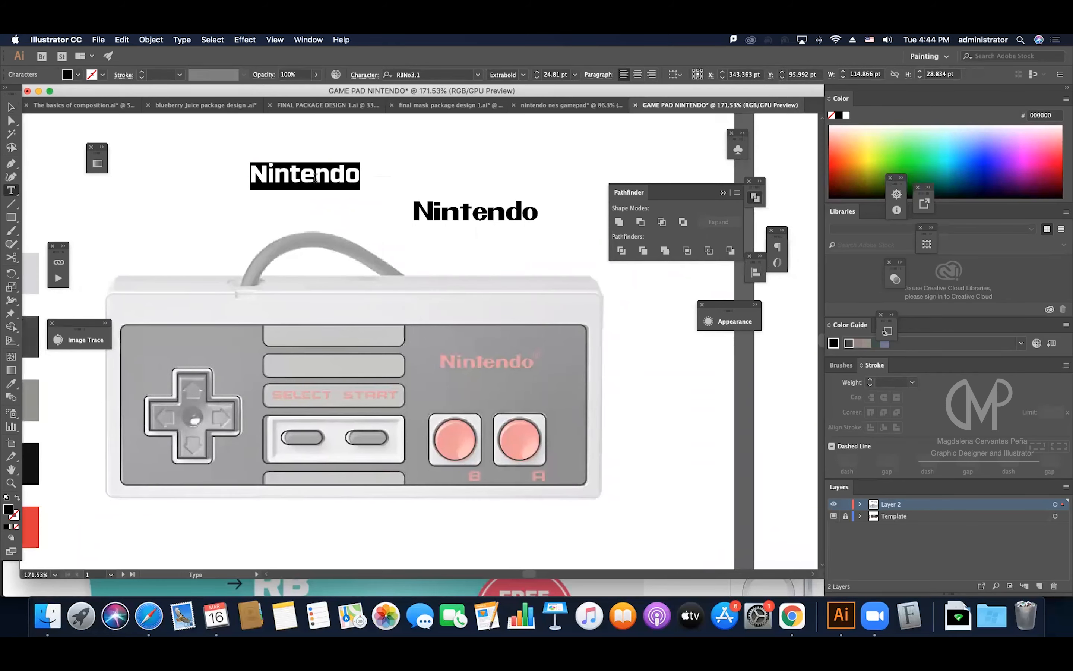
{"action": "type", "text": "Se"}
{"action": "key", "text": "BackSpace"}
{"action": "type", "text": "ELECT"}
{"action": "left_click", "coordinate": [12, 108]}
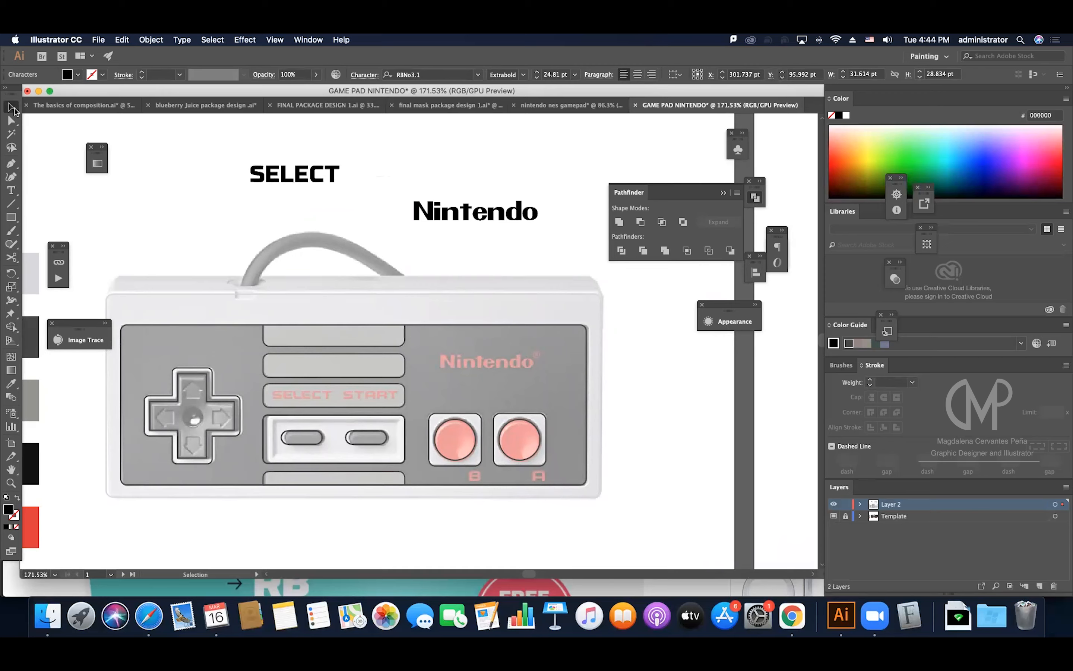
Duplicate the SELECT text beside itself and change the copy to read "START".
{"action": "left_click_drag", "start_coordinate": [265, 182], "coordinate": [349, 184]}
{"action": "double_click", "coordinate": [335, 182]}
{"action": "double_click", "coordinate": [334, 182]}
{"action": "type", "text": "START"}
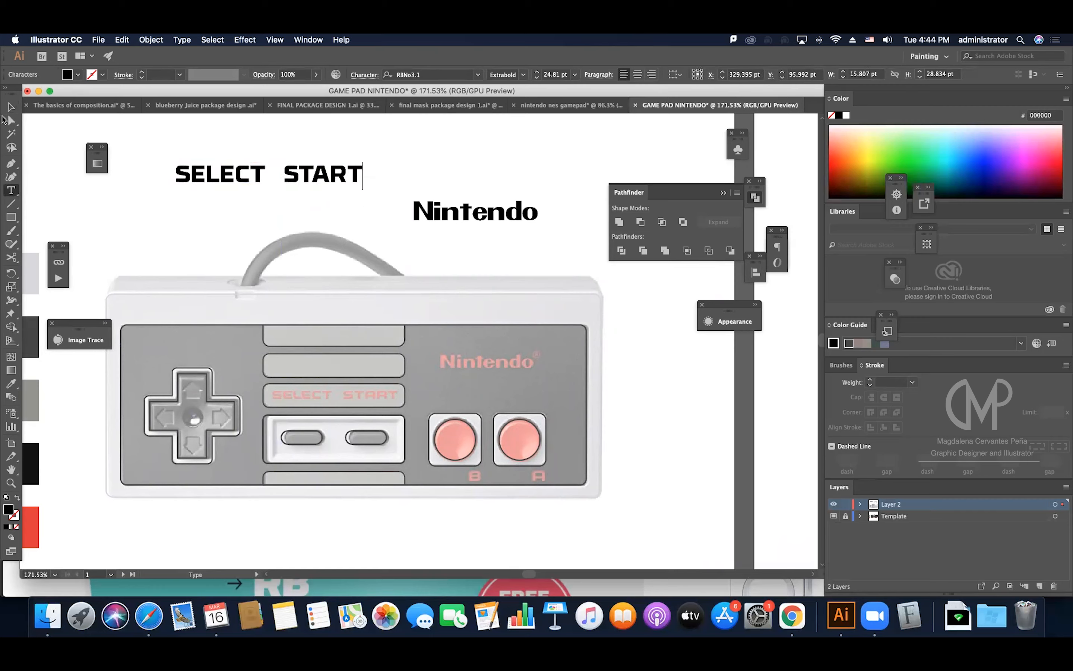
{"action": "left_click", "coordinate": [11, 107]}
{"action": "left_click", "coordinate": [237, 195]}
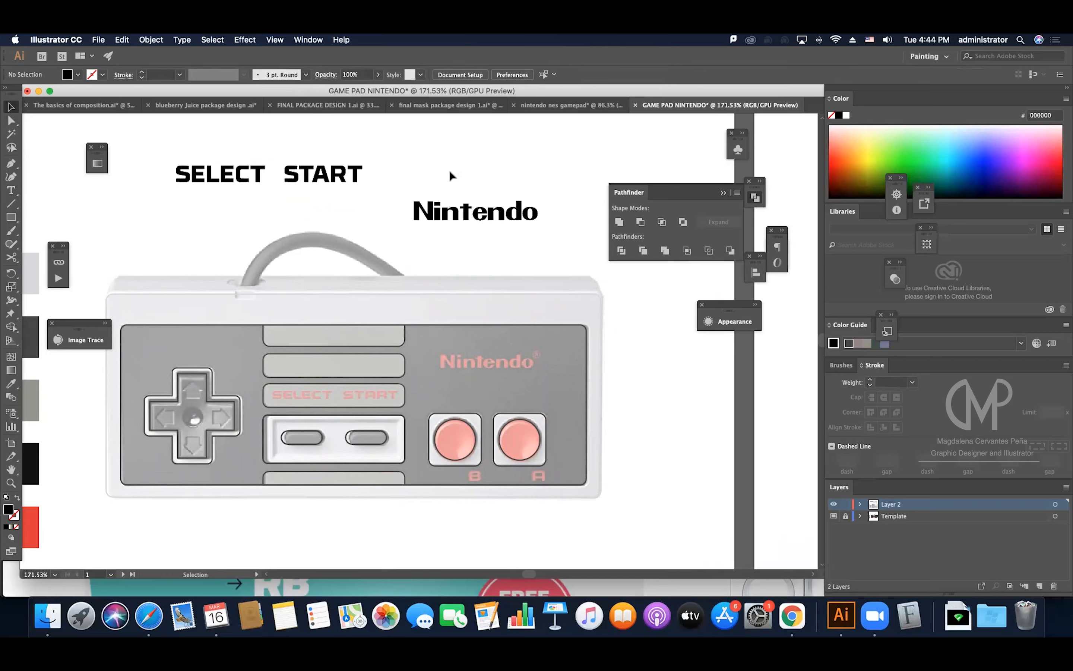
Copy the START text above the Nintendo lettering and replace the copy's wording with the ® symbol from the Glyphs collection.
{"action": "left_click_drag", "start_coordinate": [345, 177], "coordinate": [506, 163]}
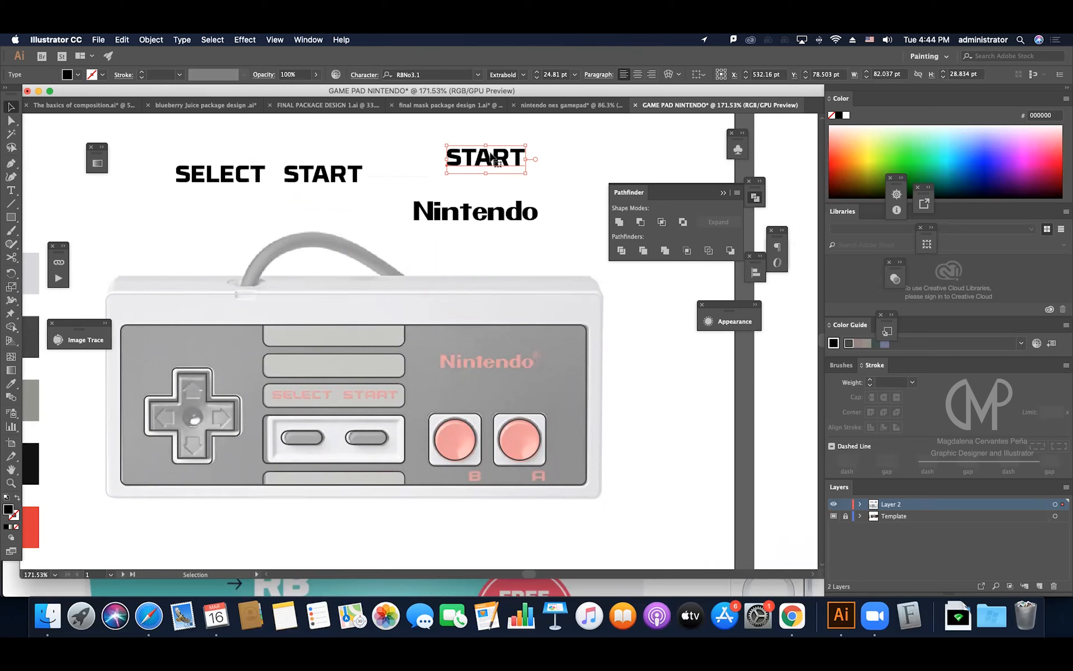
{"action": "left_click", "coordinate": [282, 40]}
{"action": "mouse_move", "coordinate": [299, 40]}
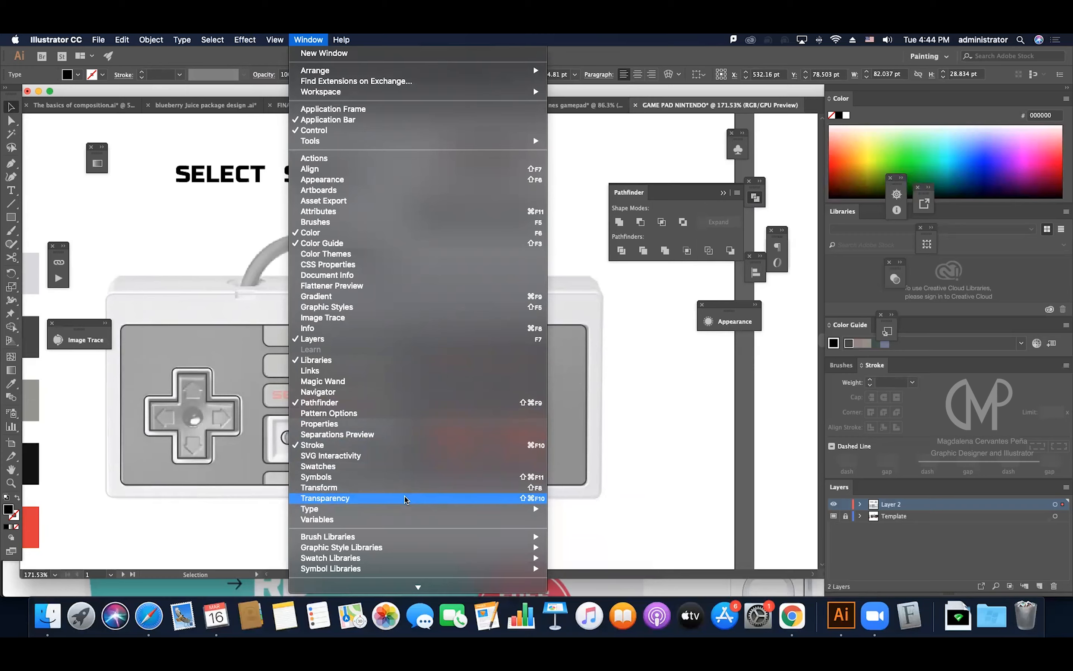
{"action": "mouse_move", "coordinate": [405, 508]}
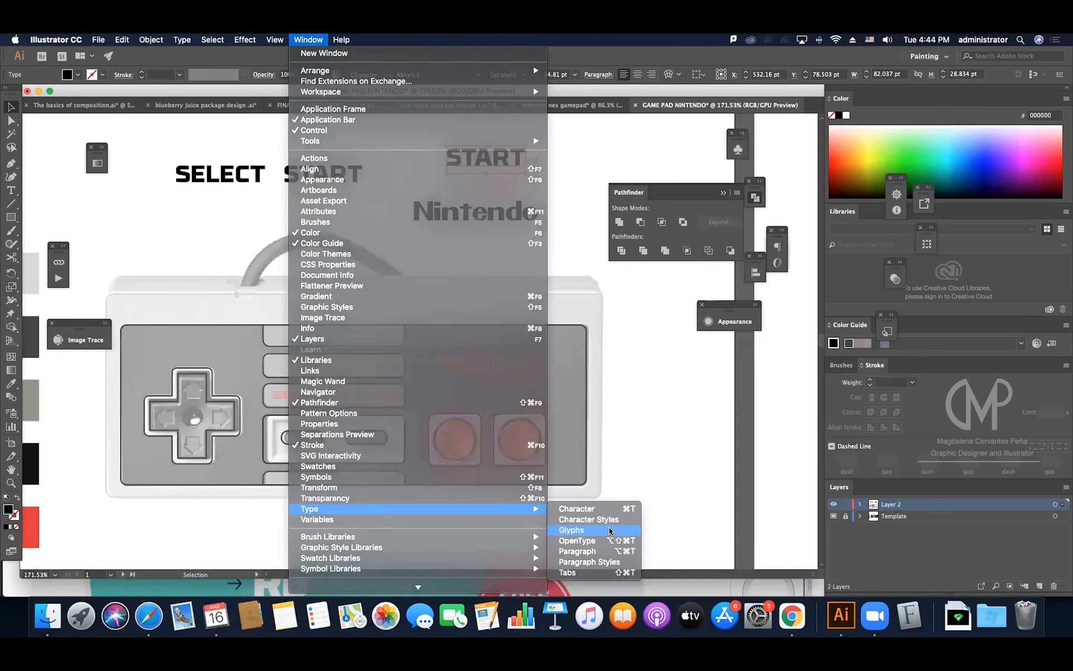
{"action": "left_click", "coordinate": [609, 531]}
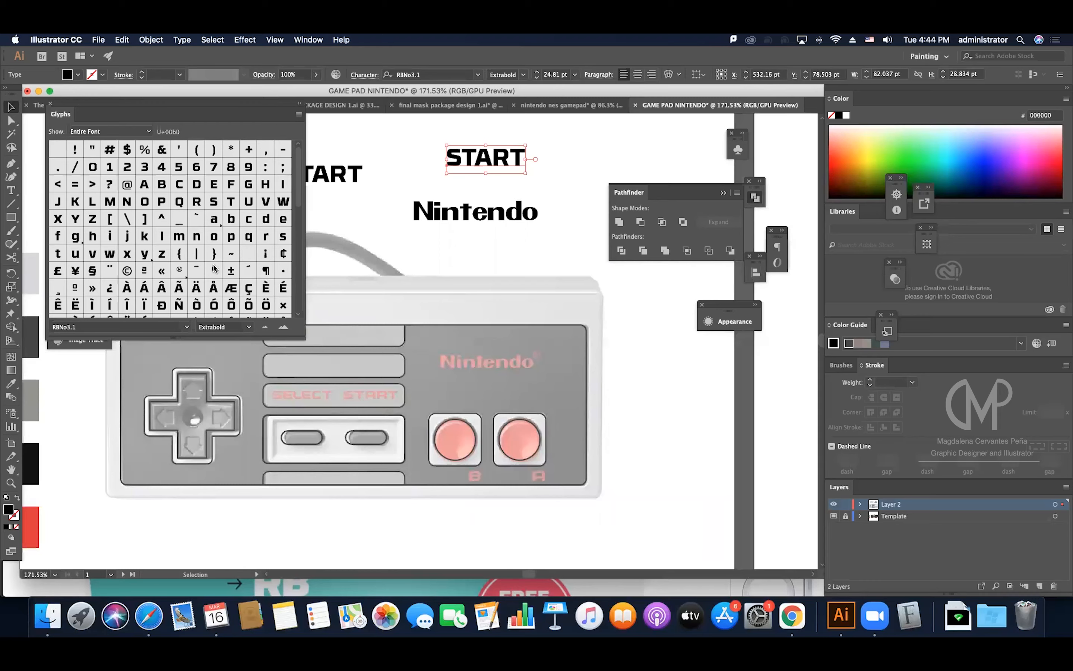
{"action": "left_click", "coordinate": [183, 268]}
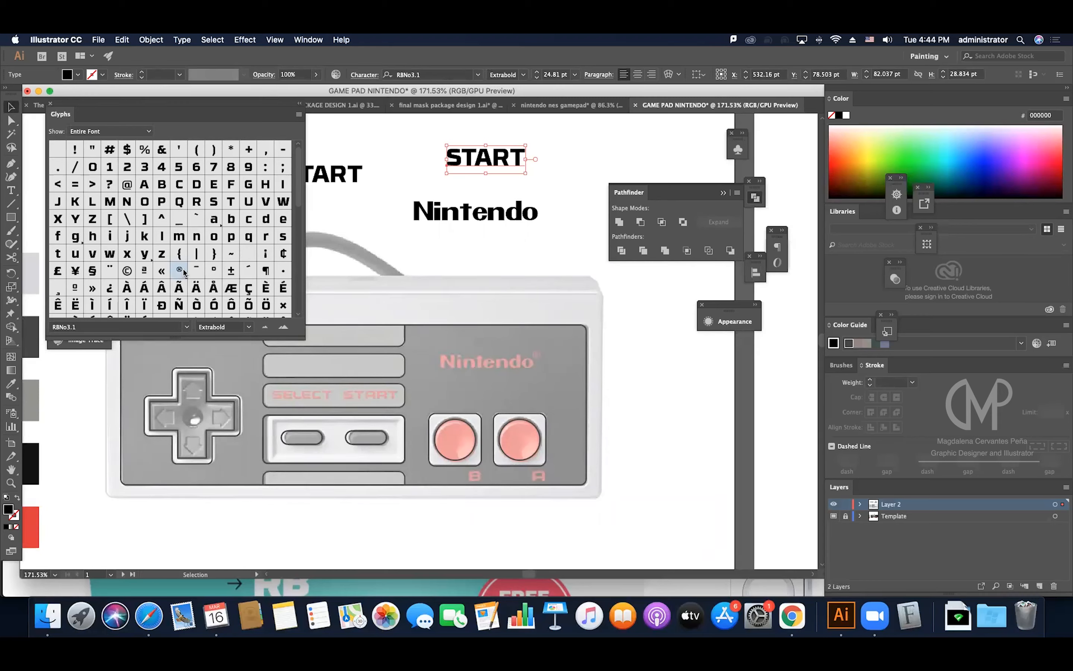
{"action": "double_click", "coordinate": [458, 160]}
{"action": "double_click", "coordinate": [452, 153]}
{"action": "left_click_drag", "start_coordinate": [449, 154], "coordinate": [532, 153]}
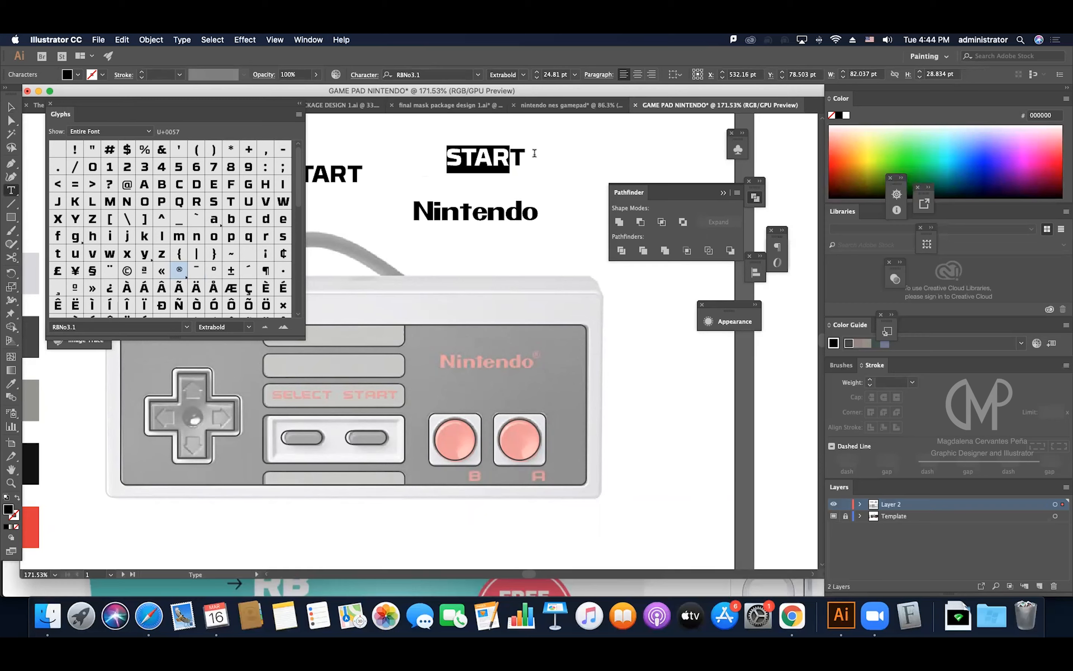
{"action": "double_click", "coordinate": [179, 272]}
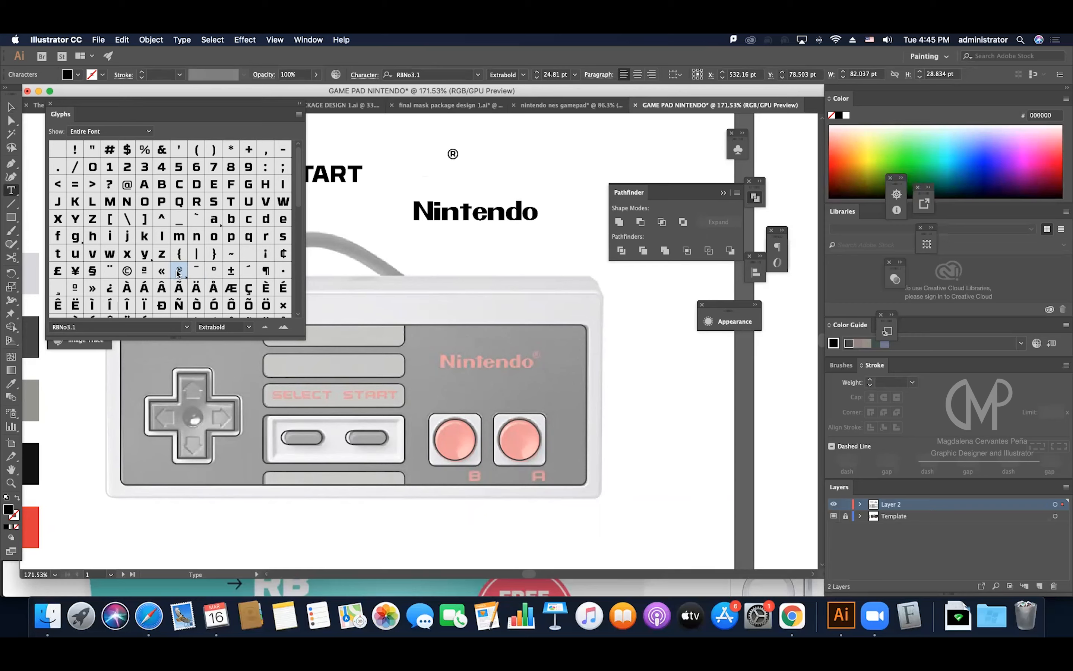
{"action": "left_click", "coordinate": [11, 107]}
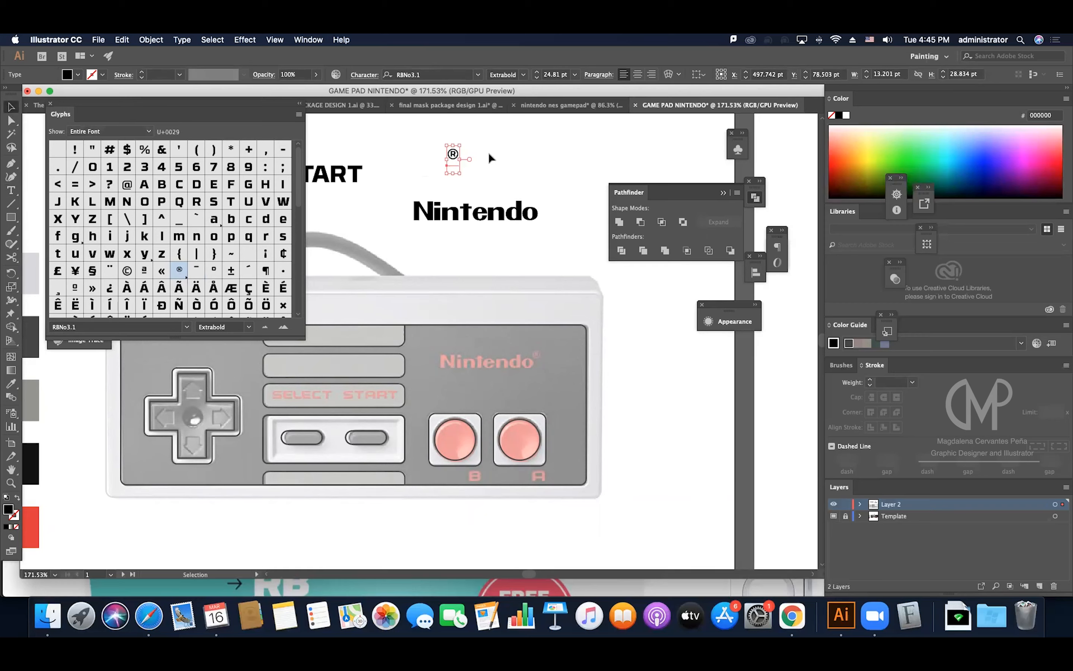
Place the ® symbol at the upper end of the Nintendo lettering and collapse the Glyphs panel.
{"action": "left_click_drag", "start_coordinate": [452, 158], "coordinate": [546, 208]}
{"action": "left_click", "coordinate": [546, 171]}
{"action": "left_click_drag", "start_coordinate": [409, 183], "coordinate": [556, 234]}
{"action": "left_click", "coordinate": [557, 234]}
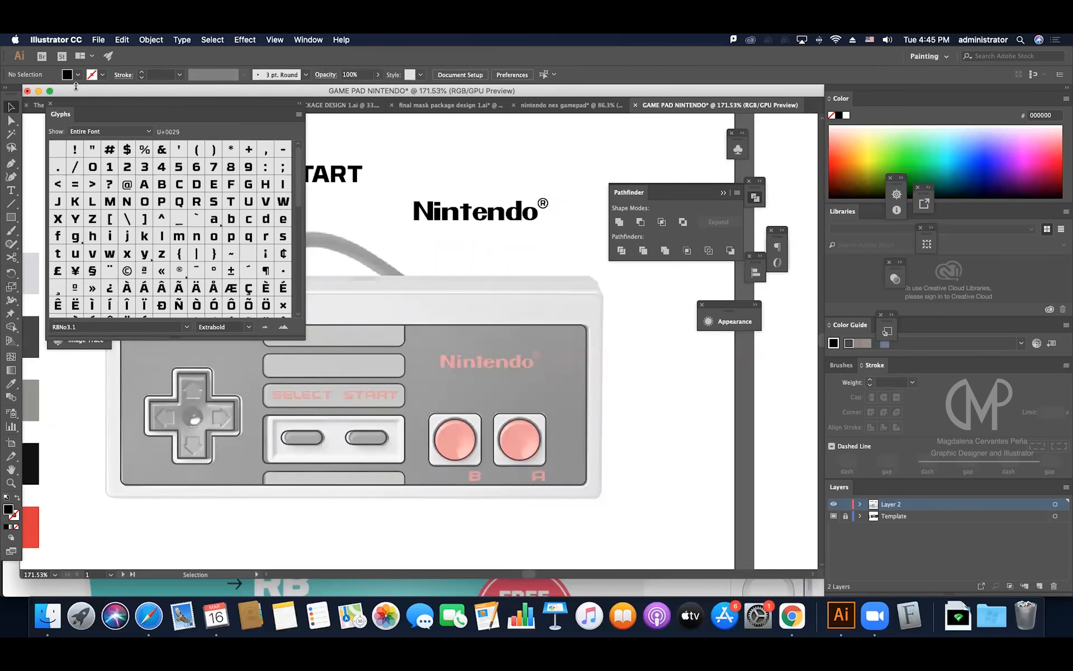
{"action": "left_click", "coordinate": [296, 107]}
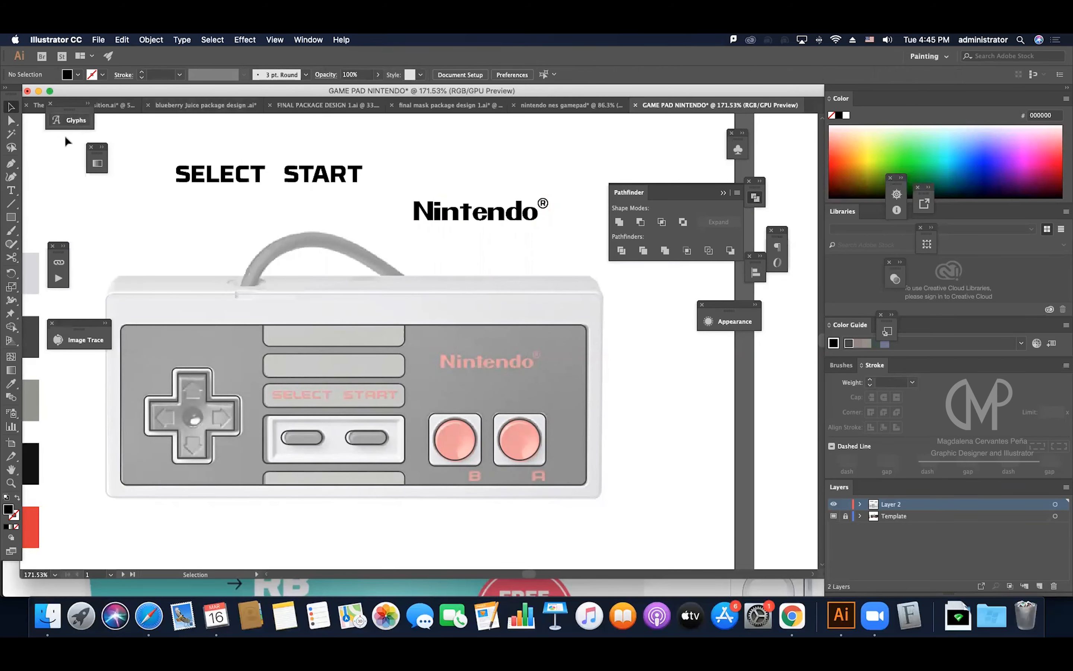
Place a copy of the Nintendo lettering and its ® symbol over the template's logo on the gamepad.
{"action": "left_click_drag", "start_coordinate": [74, 111], "coordinate": [72, 183]}
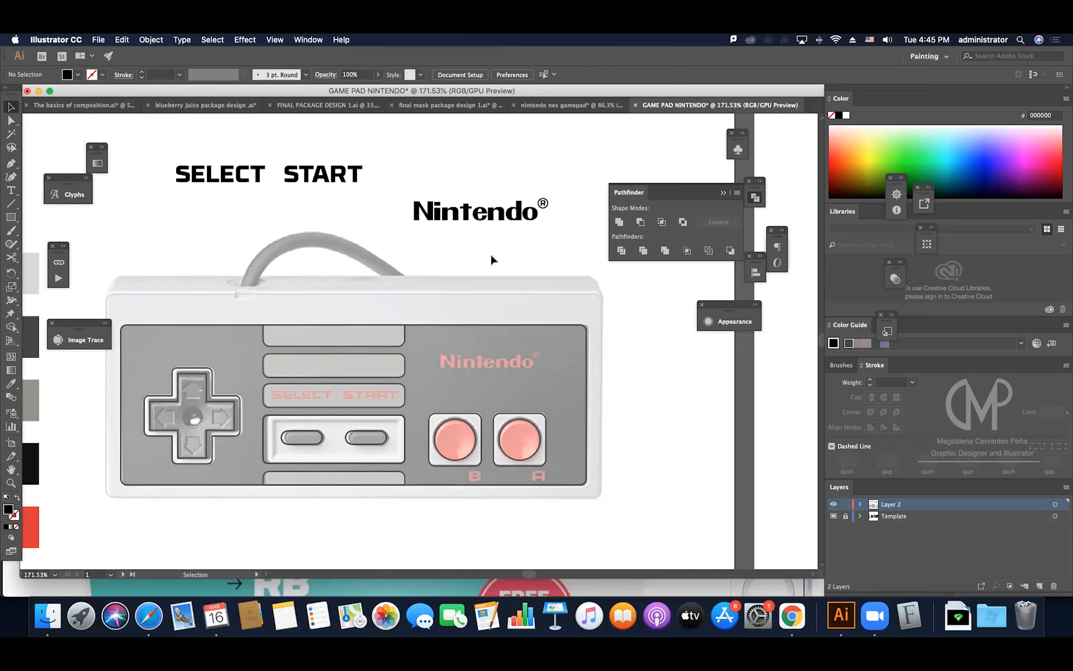
{"action": "left_click_drag", "start_coordinate": [424, 179], "coordinate": [566, 231]}
{"action": "left_click_drag", "start_coordinate": [537, 224], "coordinate": [554, 367]}
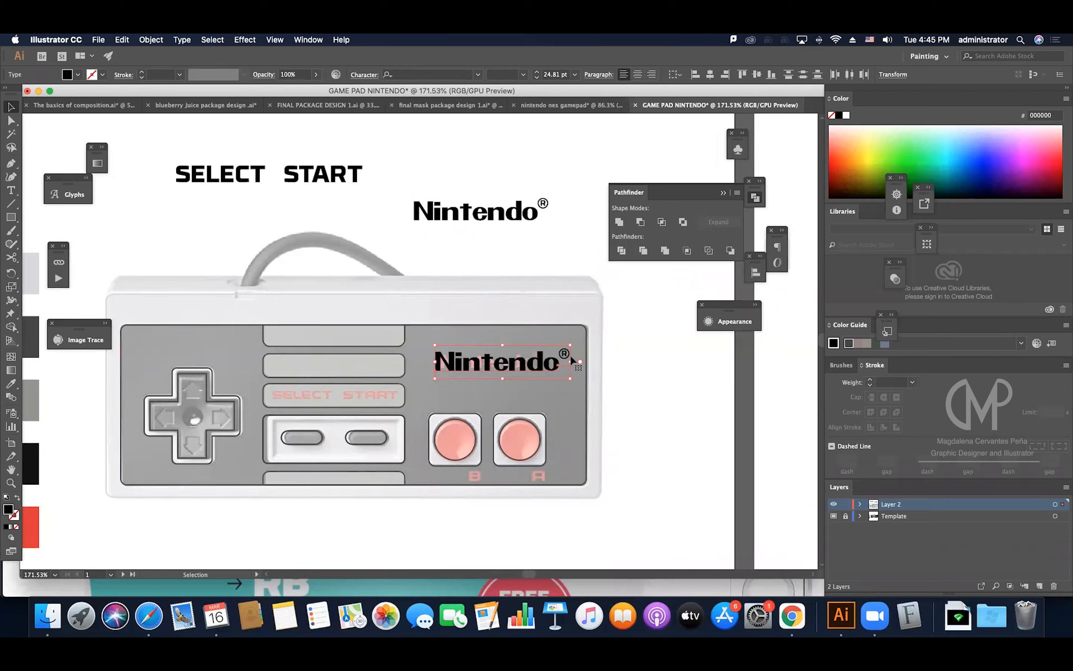
Convert the Nintendo lettering copy and its ® symbol to outlines and scale them down to about 117 pt wide.
{"action": "left_click", "coordinate": [181, 39]}
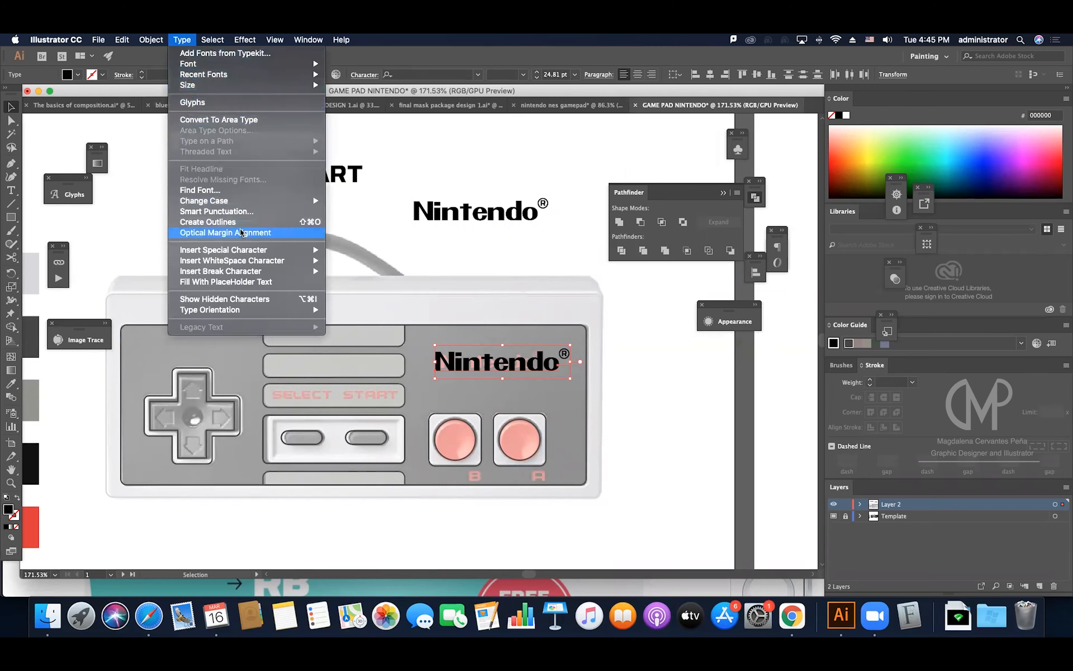
{"action": "left_click", "coordinate": [208, 222]}
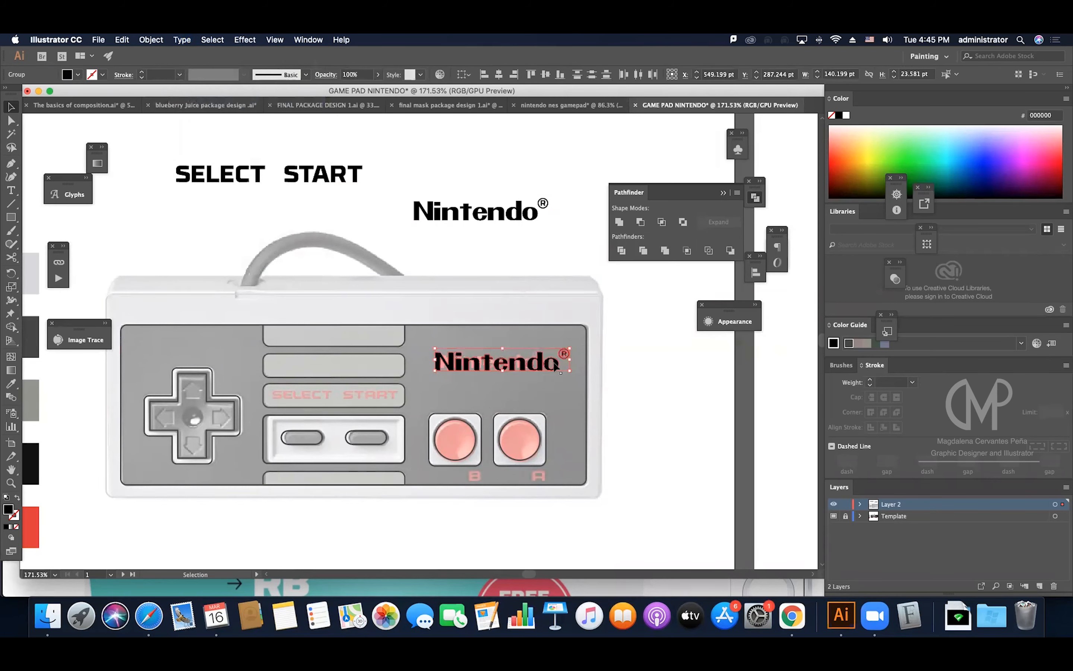
{"action": "left_click_drag", "start_coordinate": [570, 347], "coordinate": [544, 356]}
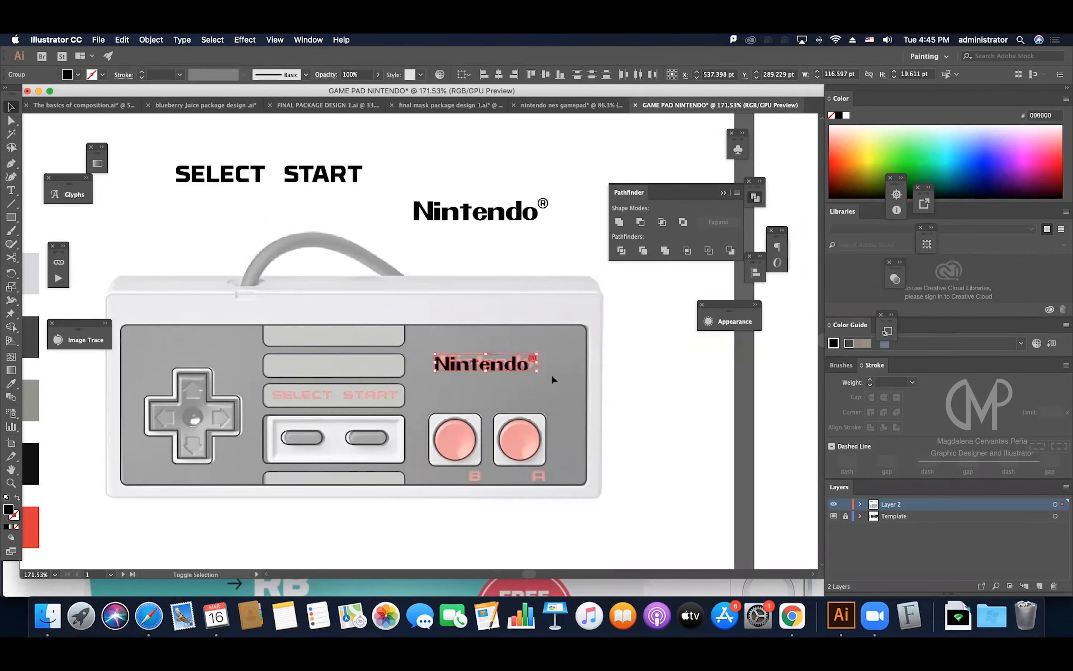
Move and scale the outlined Nintendo lettering to match the template's logo, about 105 pt wide.
{"action": "left_click", "coordinate": [513, 386]}
{"action": "key", "text": "super+space"}
{"action": "left_click_drag", "start_coordinate": [501, 376], "coordinate": [749, 419]}
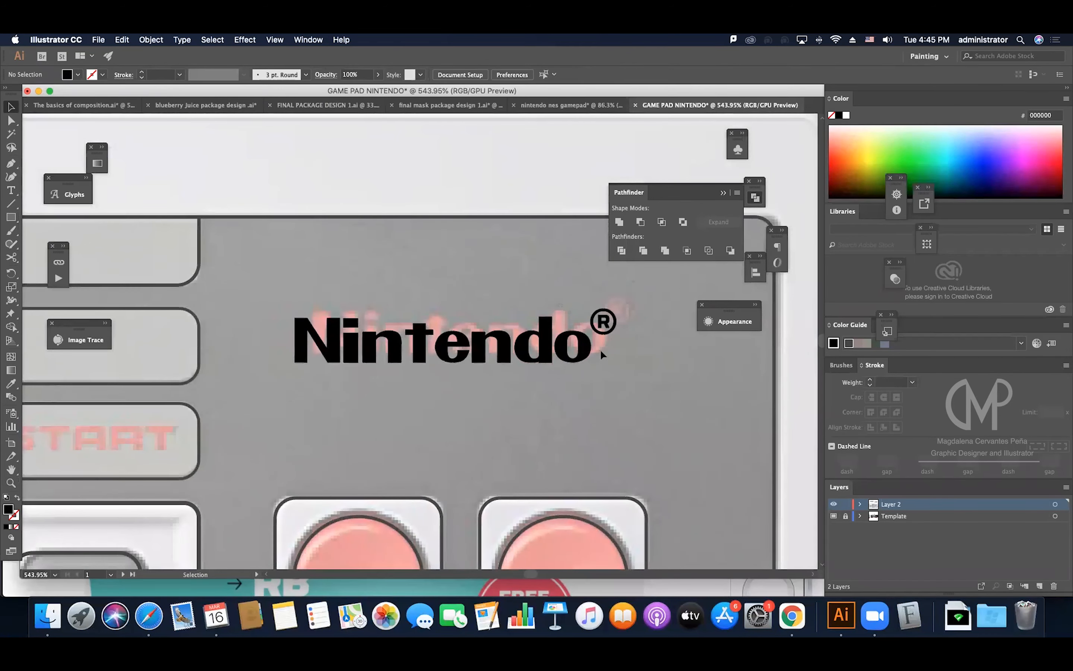
{"action": "left_click_drag", "start_coordinate": [600, 349], "coordinate": [625, 322]}
{"action": "left_click", "coordinate": [629, 334]}
{"action": "left_click", "coordinate": [638, 321]}
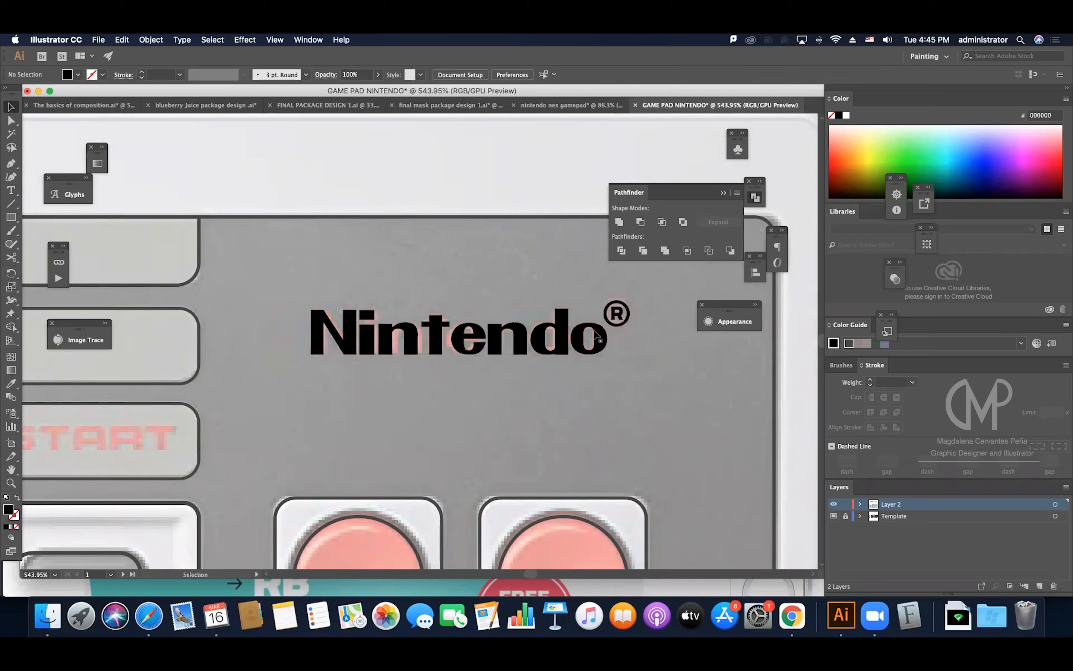
Group the outlined Nintendo letters with the ® symbol.
{"action": "left_click", "coordinate": [481, 344]}
{"action": "left_click", "coordinate": [616, 326], "text": "shift"}
{"action": "key", "text": "super+g"}
Color the outlined Nintendo lettering with the red sampled from the palette swatch (E03837).
{"action": "key", "text": "z"}
{"action": "left_click_drag", "start_coordinate": [593, 325], "coordinate": [394, 384]}
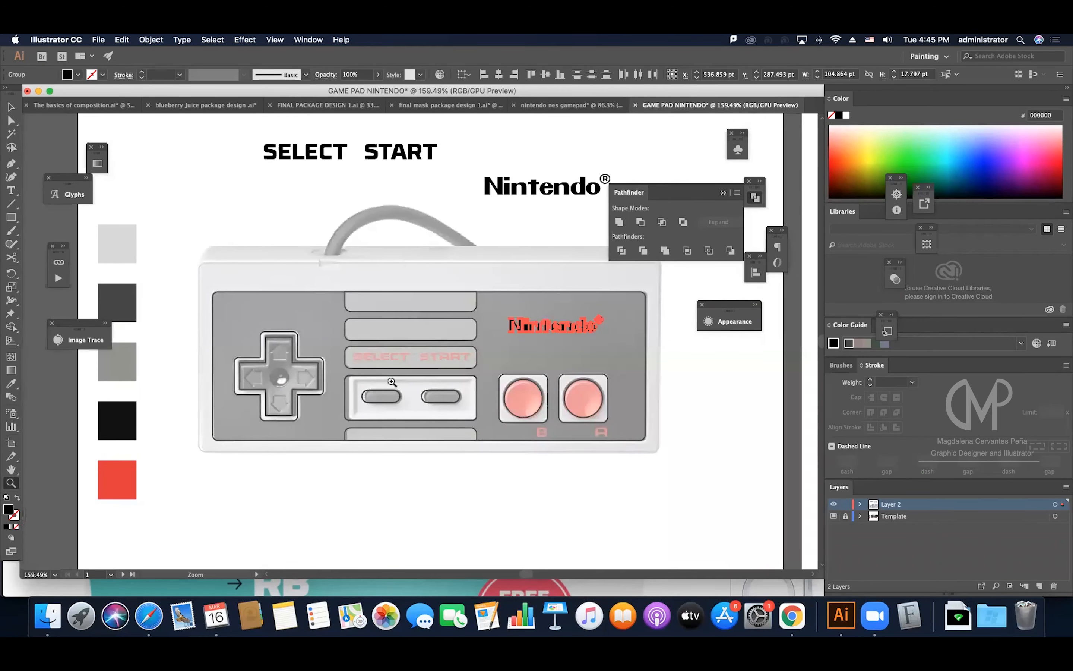
{"action": "key", "text": "i"}
{"action": "left_click", "coordinate": [117, 480]}
{"action": "key", "text": "v"}
{"action": "left_click", "coordinate": [495, 227]}
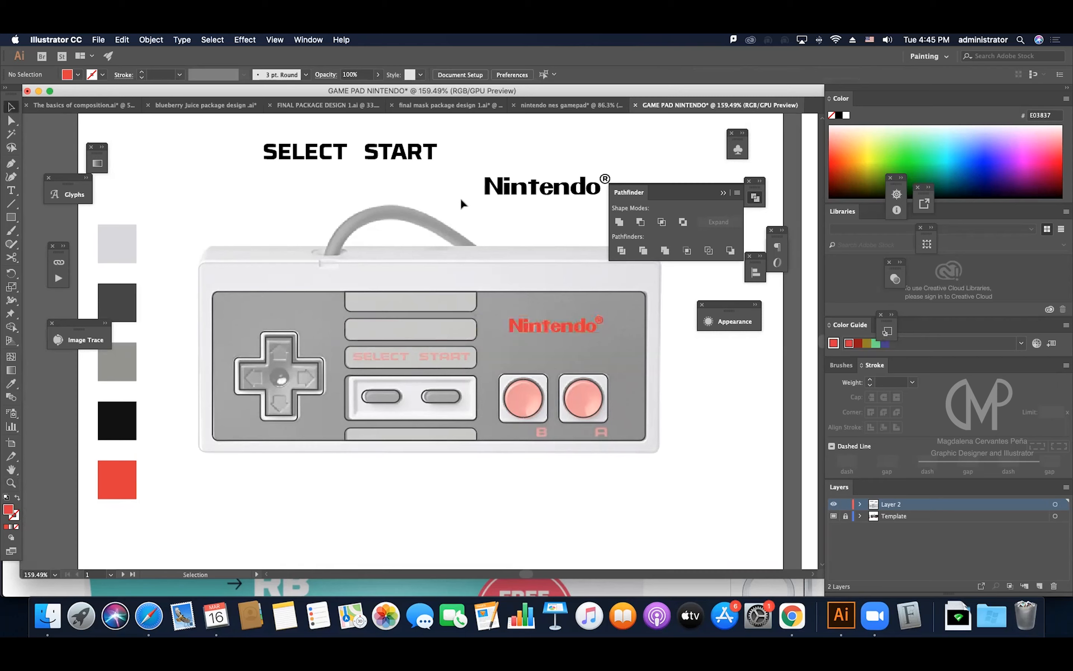
Copy the SELECT and START texts onto the gamepad's label strip and color them with the Nintendo lettering's red.
{"action": "left_click", "coordinate": [335, 159]}
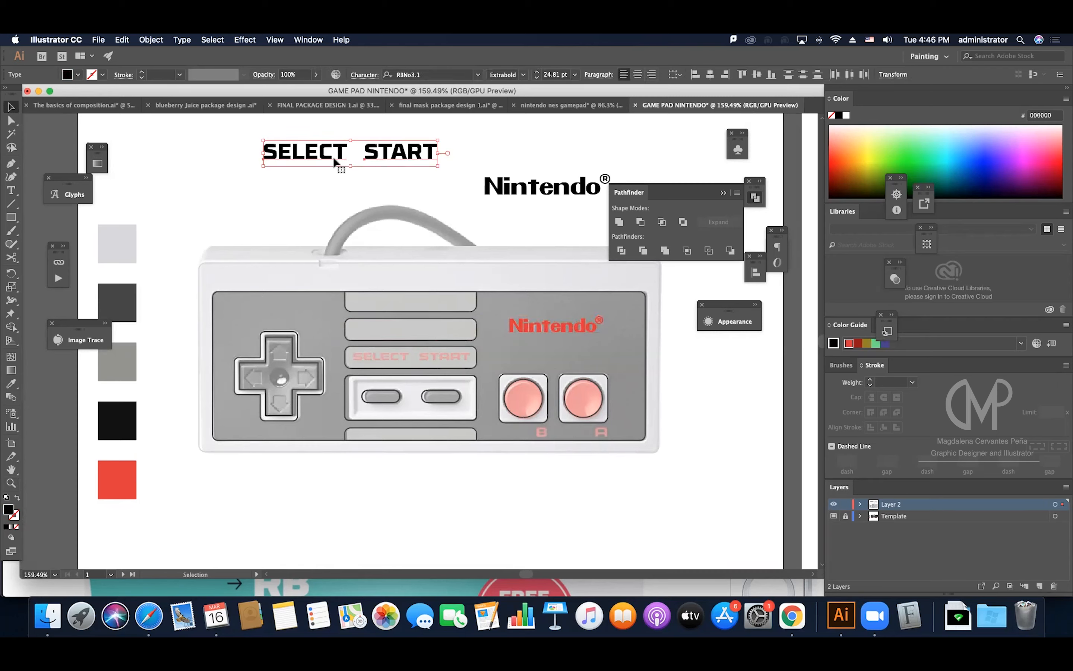
{"action": "left_click_drag", "start_coordinate": [333, 157], "coordinate": [399, 362]}
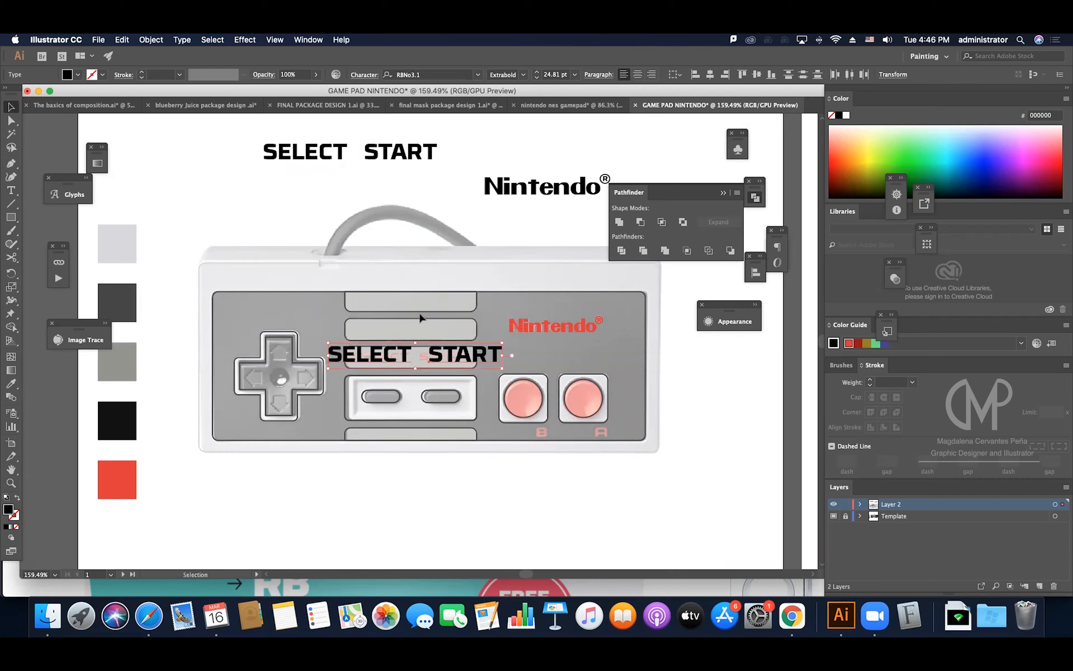
{"action": "key", "text": "i"}
{"action": "left_click", "coordinate": [531, 323]}
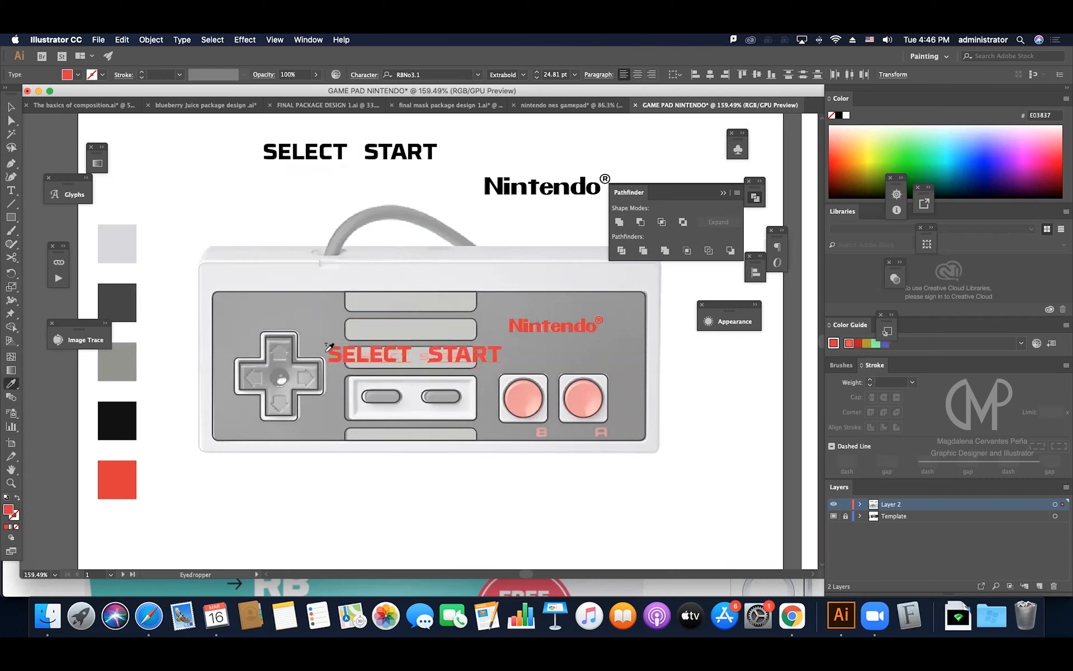
Convert the red SELECT and START copies to outlines and scale them down to fit inside the label strip.
{"action": "key", "text": "v"}
{"action": "left_click", "coordinate": [182, 39]}
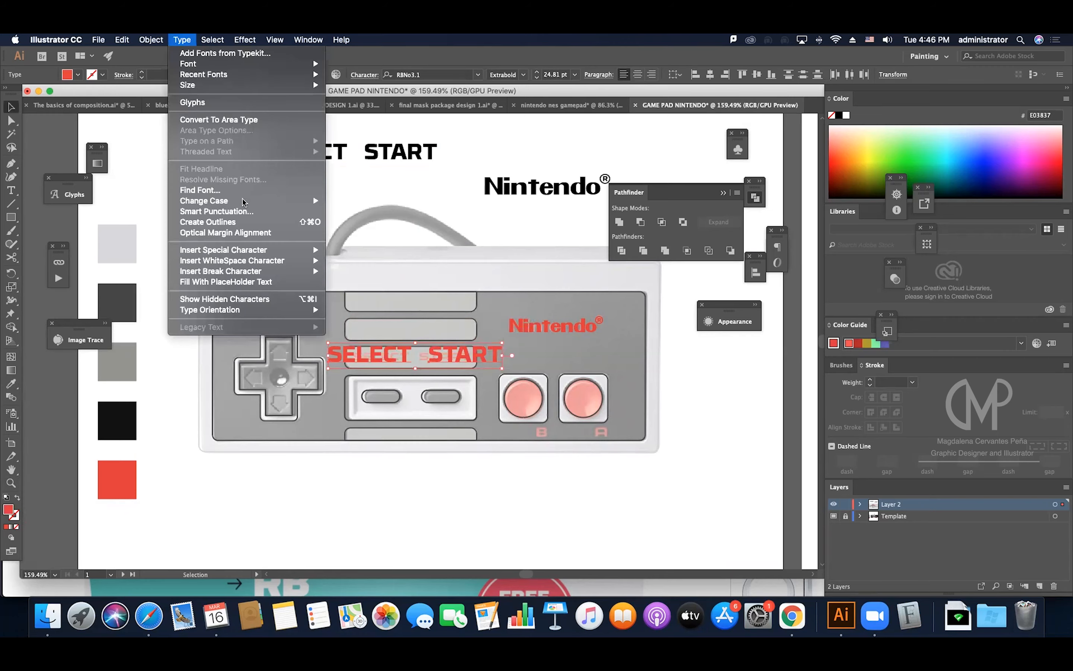
{"action": "left_click", "coordinate": [246, 227]}
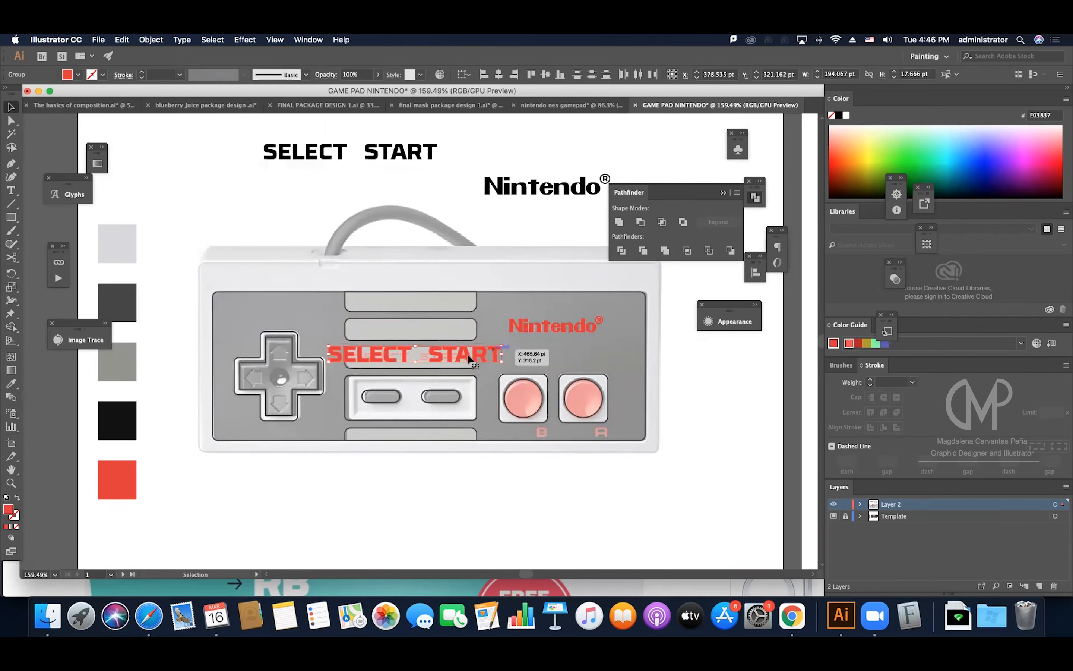
{"action": "left_click_drag", "start_coordinate": [432, 368], "coordinate": [487, 340]}
{"action": "left_click", "coordinate": [506, 340]}
{"action": "left_click", "coordinate": [546, 312]}
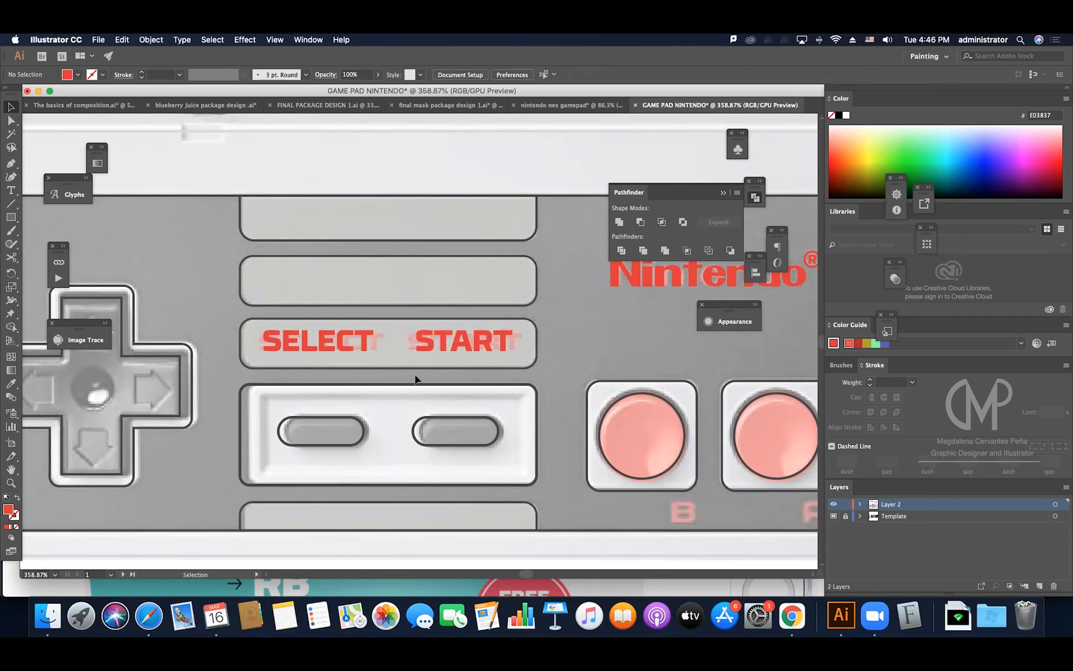
Copy the black START text to the area below it, near the cable, and replace the copy's wording with "B".
{"action": "key", "text": "z"}
{"action": "left_click_drag", "start_coordinate": [397, 336], "coordinate": [322, 375]}
{"action": "key", "text": "v"}
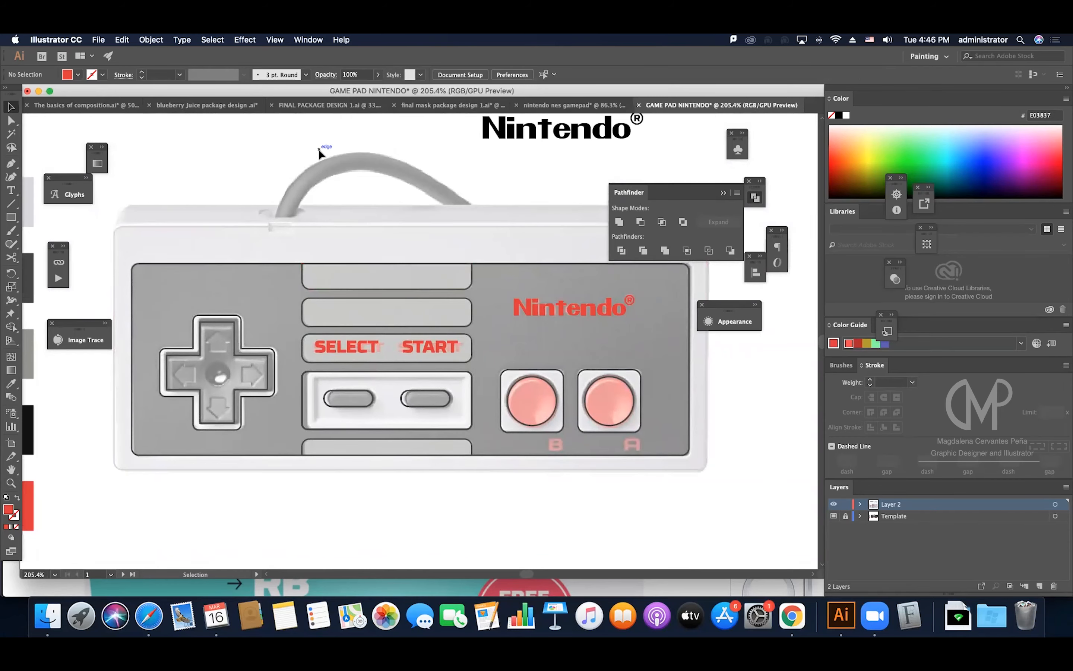
{"action": "scroll", "coordinate": [320, 144], "scroll_direction": "up", "scroll_amount": 3}
{"action": "left_click_drag", "start_coordinate": [343, 131], "coordinate": [465, 242]}
{"action": "double_click", "coordinate": [465, 242]}
{"action": "double_click", "coordinate": [464, 240]}
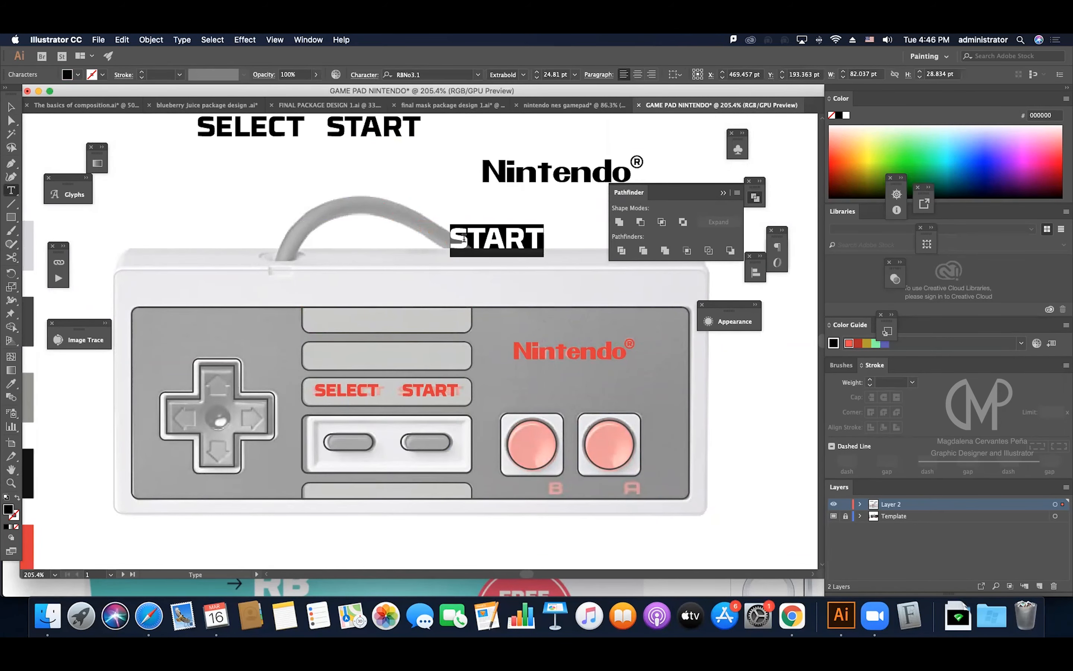
{"action": "type", "text": "B"}
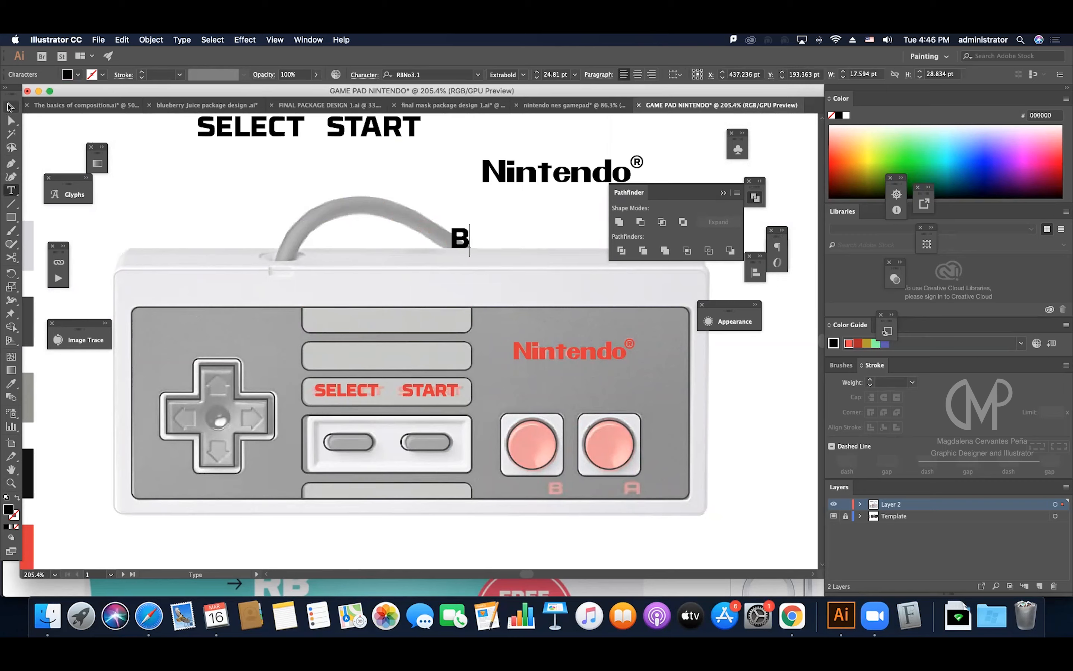
Set the B text's font style to Medium and move it onto the template's B below the round button.
{"action": "left_click", "coordinate": [9, 107]}
{"action": "left_click", "coordinate": [524, 75]}
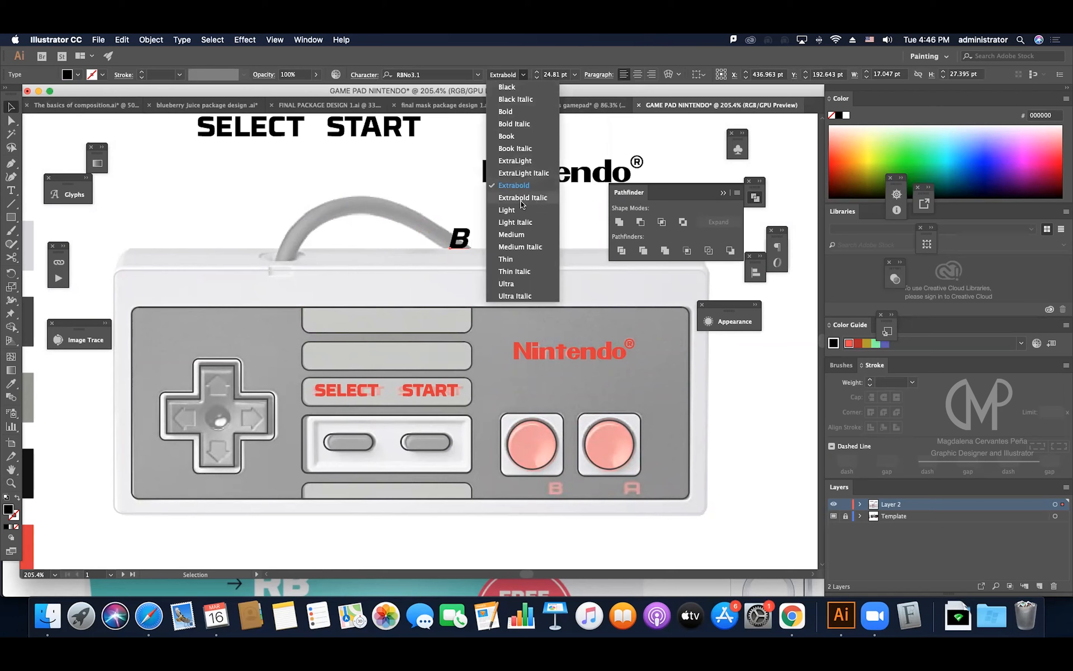
{"action": "left_click", "coordinate": [520, 234]}
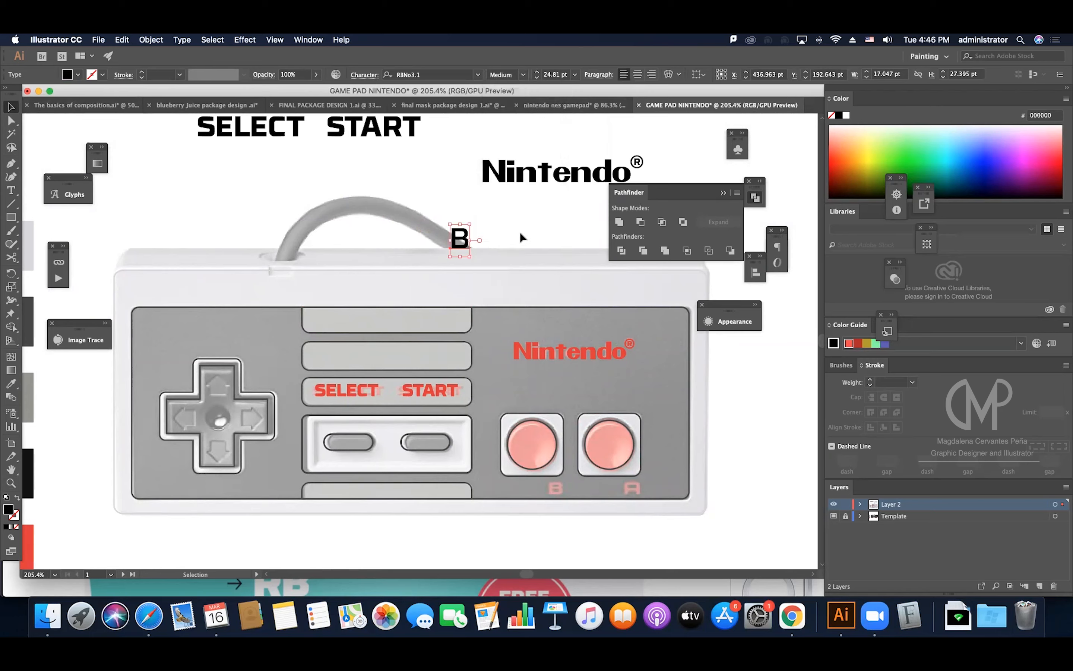
{"action": "left_click", "coordinate": [488, 237]}
{"action": "left_click_drag", "start_coordinate": [467, 249], "coordinate": [559, 499]}
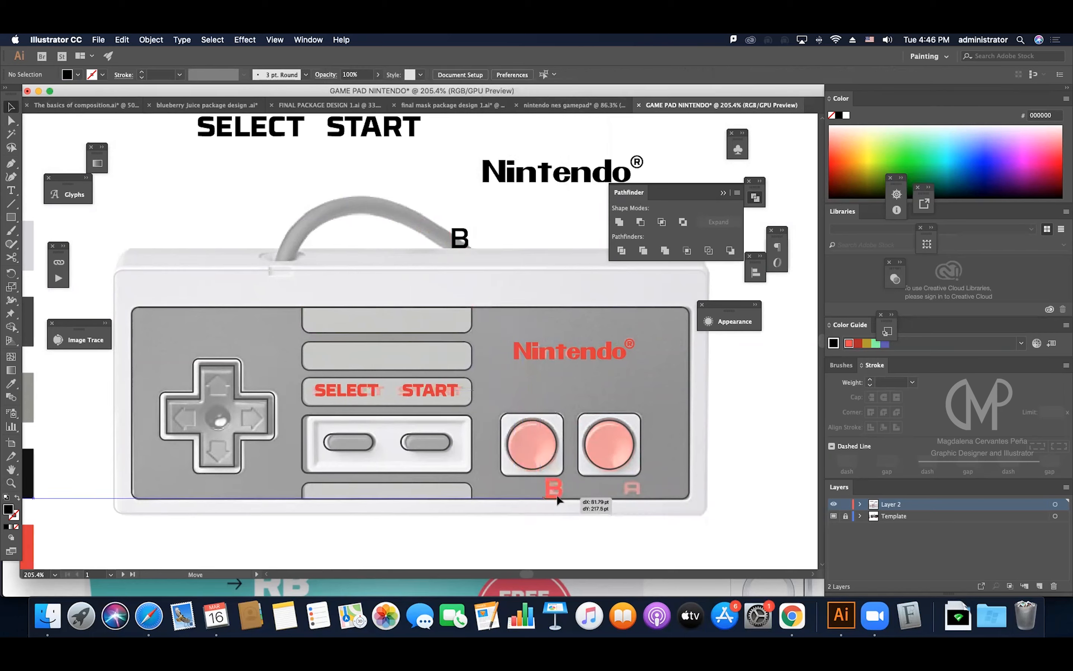
Scale the B down to about 16.54 pt and align it with the template's B.
{"action": "scroll", "coordinate": [559, 492], "scroll_direction": "down", "scroll_amount": 1}
{"action": "key", "text": "z"}
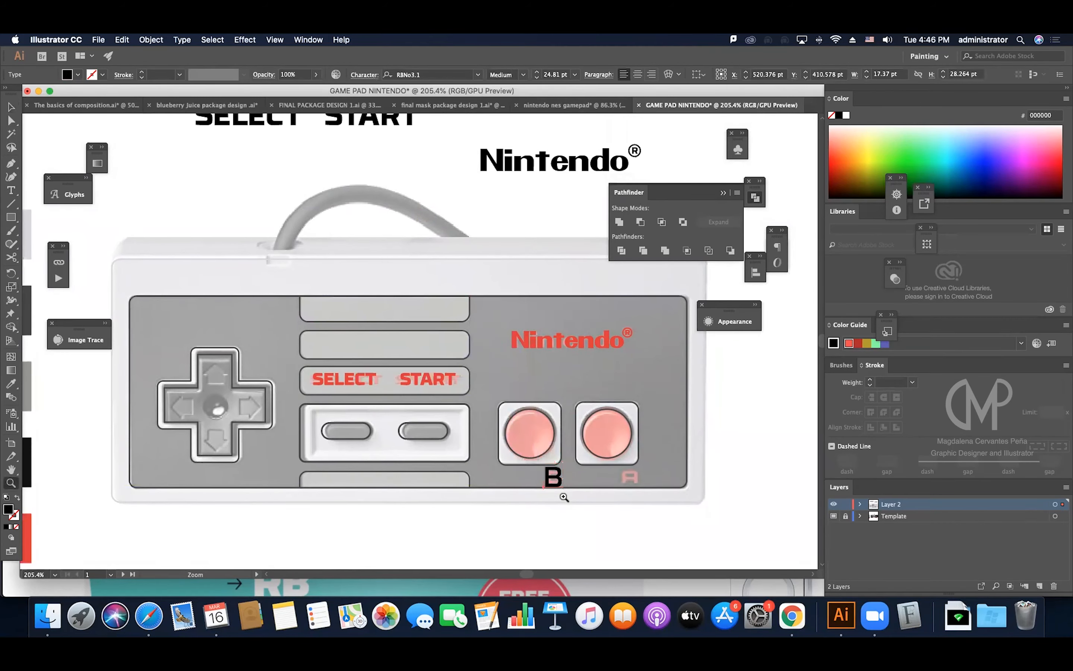
{"action": "left_click_drag", "start_coordinate": [564, 497], "coordinate": [745, 515]}
{"action": "key", "text": "c"}
{"action": "key", "text": "v"}
{"action": "scroll", "coordinate": [604, 461], "scroll_direction": "right", "scroll_amount": 1}
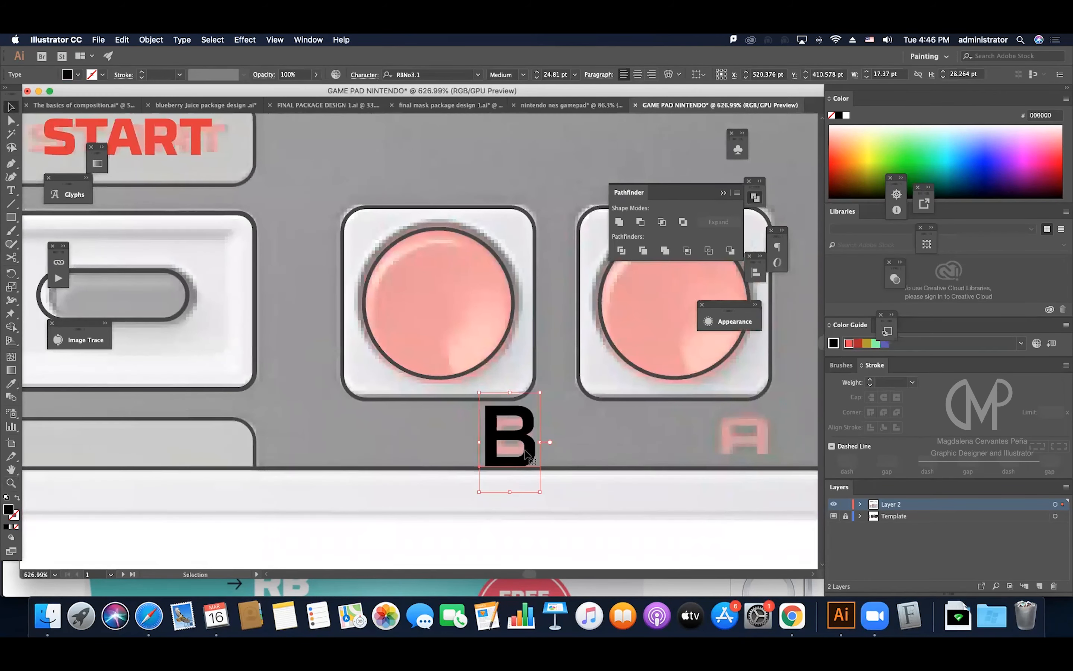
{"action": "left_click_drag", "start_coordinate": [539, 492], "coordinate": [527, 454]}
{"action": "key", "text": "super+minus"}
{"action": "left_click_drag", "start_coordinate": [532, 402], "coordinate": [529, 405]}
Duplicate the B below the other round button and change the copy to read "A".
{"action": "left_click_drag", "start_coordinate": [520, 432], "coordinate": [746, 454]}
{"action": "key", "text": "t"}
{"action": "double_click", "coordinate": [743, 440]}
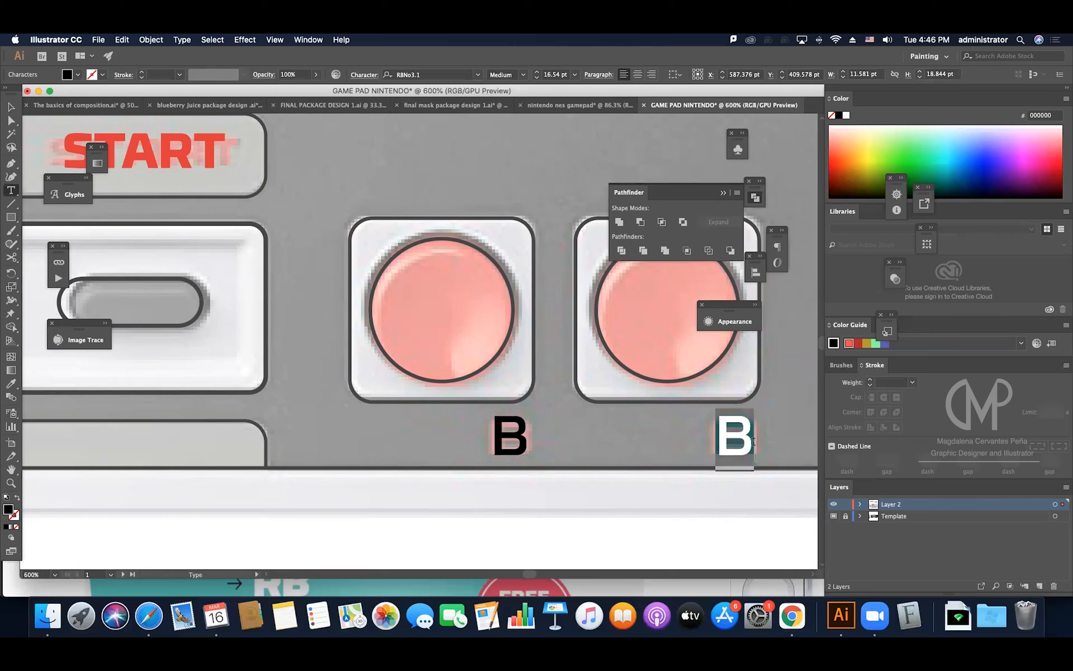
{"action": "type", "text": "a"}
{"action": "key", "text": "BackSpace"}
{"action": "type", "text": "A"}
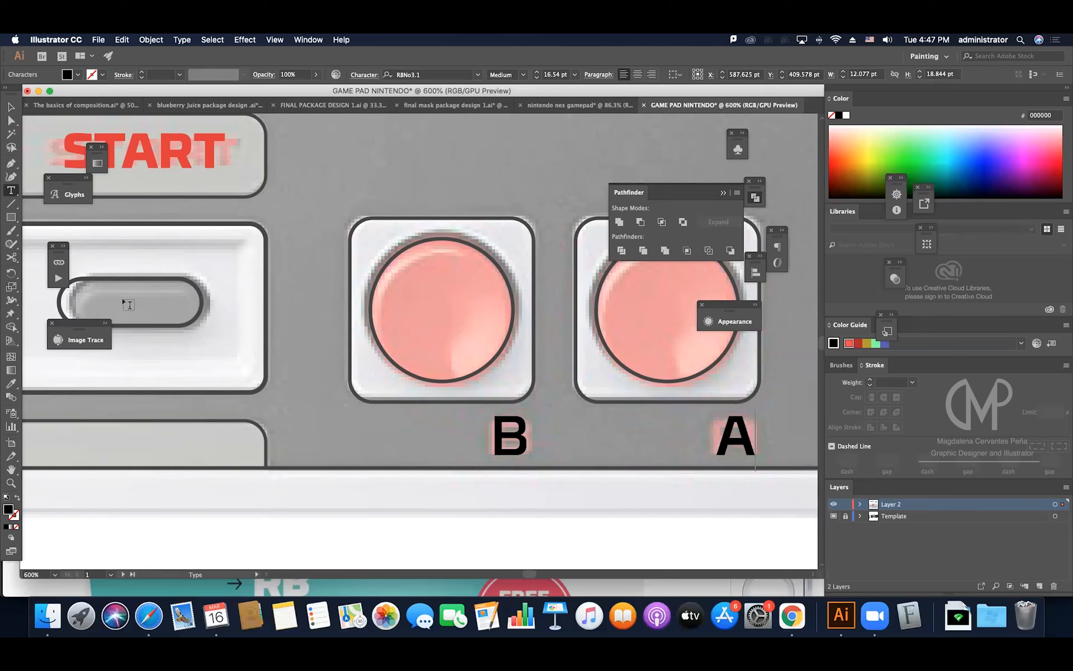
{"action": "left_click", "coordinate": [11, 106]}
{"action": "left_click_drag", "start_coordinate": [727, 445], "coordinate": [704, 452]}
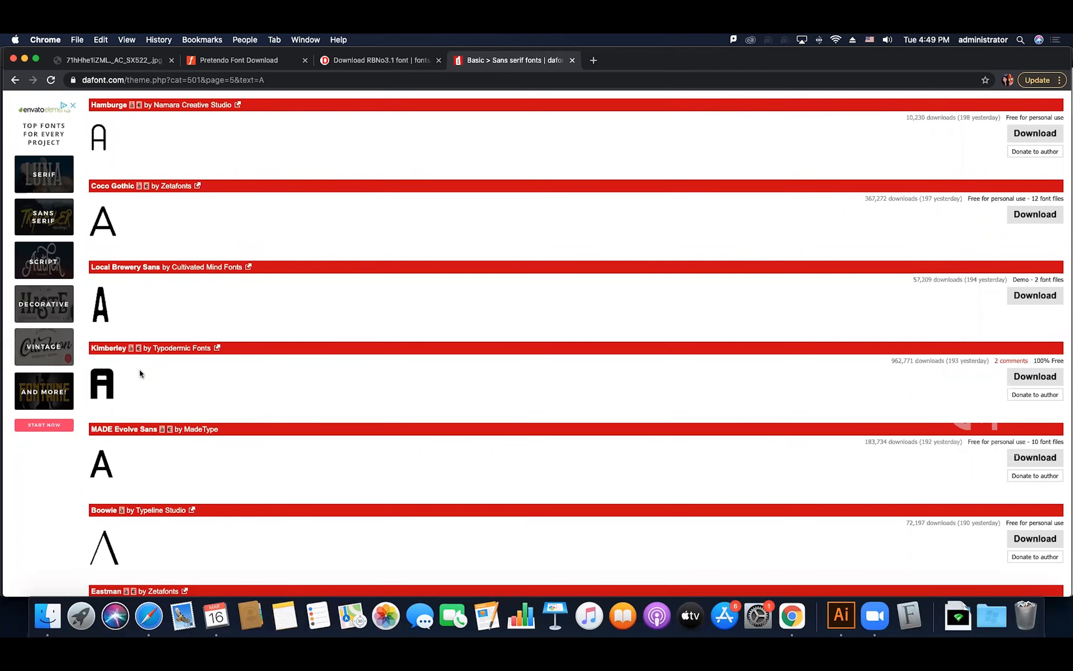
Download the Kimberley font from the dafont page in Chrome and show kimberley.zip in Finder.
{"action": "left_click", "coordinate": [1022, 376]}
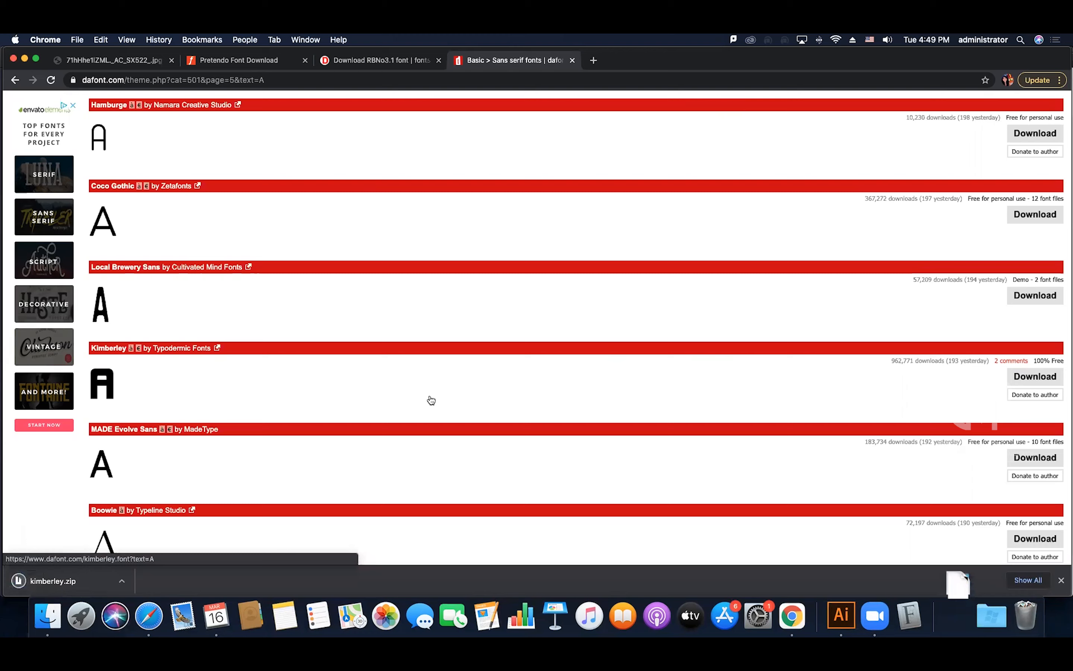
{"action": "left_click", "coordinate": [122, 581]}
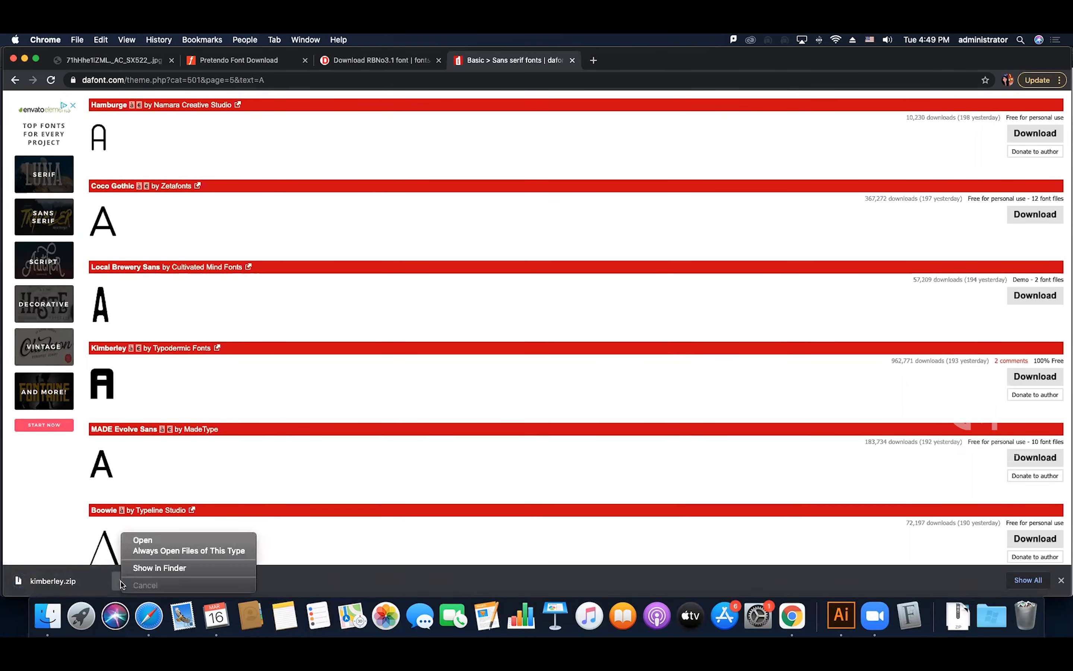
{"action": "left_click", "coordinate": [35, 528]}
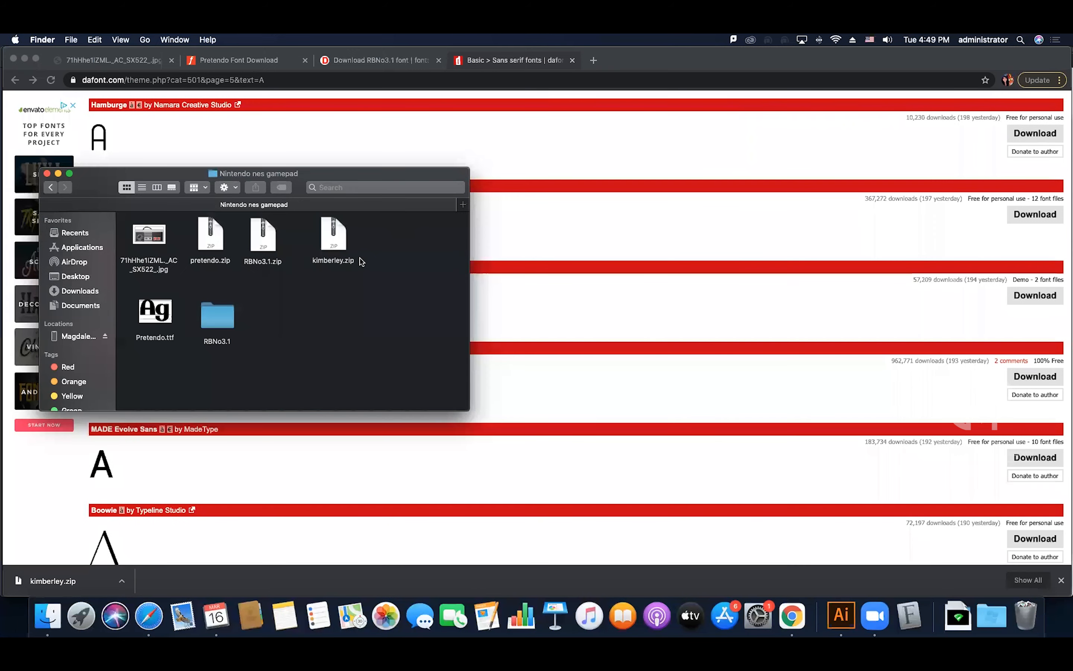
Extract kimberley.zip in the Nintendo nes gamepad folder and open the extracted kimberley folder.
{"action": "left_click_drag", "start_coordinate": [346, 243], "coordinate": [327, 256]}
{"action": "double_click", "coordinate": [327, 255]}
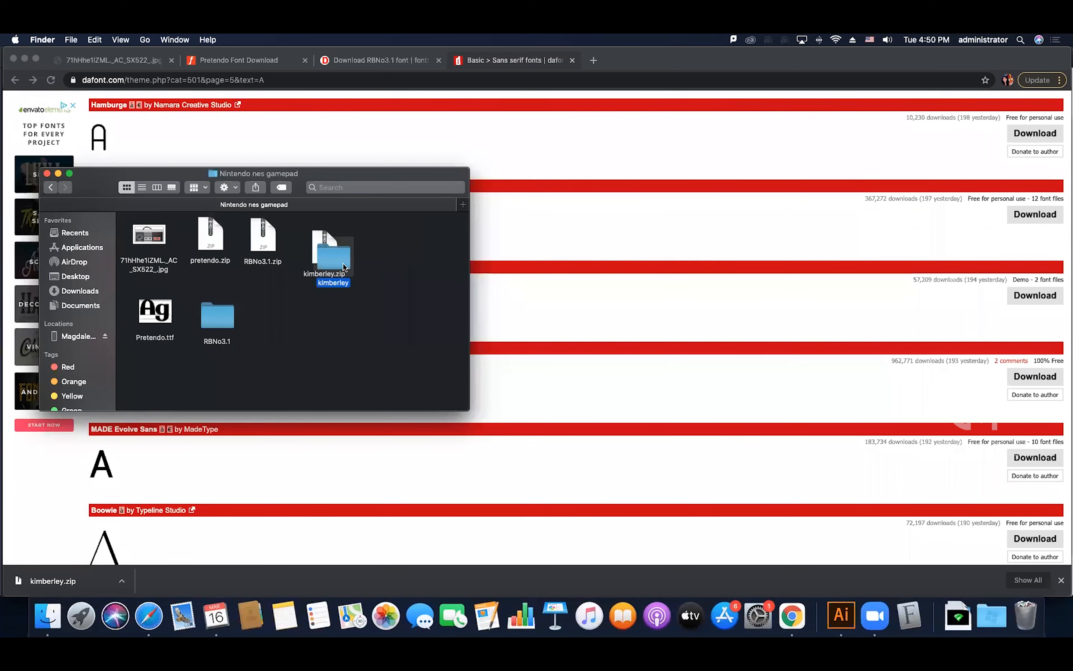
{"action": "double_click", "coordinate": [315, 322]}
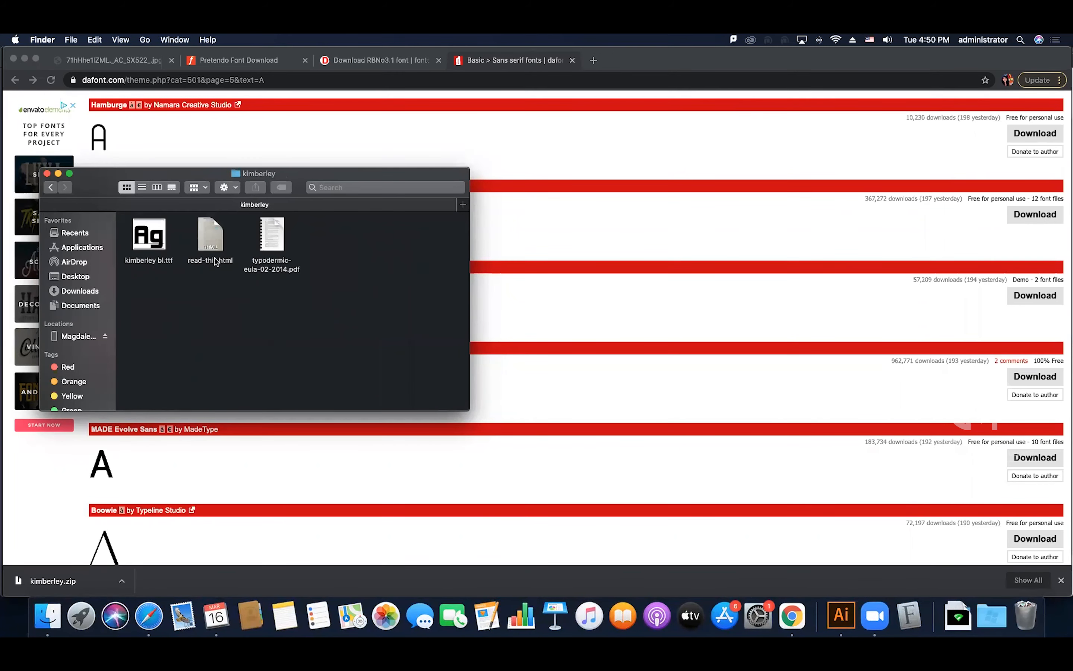
Install the kimberley bl.ttf font, quit Font Book and switch back to Illustrator.
{"action": "left_click", "coordinate": [154, 238]}
{"action": "double_click", "coordinate": [154, 238]}
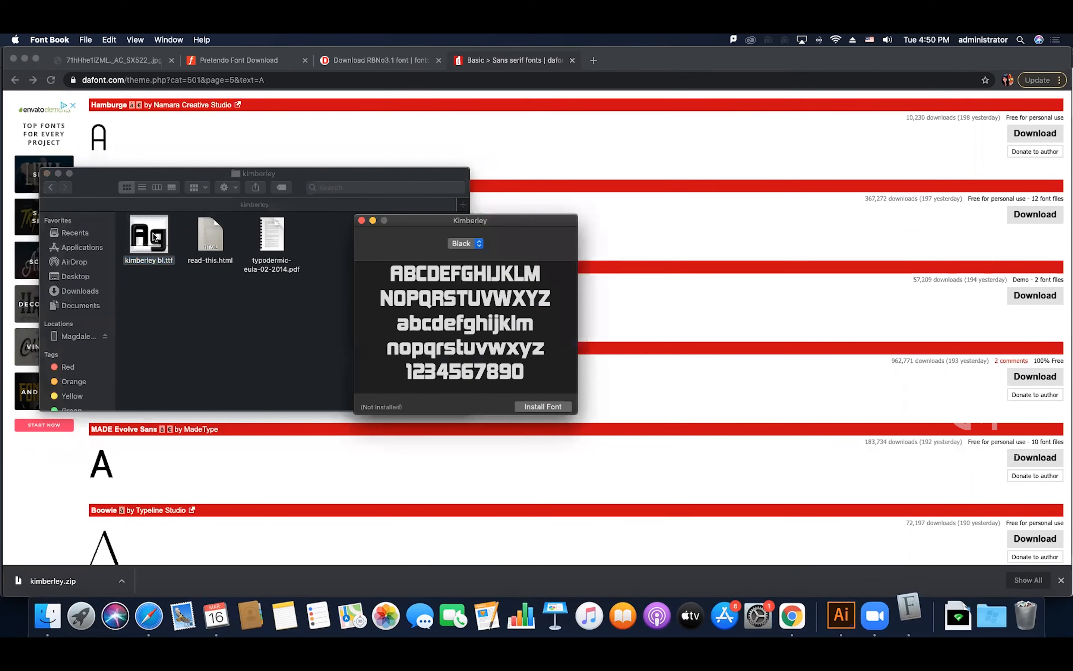
{"action": "left_click", "coordinate": [559, 407]}
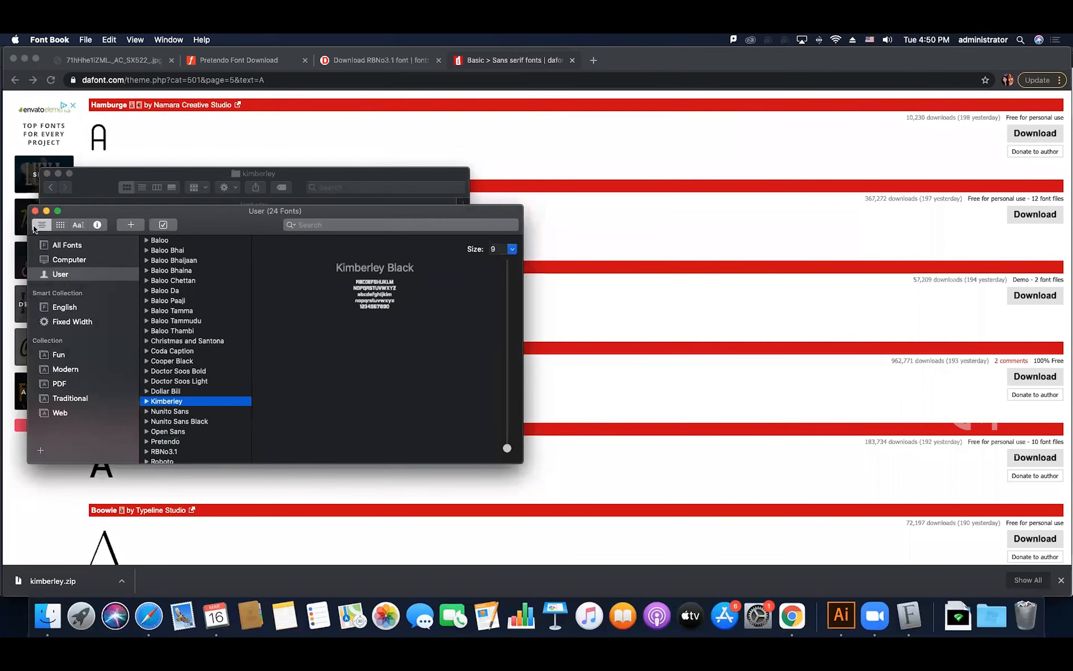
{"action": "key", "text": "super+q"}
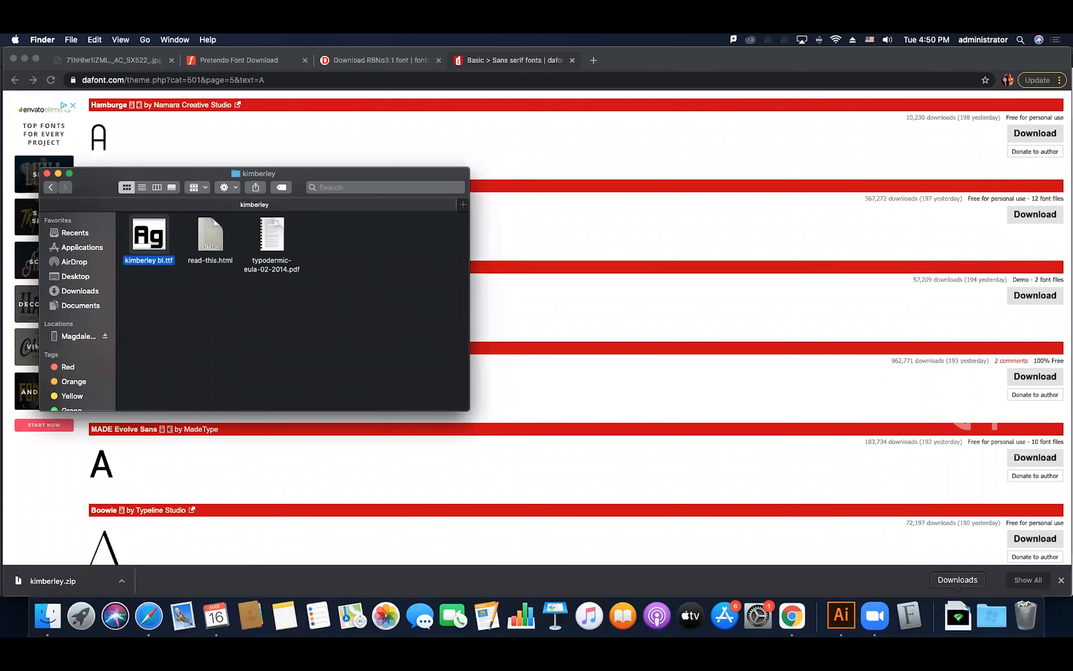
{"action": "left_click", "coordinate": [847, 623]}
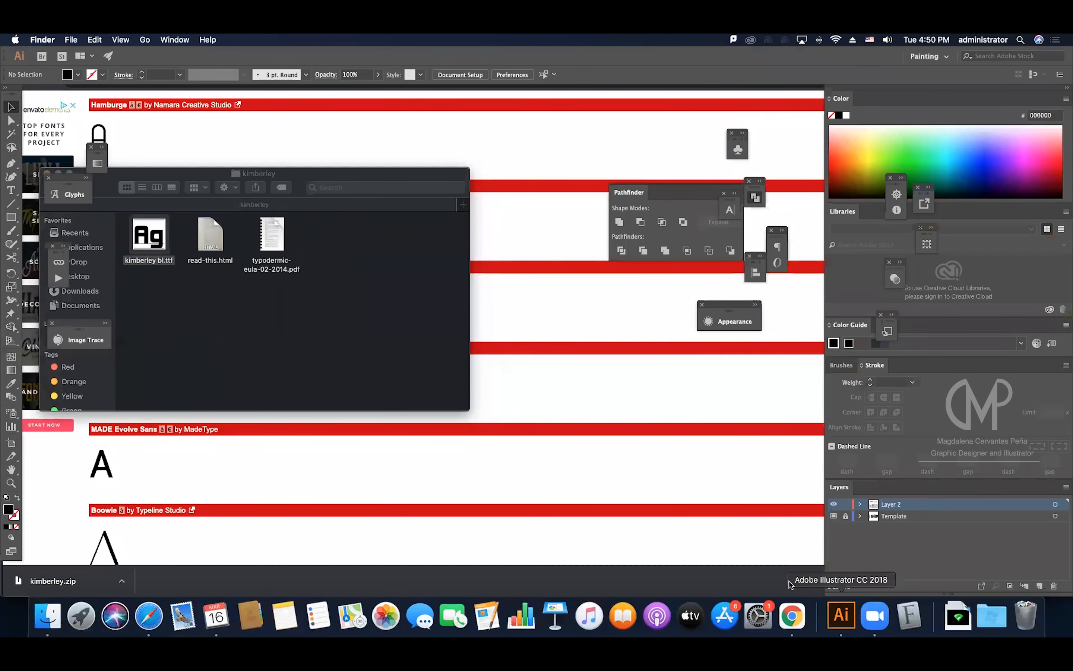
Switch to Illustrator and add an "A" text below the first round button, over the template's B label.
{"action": "left_click", "coordinate": [833, 604]}
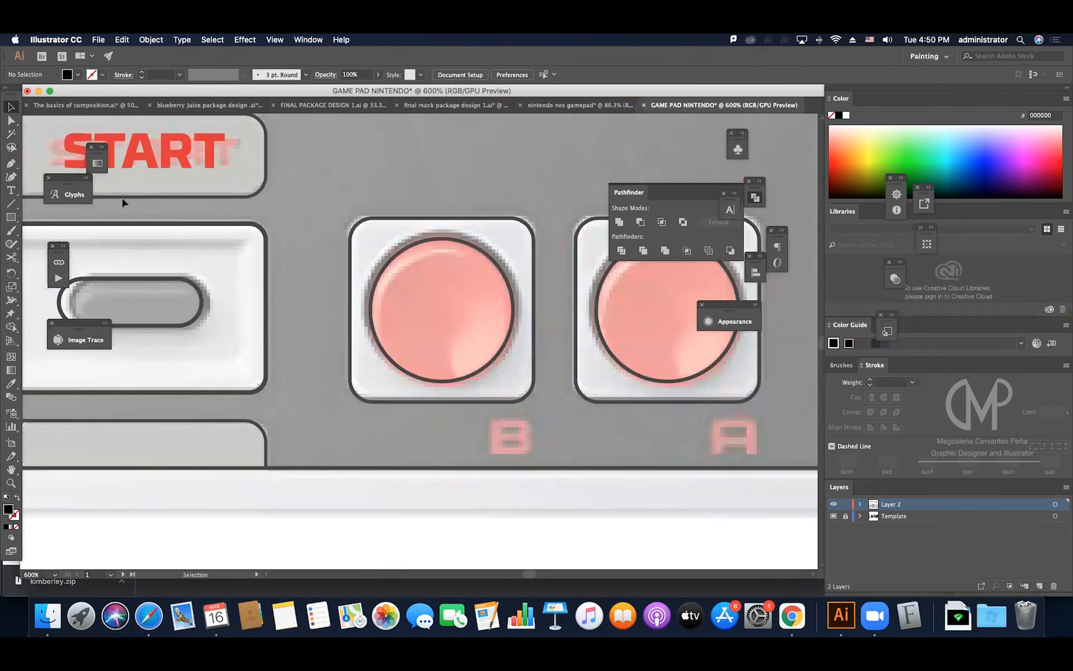
{"action": "left_click", "coordinate": [11, 190]}
{"action": "left_click", "coordinate": [495, 448]}
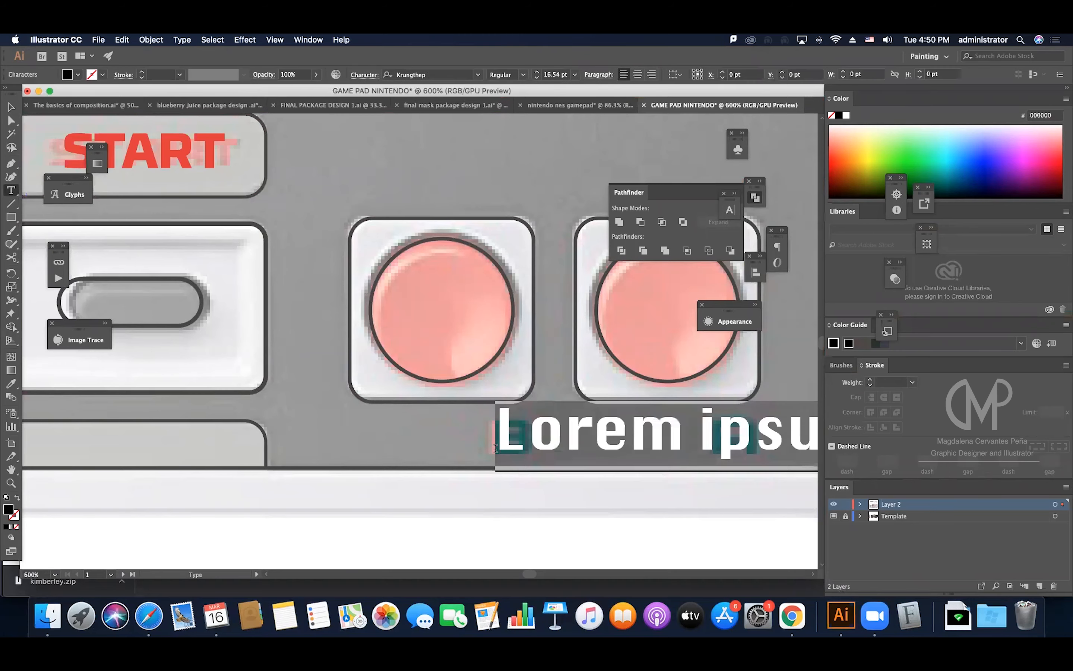
{"action": "type", "text": "A"}
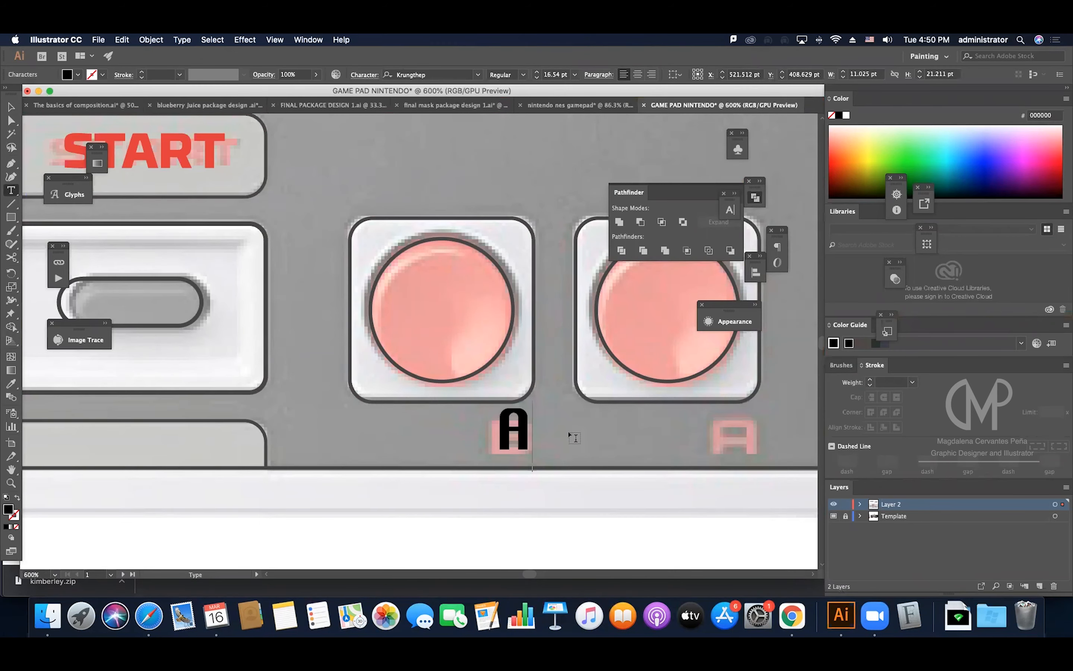
{"action": "left_click", "coordinate": [9, 106]}
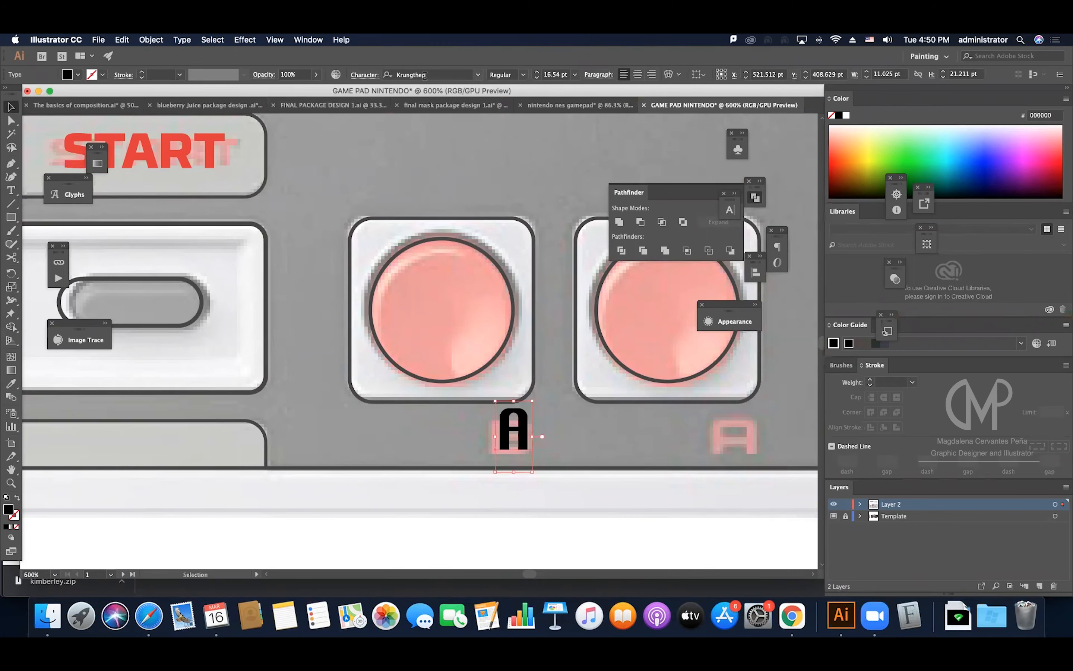
Set the new letter's font to KimberleyBl-Regular, searching for "kim" with the font filter on All Classes.
{"action": "left_click", "coordinate": [400, 74]}
{"action": "type", "text": "ki"}
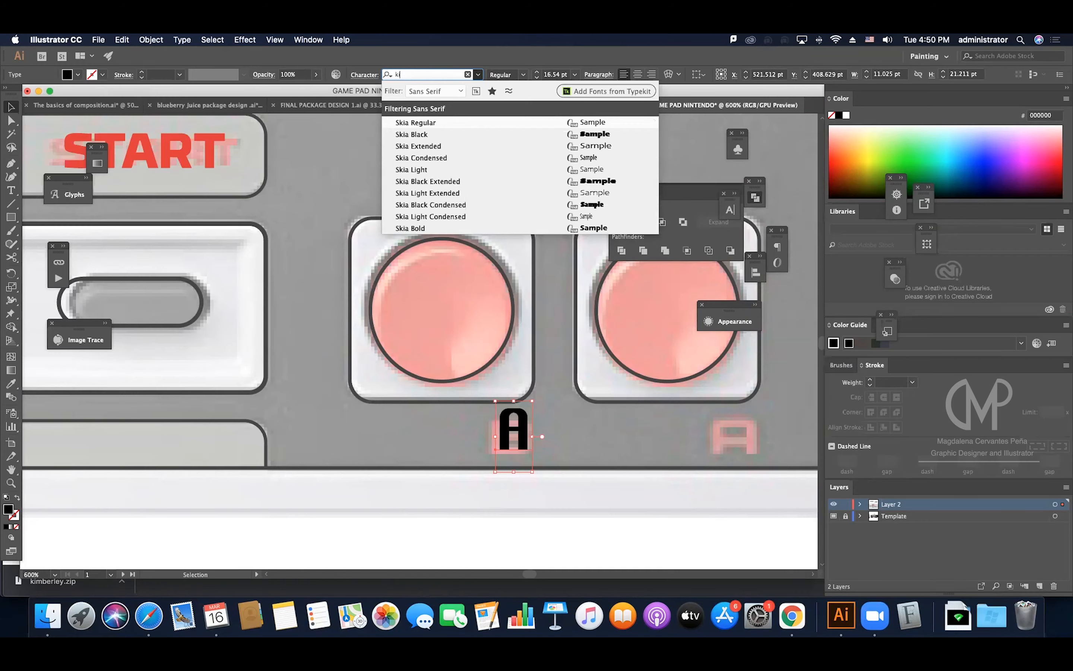
{"action": "key", "text": "BackSpace"}
{"action": "key", "text": "BackSpace"}
{"action": "left_click", "coordinate": [415, 93]}
{"action": "left_click", "coordinate": [422, 104]}
{"action": "type", "text": "kim"}
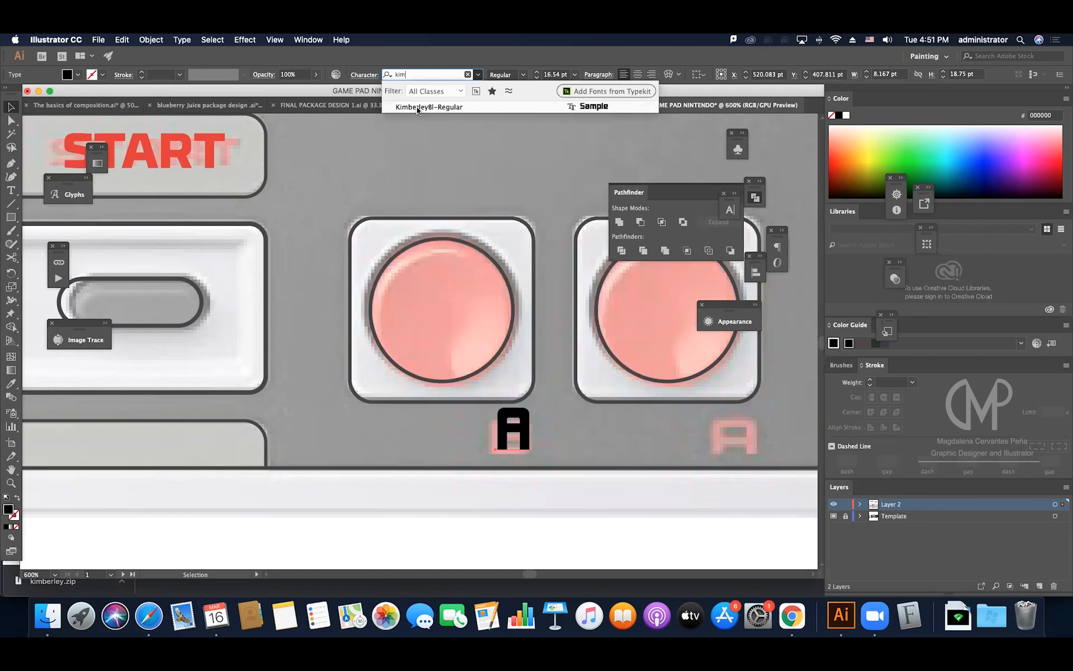
{"action": "left_click", "coordinate": [417, 107]}
Align the A over the template label, duplicate it below the second round button, and change the first letter to "B".
{"action": "mouse_move", "coordinate": [509, 425]}
{"action": "left_mouse_down"}
{"action": "mouse_move", "coordinate": [729, 431]}
{"action": "mouse_move", "coordinate": [499, 445]}
{"action": "left_mouse_up"}
{"action": "double_click", "coordinate": [508, 442]}
{"action": "double_click", "coordinate": [513, 437]}
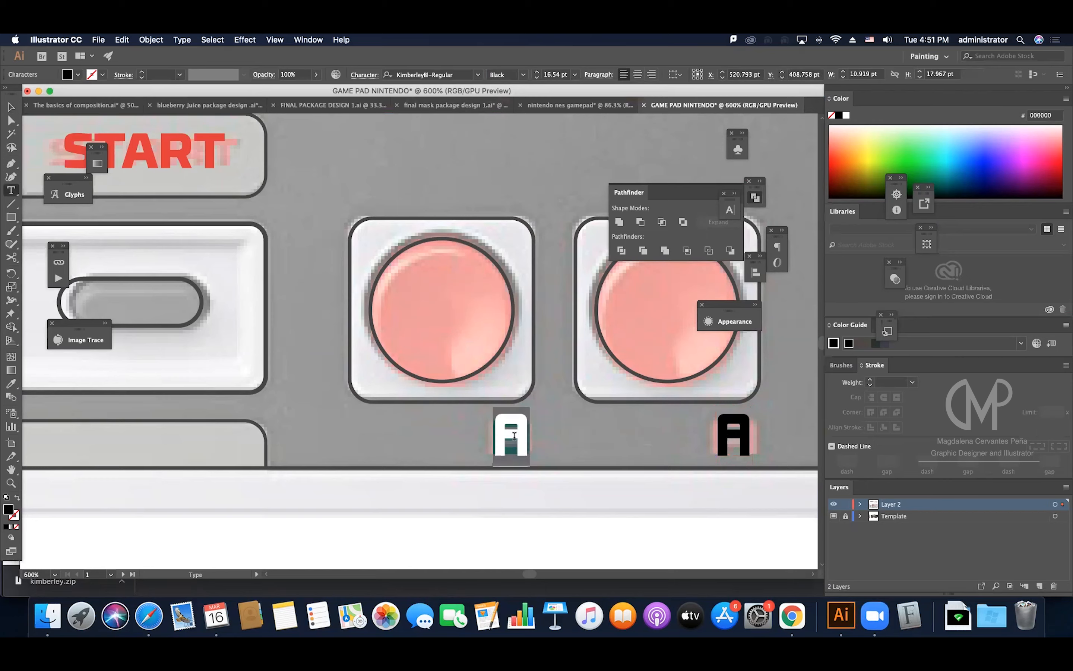
{"action": "type", "text": "b"}
{"action": "double_click", "coordinate": [514, 435]}
{"action": "type", "text": "B"}
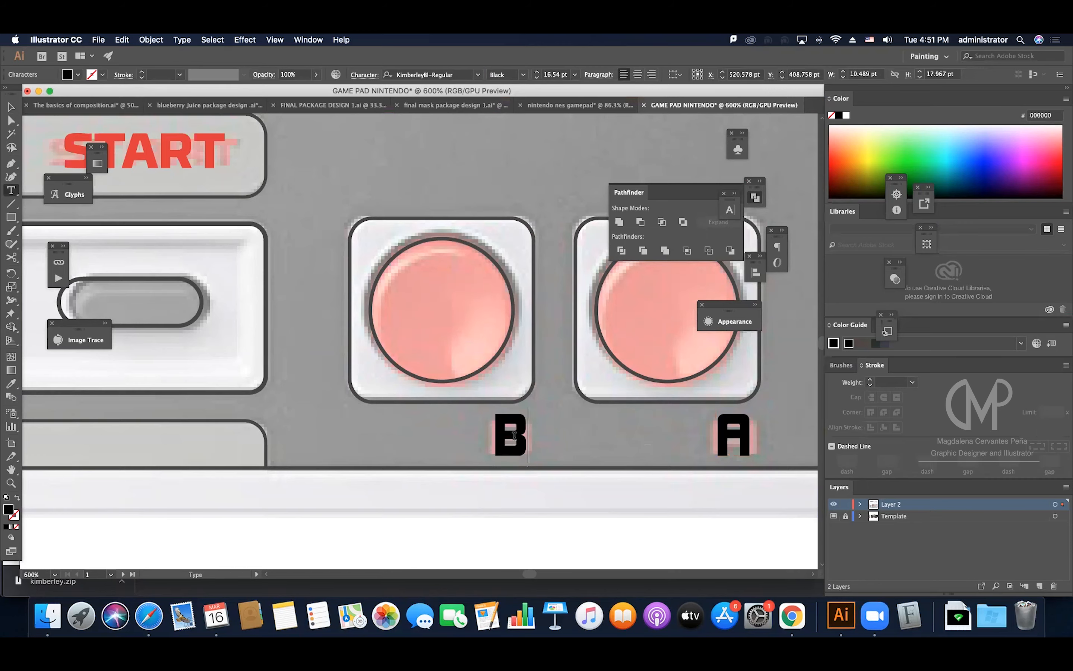
{"action": "left_click", "coordinate": [14, 105]}
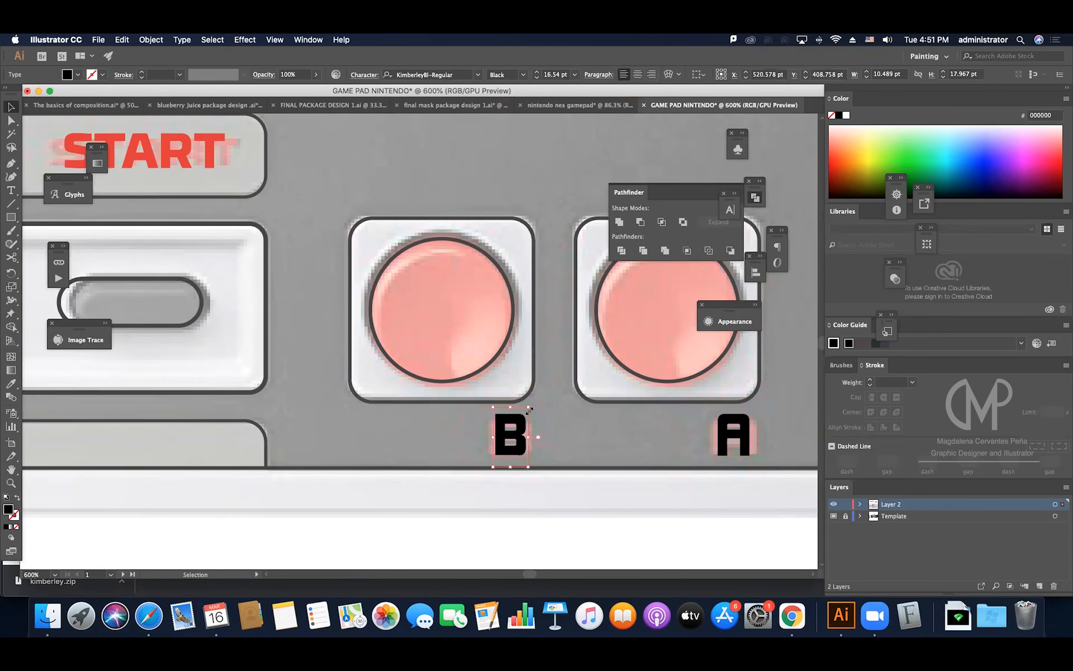
Recolour the B and A labels red by sampling the START lettering with the Eyedropper.
{"action": "left_click", "coordinate": [572, 416]}
{"action": "key", "text": "z"}
{"action": "left_click_drag", "start_coordinate": [572, 417], "coordinate": [364, 466]}
{"action": "key", "text": "v"}
{"action": "left_click", "coordinate": [553, 426]}
{"action": "left_click", "coordinate": [618, 422], "text": "shift"}
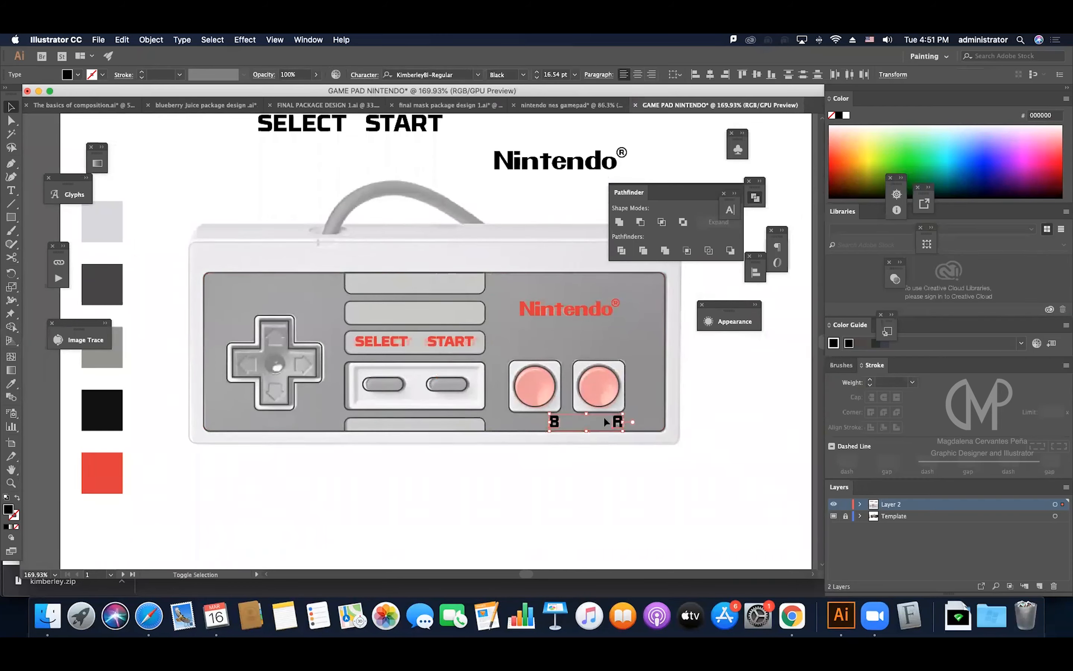
{"action": "key", "text": "o"}
{"action": "key", "text": "i"}
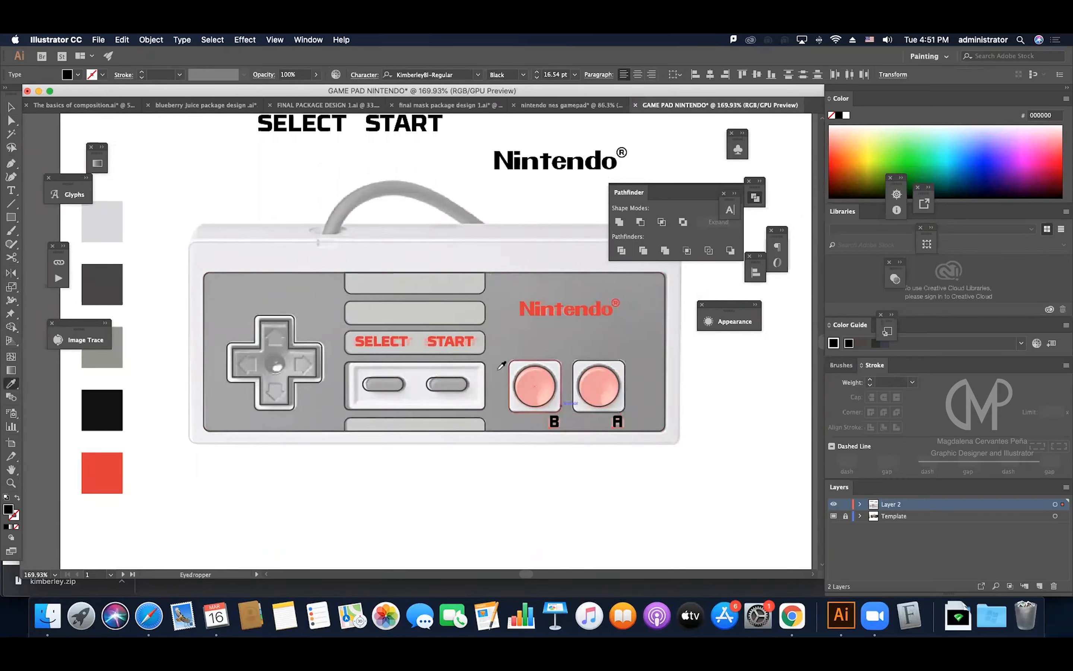
{"action": "left_click", "coordinate": [453, 343]}
{"action": "key", "text": "v"}
{"action": "left_click", "coordinate": [598, 467]}
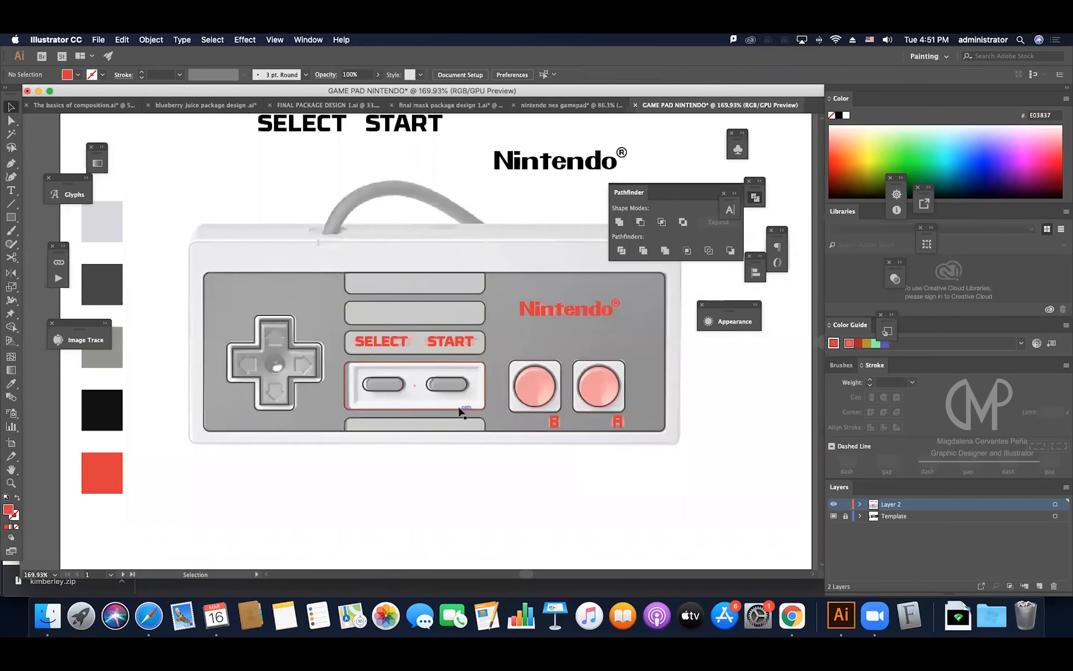
Draw a red circle about 20.5 pt in diameter and position it in the middle of the D-pad cross.
{"action": "key", "text": "z"}
{"action": "left_click_drag", "start_coordinate": [258, 352], "coordinate": [354, 358]}
{"action": "left_click_drag", "start_coordinate": [10, 216], "coordinate": [36, 243]}
{"action": "left_click_drag", "start_coordinate": [277, 357], "coordinate": [330, 407]}
{"action": "key", "text": "v"}
{"action": "left_click_drag", "start_coordinate": [301, 365], "coordinate": [309, 378]}
{"action": "left_click", "coordinate": [304, 275]}
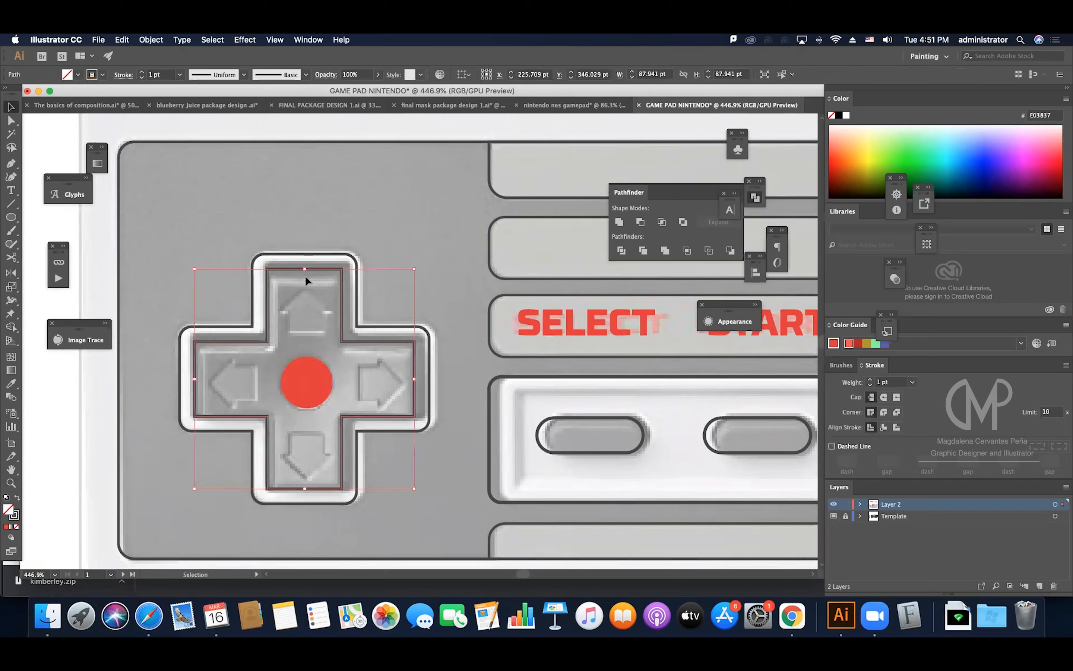
{"action": "left_click_drag", "start_coordinate": [320, 390], "coordinate": [315, 388]}
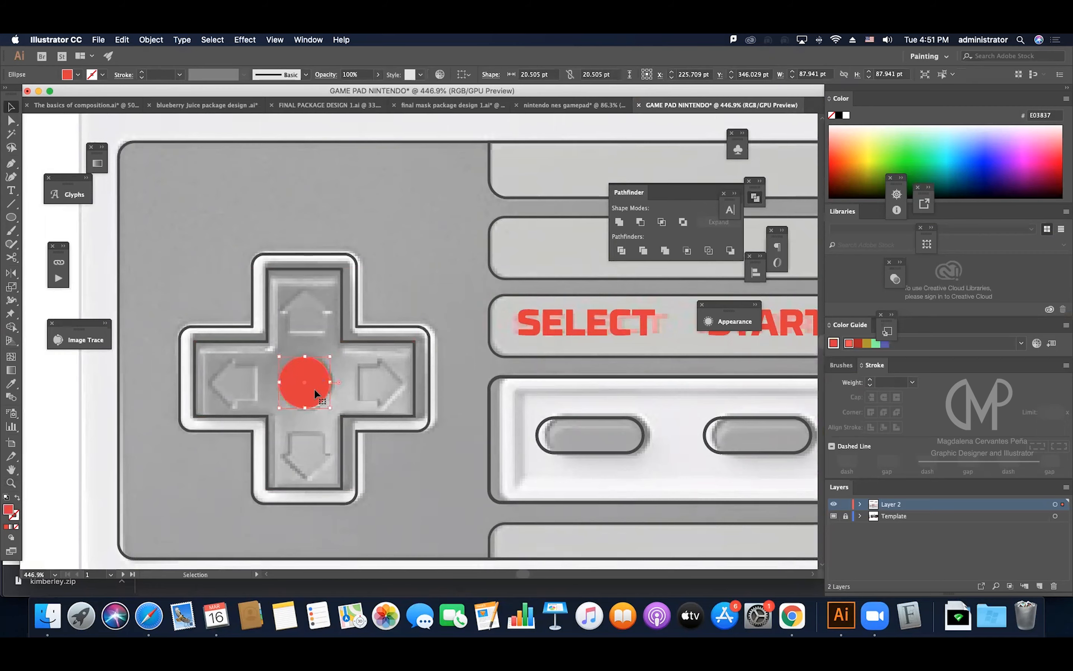
{"action": "left_click", "coordinate": [292, 338]}
{"action": "left_click", "coordinate": [310, 363]}
Draw a rectangle about 15.8 by 9.4 pt over the up arrow's stem and give it the light grey outline style.
{"action": "key", "text": "z"}
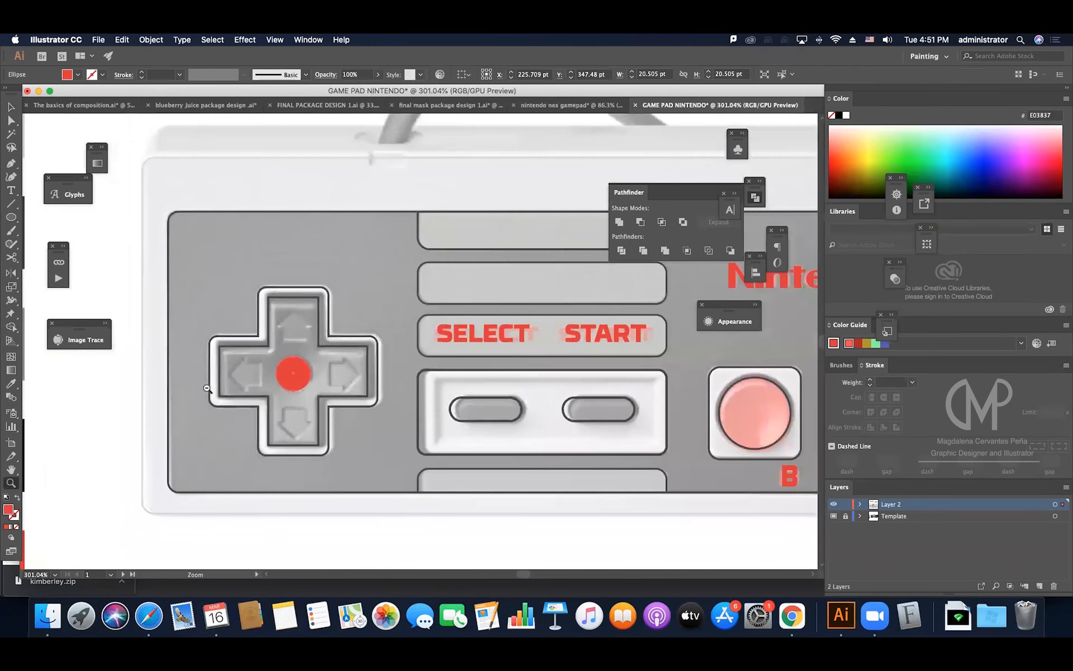
{"action": "left_click", "coordinate": [229, 380], "text": "alt"}
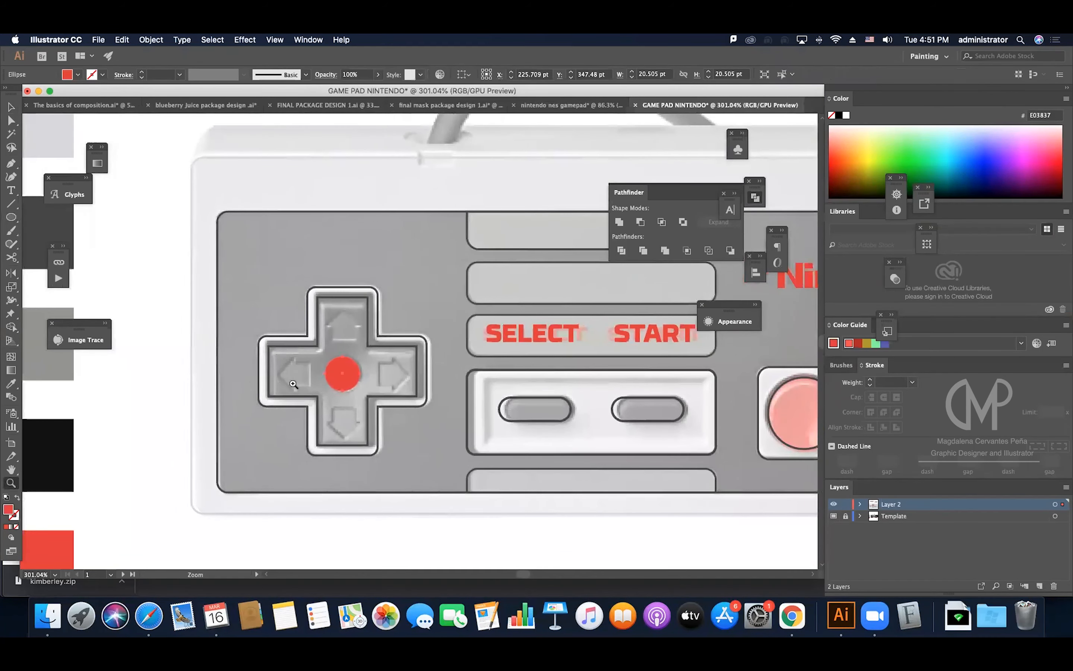
{"action": "left_click_drag", "start_coordinate": [293, 385], "coordinate": [428, 393]}
{"action": "key", "text": "c"}
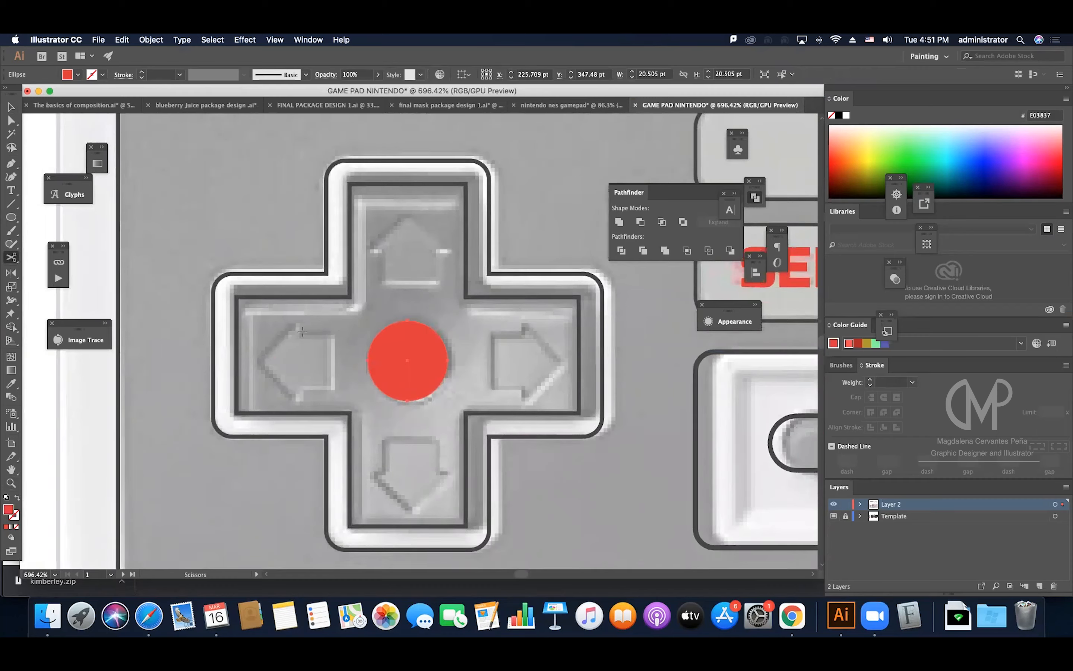
{"action": "key", "text": "m"}
{"action": "key", "text": "l"}
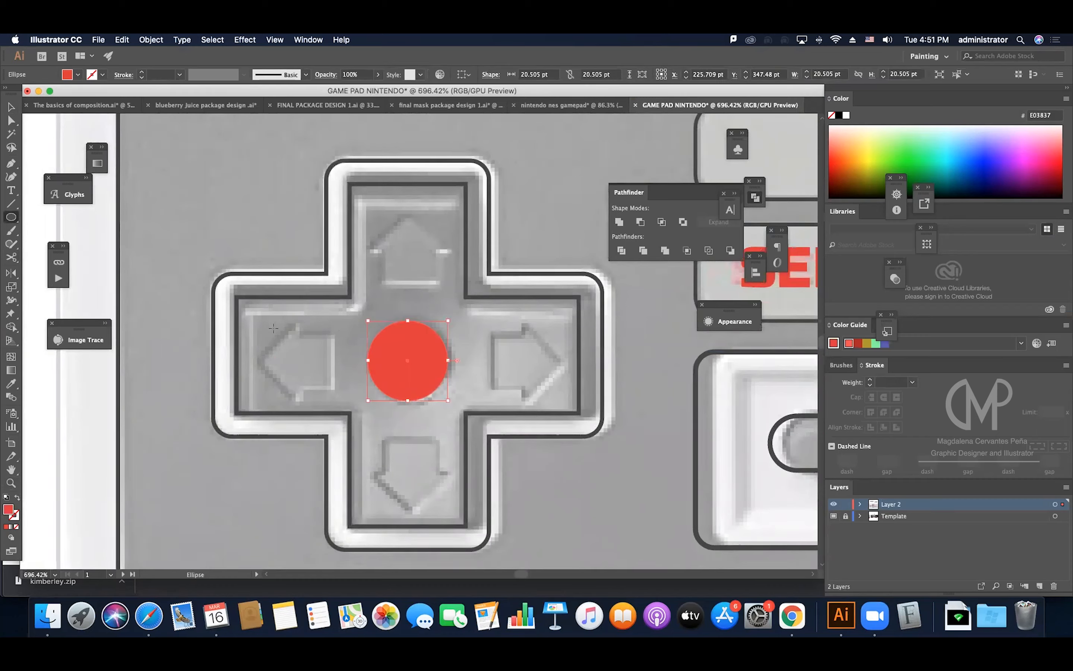
{"action": "key", "text": "m"}
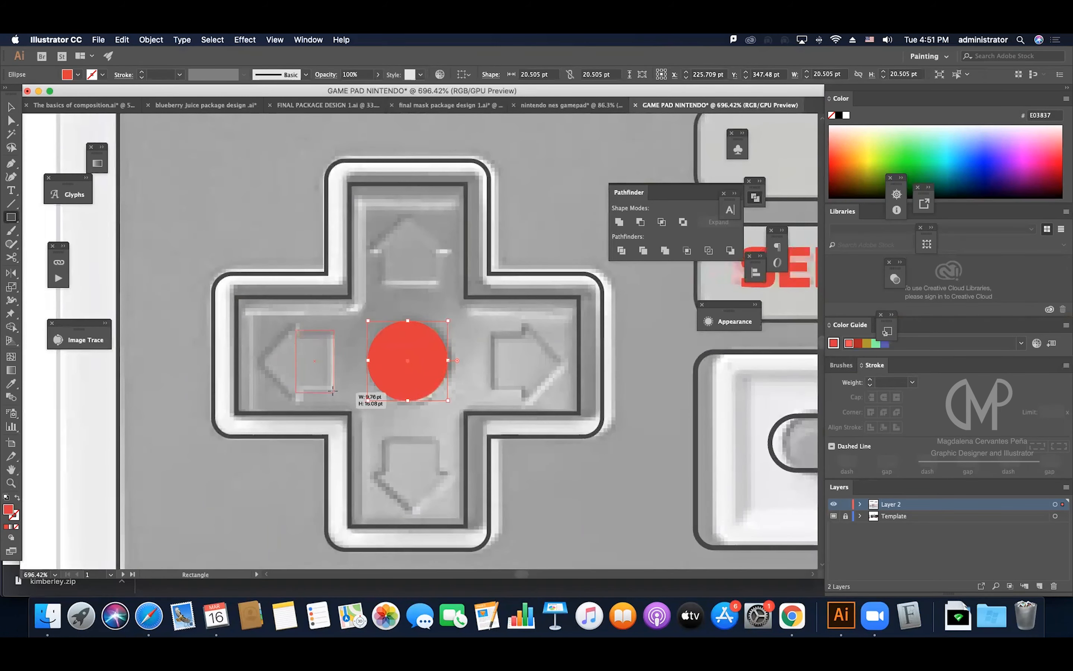
{"action": "left_click_drag", "start_coordinate": [377, 251], "coordinate": [441, 287]}
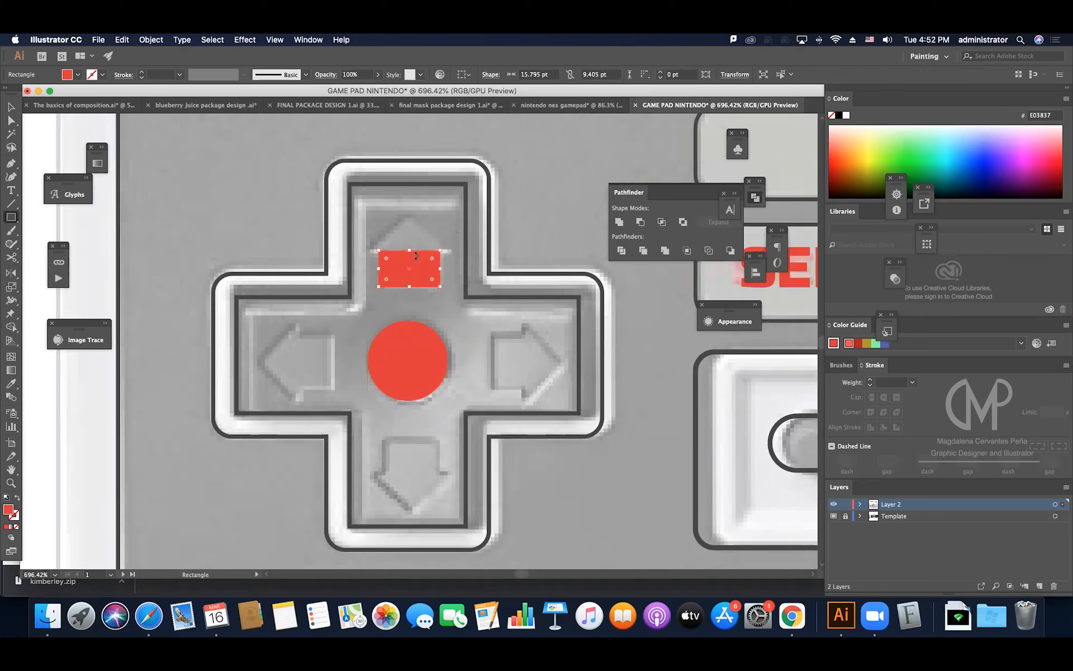
{"action": "key", "text": "i"}
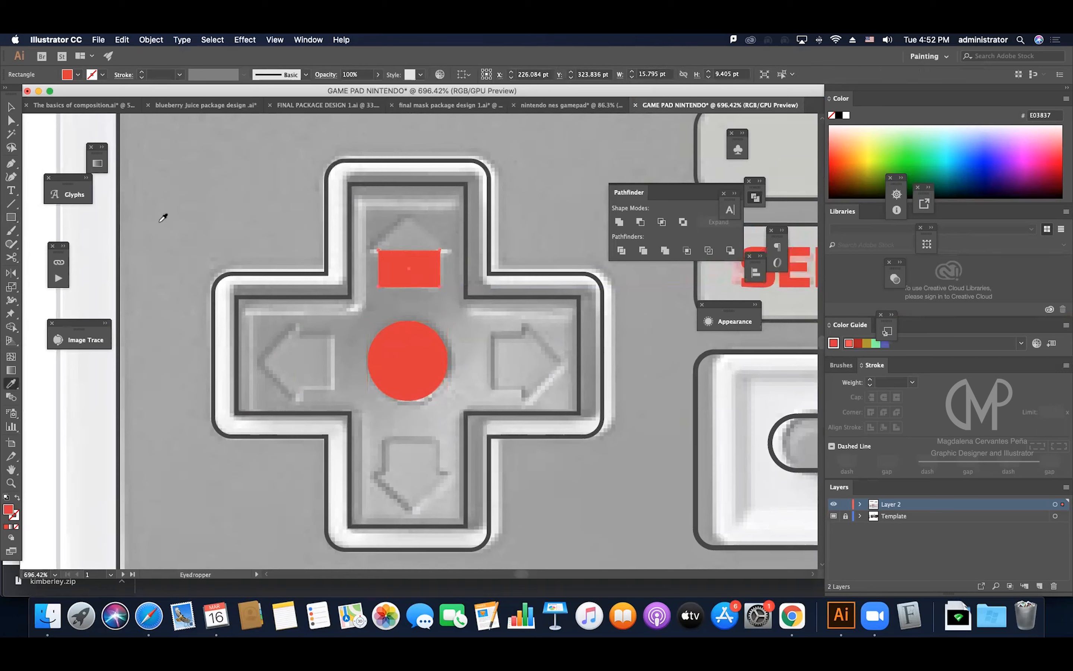
{"action": "left_click", "coordinate": [60, 301]}
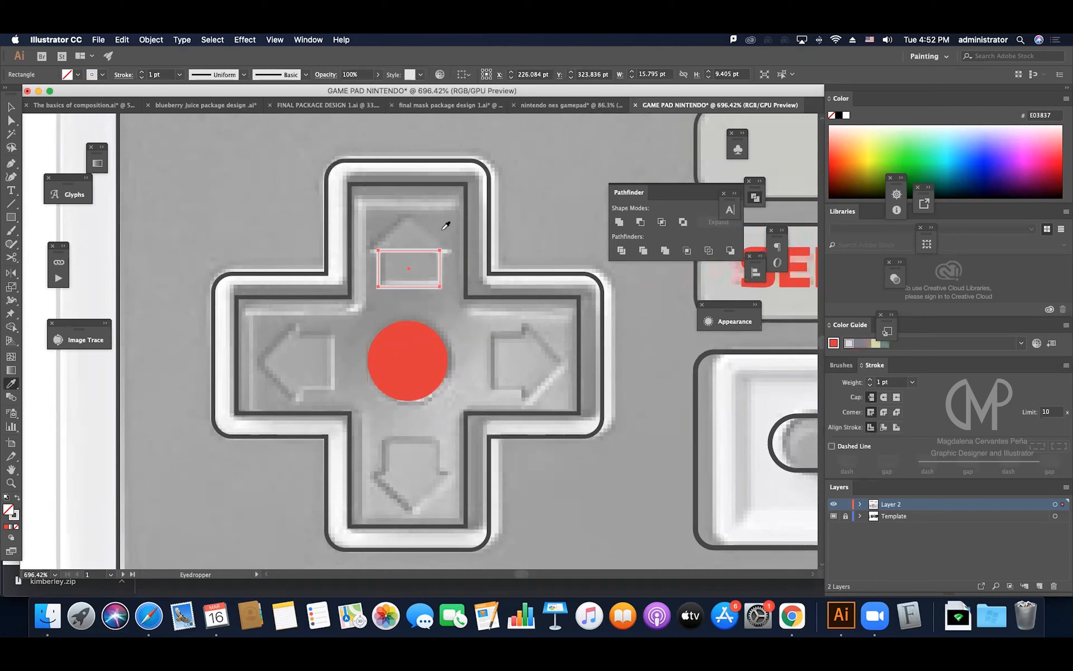
Duplicate the stem rectangle directly above, widen the copy to about 20.5 pt, and centre the two rectangles horizontally.
{"action": "key", "text": "v"}
{"action": "left_click", "coordinate": [447, 214]}
{"action": "left_click", "coordinate": [430, 251]}
{"action": "left_click_drag", "start_coordinate": [412, 284], "coordinate": [419, 248]}
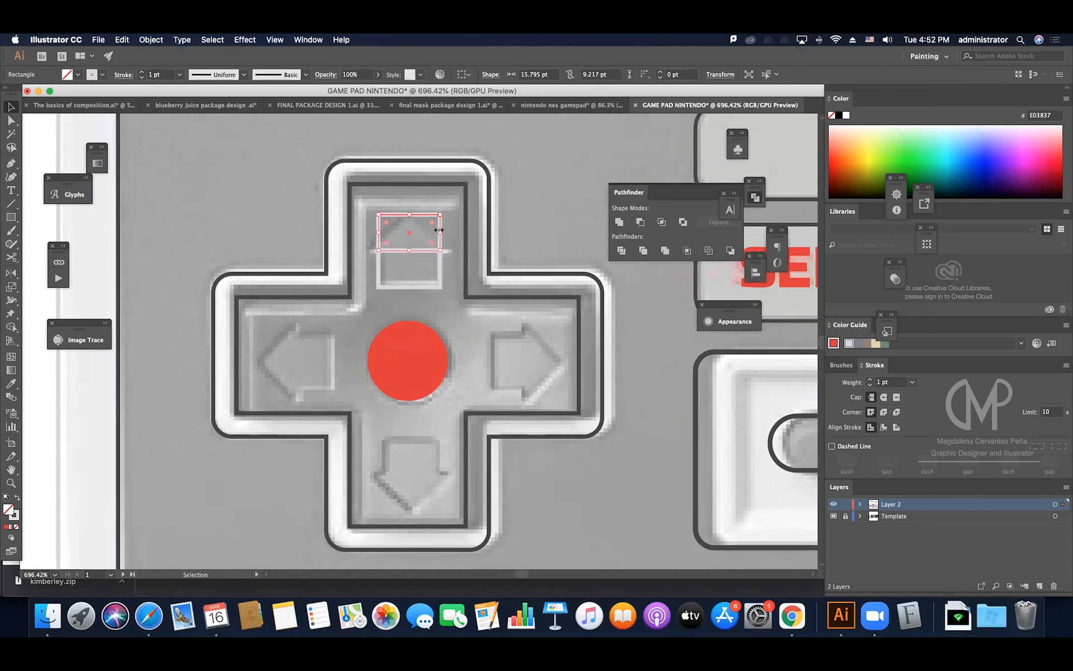
{"action": "left_click_drag", "start_coordinate": [440, 231], "coordinate": [448, 231]}
{"action": "left_click_drag", "start_coordinate": [380, 233], "coordinate": [367, 234]}
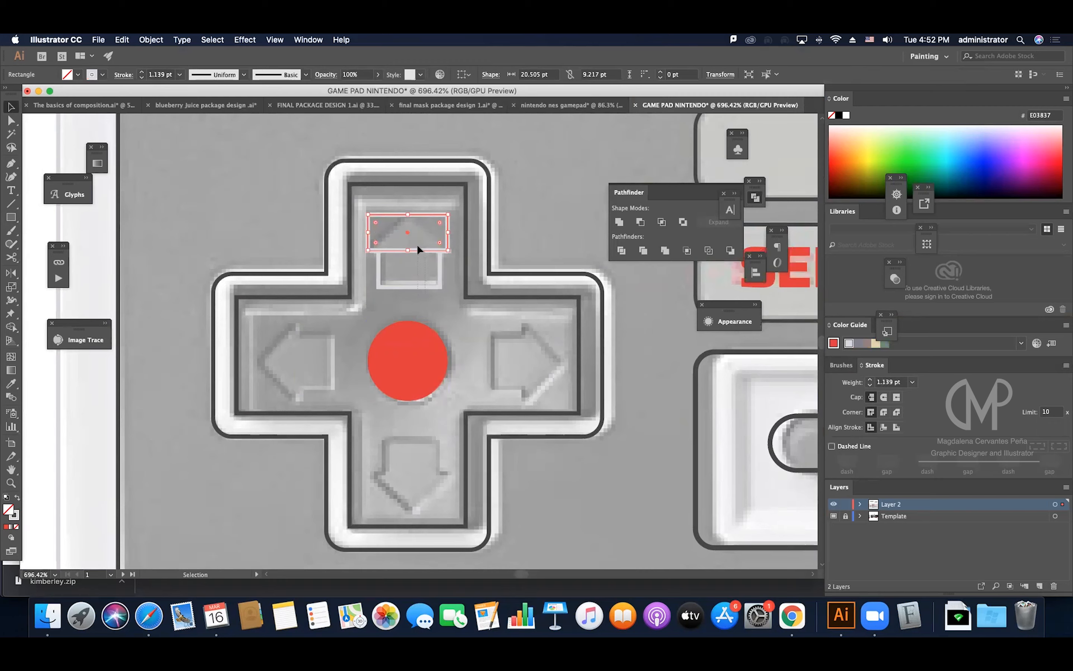
{"action": "left_click", "coordinate": [417, 252], "text": "shift"}
{"action": "left_click", "coordinate": [497, 76]}
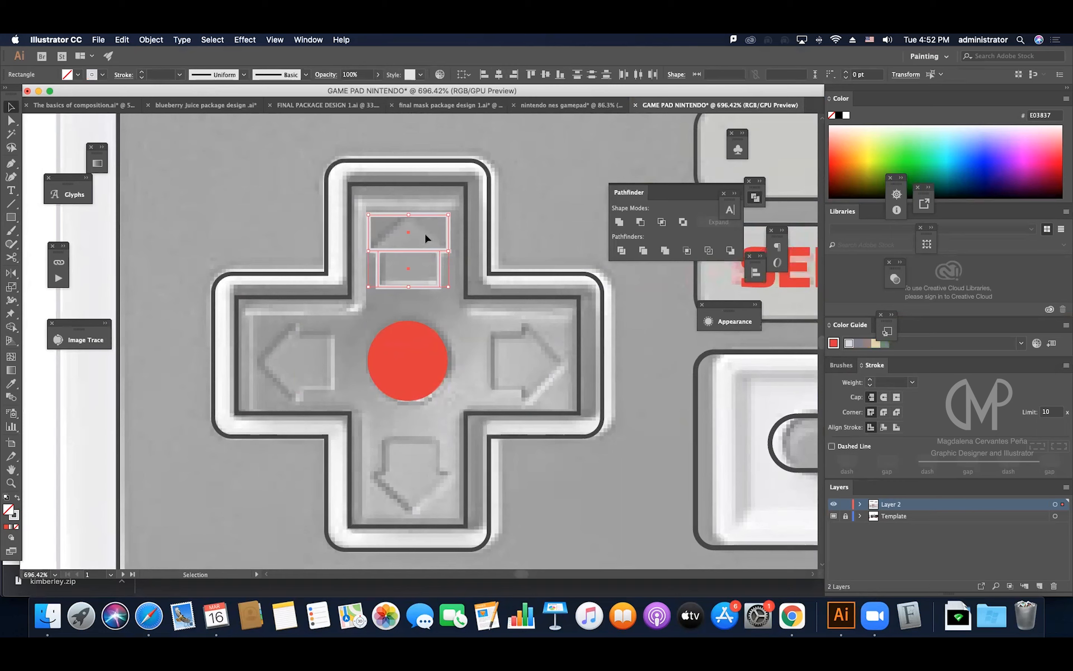
Turn the upper rectangle into a triangle by adding a top-centre anchor point and deleting both upper corners.
{"action": "key", "text": "p"}
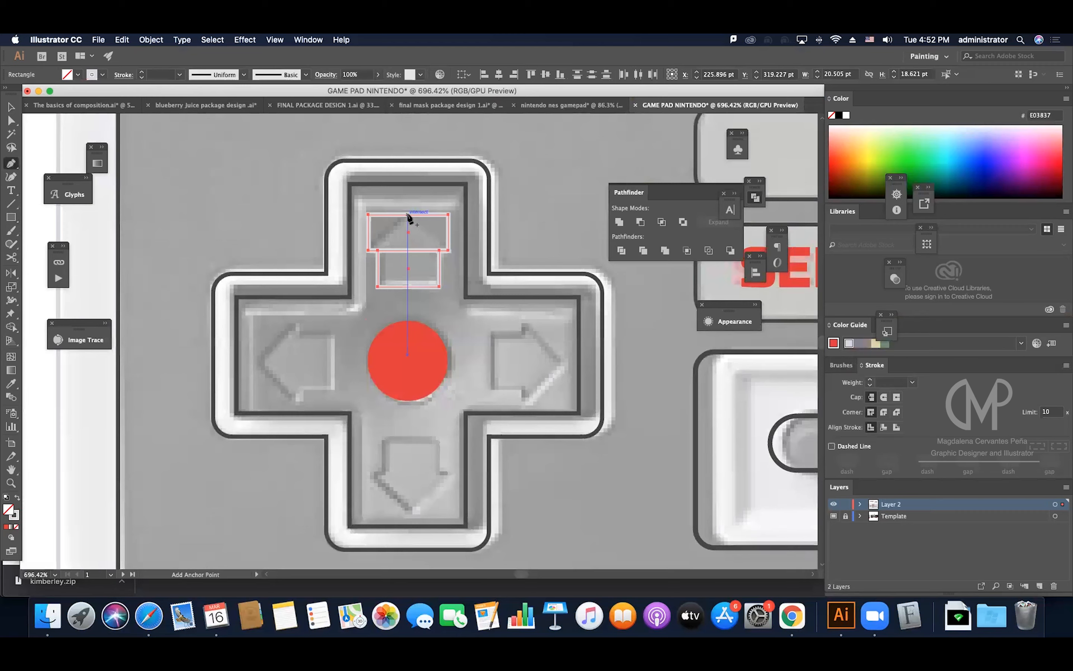
{"action": "left_click", "coordinate": [408, 215]}
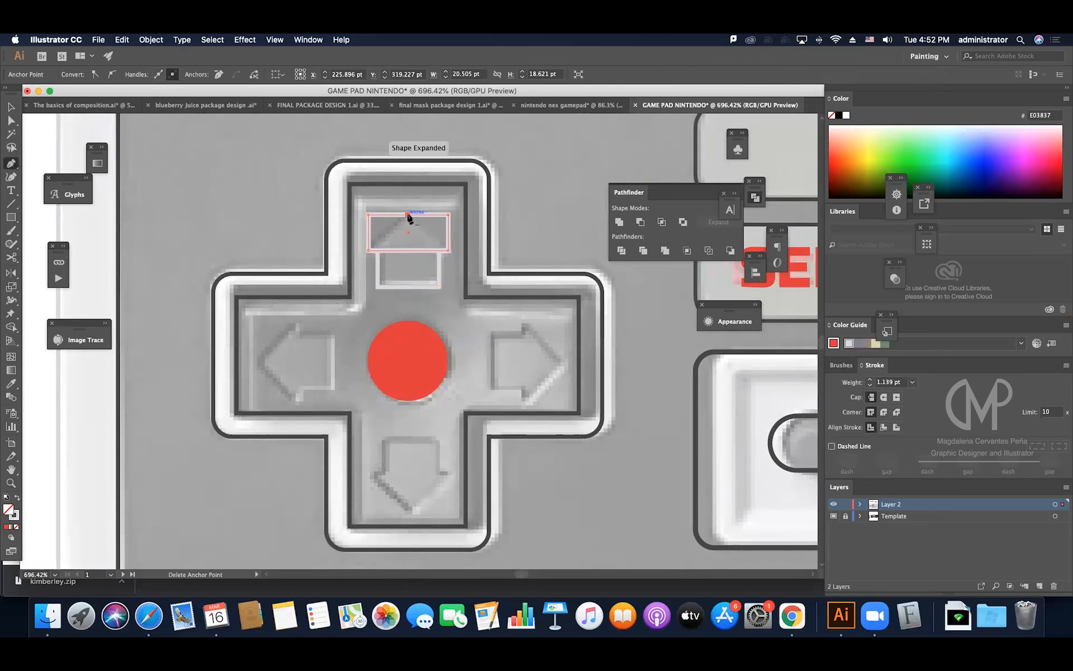
{"action": "left_click", "coordinate": [448, 215]}
{"action": "left_click", "coordinate": [369, 214]}
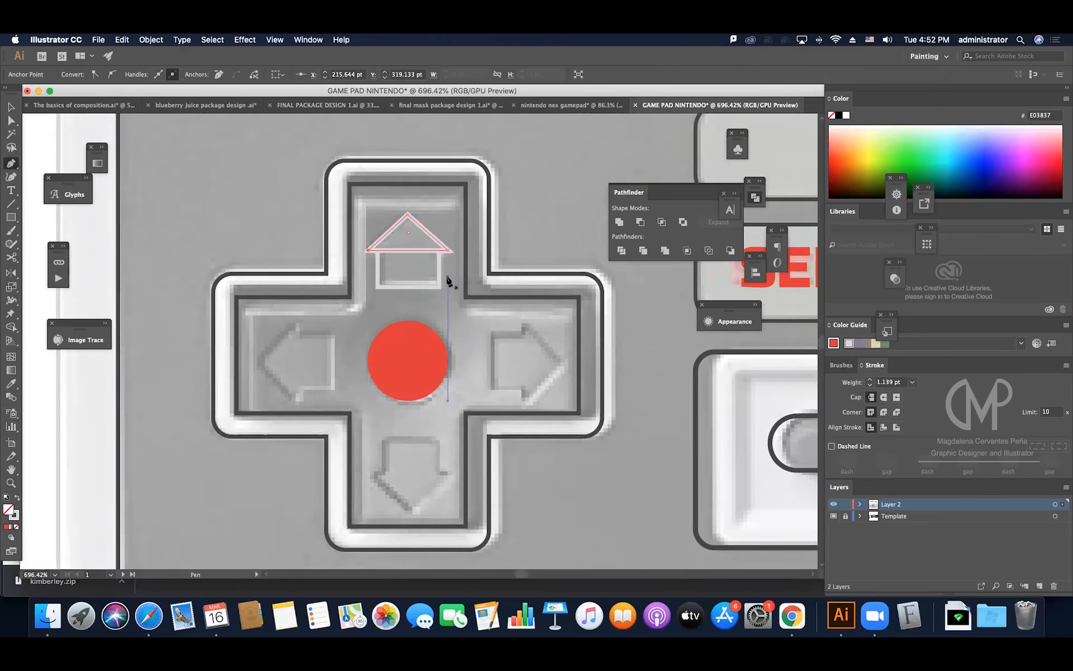
Unite the triangle and the stem rectangle into a single up-arrow outline.
{"action": "key", "text": "v"}
{"action": "left_click", "coordinate": [423, 265], "text": "shift"}
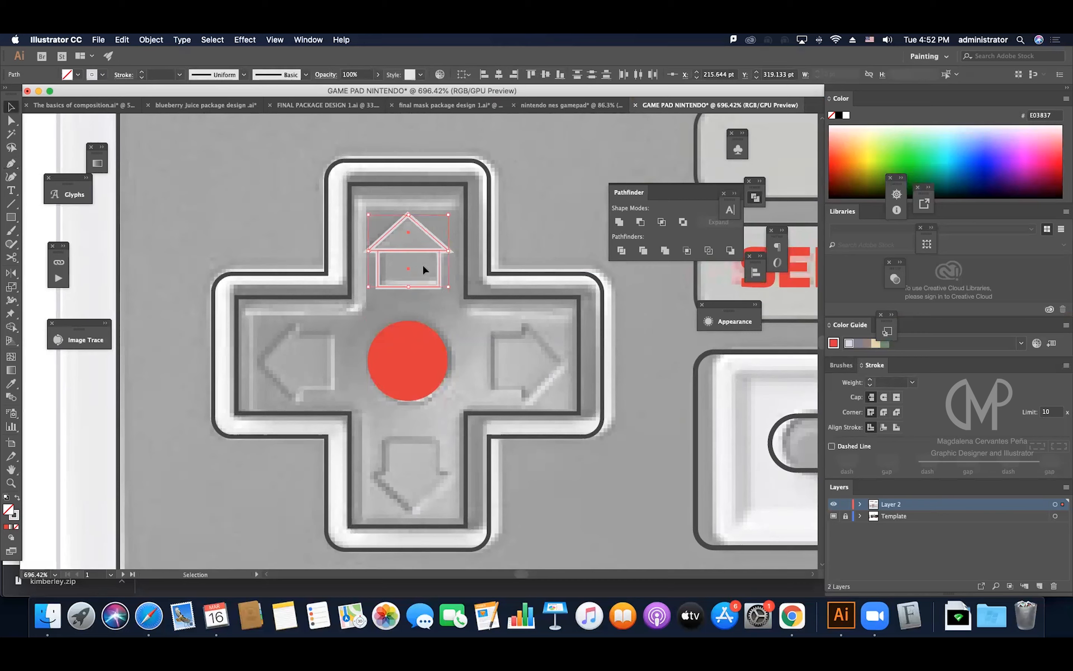
{"action": "left_click", "coordinate": [619, 222]}
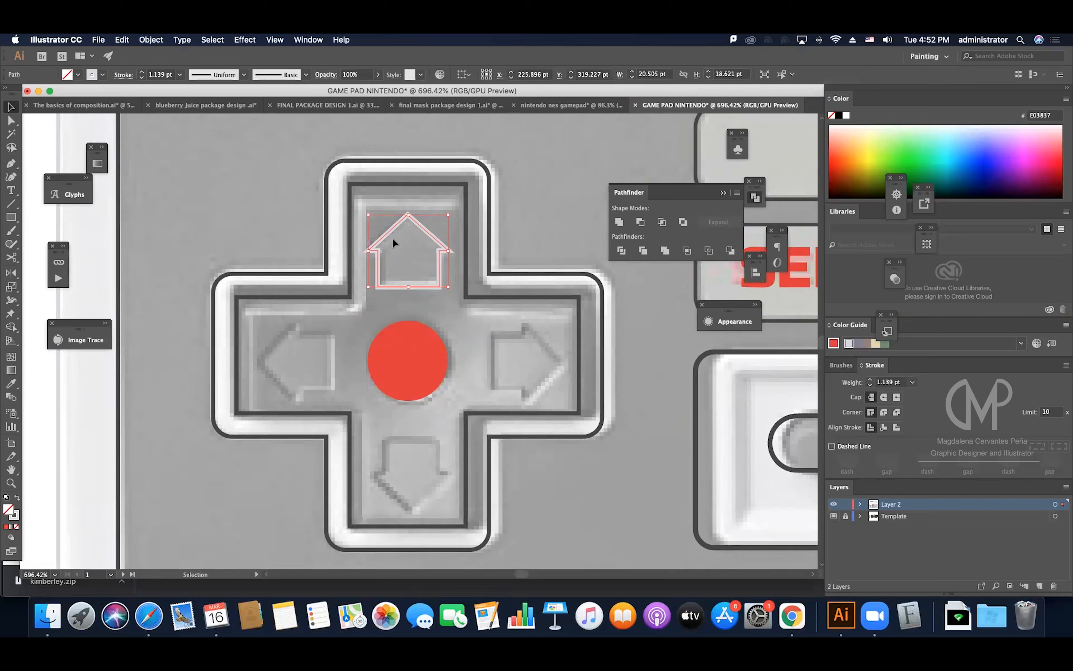
{"action": "left_click", "coordinate": [412, 354]}
{"action": "left_click", "coordinate": [413, 298]}
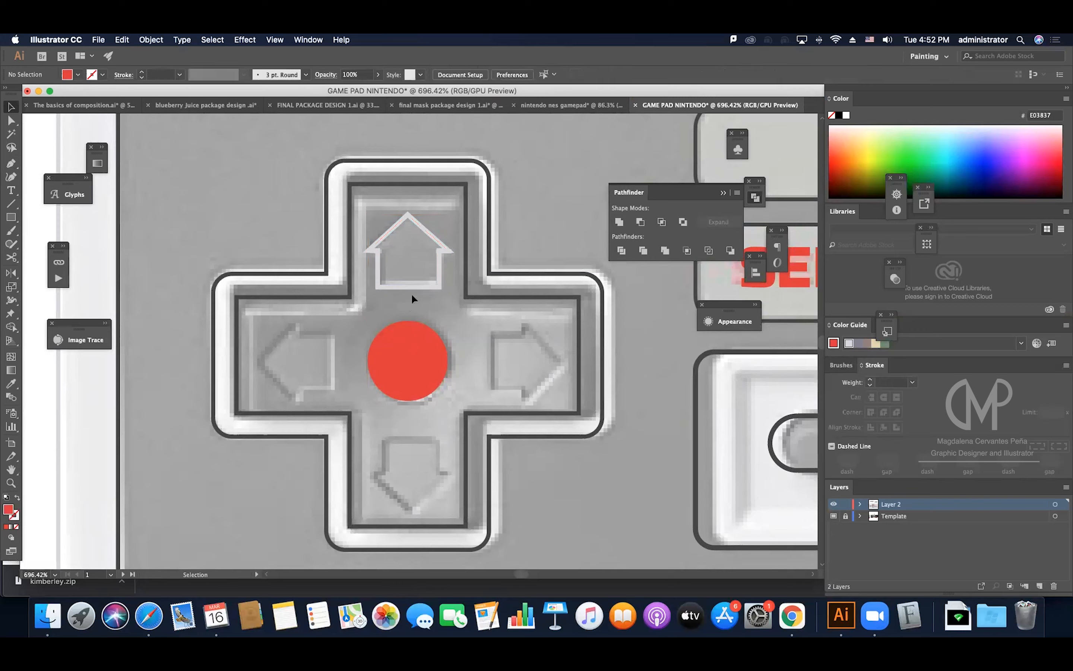
{"action": "left_click", "coordinate": [412, 287]}
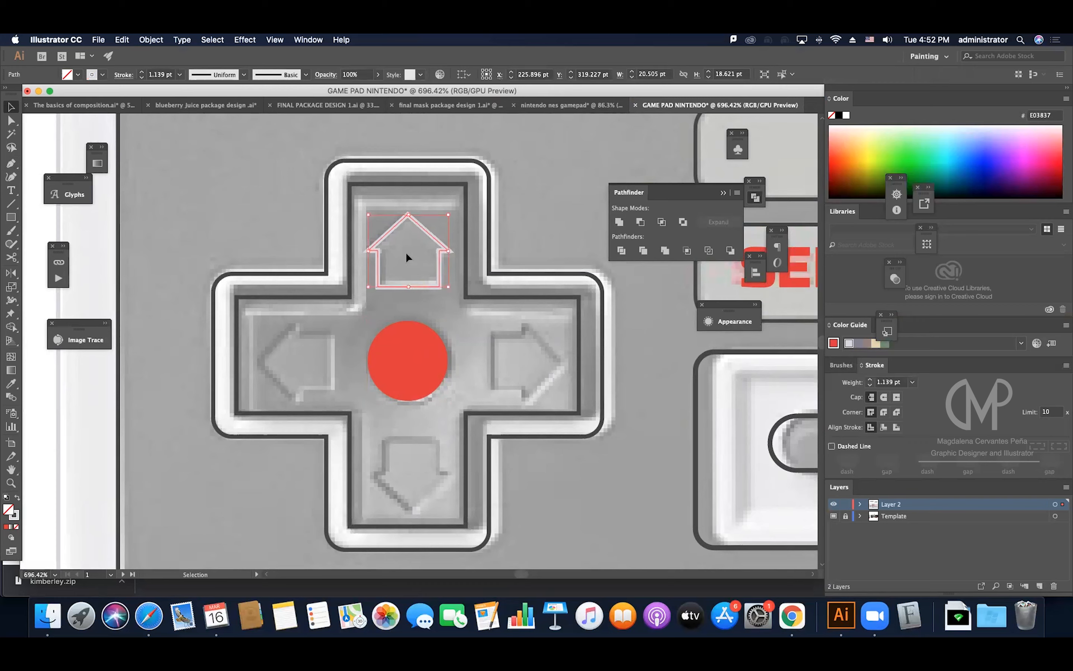
Show the rulers, place a horizontal guide through the red circle's centre, and select the D-pad's inner cross.
{"action": "left_click", "coordinate": [416, 384]}
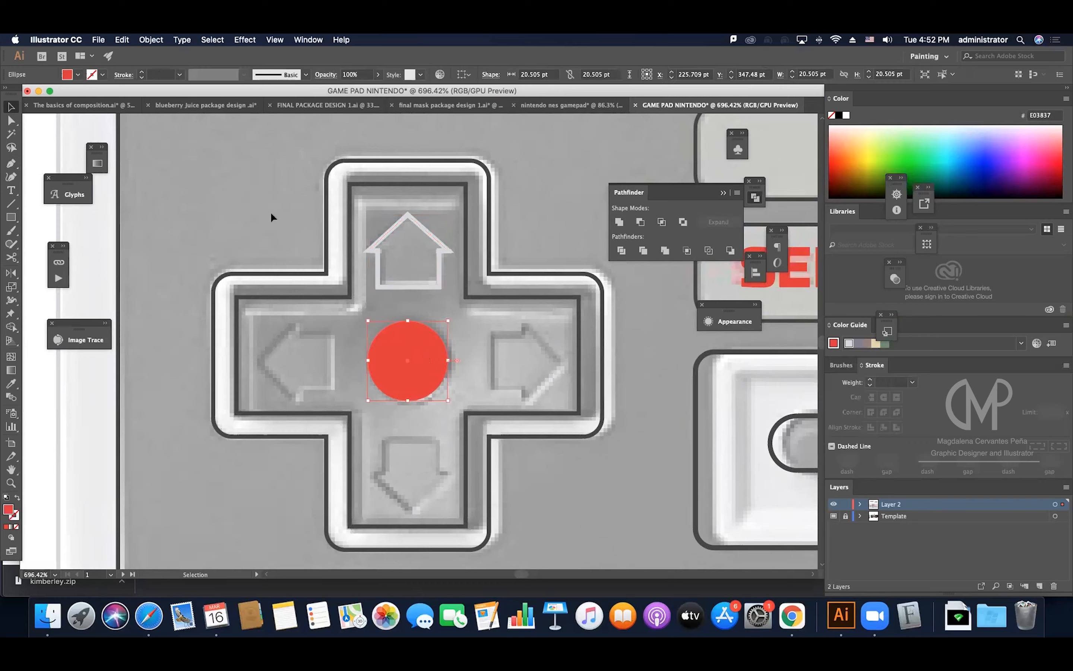
{"action": "key", "text": "a"}
{"action": "key", "text": "super+r"}
{"action": "key", "text": "v"}
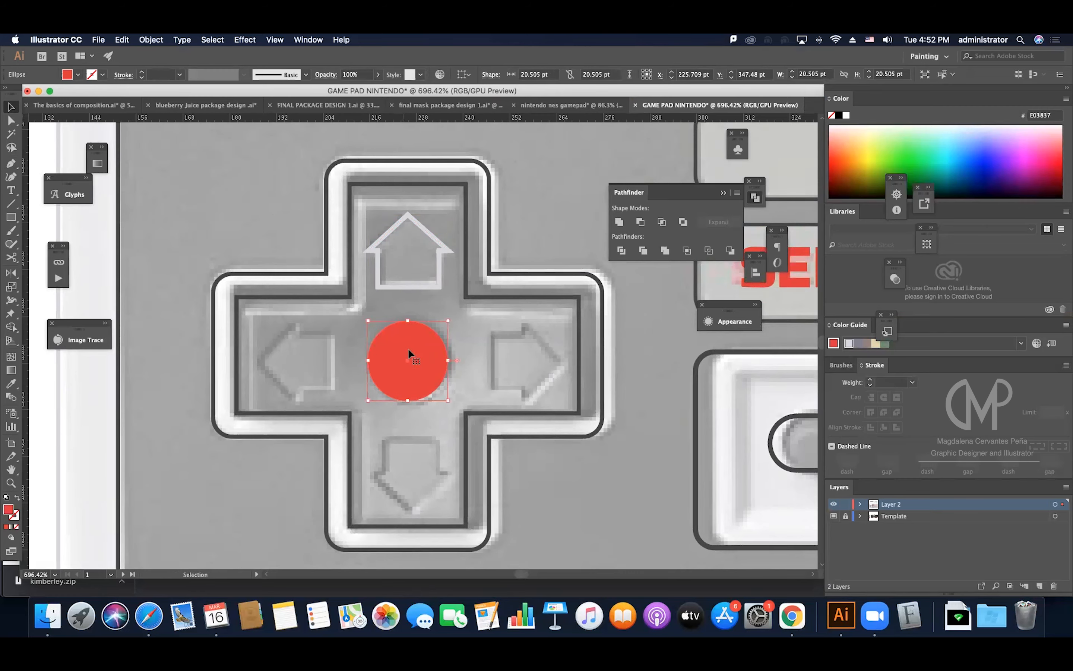
{"action": "left_click_drag", "start_coordinate": [379, 119], "coordinate": [421, 360]}
{"action": "left_click", "coordinate": [434, 307]}
{"action": "left_click", "coordinate": [411, 186]}
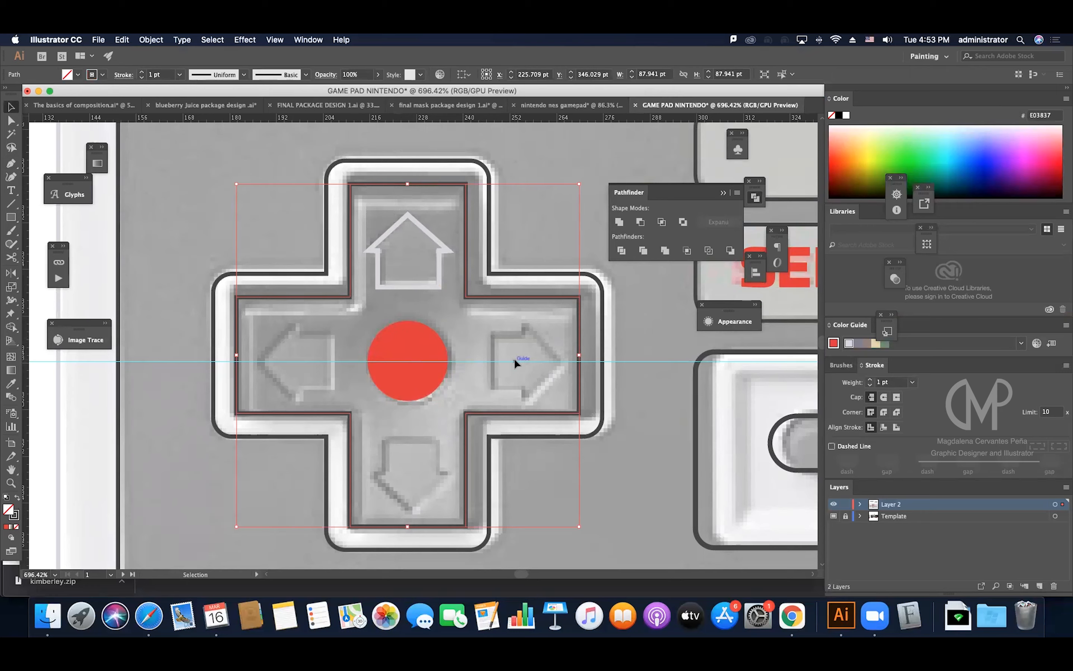
Move the red circle up onto the D-pad's centre, and unlock the guides to delete the misaligned horizontal guide.
{"action": "left_click_drag", "start_coordinate": [432, 361], "coordinate": [431, 355]}
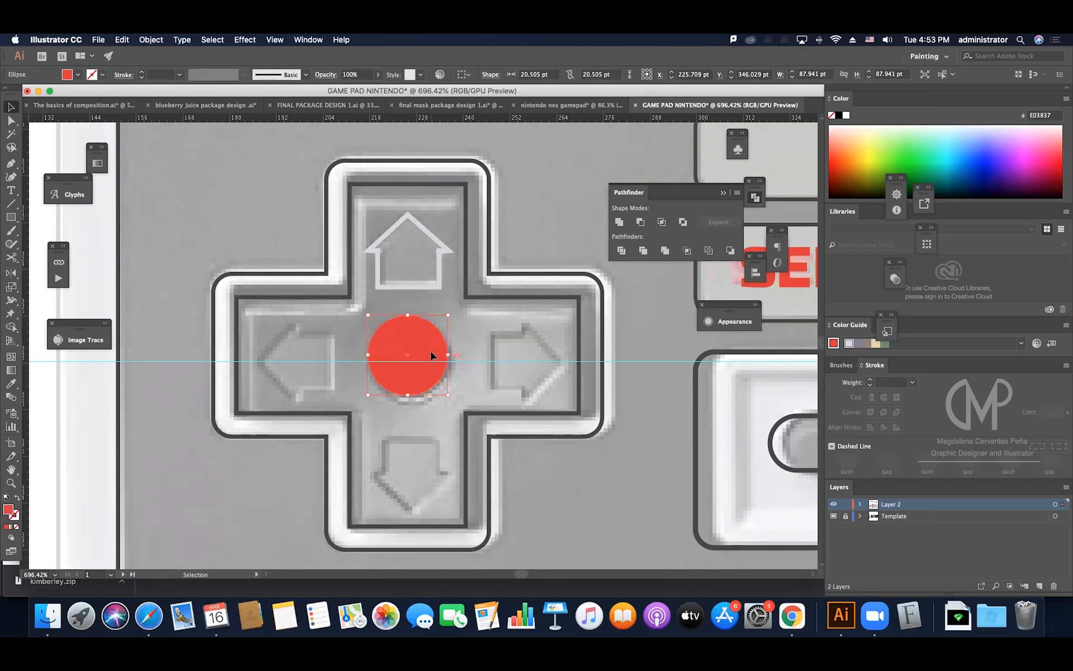
{"action": "left_click", "coordinate": [350, 354]}
{"action": "right_click", "coordinate": [340, 341]}
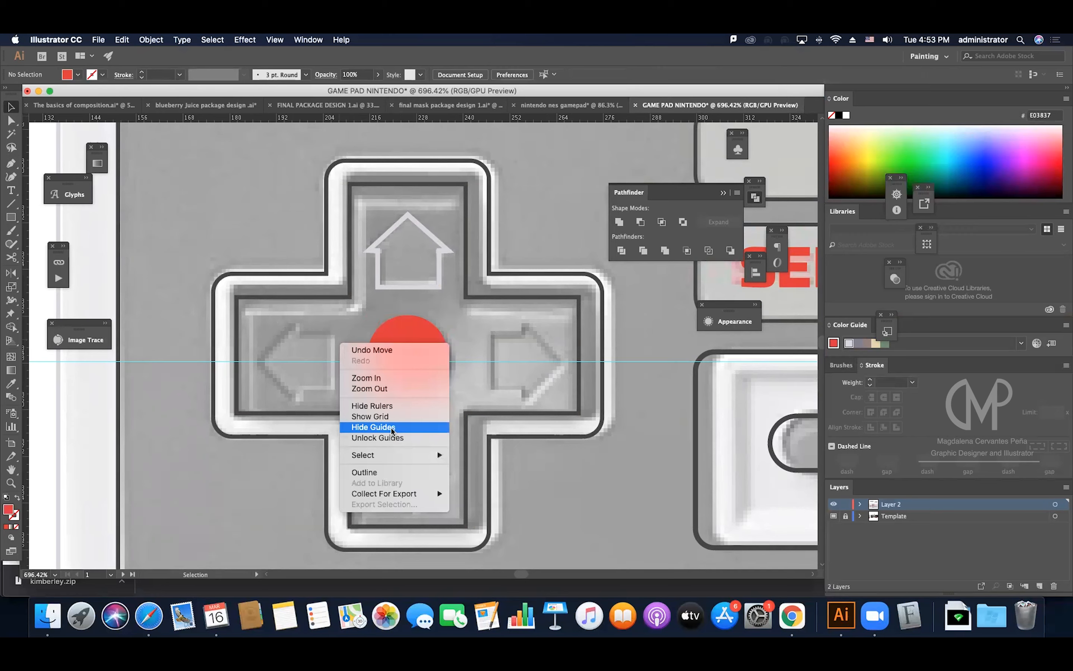
{"action": "left_click", "coordinate": [377, 438]}
{"action": "left_click", "coordinate": [333, 362]}
{"action": "key", "text": "Delete"}
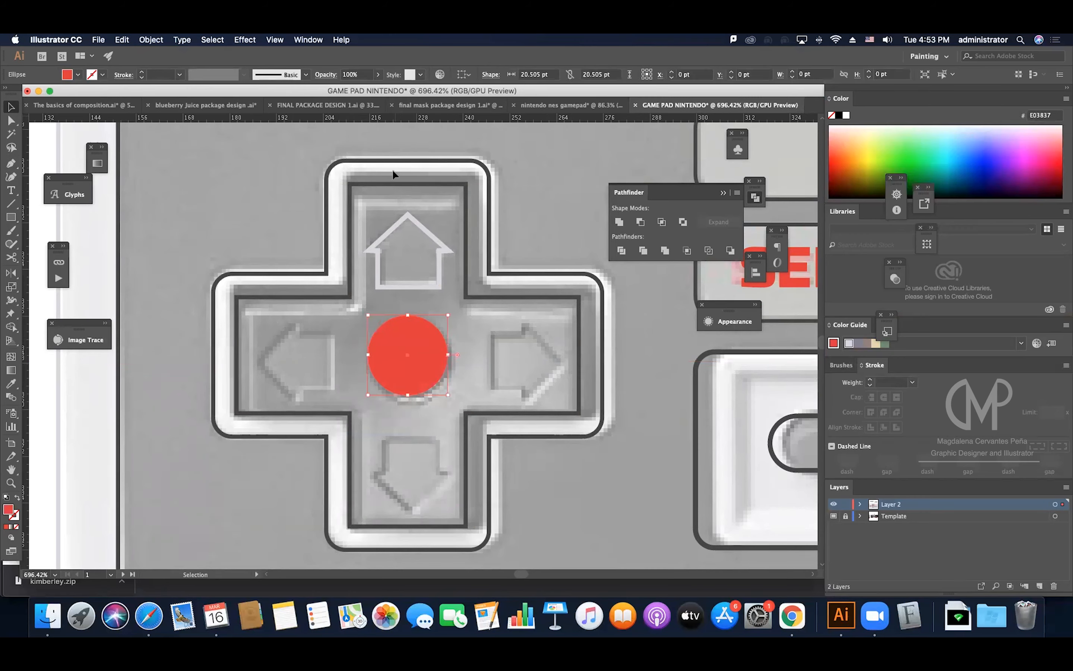
Place new horizontal and vertical guides crossing at the D-pad's centre and align the red circle with them.
{"action": "left_click", "coordinate": [413, 186]}
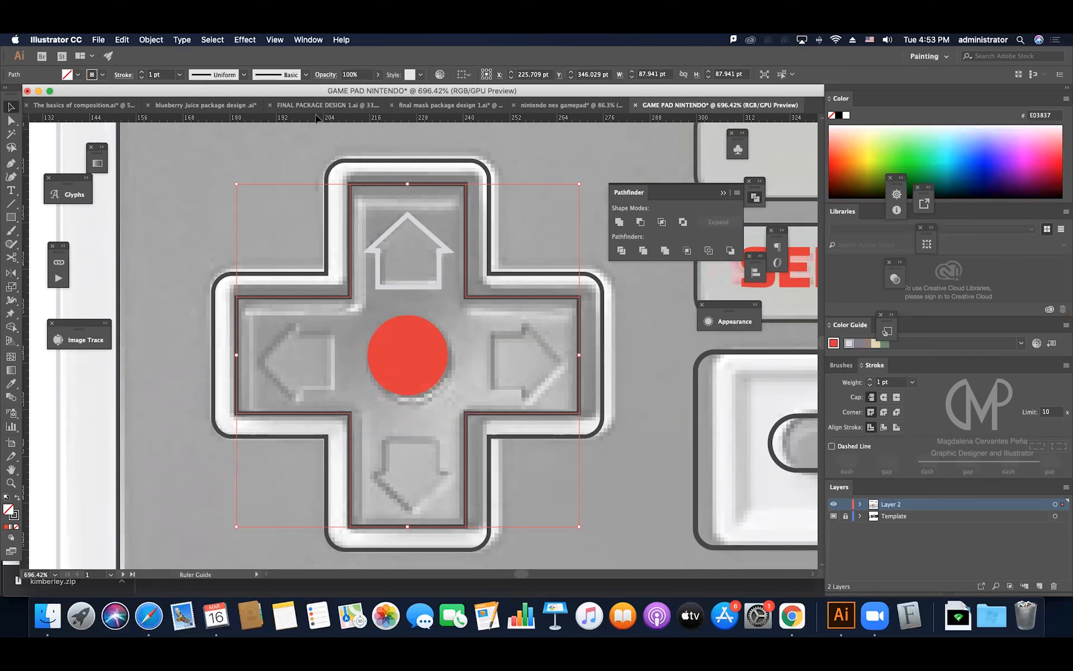
{"action": "left_click_drag", "start_coordinate": [317, 118], "coordinate": [381, 356]}
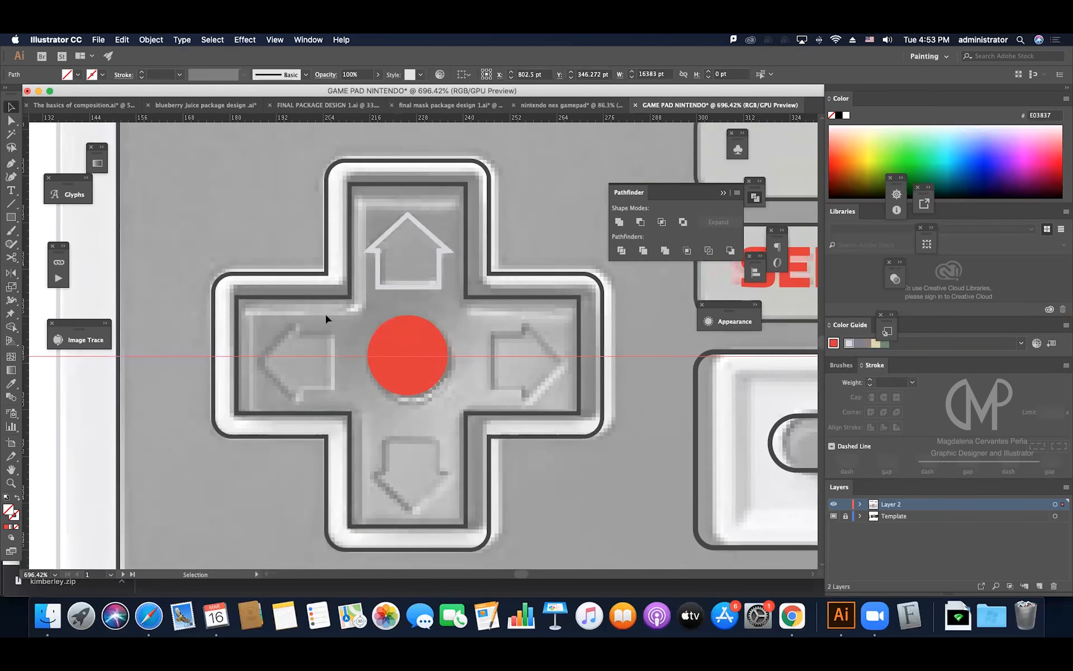
{"action": "left_click", "coordinate": [424, 186]}
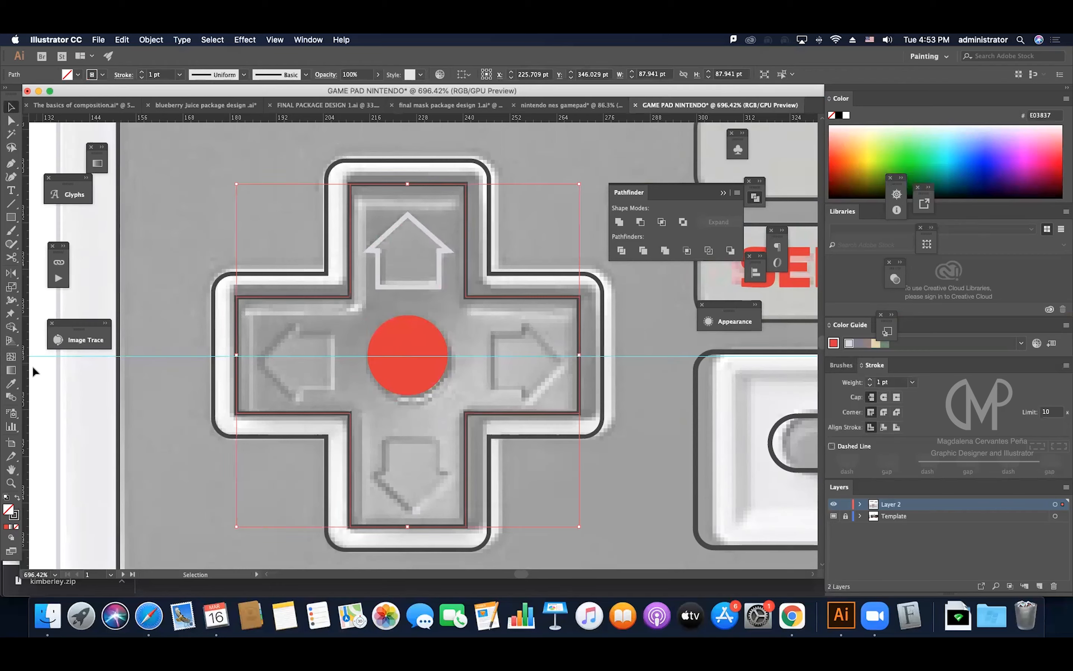
{"action": "left_click_drag", "start_coordinate": [28, 386], "coordinate": [373, 334]}
{"action": "left_click_drag", "start_coordinate": [407, 335], "coordinate": [407, 335]}
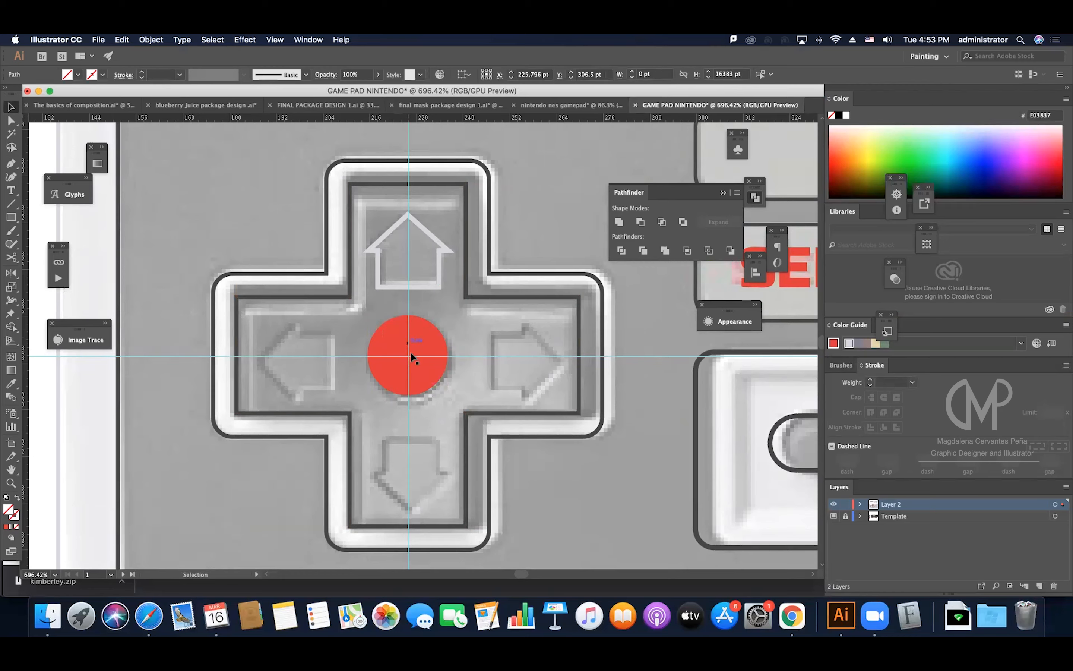
{"action": "left_click", "coordinate": [436, 357]}
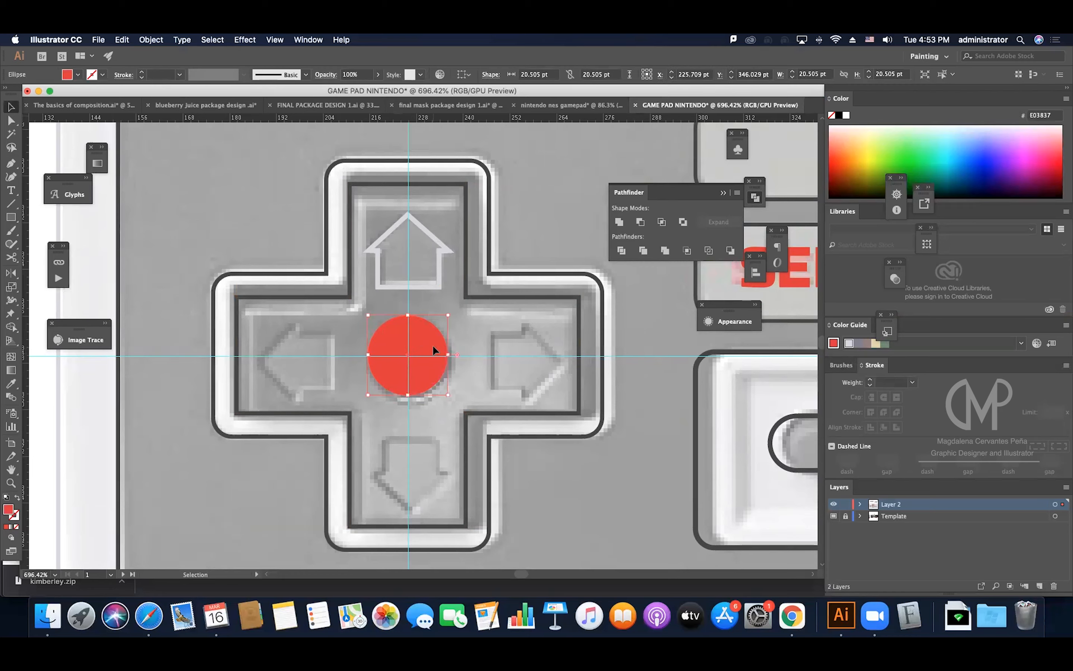
{"action": "left_click", "coordinate": [450, 331]}
Nudge the up arrow slightly upward, copy it rotated 90° about the guide intersection, and repeat the transform for the remaining two arrows.
{"action": "left_click_drag", "start_coordinate": [433, 287], "coordinate": [433, 282]}
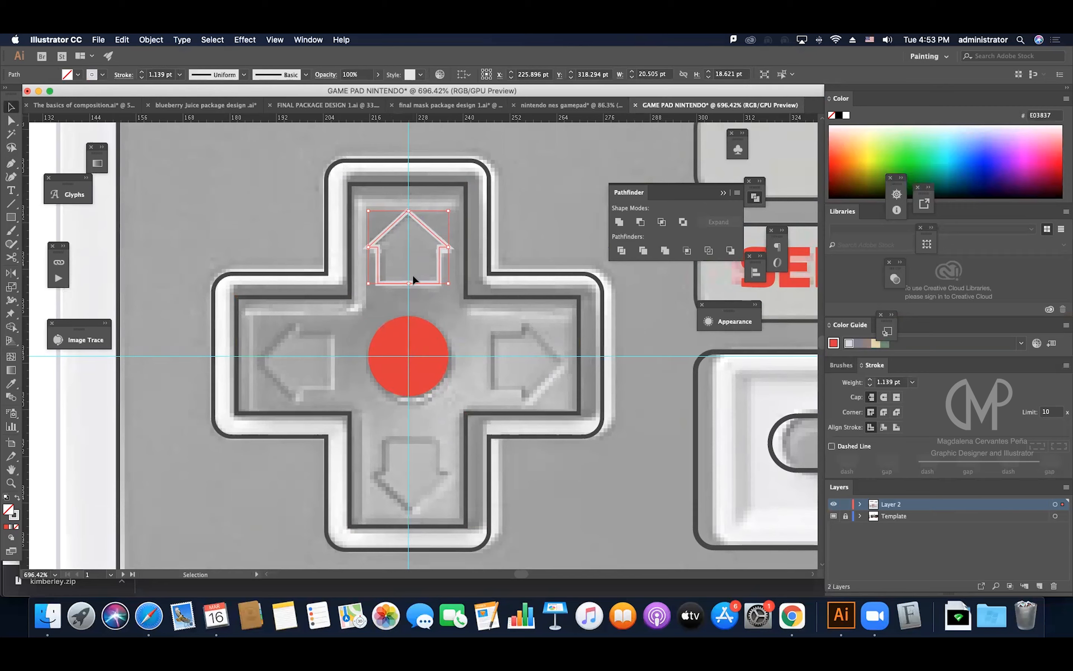
{"action": "key", "text": "r"}
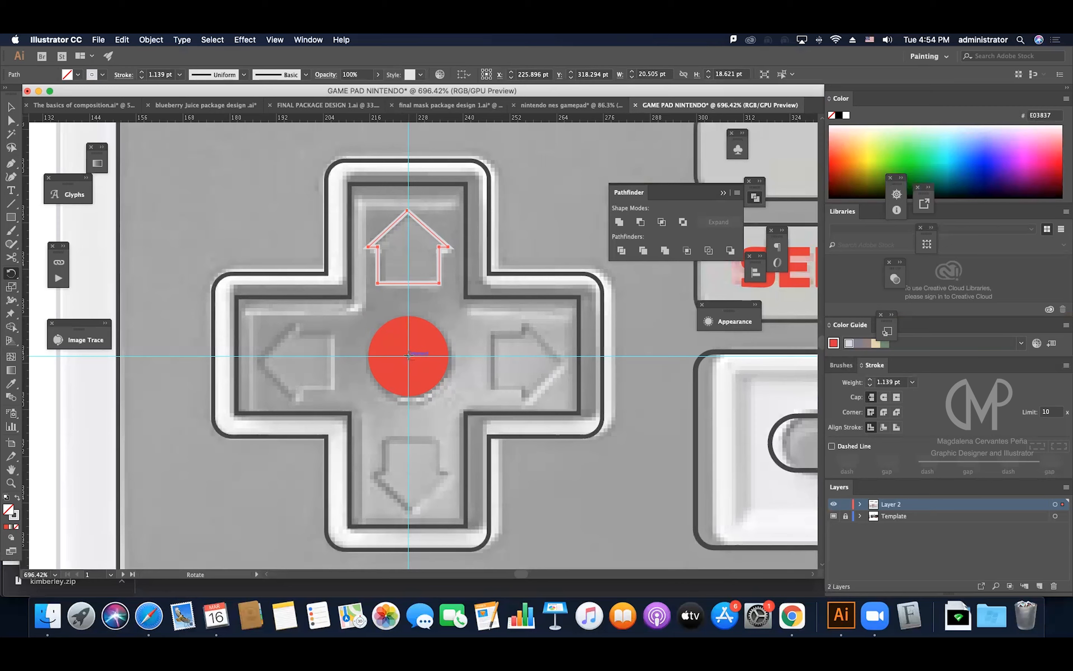
{"action": "left_click", "coordinate": [408, 354], "text": "alt"}
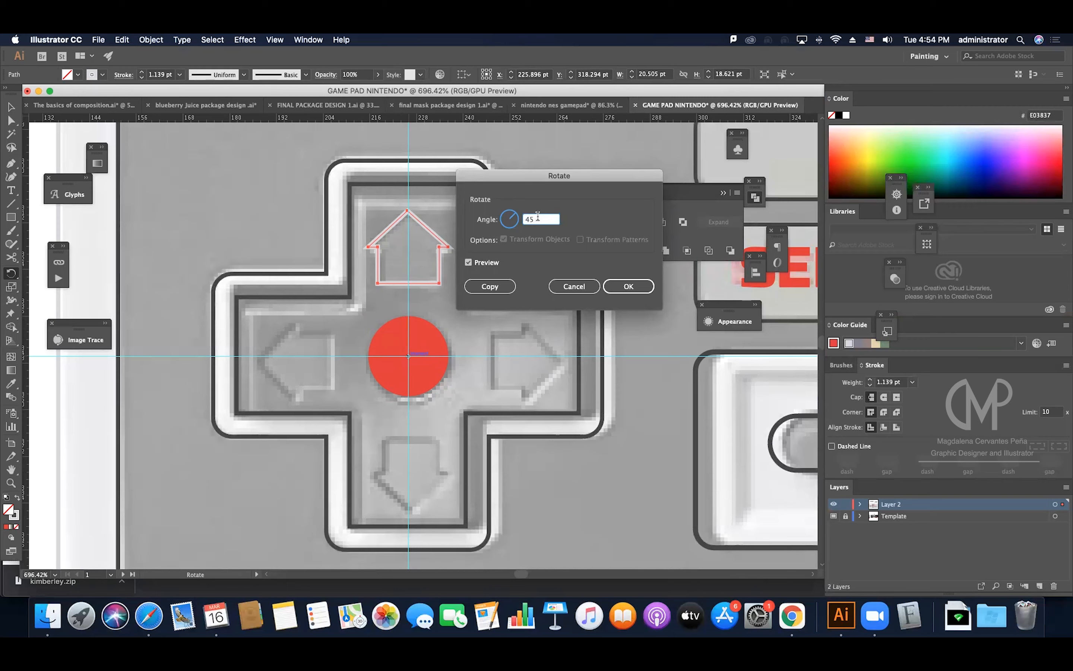
{"action": "key", "text": "Tab"}
{"action": "type", "text": "90"}
{"action": "left_click", "coordinate": [504, 291]}
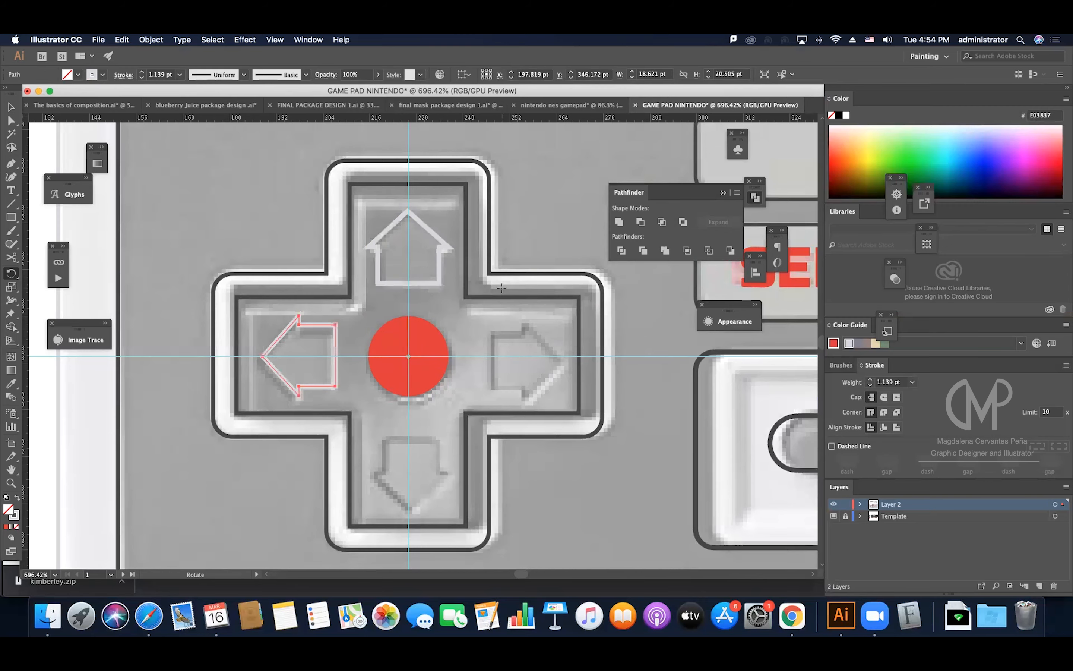
{"action": "key", "text": "super+d"}
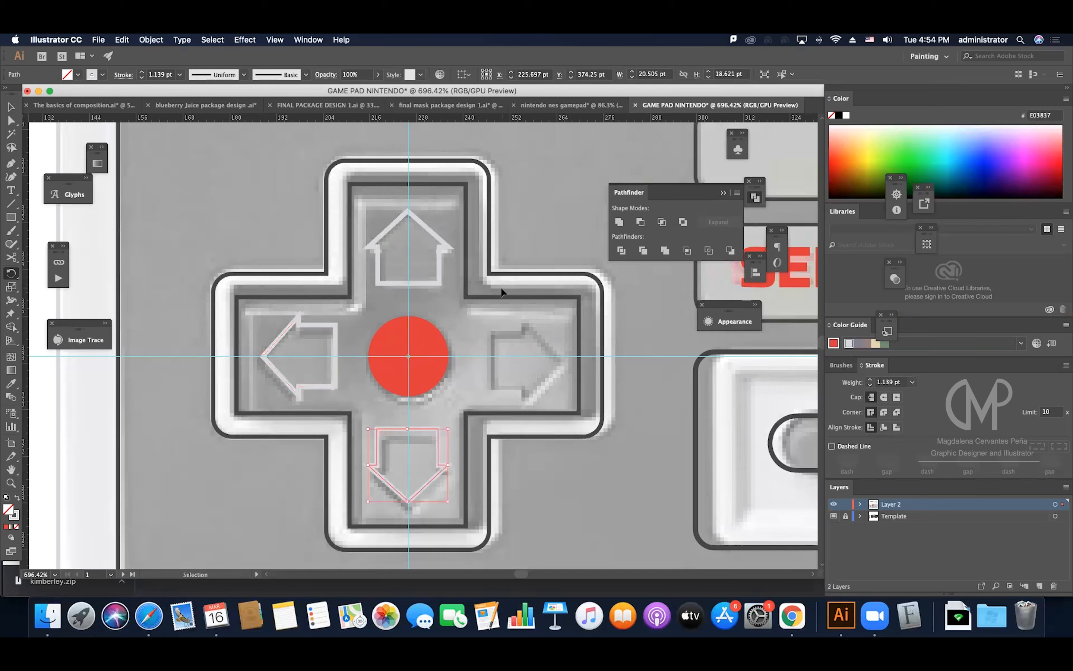
{"action": "key", "text": "super+d"}
{"action": "key", "text": "v"}
Clear the selection and hide the guides.
{"action": "left_click", "coordinate": [426, 231]}
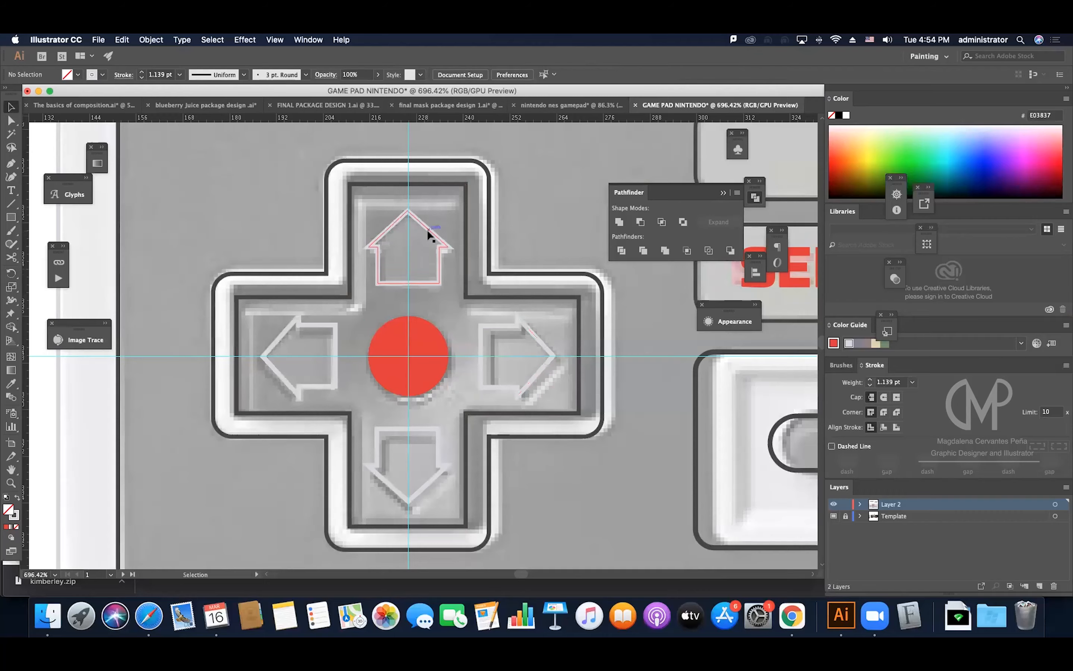
{"action": "key", "text": "z"}
{"action": "left_click_drag", "start_coordinate": [552, 266], "coordinate": [411, 327]}
{"action": "scroll", "coordinate": [410, 327], "scroll_direction": "right", "scroll_amount": 10}
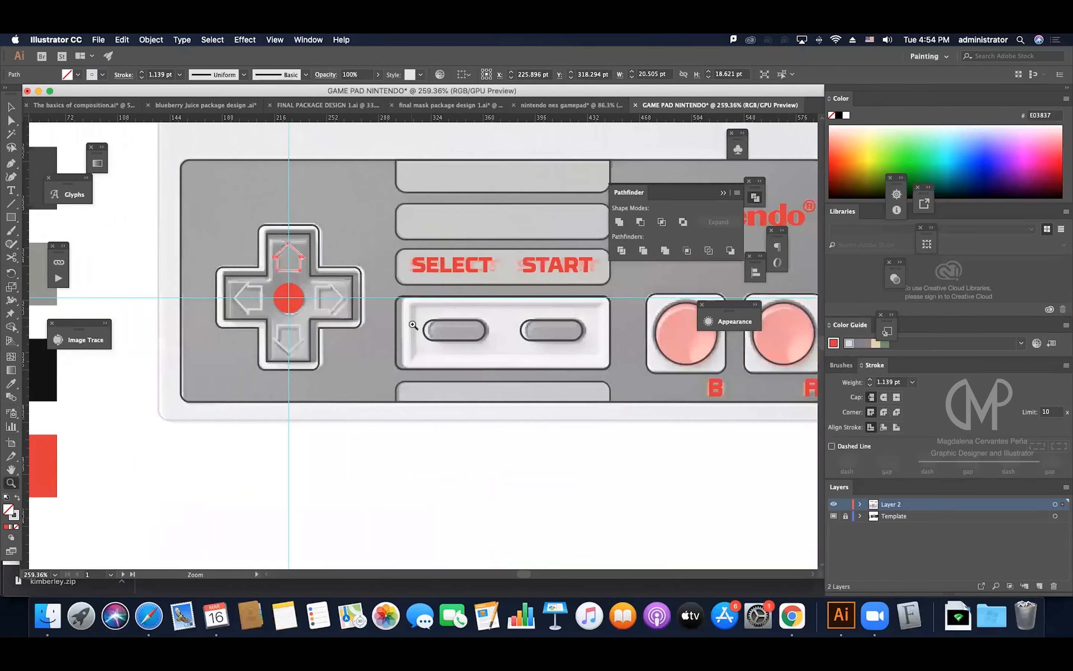
{"action": "scroll", "coordinate": [415, 325], "scroll_direction": "right", "scroll_amount": 3}
{"action": "scroll", "coordinate": [425, 321], "scroll_direction": "left", "scroll_amount": 5}
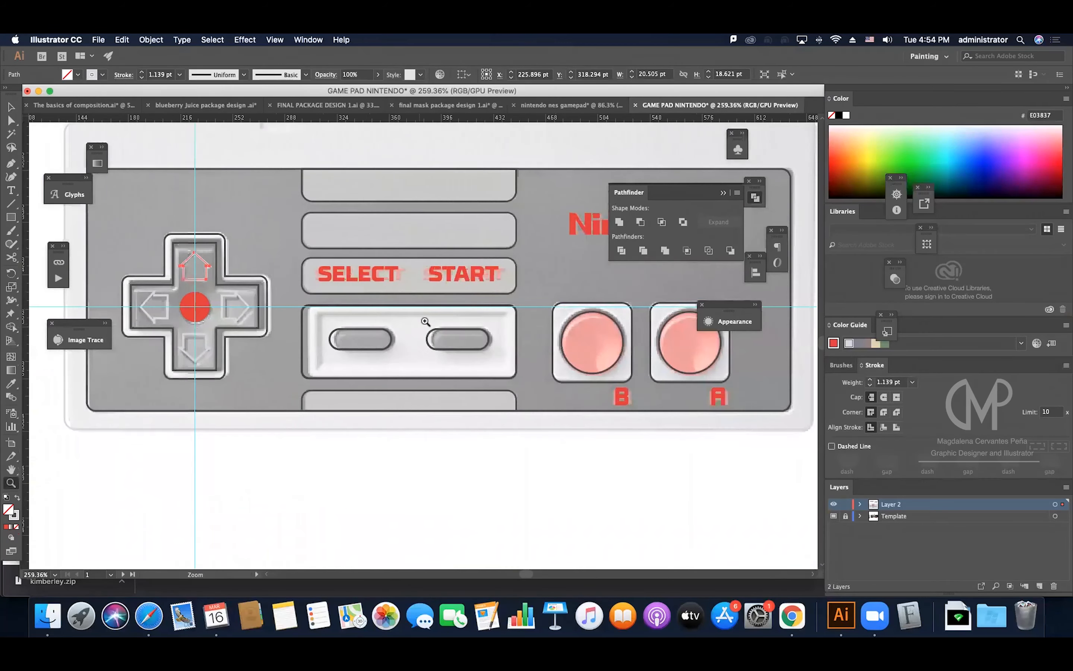
{"action": "scroll", "coordinate": [426, 320], "scroll_direction": "left", "scroll_amount": 4}
{"action": "scroll", "coordinate": [427, 320], "scroll_direction": "up", "scroll_amount": 3}
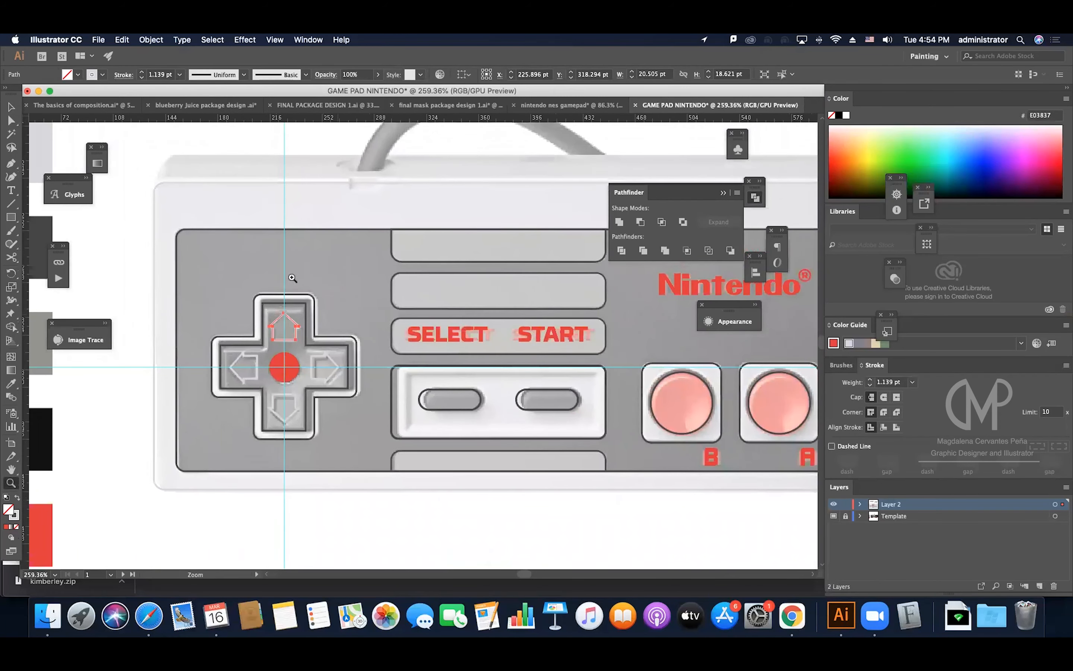
{"action": "key", "text": "v"}
{"action": "left_click", "coordinate": [117, 198]}
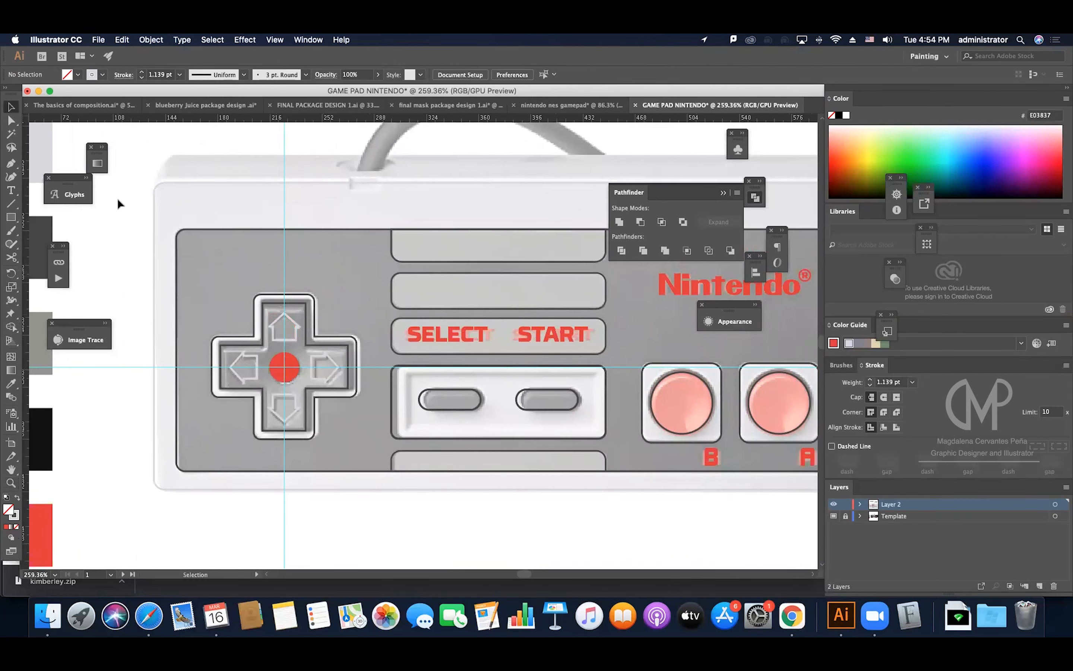
{"action": "right_click", "coordinate": [111, 186]}
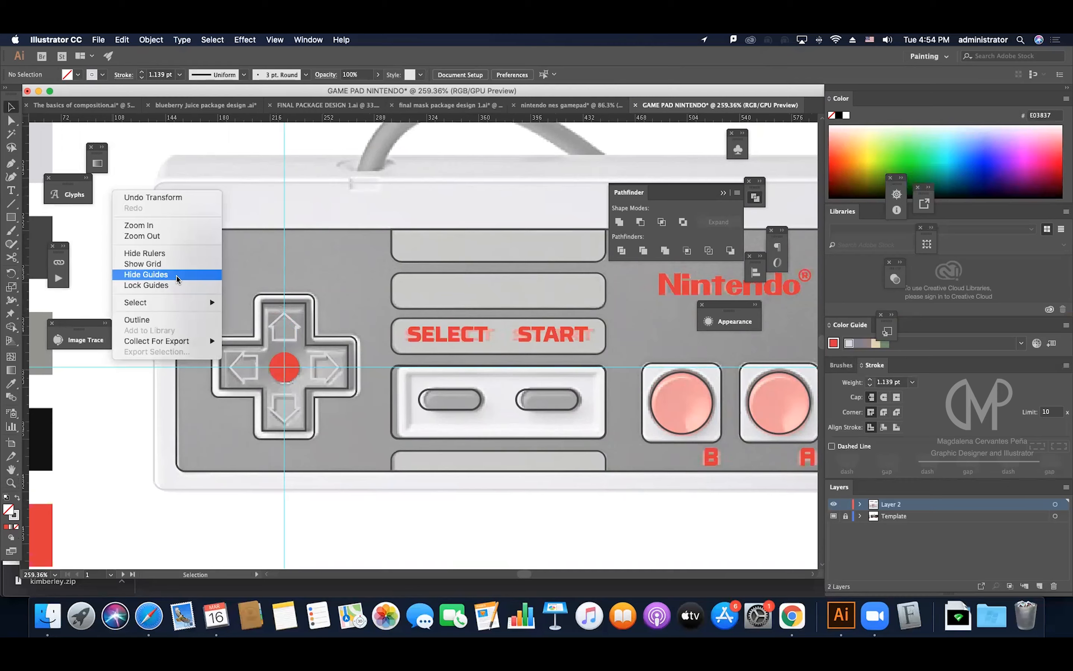
{"action": "left_click", "coordinate": [176, 275]}
Swap fill and stroke on the outer gamepad body and the inner panel so their outline colours become fills.
{"action": "left_click", "coordinate": [174, 183]}
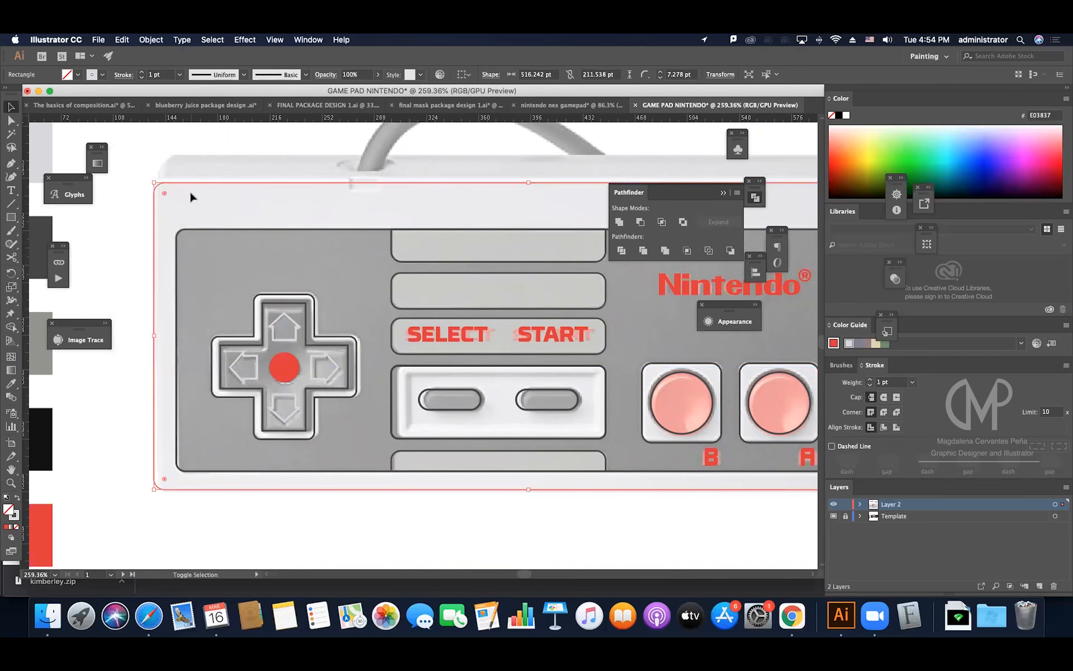
{"action": "key", "text": "shift+x"}
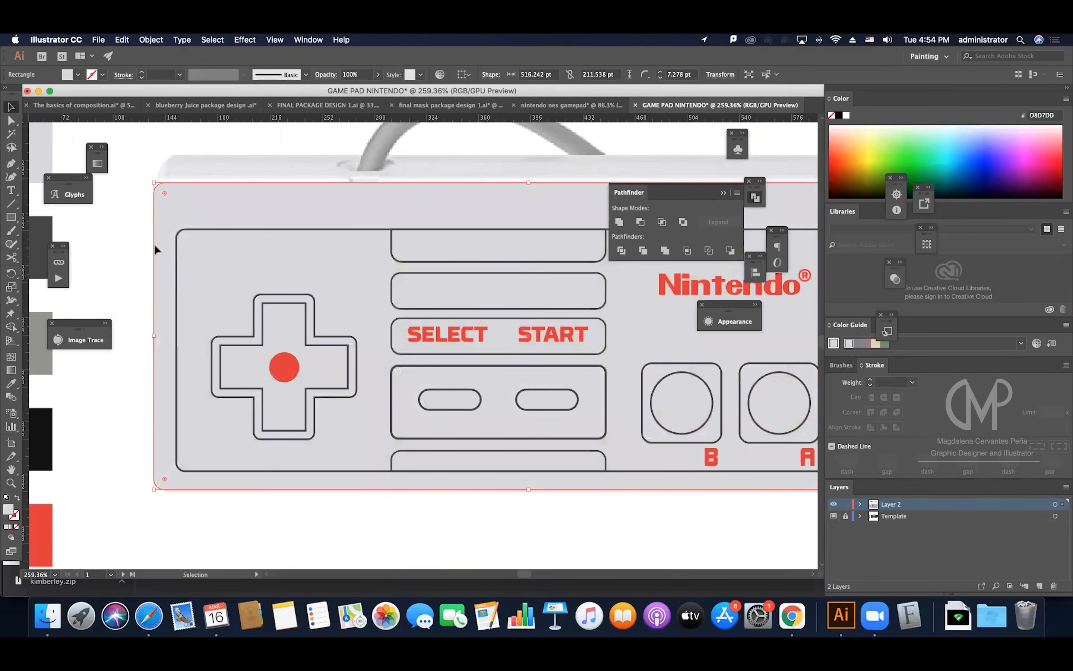
{"action": "left_click", "coordinate": [182, 230]}
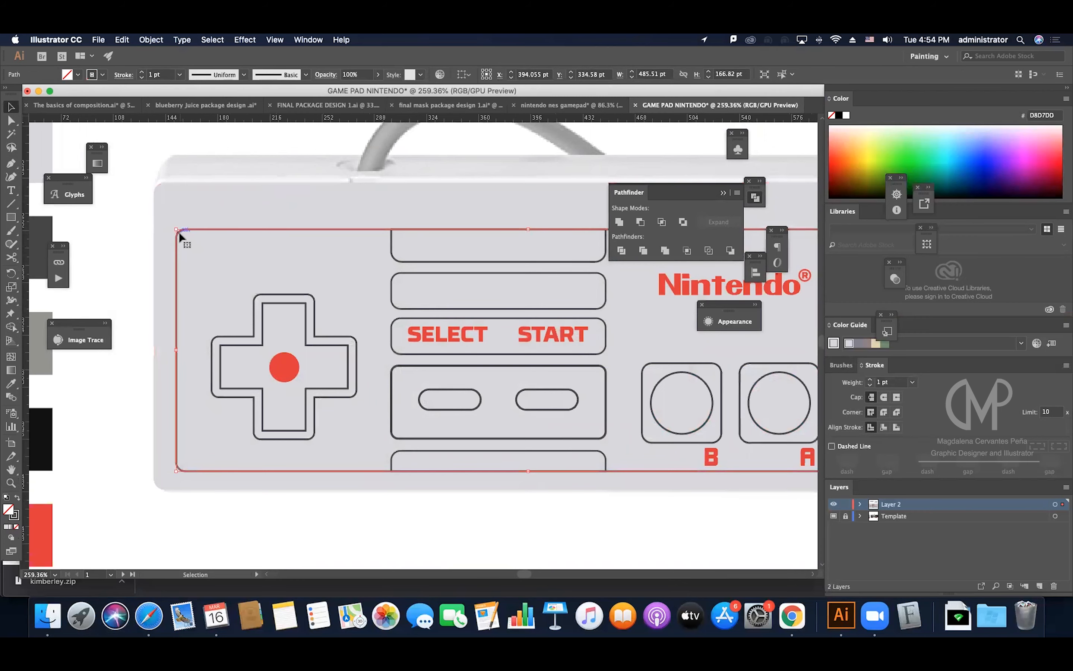
{"action": "left_click", "coordinate": [158, 203]}
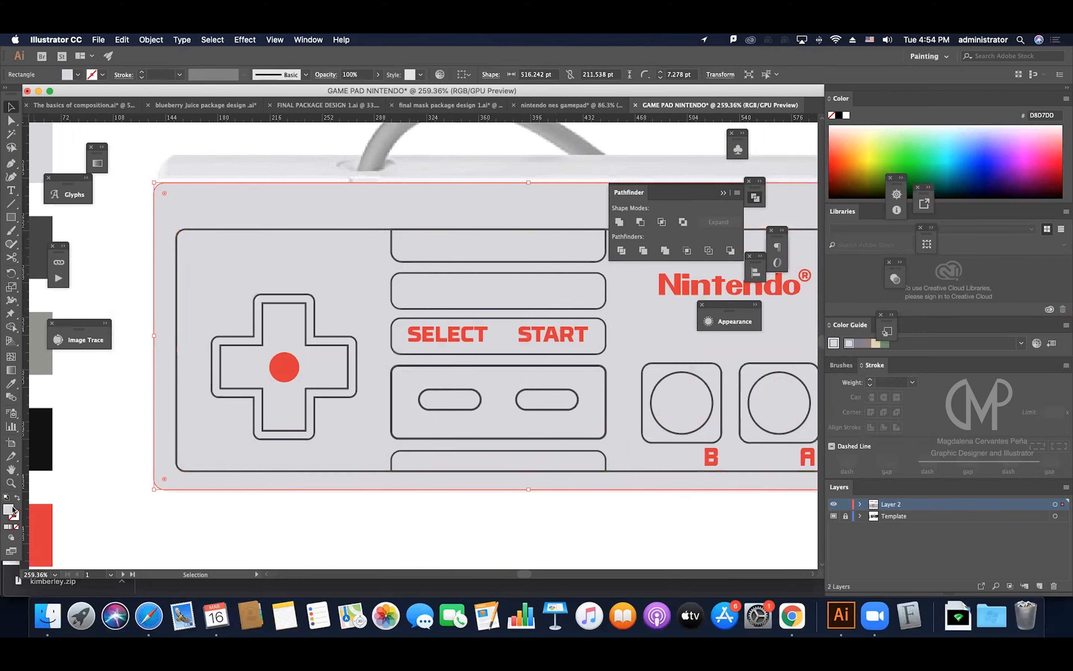
{"action": "left_click", "coordinate": [176, 407]}
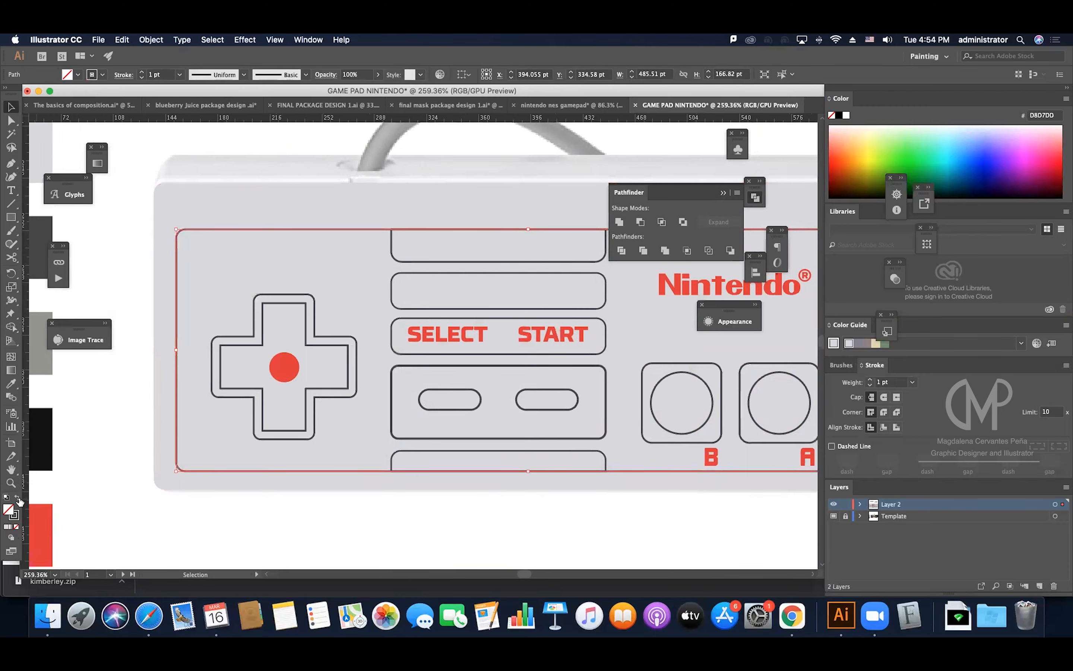
{"action": "left_click", "coordinate": [19, 498]}
Fill the D-pad's outer cross with the body's light grey and its inner cross with the black swatch.
{"action": "left_click", "coordinate": [252, 412]}
{"action": "scroll", "coordinate": [252, 407], "scroll_direction": "left", "scroll_amount": 2}
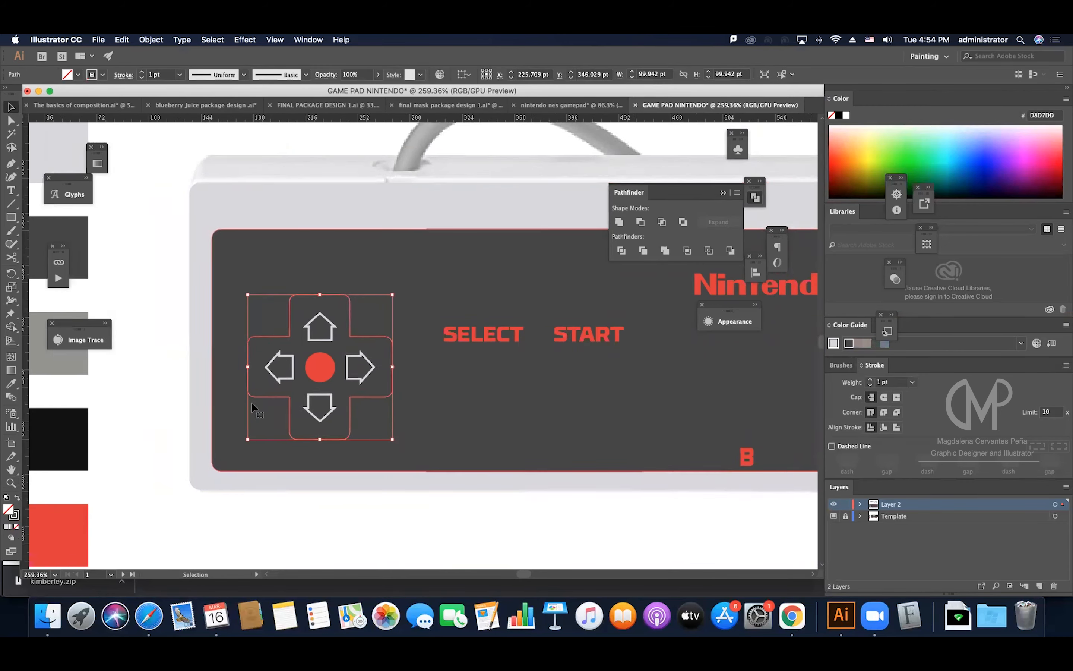
{"action": "scroll", "coordinate": [251, 408], "scroll_direction": "left", "scroll_amount": 2}
{"action": "key", "text": "i"}
{"action": "left_click", "coordinate": [234, 253]}
{"action": "key", "text": "v"}
{"action": "left_click", "coordinate": [323, 347]}
{"action": "key", "text": "i"}
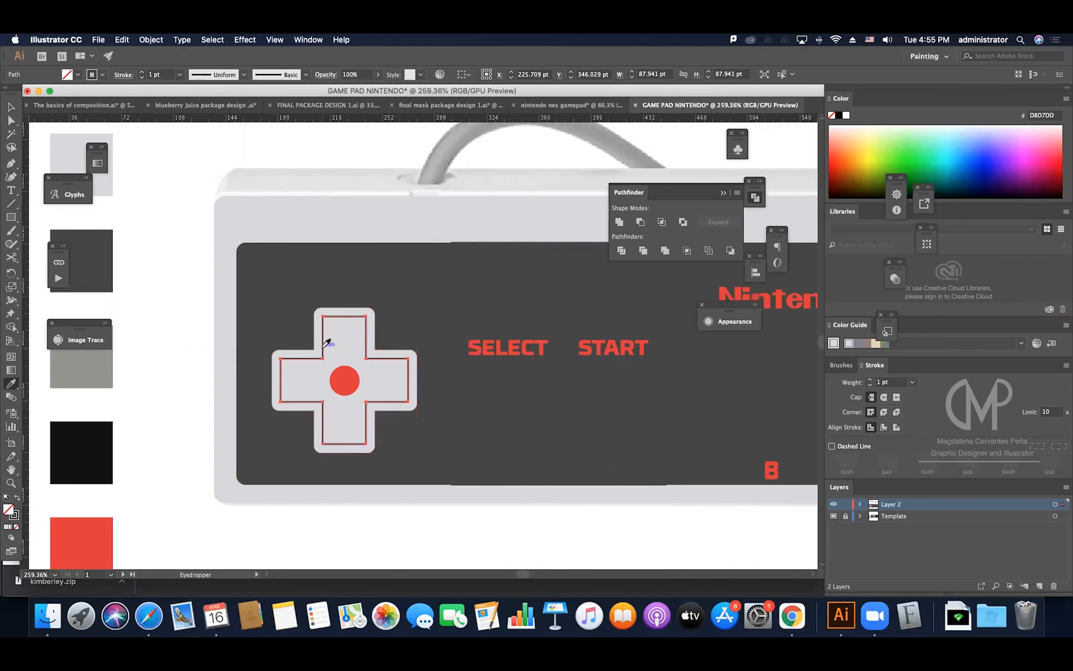
{"action": "left_click", "coordinate": [82, 452]}
Select all four D-pad arrows and swap their stroke and fill to make them solid.
{"action": "key", "text": "v"}
{"action": "left_click", "coordinate": [334, 348]}
{"action": "left_click", "coordinate": [318, 382], "text": "shift"}
{"action": "left_click", "coordinate": [371, 382], "text": "shift"}
{"action": "left_click", "coordinate": [356, 412], "text": "shift"}
{"action": "left_click", "coordinate": [17, 498]}
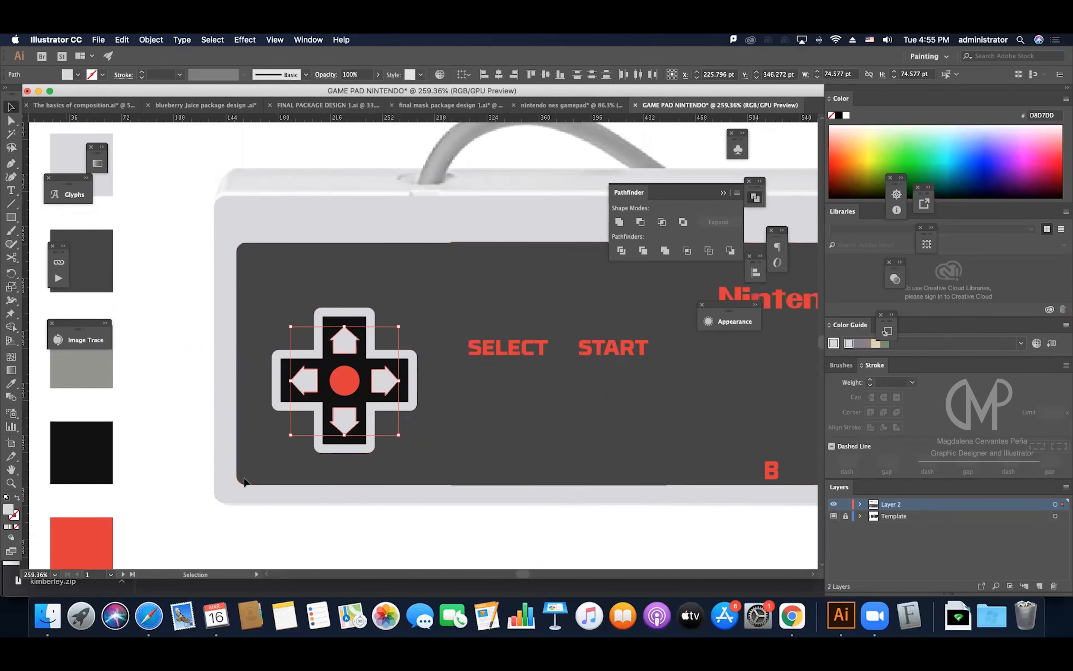
Recolour the four arrows and the D-pad's centre circle with the dark grey swatch 464646.
{"action": "scroll", "coordinate": [222, 398], "scroll_direction": "left", "scroll_amount": 2}
{"action": "scroll", "coordinate": [223, 397], "scroll_direction": "up", "scroll_amount": 1}
{"action": "key", "text": "a"}
{"action": "left_click", "coordinate": [394, 405]}
{"action": "key", "text": "i"}
{"action": "left_click", "coordinate": [130, 285]}
{"action": "key", "text": "v"}
Revert the inner panel's dark fill to an outline to expose the shapes it covers.
{"action": "scroll", "coordinate": [247, 378], "scroll_direction": "right", "scroll_amount": 3}
{"action": "key", "text": "z"}
{"action": "left_click_drag", "start_coordinate": [418, 304], "coordinate": [408, 294]}
{"action": "key", "text": "v"}
{"action": "left_click", "coordinate": [408, 302]}
{"action": "left_click", "coordinate": [411, 298]}
{"action": "left_click", "coordinate": [374, 317]}
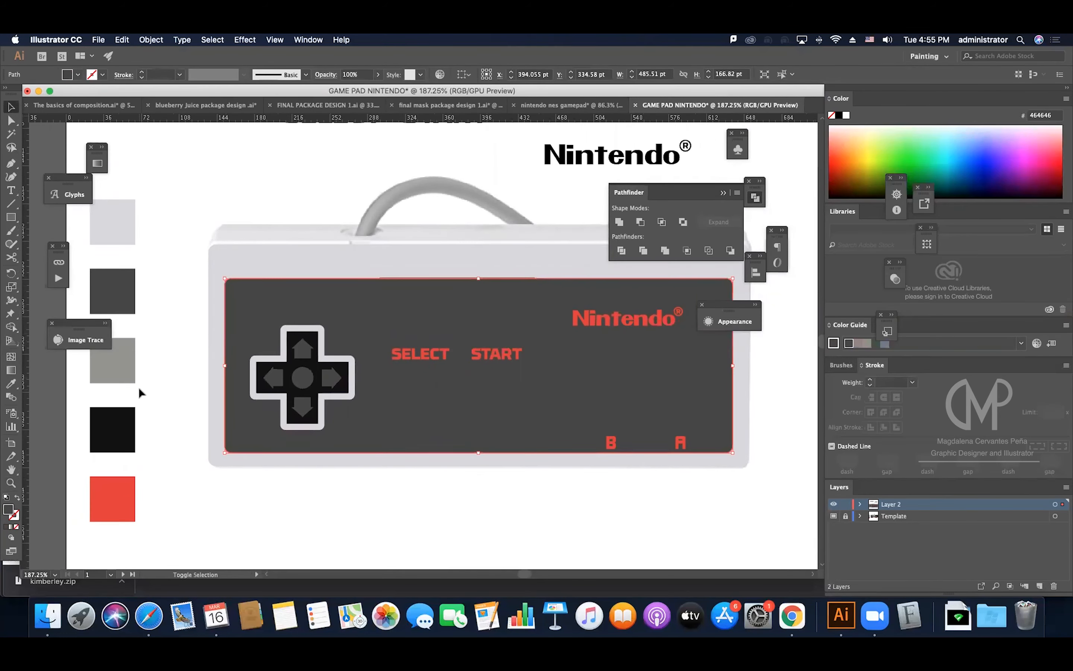
{"action": "key", "text": "super+z"}
Select the four central bars and the Select/Start button box and fill them with the medium grey swatch.
{"action": "left_click", "coordinate": [386, 301]}
{"action": "left_click", "coordinate": [387, 309], "text": "shift"}
{"action": "left_click", "coordinate": [388, 342], "text": "shift"}
{"action": "left_click", "coordinate": [387, 377], "text": "shift"}
{"action": "left_click", "coordinate": [388, 438], "text": "shift"}
{"action": "key", "text": "i"}
{"action": "left_click", "coordinate": [130, 371]}
Recolour the Select/Start button box in the body's light grey and its two pill buttons in dark grey 464646.
{"action": "key", "text": "v"}
{"action": "left_click", "coordinate": [429, 421]}
{"action": "key", "text": "i"}
{"action": "left_click", "coordinate": [354, 253]}
{"action": "key", "text": "v"}
{"action": "left_click", "coordinate": [444, 406]}
{"action": "key", "text": "i"}
{"action": "left_click", "coordinate": [126, 290]}
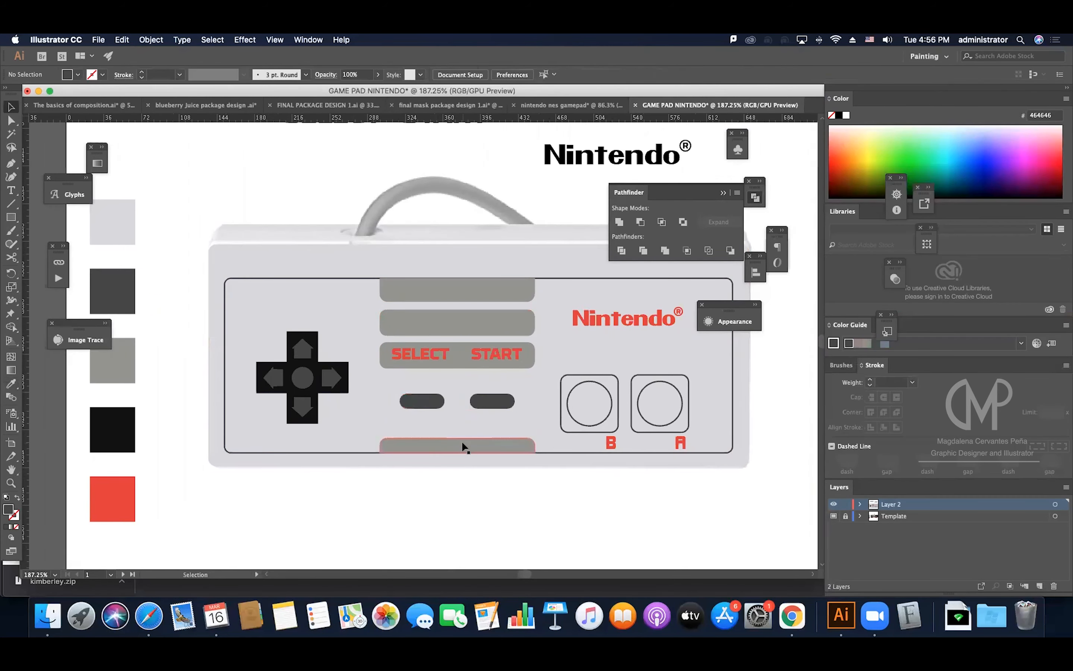
Fill the inner panel with the dark grey swatch 464646.
{"action": "left_click", "coordinate": [373, 452]}
{"action": "key", "text": "i"}
{"action": "left_click", "coordinate": [126, 291]}
{"action": "key", "text": "v"}
Fill the two rounded squares behind the A and B buttons with the body's light grey.
{"action": "left_click", "coordinate": [590, 375]}
{"action": "left_click", "coordinate": [688, 384], "text": "shift"}
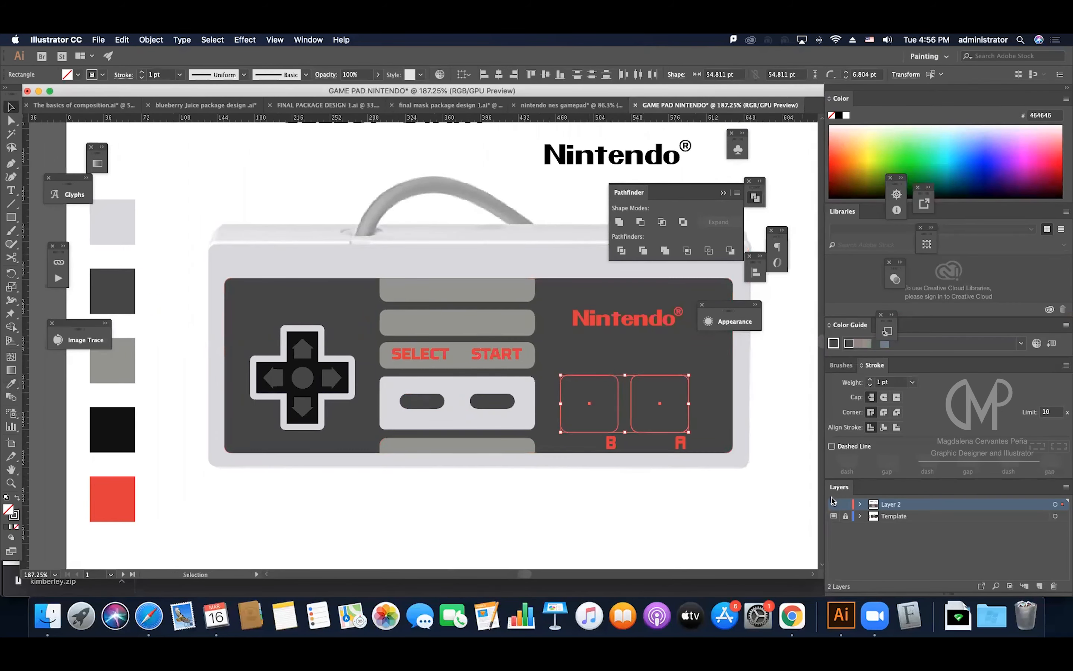
{"action": "key", "text": "i"}
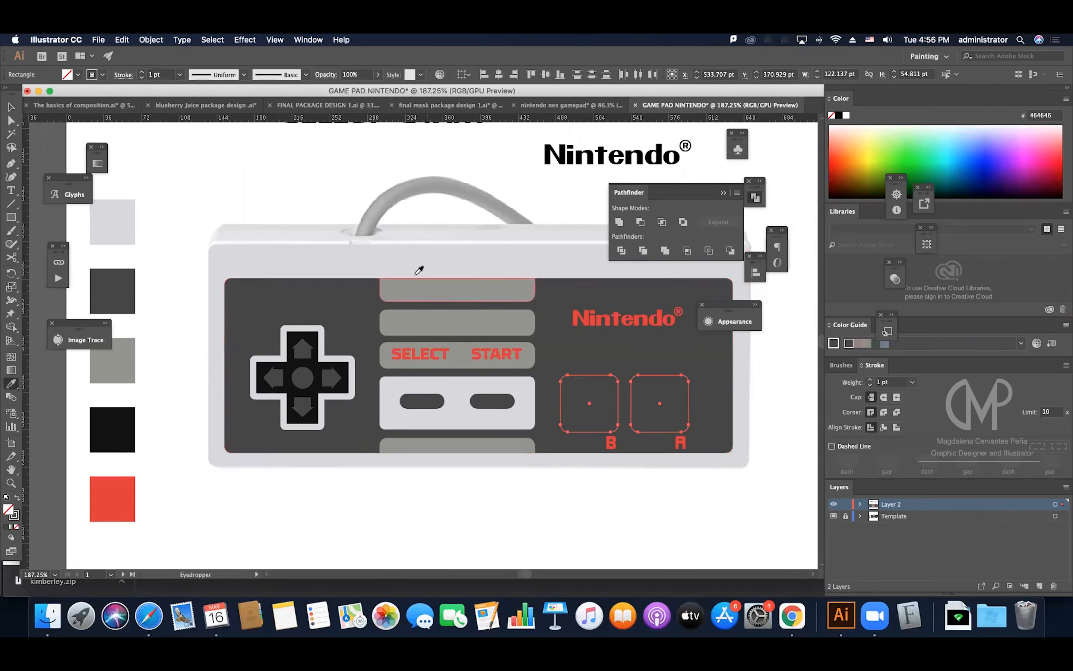
{"action": "left_click", "coordinate": [448, 267]}
Fill the round A and B buttons with the Nintendo lettering's red and clear the selection.
{"action": "key", "text": "v"}
{"action": "left_click", "coordinate": [599, 418]}
{"action": "left_click", "coordinate": [602, 421]}
{"action": "left_click", "coordinate": [639, 412], "text": "shift"}
{"action": "key", "text": "i"}
{"action": "left_click", "coordinate": [590, 319]}
{"action": "key", "text": "v"}
{"action": "left_click", "coordinate": [590, 486]}
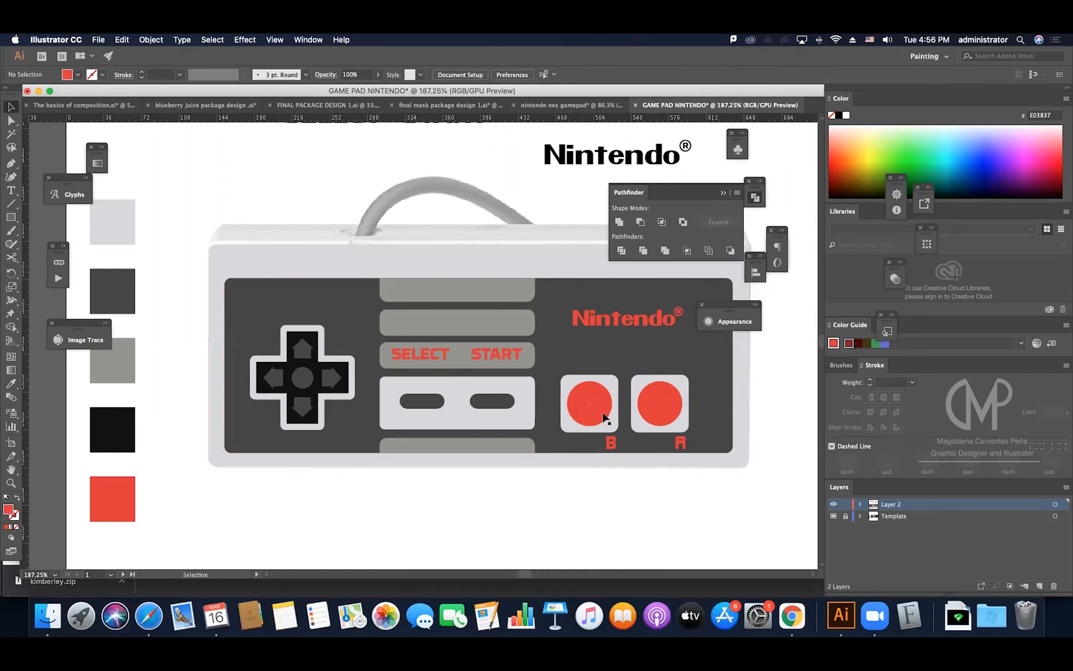
View the whole coloured gamepad on its artboard together with the neighbouring artboard.
{"action": "key", "text": "z"}
{"action": "left_click_drag", "start_coordinate": [600, 342], "coordinate": [525, 382]}
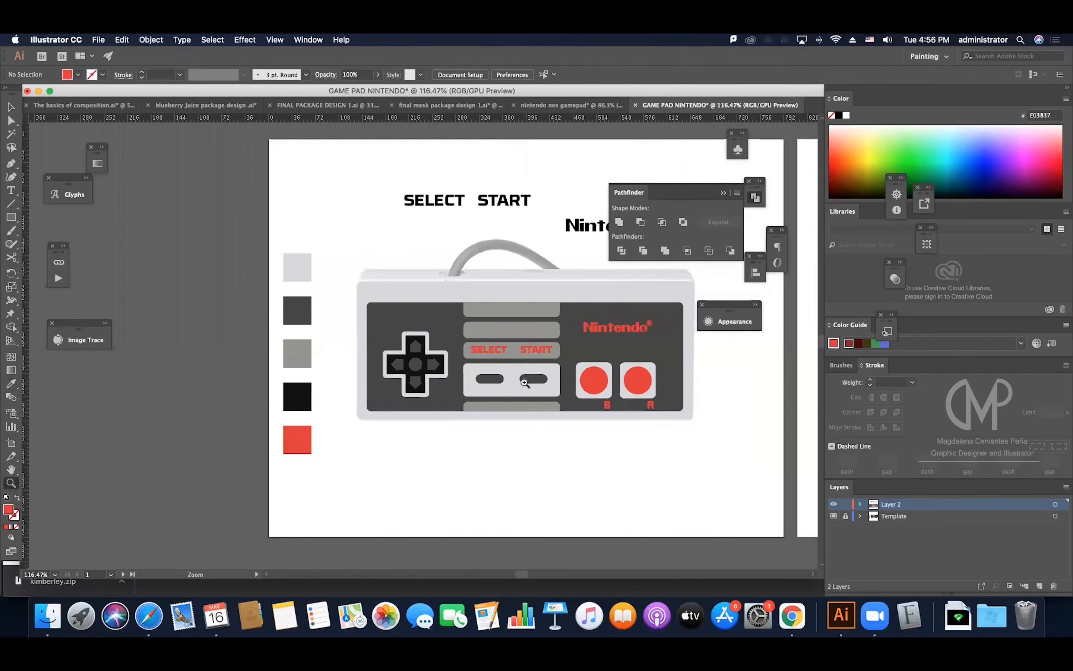
{"action": "scroll", "coordinate": [524, 382], "scroll_direction": "right", "scroll_amount": 6}
{"action": "key", "text": "v"}
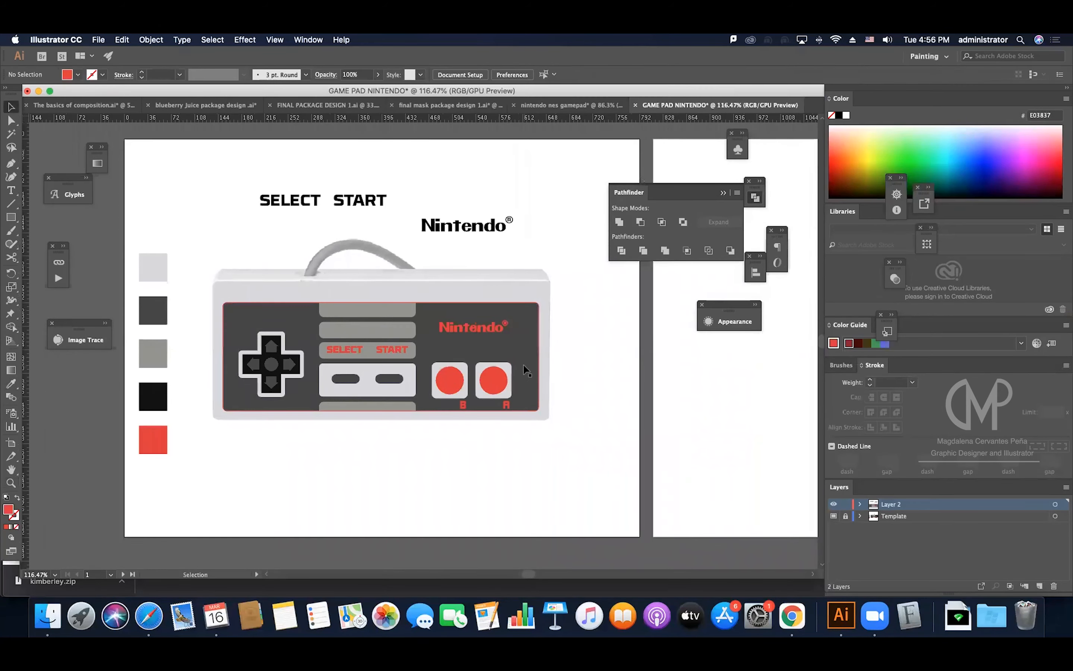
{"action": "key", "text": "z"}
{"action": "left_click_drag", "start_coordinate": [517, 368], "coordinate": [442, 408]}
{"action": "scroll", "coordinate": [443, 408], "scroll_direction": "right", "scroll_amount": 2}
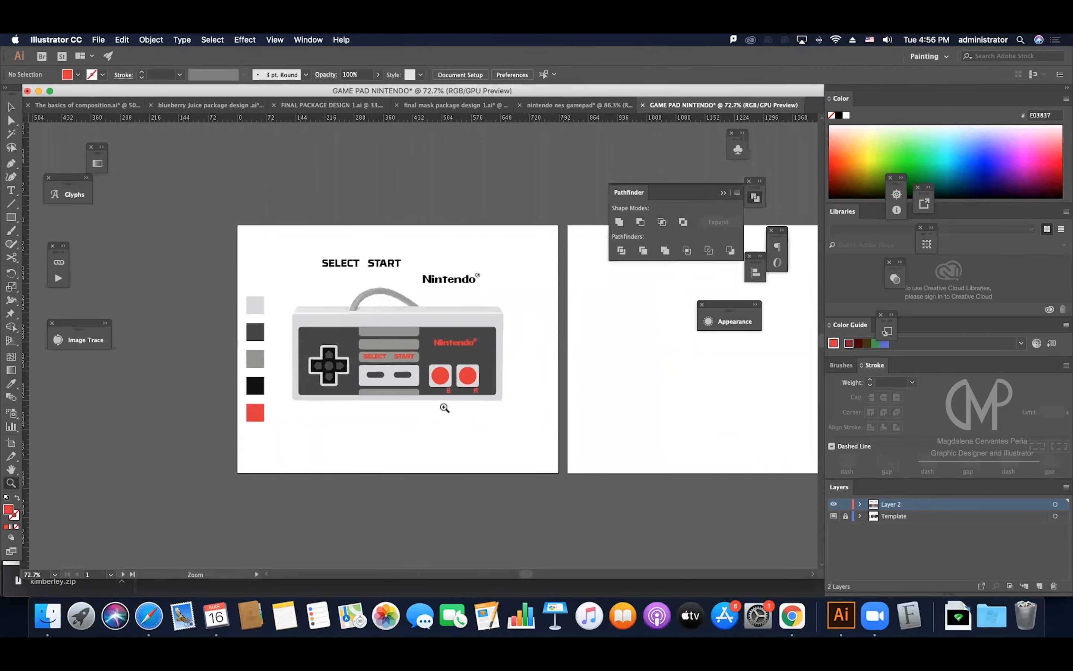
Copy the coloured gamepad without its cable and top edge onto the second artboard, placing it near the artboard's upper edge.
{"action": "scroll", "coordinate": [444, 407], "scroll_direction": "right", "scroll_amount": 2}
{"action": "key", "text": "v"}
{"action": "left_click_drag", "start_coordinate": [242, 303], "coordinate": [492, 431]}
{"action": "left_click_drag", "start_coordinate": [424, 374], "coordinate": [707, 363]}
{"action": "scroll", "coordinate": [707, 362], "scroll_direction": "right", "scroll_amount": 5}
{"action": "left_click_drag", "start_coordinate": [608, 384], "coordinate": [652, 318]}
{"action": "scroll", "coordinate": [590, 378], "scroll_direction": "right", "scroll_amount": 2}
{"action": "scroll", "coordinate": [591, 379], "scroll_direction": "up", "scroll_amount": 1}
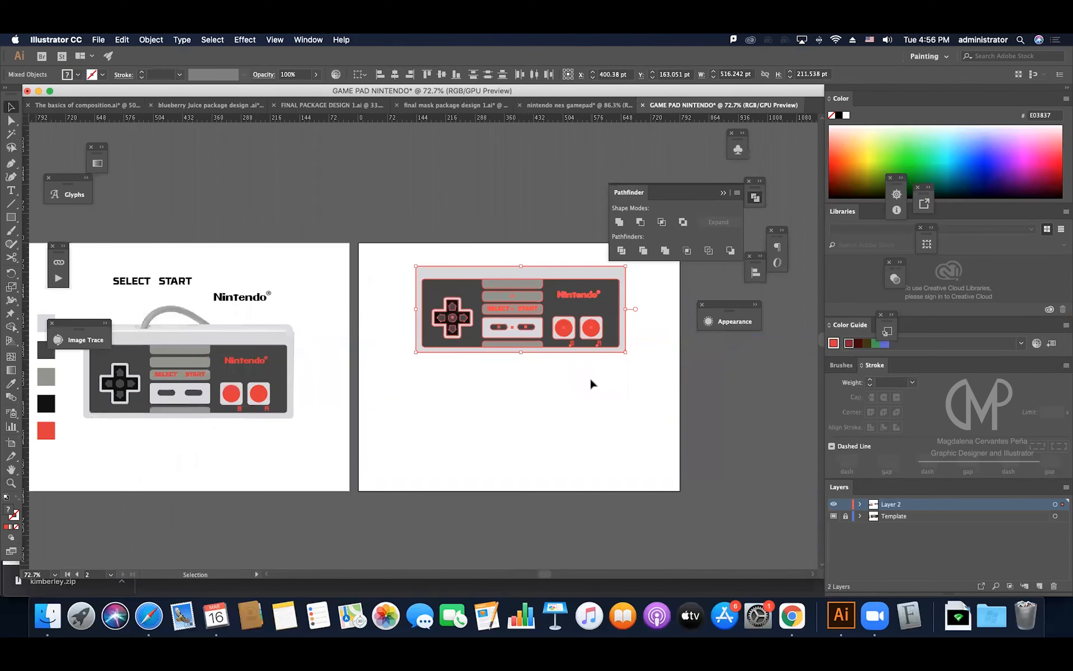
{"action": "left_click", "coordinate": [590, 378]}
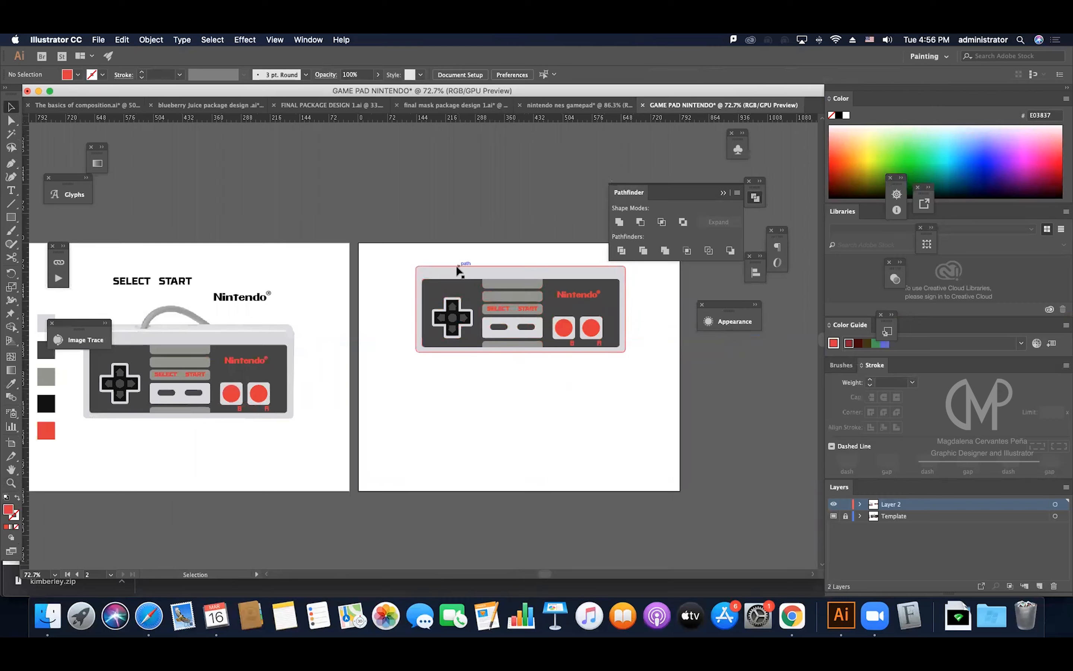
{"action": "left_click_drag", "start_coordinate": [459, 266], "coordinate": [380, 227]}
{"action": "key", "text": "super+z"}
{"action": "left_click", "coordinate": [448, 239]}
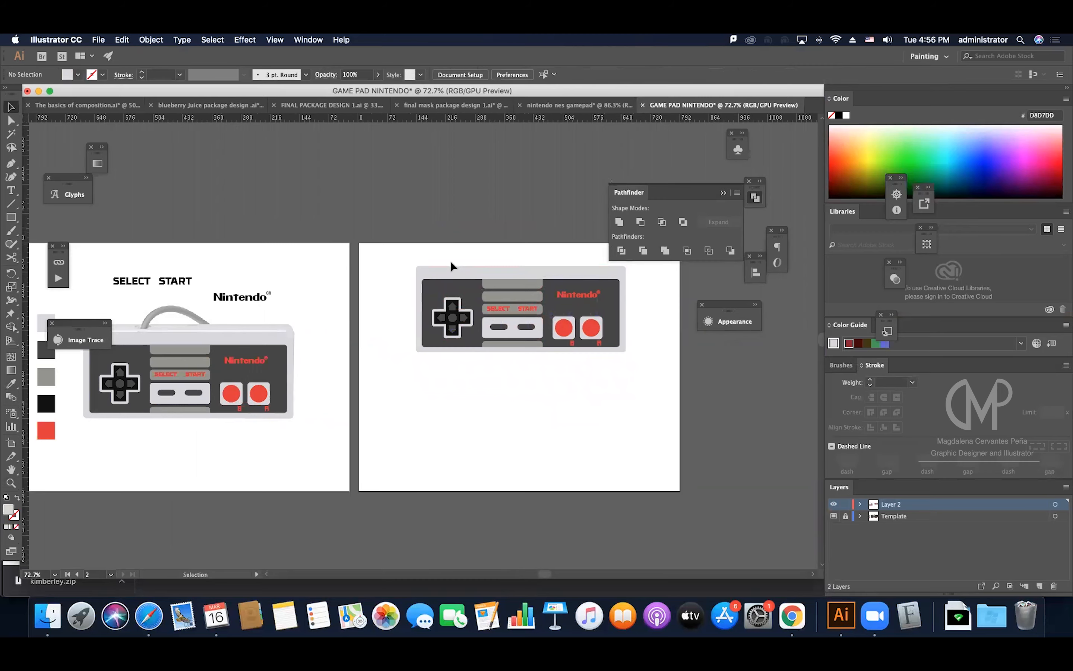
Place a copy of the light grey body rectangle below the gamepad on the second artboard.
{"action": "left_click_drag", "start_coordinate": [453, 265], "coordinate": [455, 395]}
{"action": "left_click", "coordinate": [455, 375]}
{"action": "left_click", "coordinate": [431, 406]}
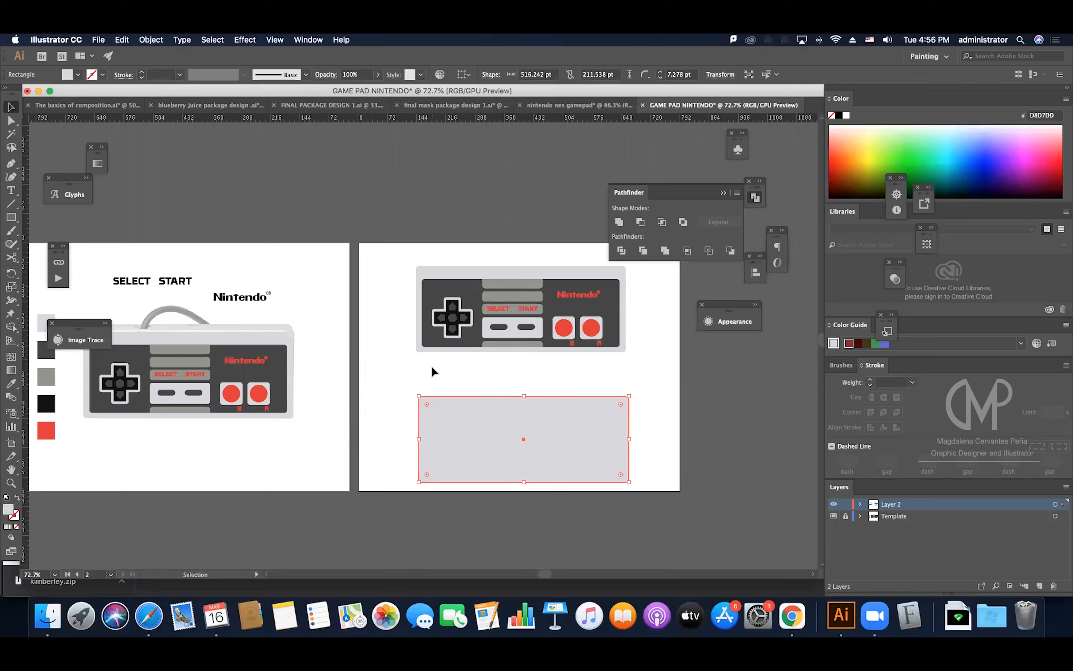
{"action": "left_click", "coordinate": [431, 366]}
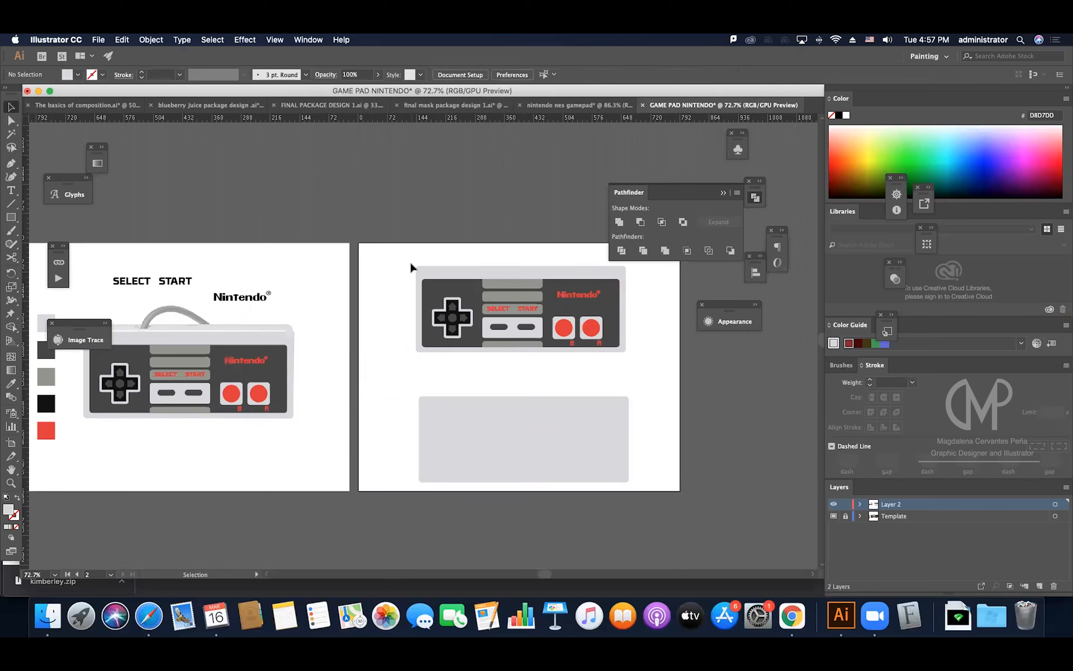
Group all parts of the gamepad on the second artboard and clear the selection.
{"action": "left_click_drag", "start_coordinate": [410, 260], "coordinate": [644, 362]}
{"action": "key", "text": "a"}
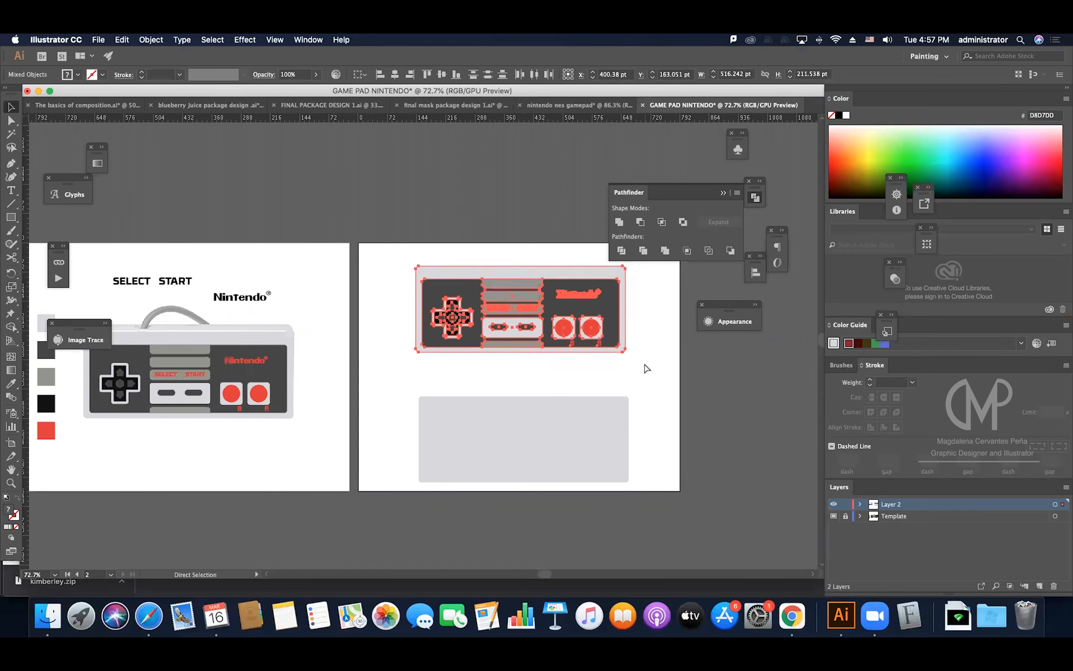
{"action": "key", "text": "super+g"}
{"action": "key", "text": "v"}
{"action": "left_click", "coordinate": [600, 375]}
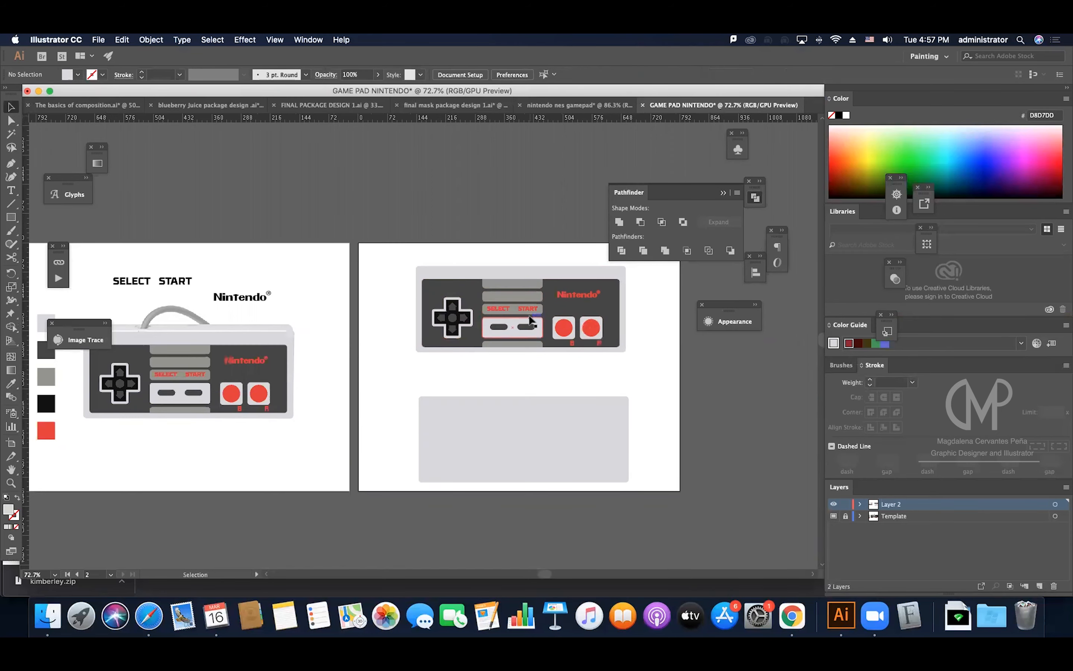
Save the grouped gamepad as a new dynamic symbol named "game pad".
{"action": "left_click", "coordinate": [722, 193]}
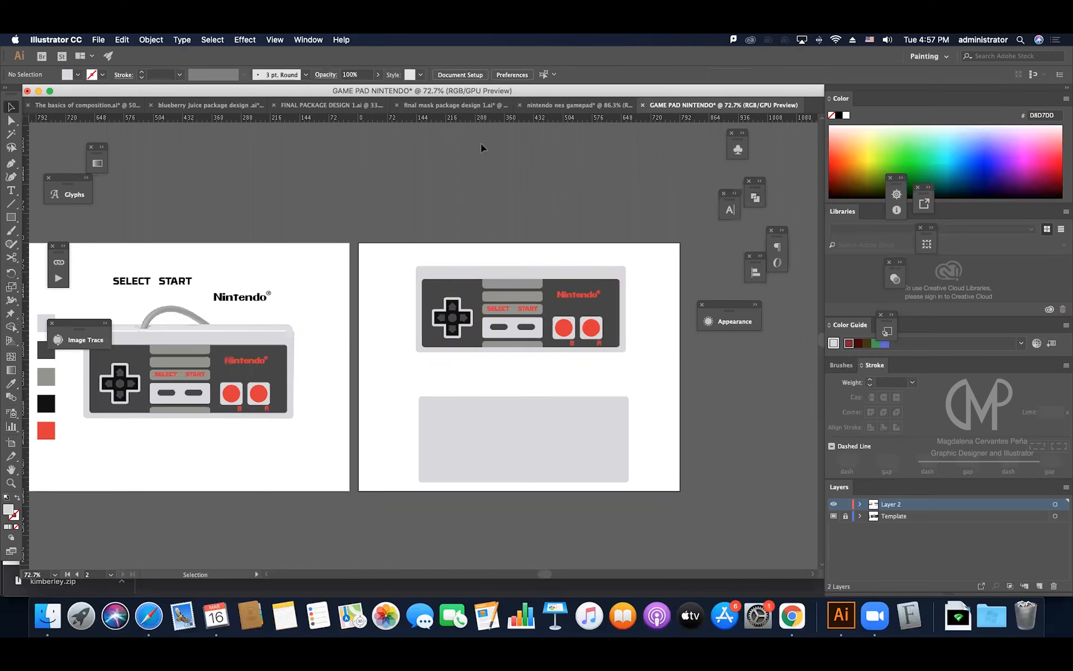
{"action": "left_click", "coordinate": [309, 40]}
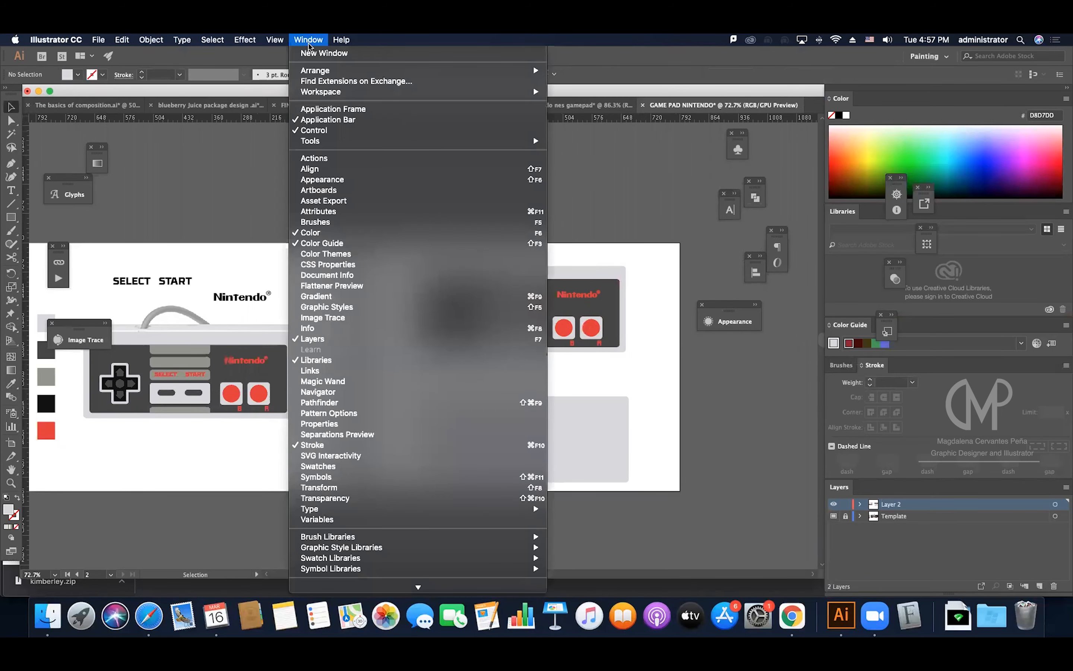
{"action": "left_click", "coordinate": [359, 477]}
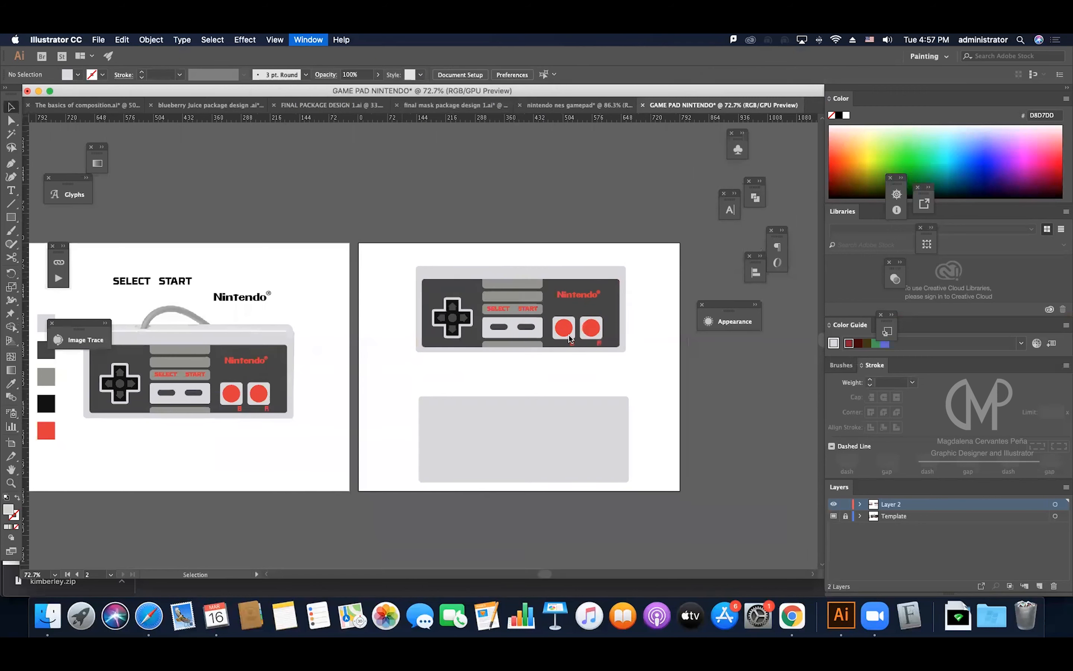
{"action": "left_click", "coordinate": [588, 302]}
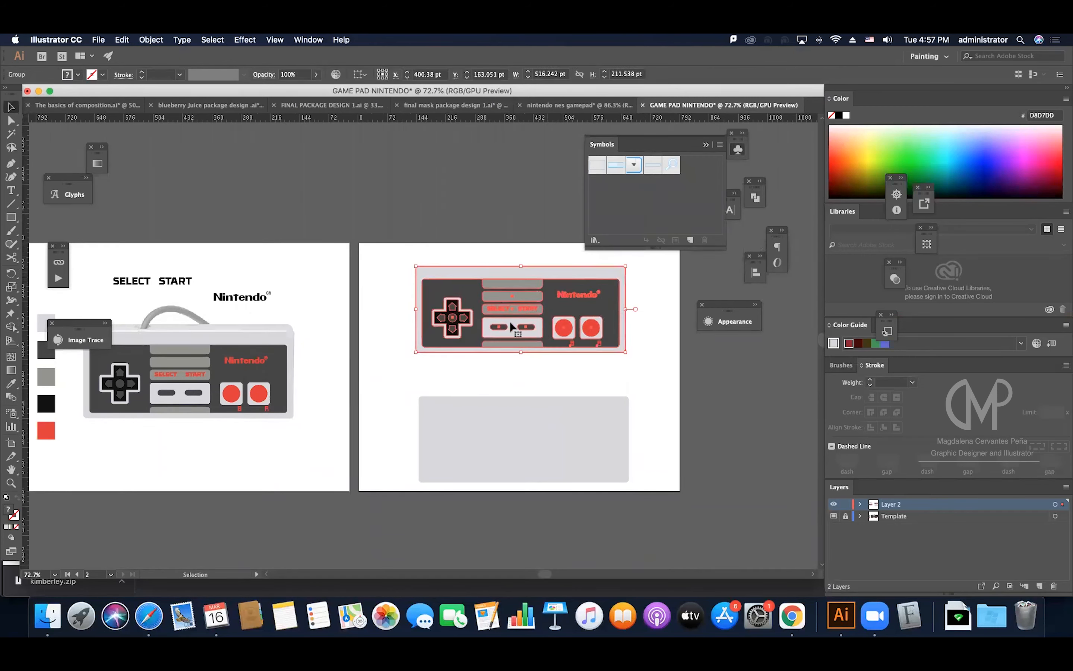
{"action": "left_click_drag", "start_coordinate": [509, 327], "coordinate": [628, 203]}
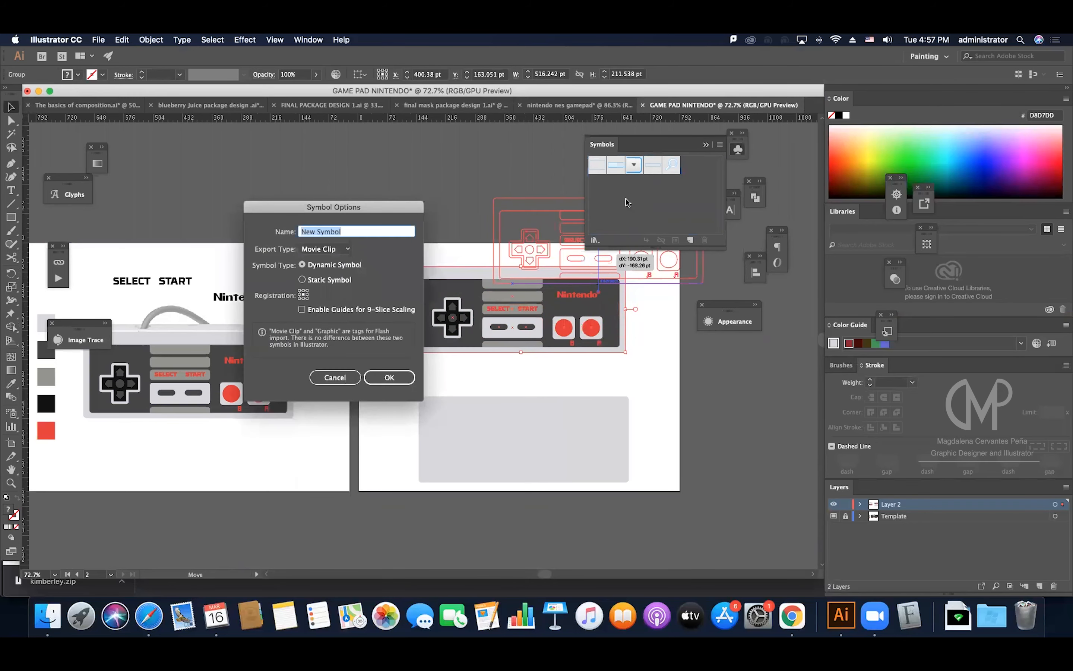
{"action": "type", "text": "game pad"}
{"action": "left_click", "coordinate": [389, 377]}
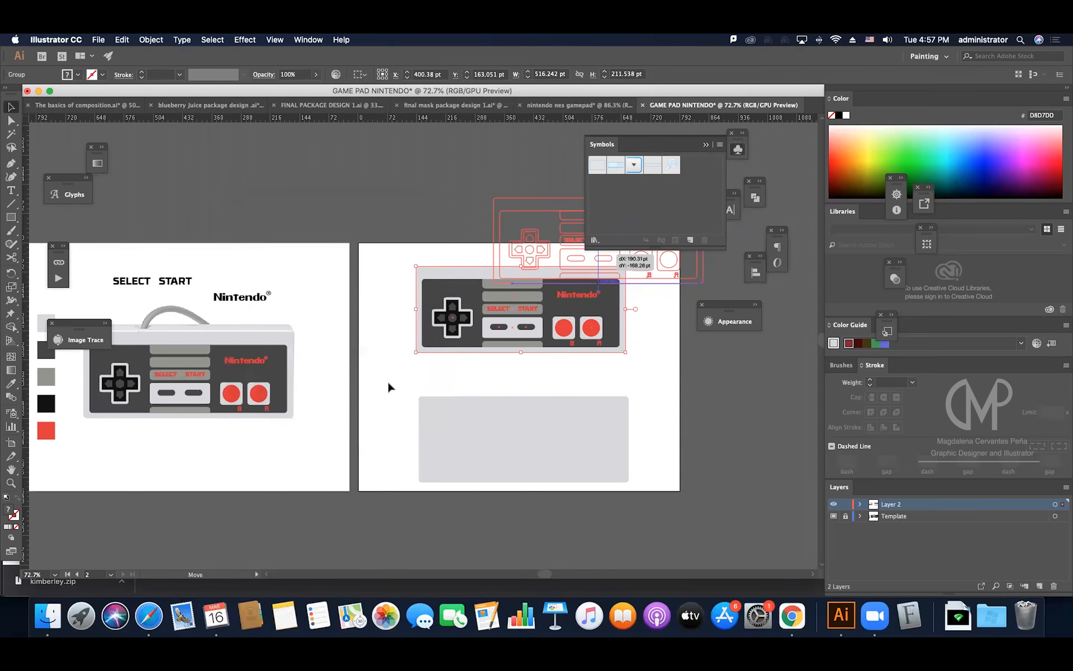
Move the plain grey rectangle closer beneath the gamepad and start a 3D Extrude & Bevel effect on it with preview enabled.
{"action": "left_click", "coordinate": [608, 407]}
{"action": "left_click_drag", "start_coordinate": [609, 407], "coordinate": [588, 390]}
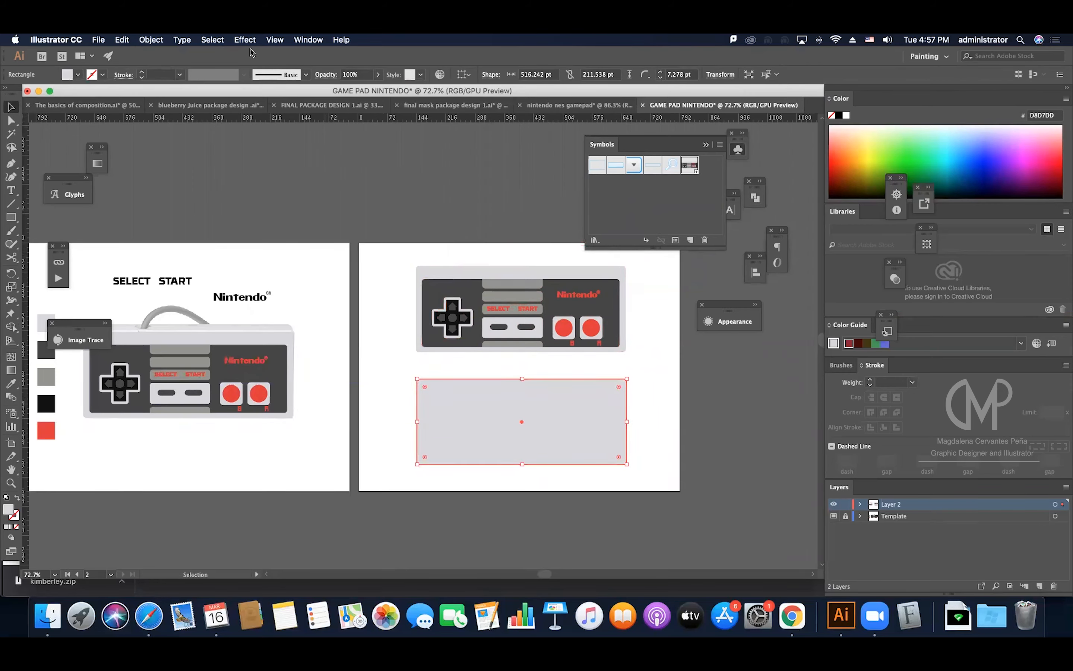
{"action": "left_click", "coordinate": [245, 40]}
{"action": "mouse_move", "coordinate": [352, 112]}
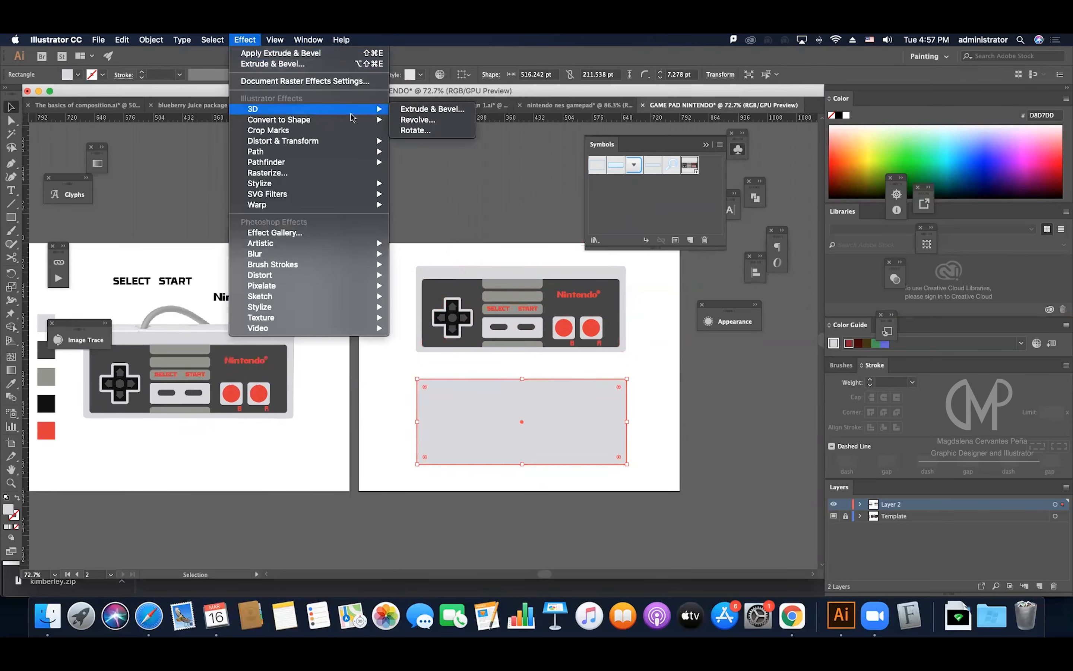
{"action": "left_click", "coordinate": [402, 110]}
{"action": "left_click", "coordinate": [742, 399]}
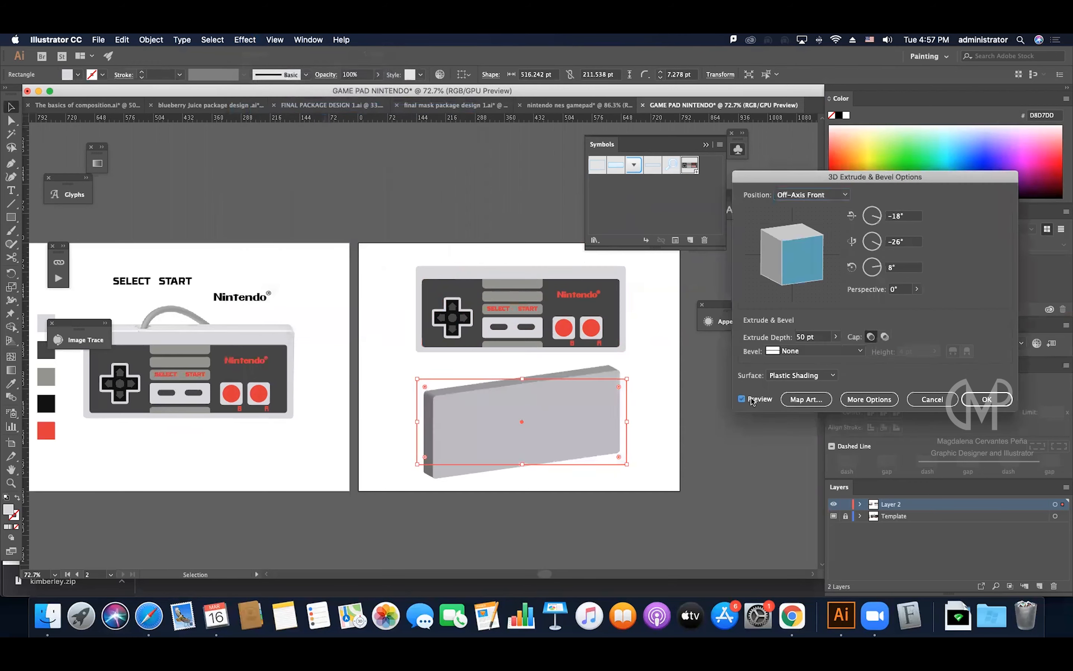
Set the rectangle's extrude depth to 83 pt.
{"action": "left_click", "coordinate": [821, 337]}
{"action": "key", "text": "Down"}
{"action": "key", "text": "Down"}
{"action": "key", "text": "Down"}
{"action": "key", "text": "Down"}
{"action": "key", "text": "Down"}
{"action": "key", "text": "Down"}
{"action": "key", "text": "Down"}
{"action": "key", "text": "Down"}
{"action": "key", "text": "Down"}
{"action": "key", "text": "Up"}
{"action": "key", "text": "Up"}
{"action": "key", "text": "Up"}
{"action": "key", "text": "Up"}
{"action": "key", "text": "Up"}
{"action": "key", "text": "Up"}
{"action": "key", "text": "Up"}
{"action": "key", "text": "Up"}
{"action": "key", "text": "Up"}
{"action": "key", "text": "Up"}
{"action": "key", "text": "Up"}
{"action": "key", "text": "Up"}
{"action": "key", "text": "Up"}
{"action": "key", "text": "Up"}
{"action": "key", "text": "Up"}
{"action": "key", "text": "Up"}
{"action": "key", "text": "Up"}
{"action": "key", "text": "Up"}
{"action": "key", "text": "Up"}
{"action": "key", "text": "Up"}
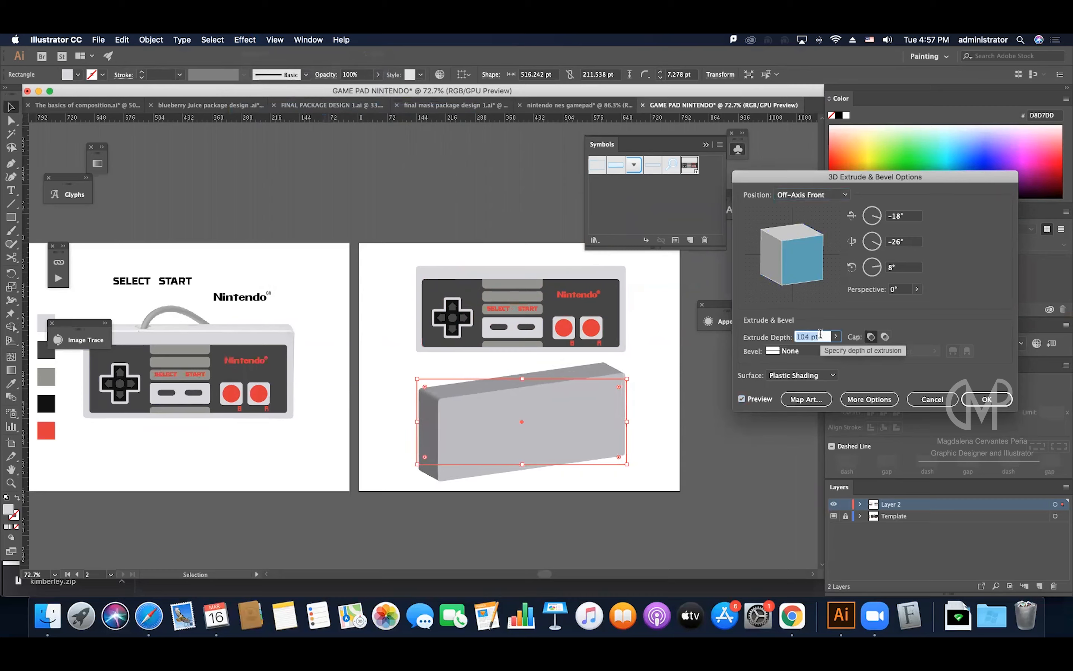
{"action": "key", "text": "Down"}
{"action": "key", "text": "Down"}
{"action": "key", "text": "Down"}
{"action": "key", "text": "Down"}
{"action": "key", "text": "Down"}
{"action": "key", "text": "Down"}
{"action": "key", "text": "Down"}
{"action": "key", "text": "Down"}
{"action": "key", "text": "Down"}
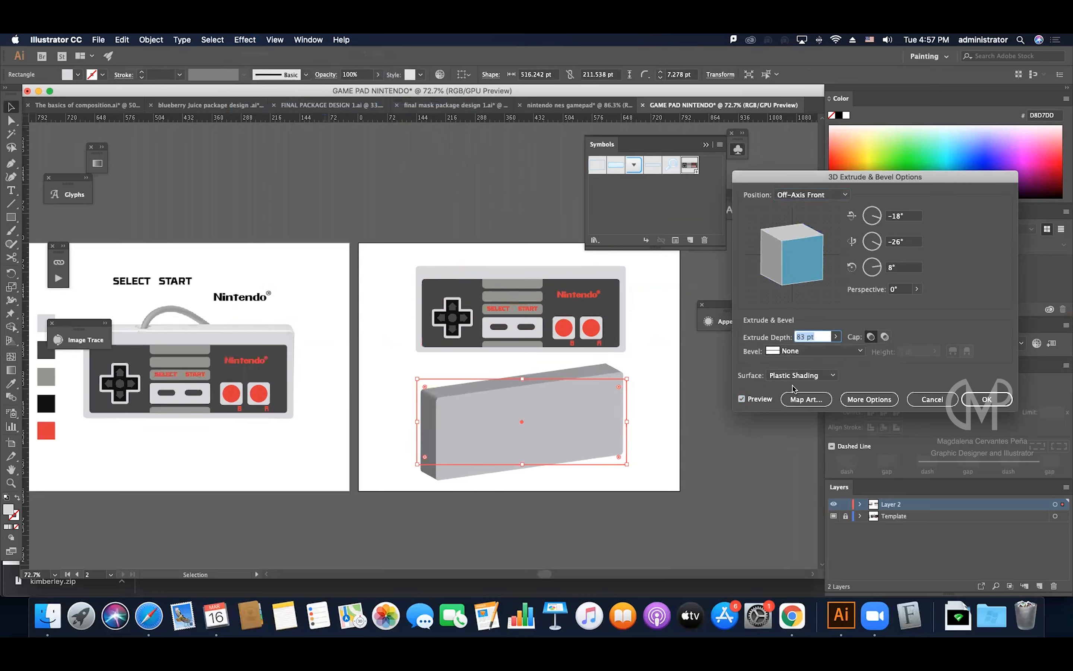
Map the "game pad" symbol onto the front face of the extruded block, surface 1 of 10.
{"action": "left_click", "coordinate": [805, 400]}
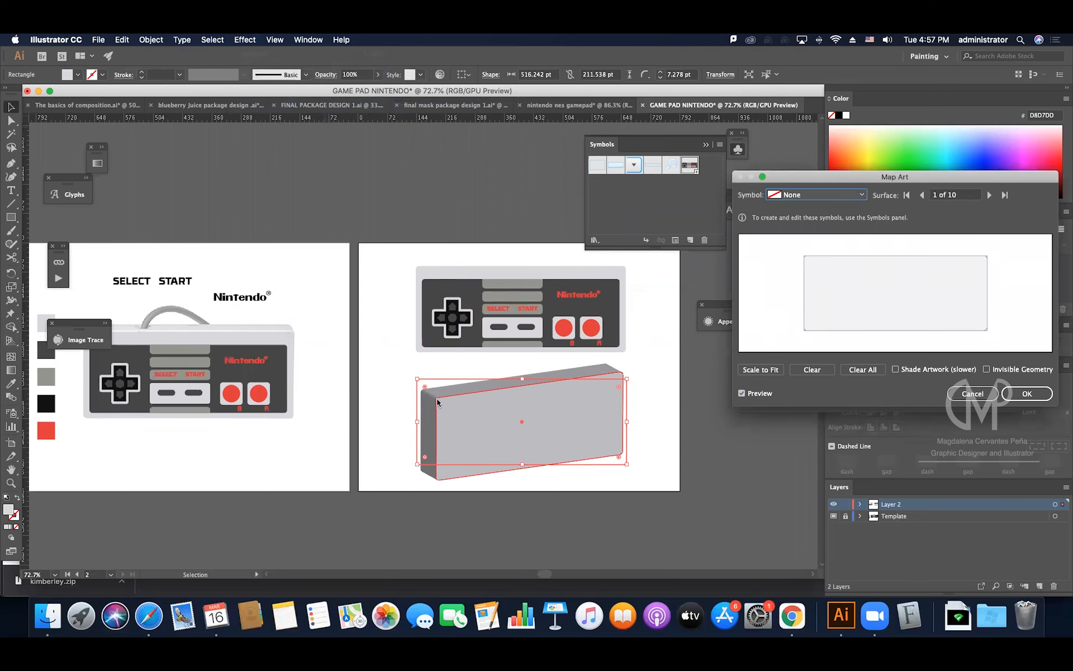
{"action": "left_click", "coordinate": [808, 200]}
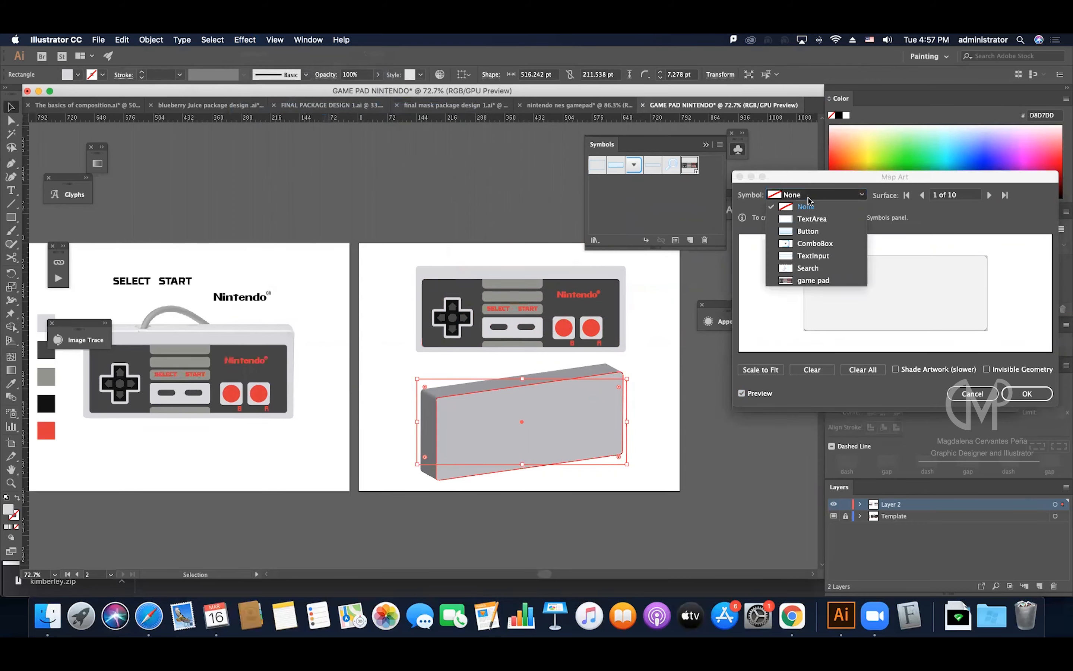
{"action": "left_click", "coordinate": [809, 280]}
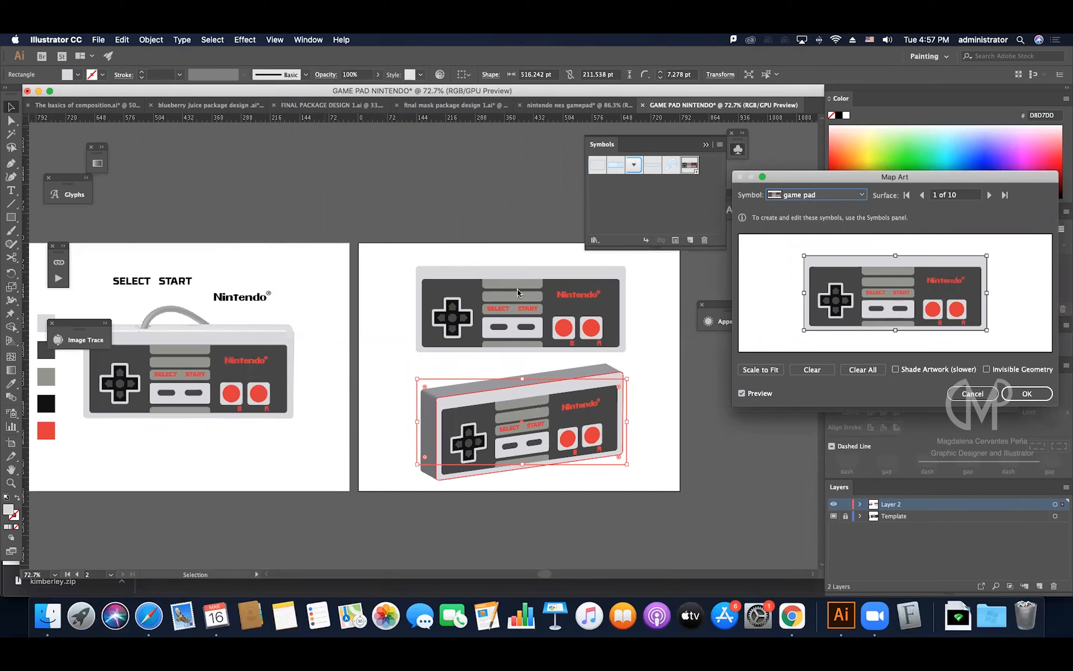
{"action": "left_click", "coordinate": [1006, 394]}
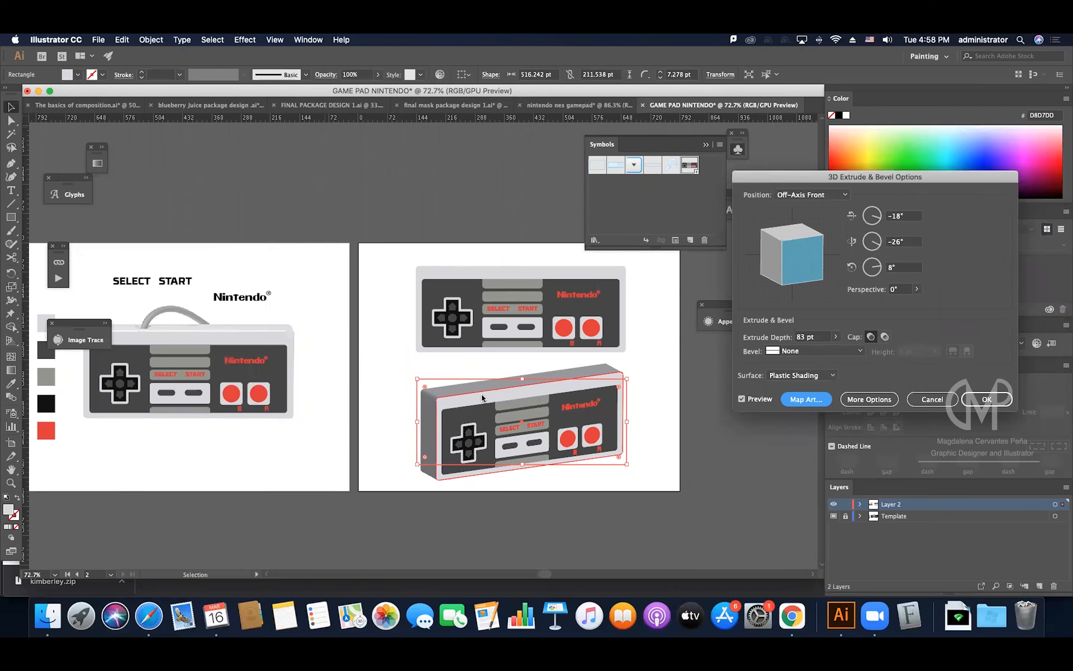
Set the extruded block's surface to No Shading and apply the 3D effect.
{"action": "left_click", "coordinate": [801, 375]}
{"action": "left_click", "coordinate": [806, 399]}
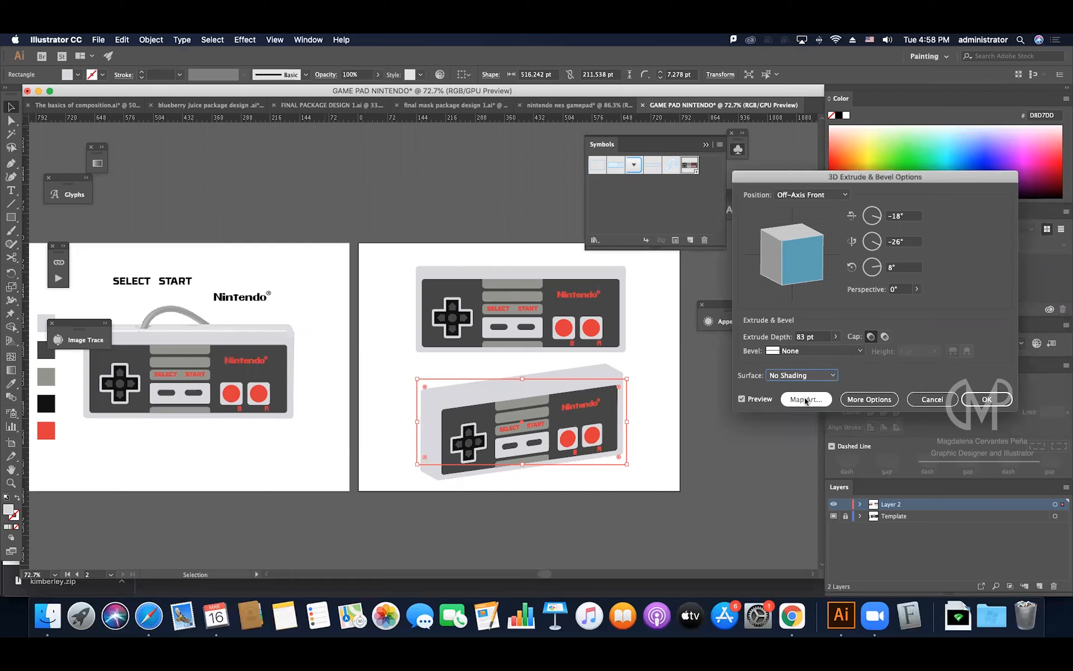
{"action": "left_click", "coordinate": [987, 399]}
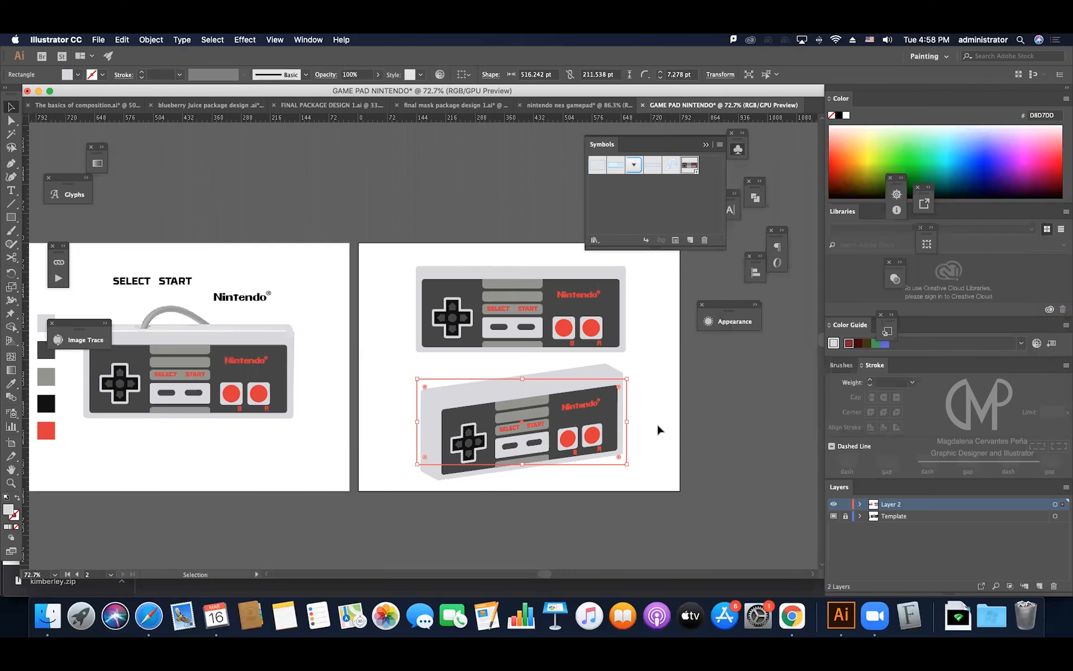
Duplicate the second artboard with its two gamepads, placing the copy beside it as a third artboard.
{"action": "scroll", "coordinate": [657, 423], "scroll_direction": "right", "scroll_amount": 3}
{"action": "scroll", "coordinate": [550, 397], "scroll_direction": "right", "scroll_amount": 1}
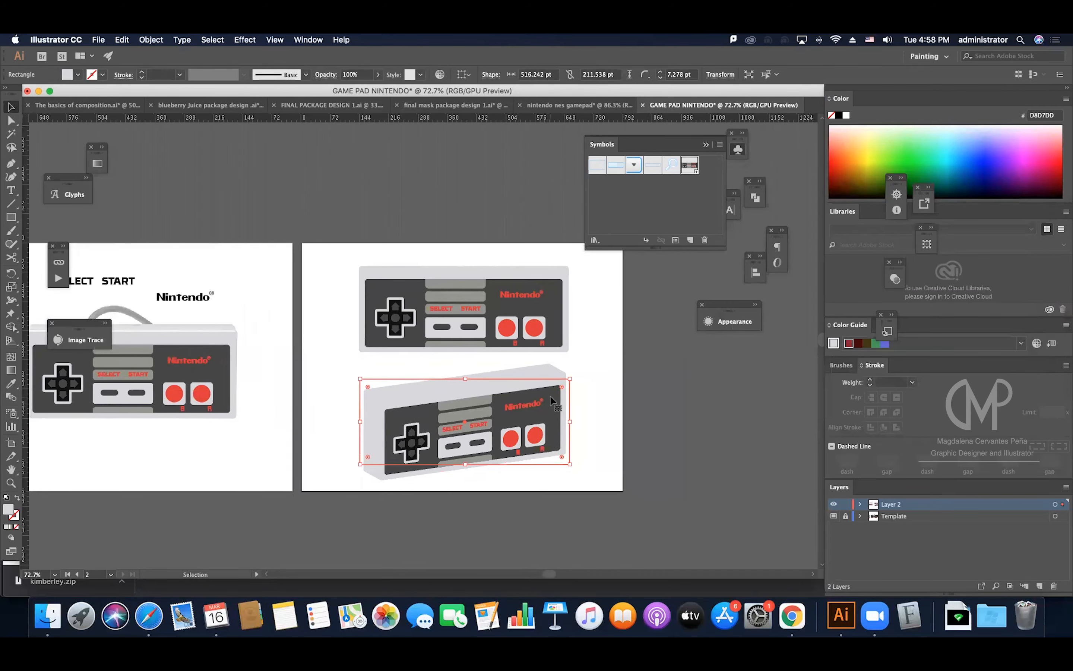
{"action": "key", "text": "z"}
{"action": "left_click_drag", "start_coordinate": [567, 388], "coordinate": [516, 412]}
{"action": "scroll", "coordinate": [517, 412], "scroll_direction": "right", "scroll_amount": 7}
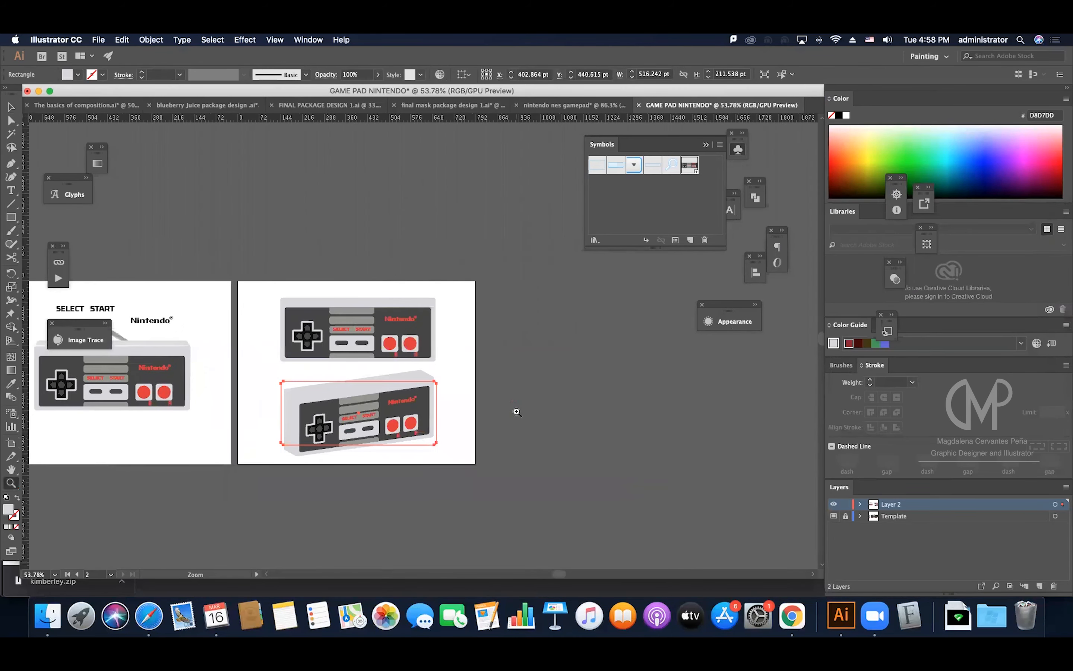
{"action": "key", "text": "shift+o"}
{"action": "left_click_drag", "start_coordinate": [469, 361], "coordinate": [624, 363]}
{"action": "scroll", "coordinate": [625, 362], "scroll_direction": "right", "scroll_amount": 4}
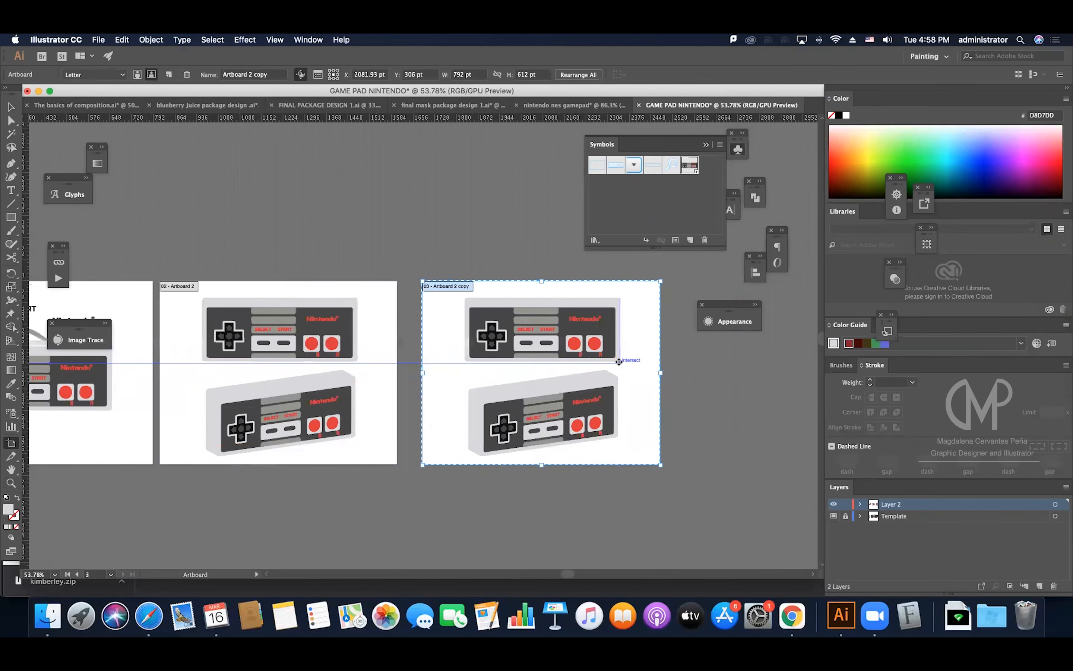
Delete the flat gamepad on the third artboard and move the 3D gamepad up into the free space.
{"action": "key", "text": "v"}
{"action": "left_click_drag", "start_coordinate": [469, 272], "coordinate": [621, 353]}
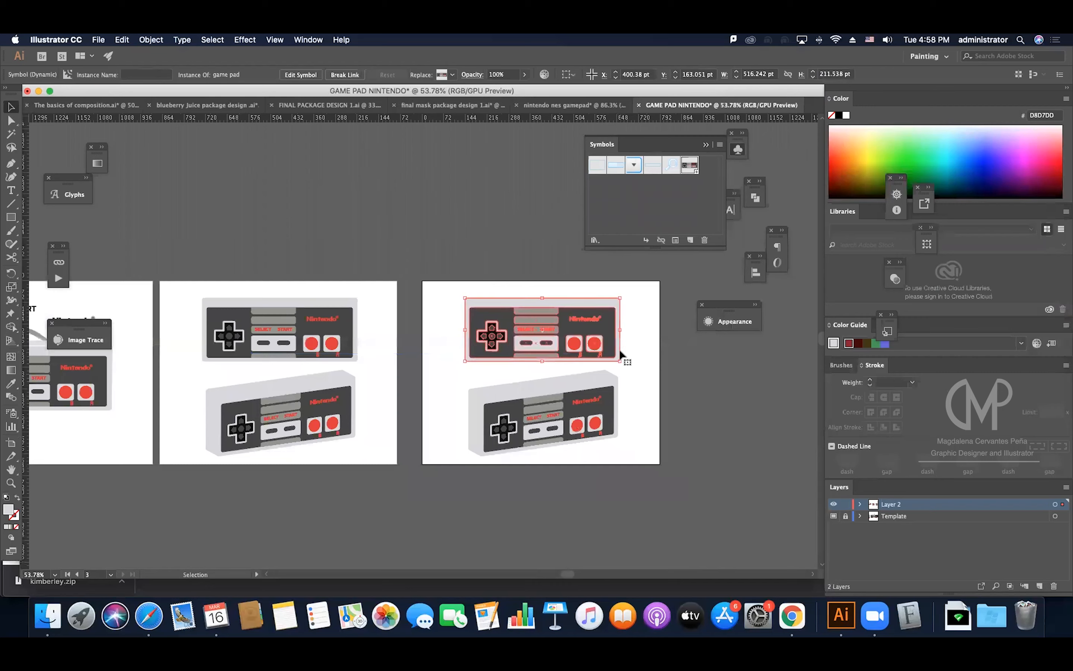
{"action": "key", "text": "Delete"}
{"action": "left_click_drag", "start_coordinate": [539, 437], "coordinate": [538, 374]}
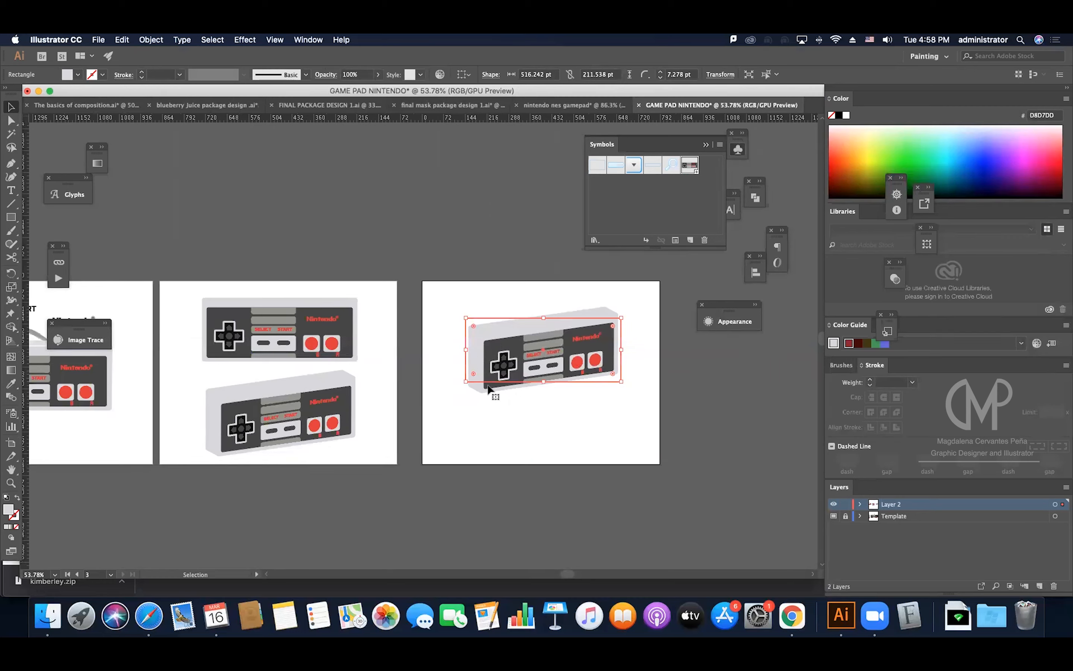
Expand the appearance of the 3D gamepad on the third artboard into editable shapes.
{"action": "left_click", "coordinate": [148, 41]}
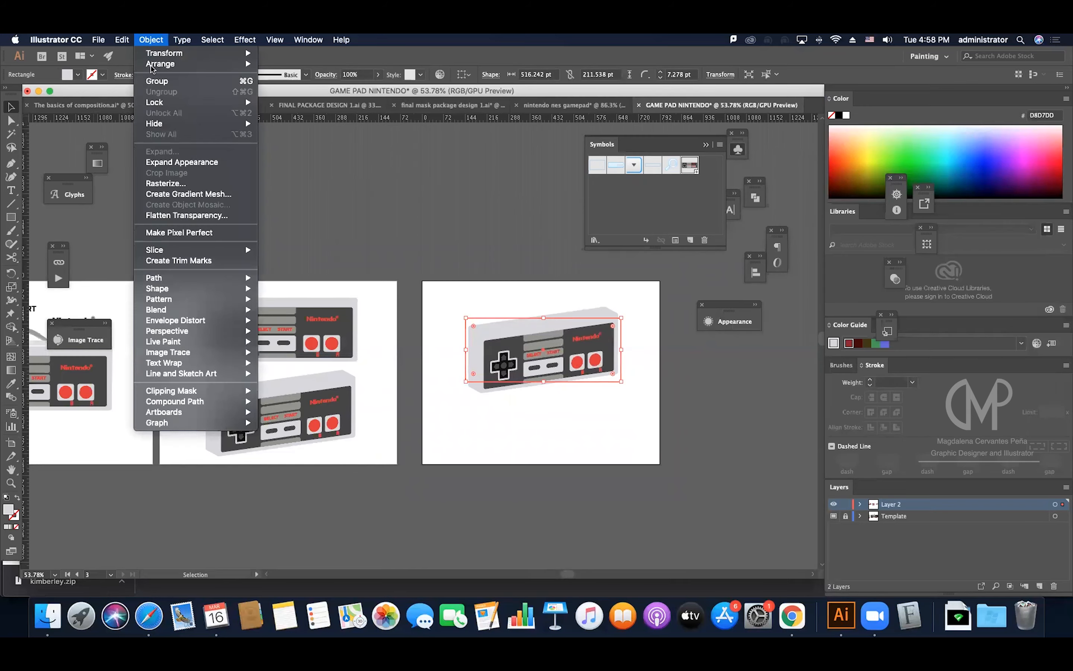
{"action": "left_click", "coordinate": [175, 162]}
{"action": "key", "text": "z"}
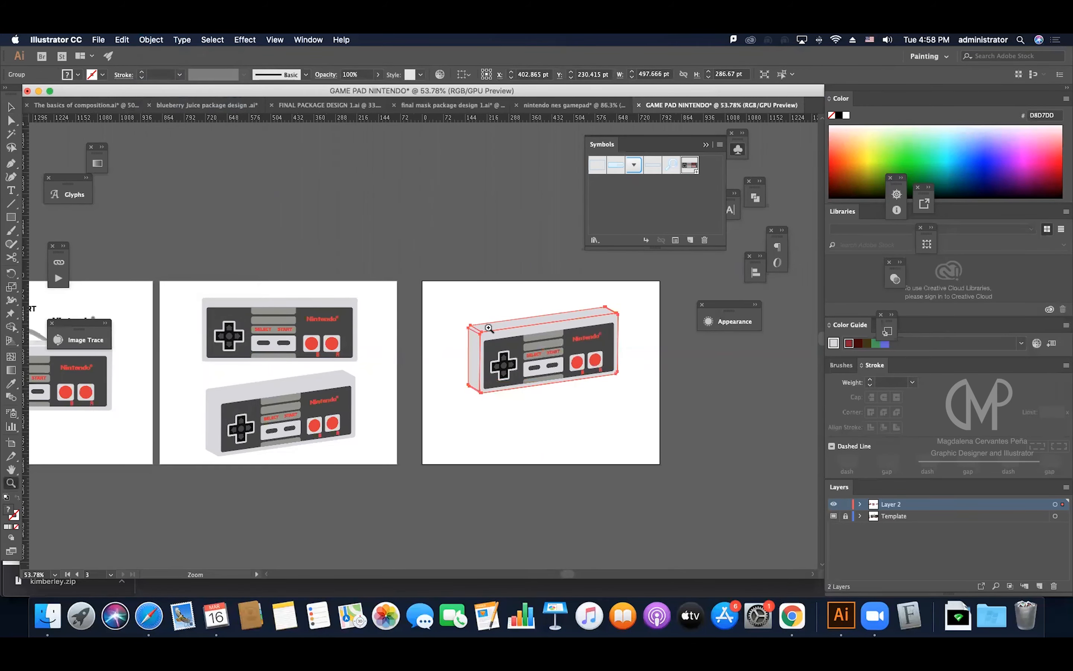
{"action": "left_click", "coordinate": [488, 328]}
{"action": "key", "text": "v"}
{"action": "key", "text": "shift+m"}
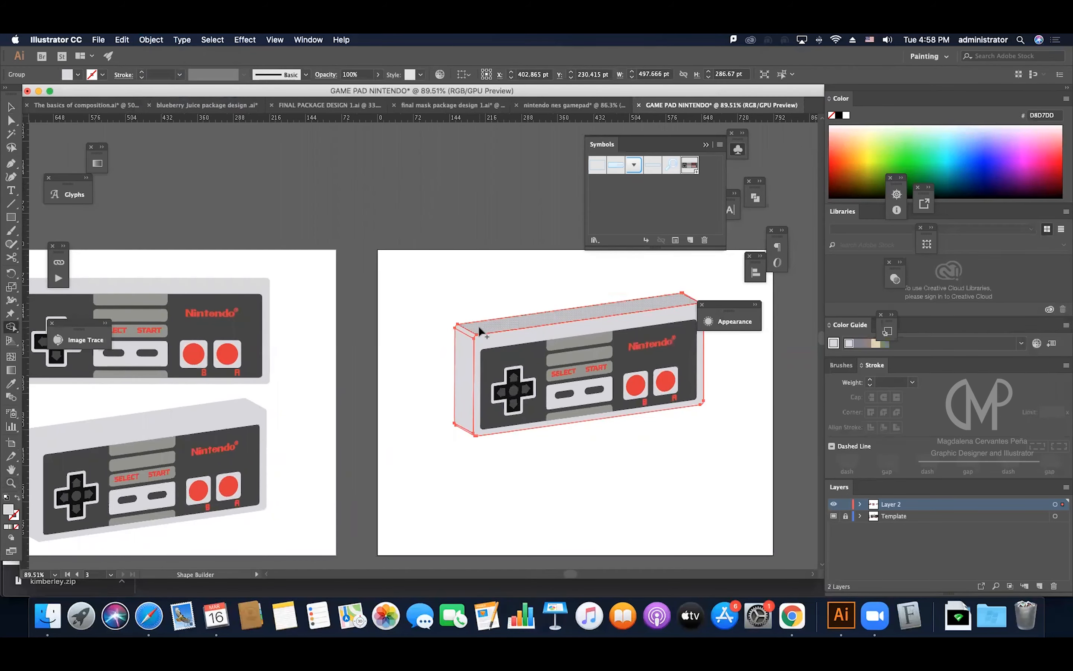
{"action": "scroll", "coordinate": [477, 291], "scroll_direction": "right", "scroll_amount": 2}
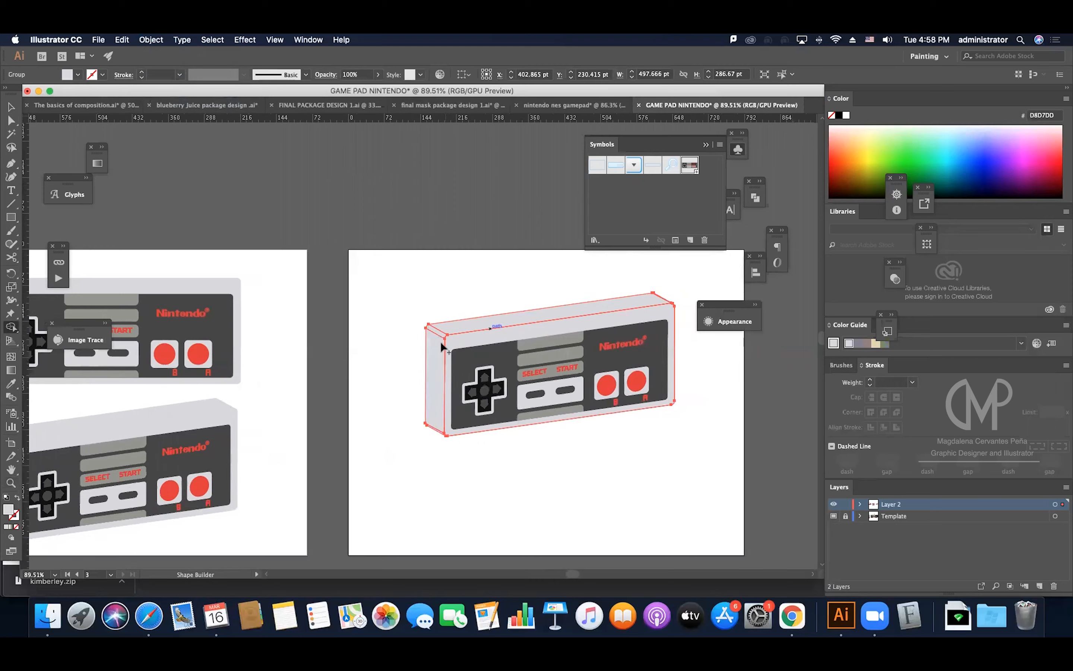
Isolate the expanded gamepad's faces on the third artboard and fill the long top face with grey #AFAFAF.
{"action": "key", "text": "v"}
{"action": "left_click", "coordinate": [441, 308]}
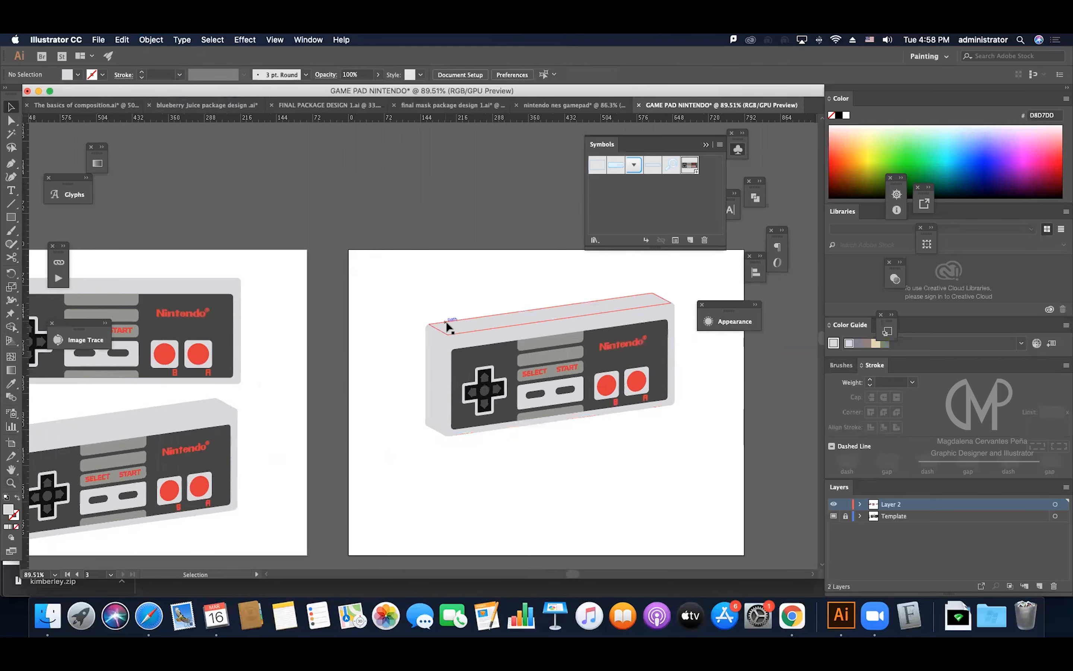
{"action": "double_click", "coordinate": [449, 325]}
{"action": "double_click", "coordinate": [450, 324]}
{"action": "left_click", "coordinate": [449, 325]}
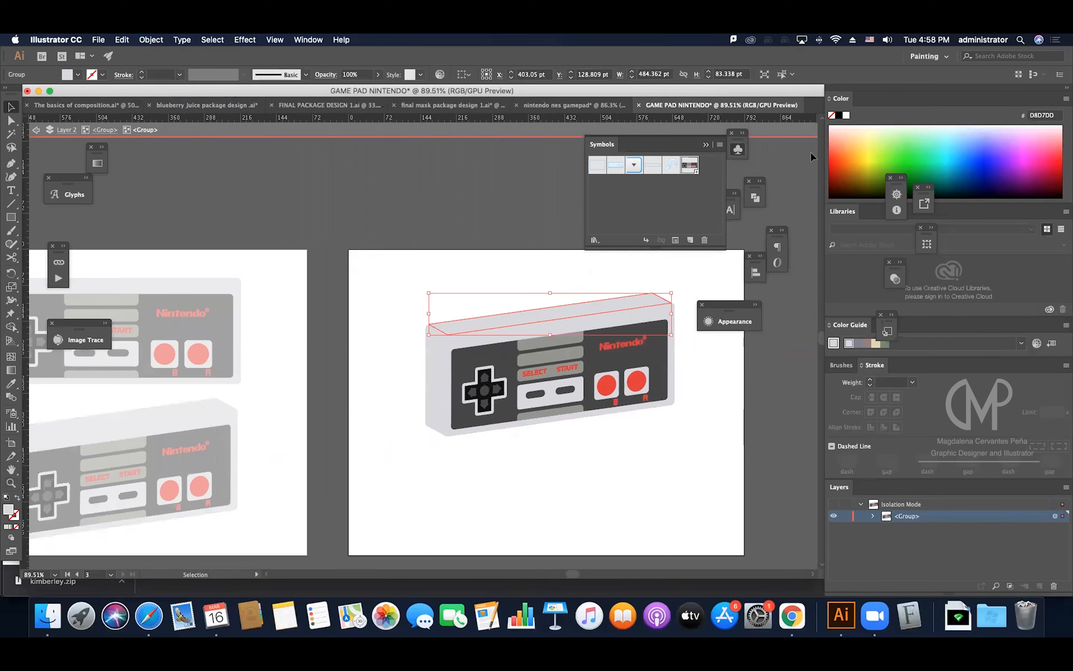
{"action": "double_click", "coordinate": [8, 510]}
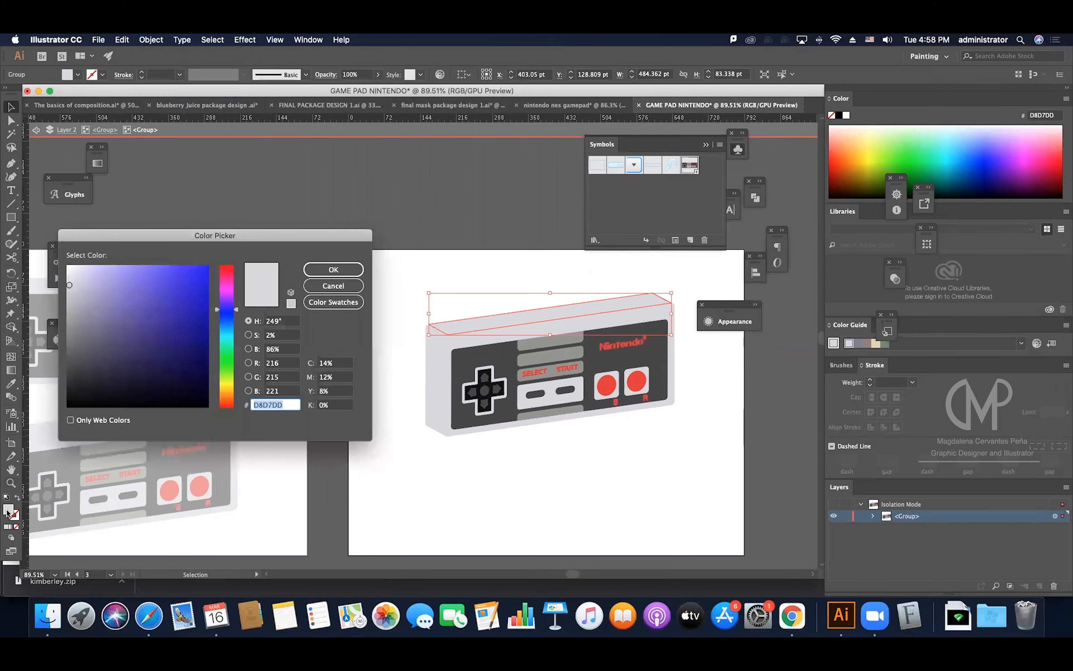
{"action": "left_click_drag", "start_coordinate": [71, 298], "coordinate": [67, 303]}
{"action": "left_click", "coordinate": [333, 269]}
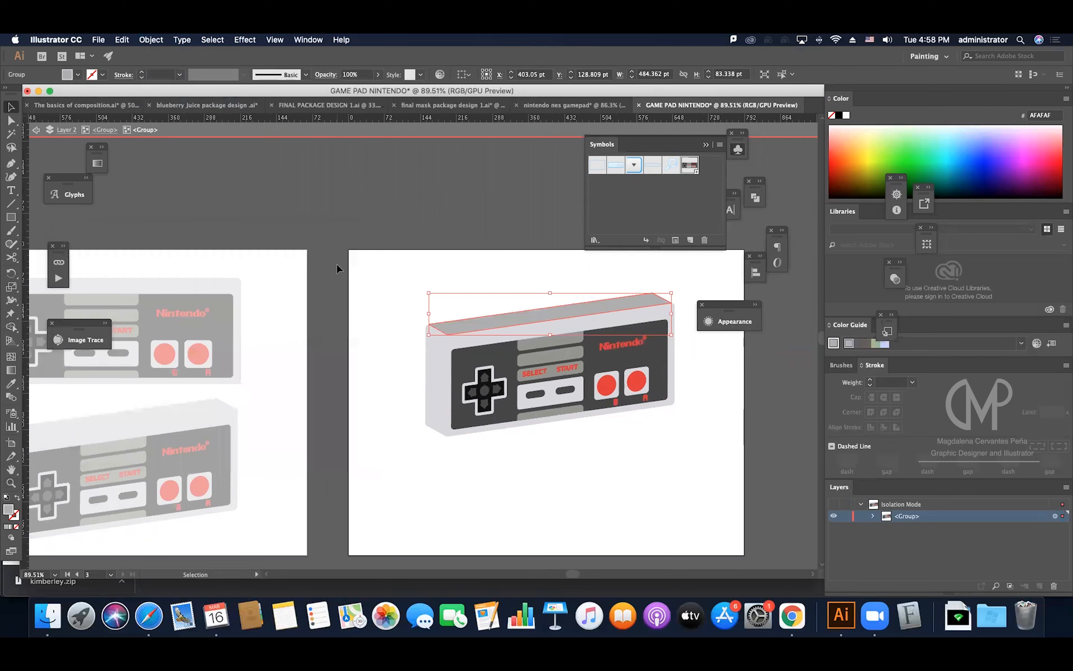
Match the small piece at the top face's left corner to the top face's grey with the Eyedropper.
{"action": "left_click", "coordinate": [408, 329]}
{"action": "left_click", "coordinate": [430, 329]}
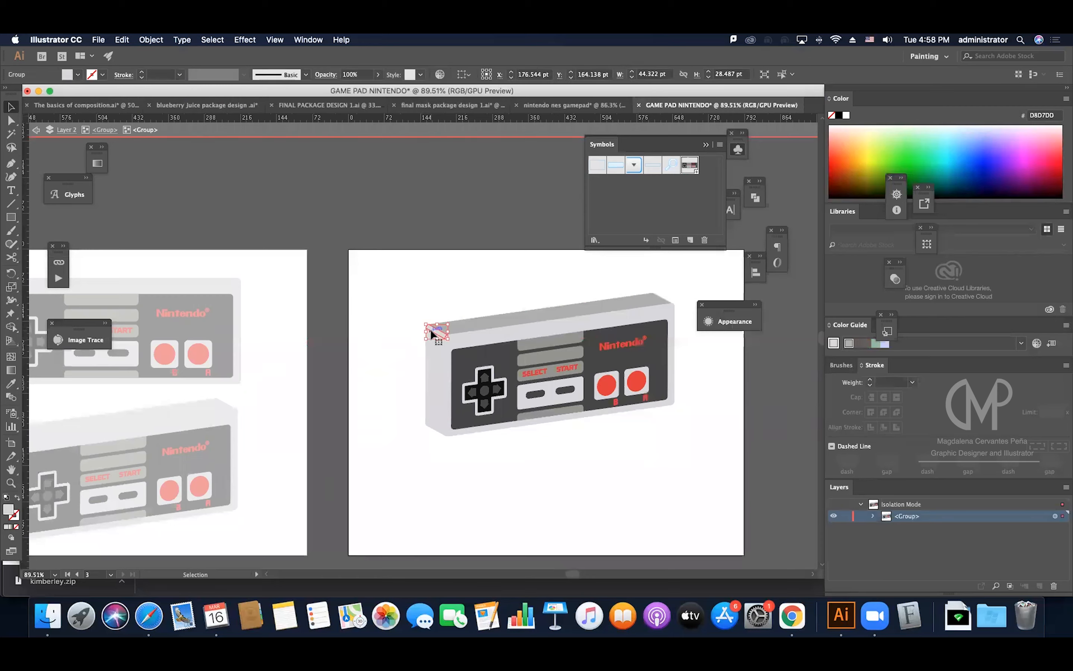
{"action": "key", "text": "i"}
{"action": "left_click", "coordinate": [430, 331]}
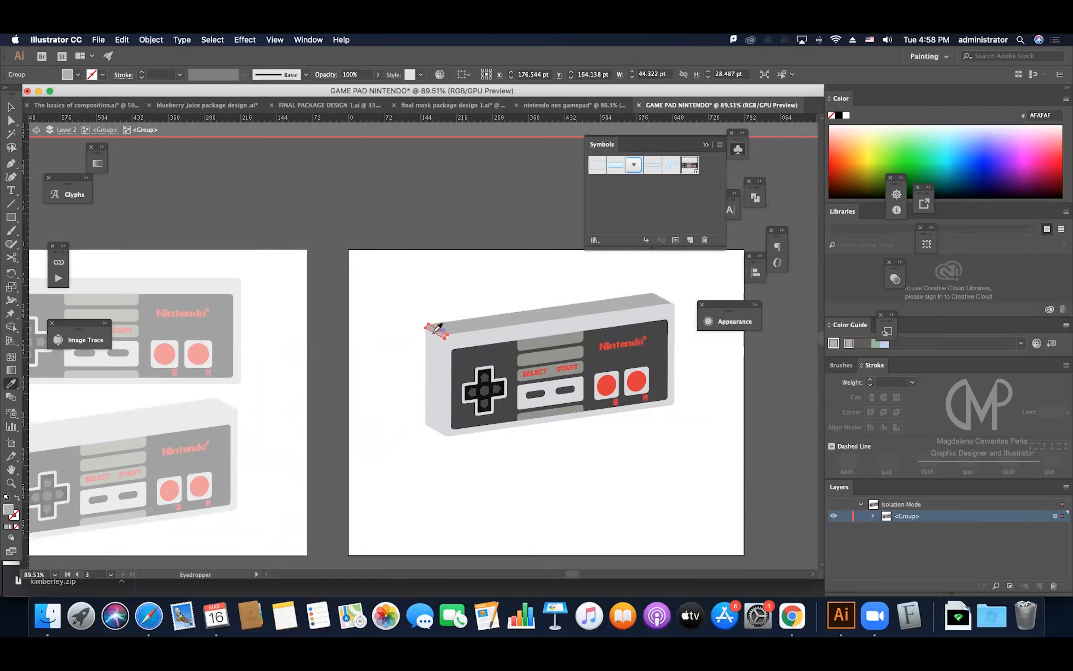
Fill the expanded gamepad's left side face with the darker grey #8E8E8E.
{"action": "left_click", "coordinate": [442, 349], "text": "super"}
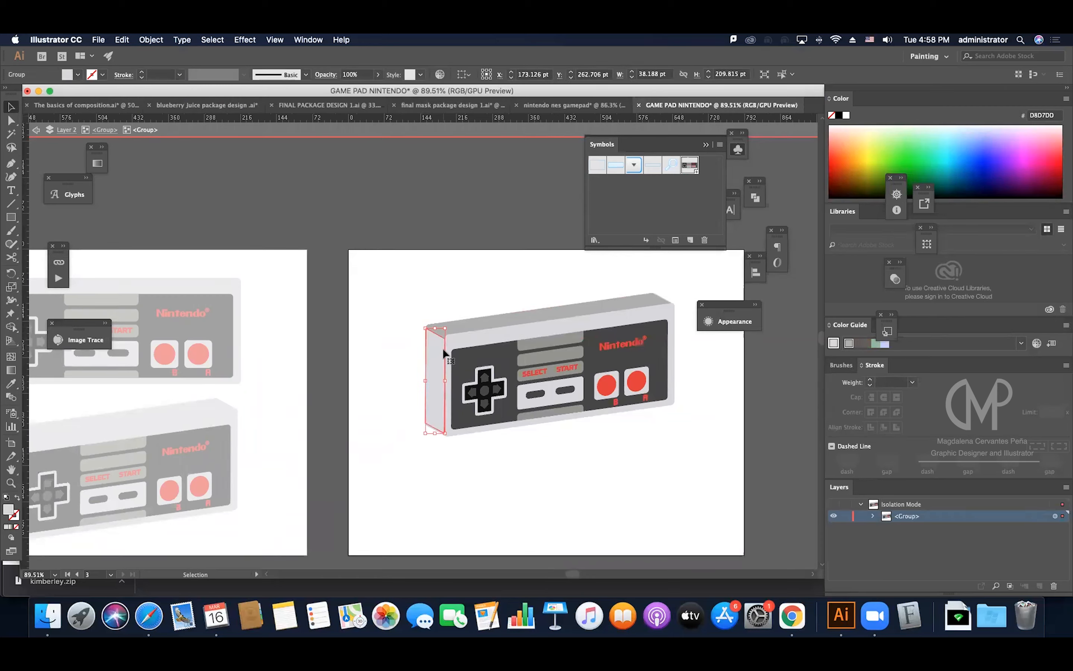
{"action": "left_click", "coordinate": [438, 318]}
{"action": "key", "text": "v"}
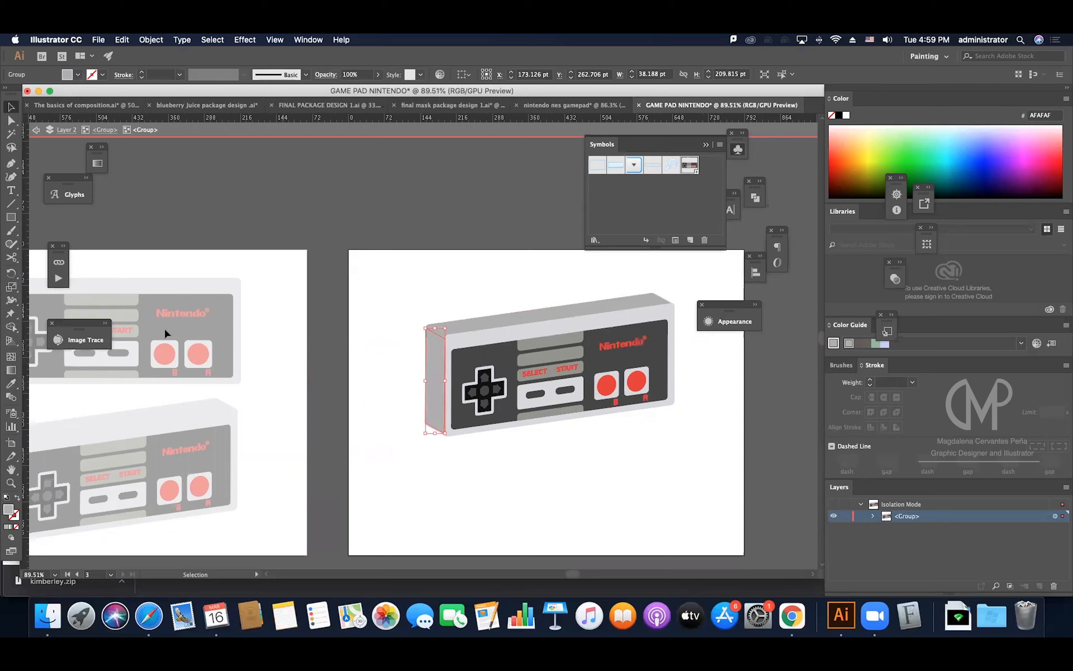
{"action": "double_click", "coordinate": [8, 510]}
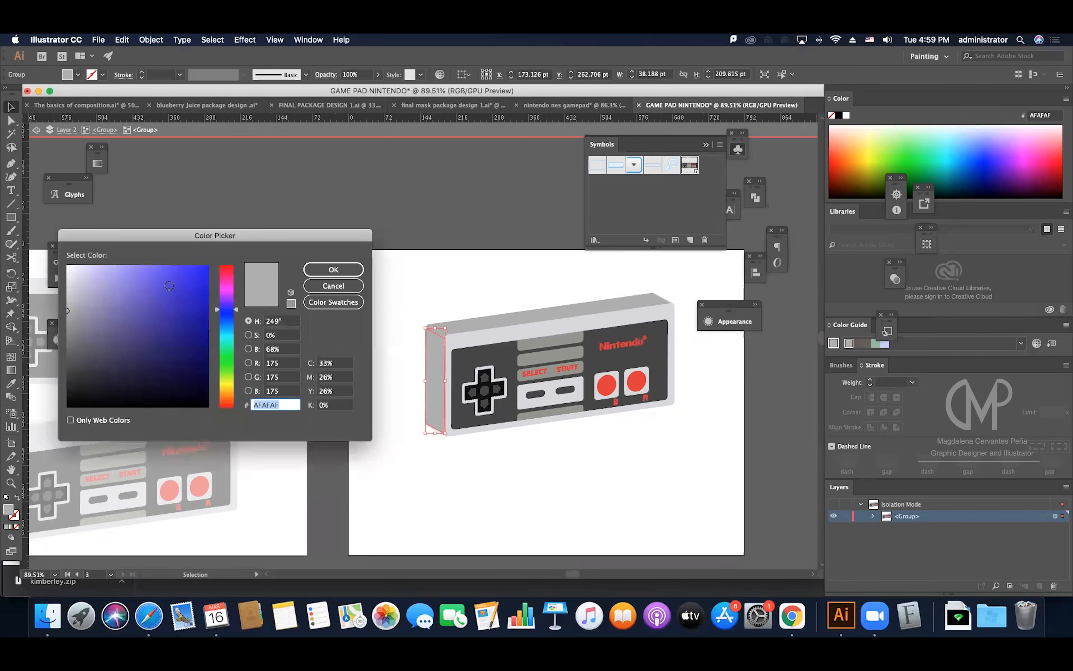
{"action": "type", "text": "8E8E8E"}
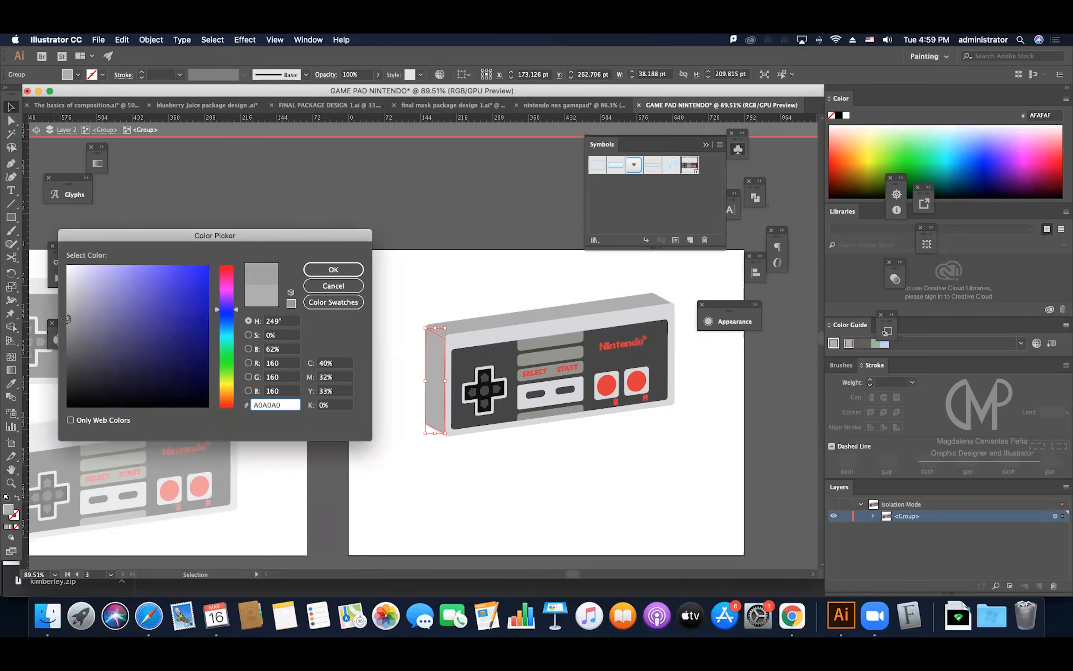
{"action": "left_click", "coordinate": [357, 269]}
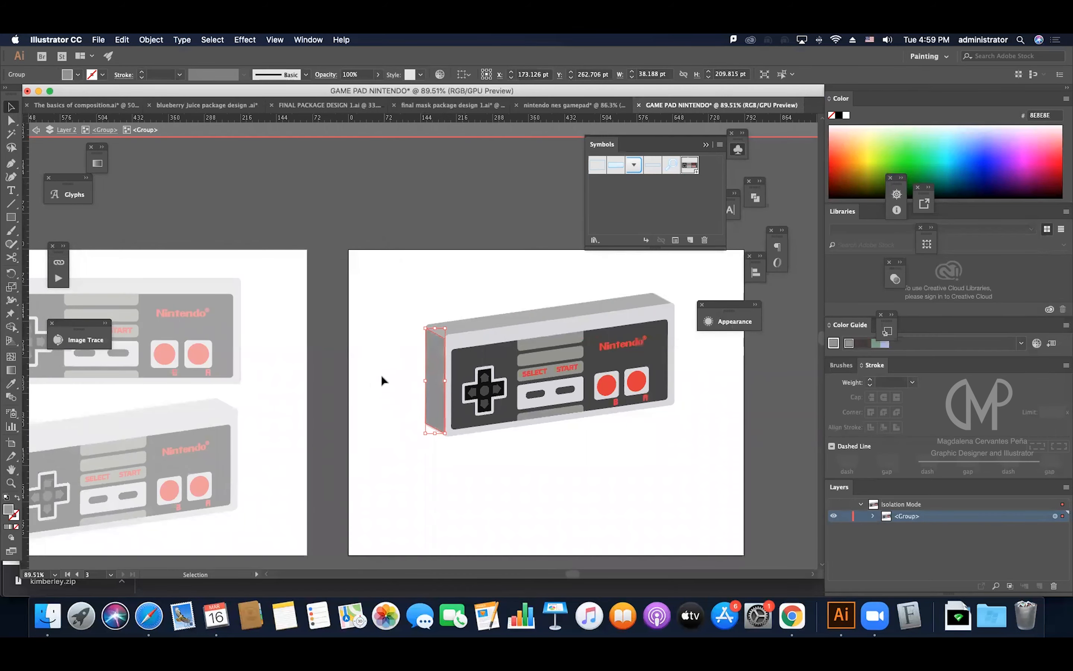
Match the light sliver along the lower edge of the side face to the side's grey with the Eyedropper.
{"action": "left_click", "coordinate": [456, 461]}
{"action": "key", "text": "z"}
{"action": "left_click_drag", "start_coordinate": [437, 435], "coordinate": [511, 413]}
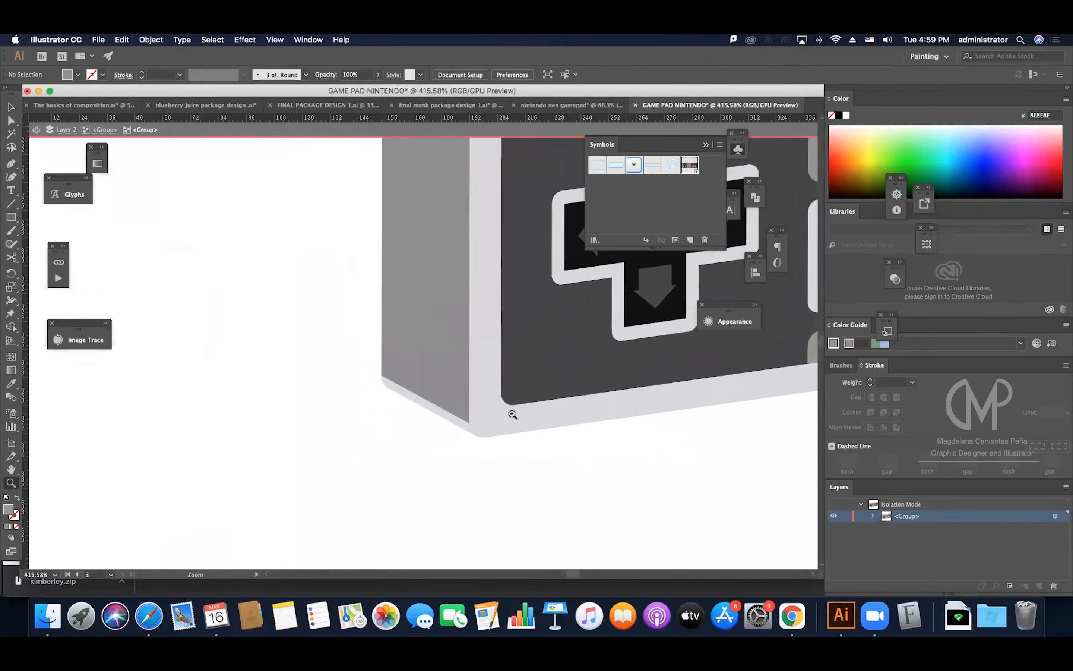
{"action": "key", "text": "v"}
{"action": "left_click", "coordinate": [461, 424]}
{"action": "key", "text": "i"}
{"action": "left_click", "coordinate": [451, 376]}
{"action": "key", "text": "v"}
{"action": "left_click", "coordinate": [331, 400]}
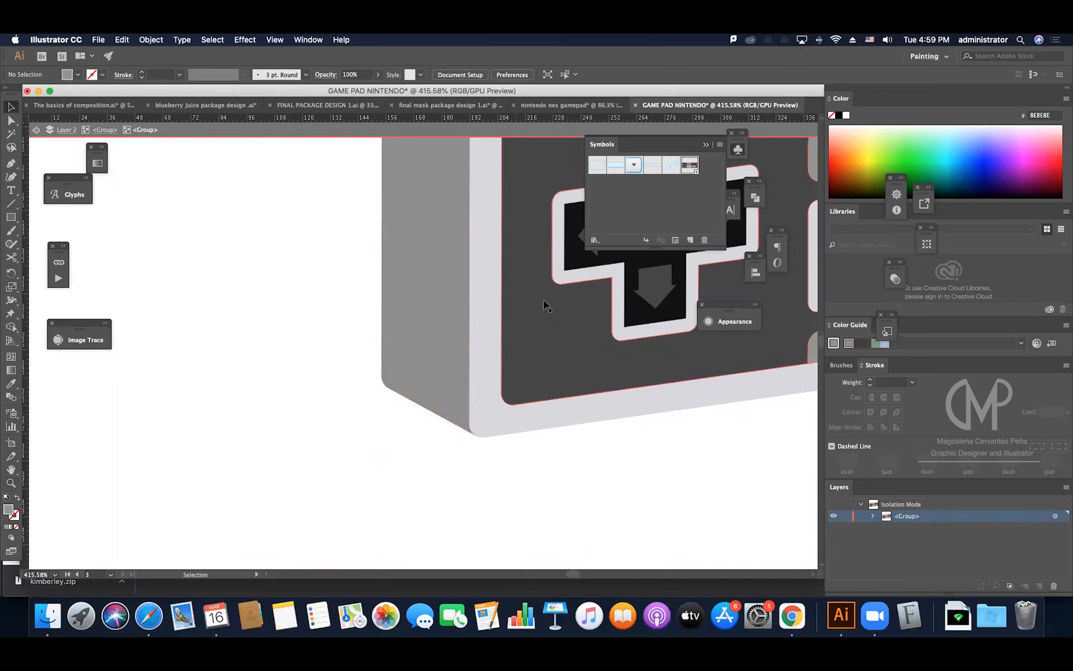
Exit isolation mode on the recoloured gamepad.
{"action": "left_click", "coordinate": [571, 300]}
{"action": "key", "text": "z"}
{"action": "left_click_drag", "start_coordinate": [569, 297], "coordinate": [310, 423]}
{"action": "scroll", "coordinate": [364, 381], "scroll_direction": "right", "scroll_amount": 5}
{"action": "key", "text": "v"}
{"action": "left_click", "coordinate": [408, 347]}
{"action": "scroll", "coordinate": [409, 347], "scroll_direction": "up", "scroll_amount": 3}
{"action": "double_click", "coordinate": [349, 438]}
Duplicate the live 3D gamepad from the second artboard onto the third artboard, below the expanded one.
{"action": "scroll", "coordinate": [346, 435], "scroll_direction": "left", "scroll_amount": 8}
{"action": "left_click", "coordinate": [345, 434]}
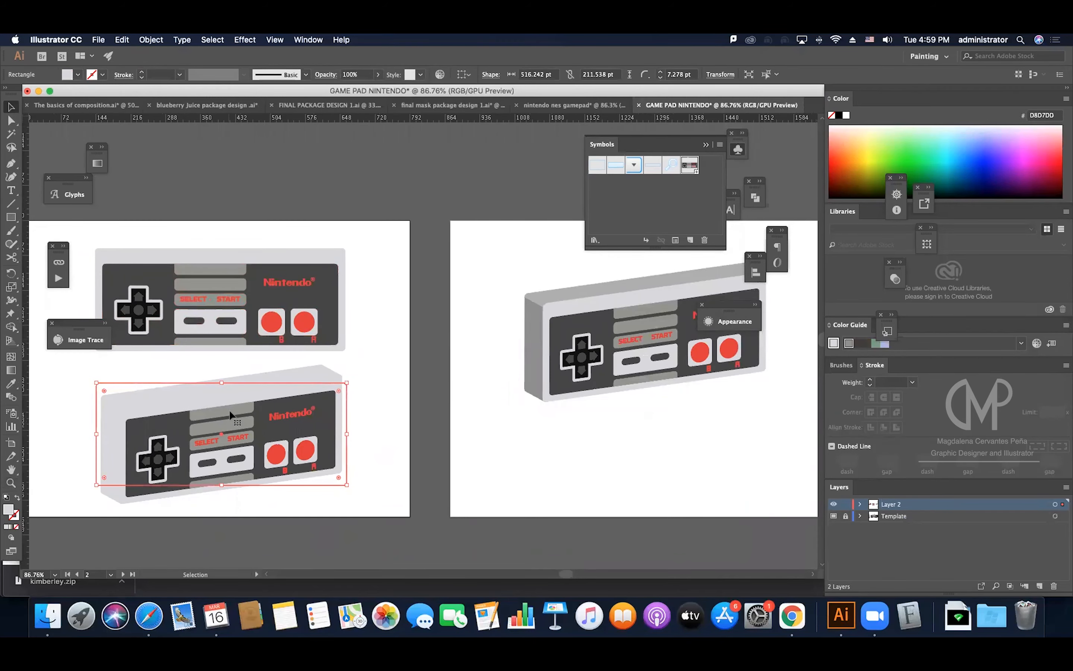
{"action": "scroll", "coordinate": [229, 410], "scroll_direction": "left", "scroll_amount": 3}
{"action": "scroll", "coordinate": [263, 407], "scroll_direction": "down", "scroll_amount": 3}
{"action": "scroll", "coordinate": [264, 406], "scroll_direction": "down", "scroll_amount": 3}
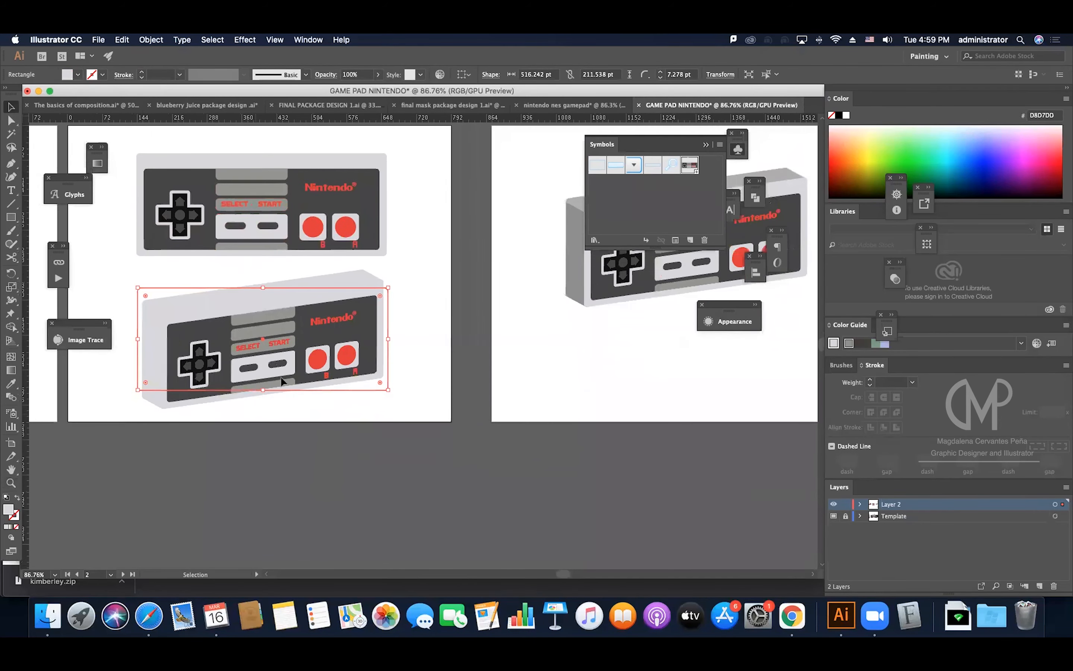
{"action": "left_click_drag", "start_coordinate": [282, 352], "coordinate": [685, 405]}
{"action": "key", "text": "super+minus"}
{"action": "key", "text": "super+minus"}
Change the copied gamepad's 3D Extrude & Bevel surface to Plastic Shading.
{"action": "left_click", "coordinate": [716, 322]}
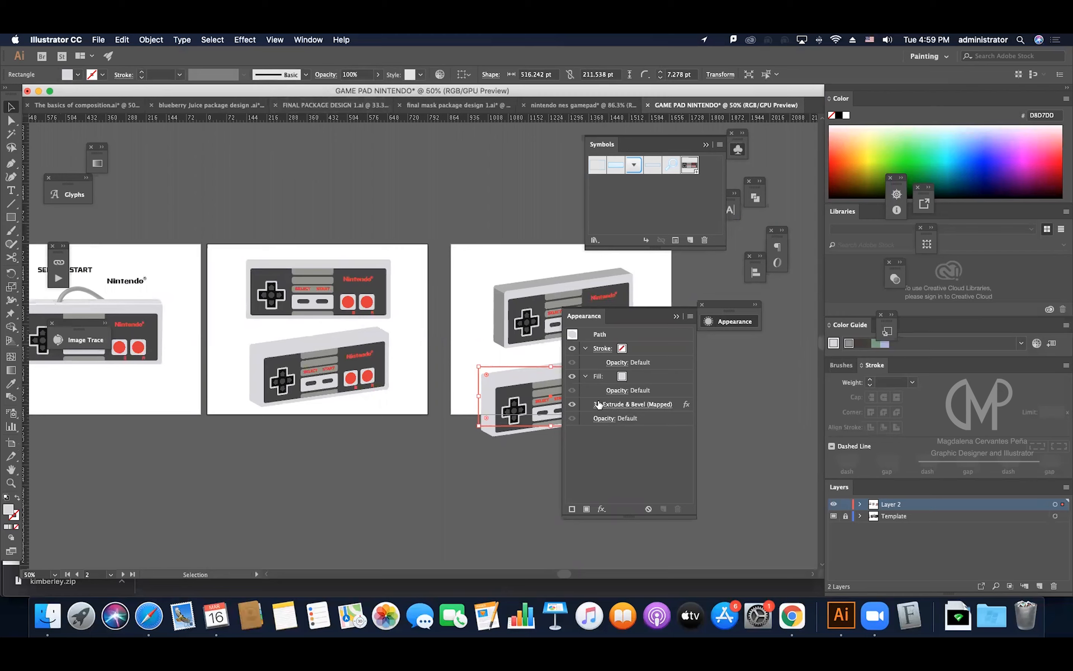
{"action": "left_click", "coordinate": [639, 404]}
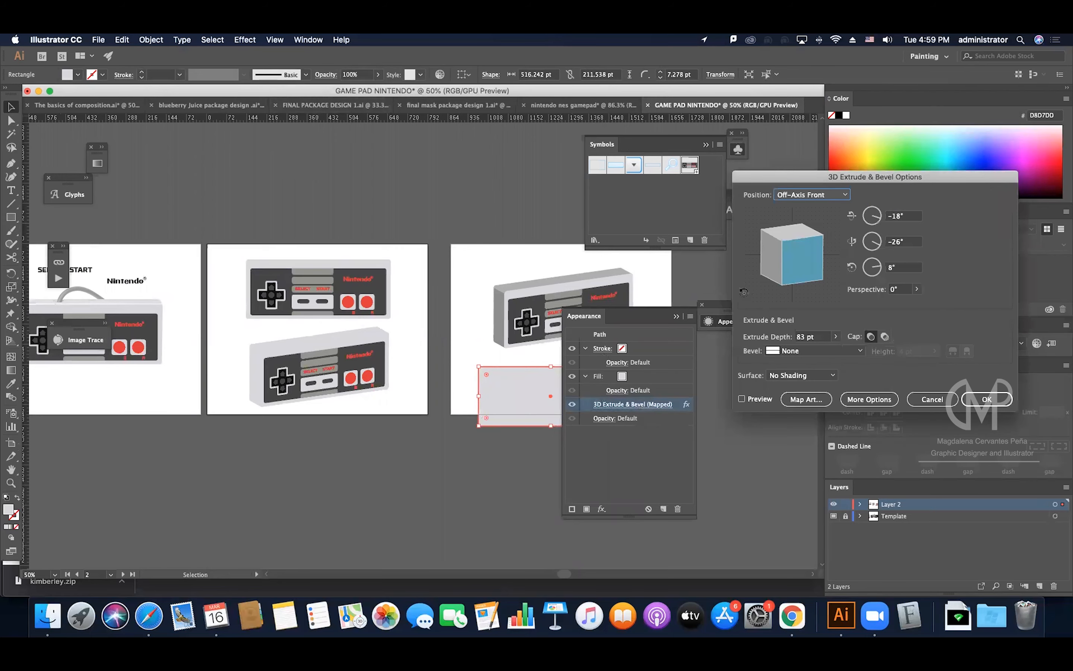
{"action": "left_click", "coordinate": [741, 399]}
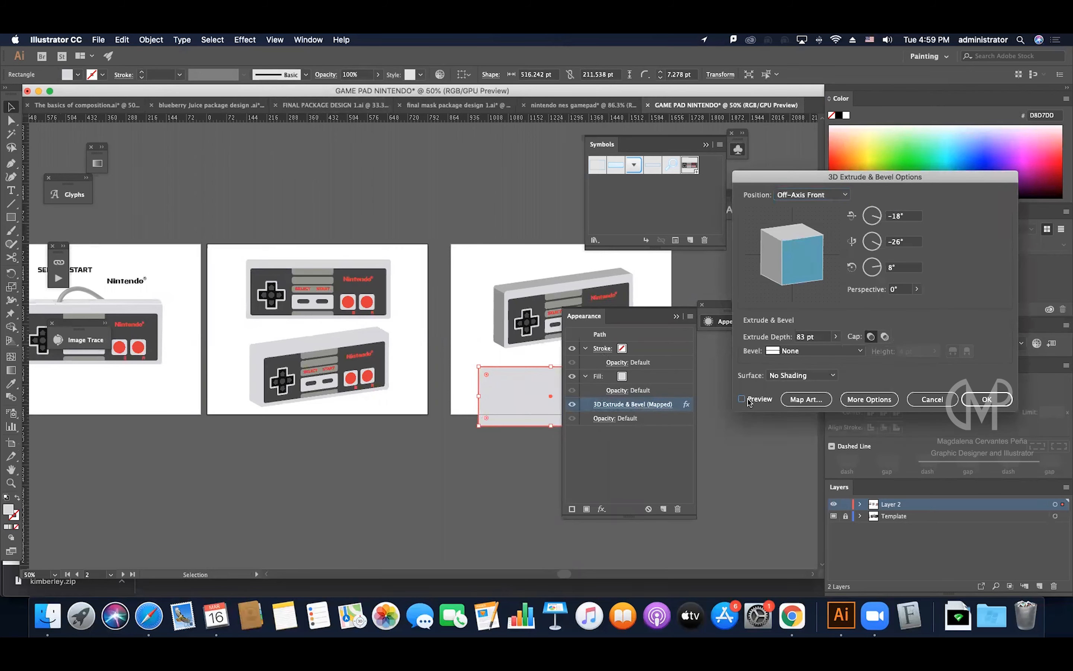
{"action": "left_click", "coordinate": [778, 375]}
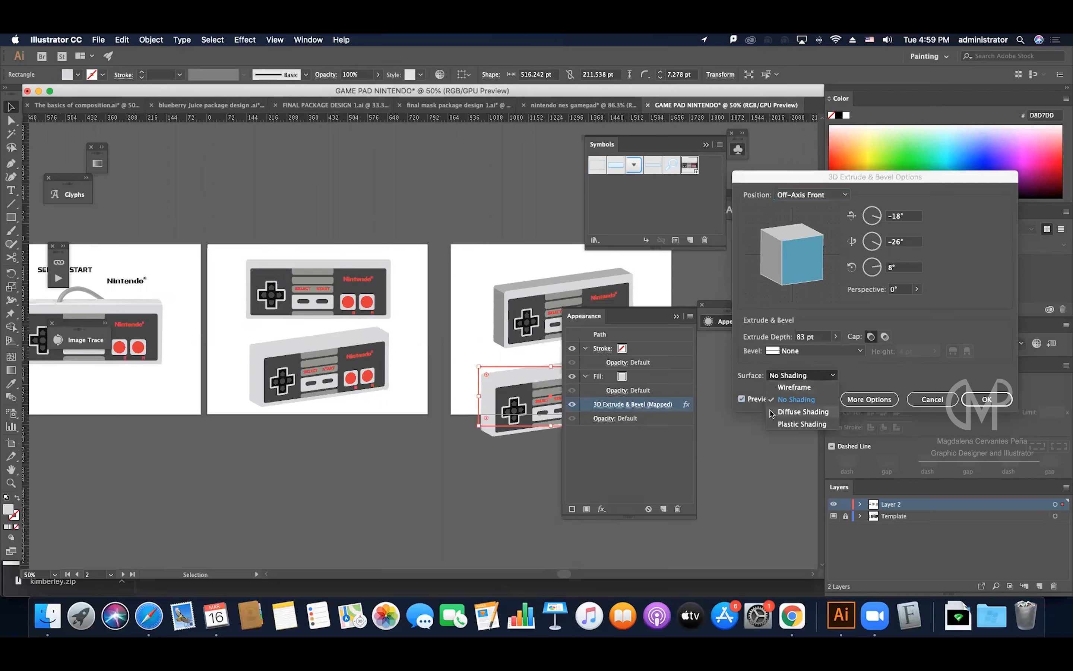
{"action": "left_click", "coordinate": [797, 424]}
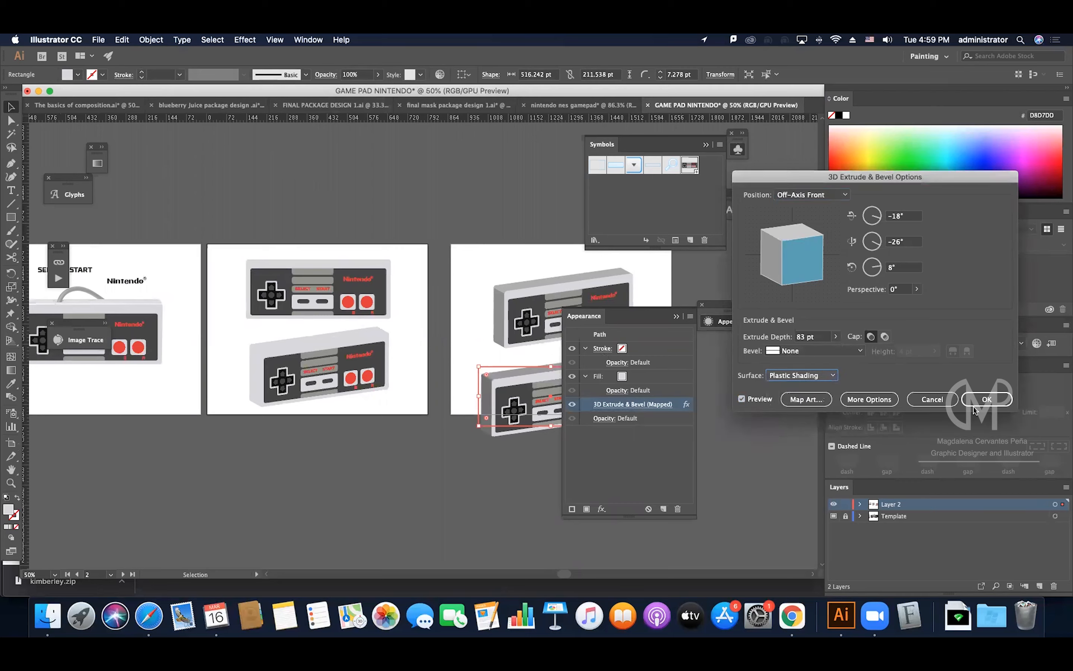
{"action": "left_click", "coordinate": [985, 399]}
{"action": "left_click", "coordinate": [673, 317]}
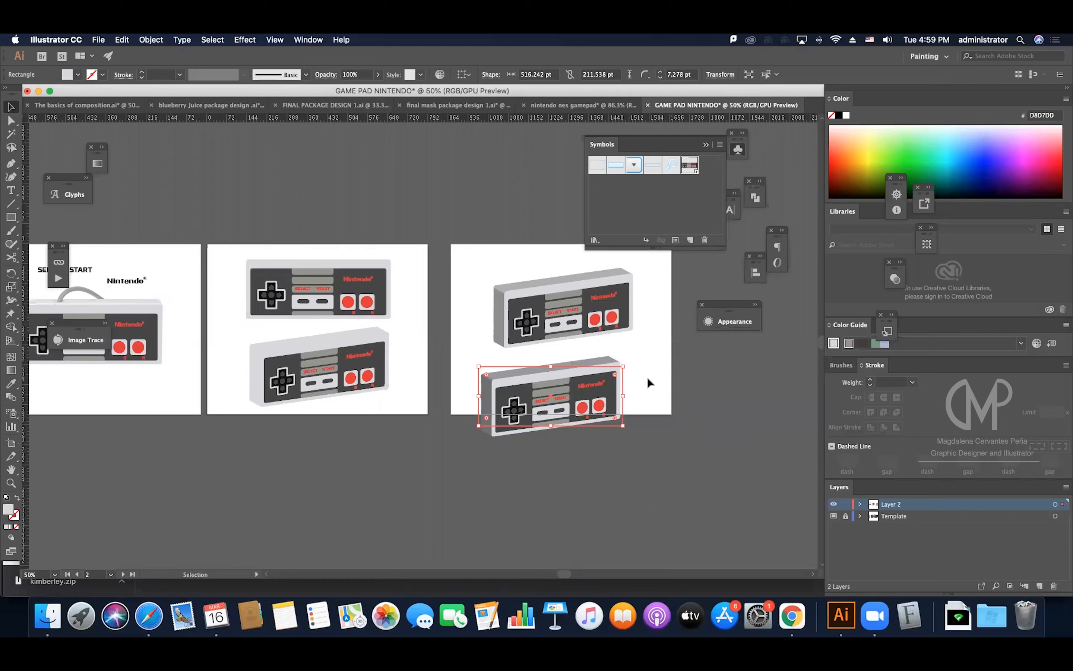
Shrink the expanded gamepad to about 223 pt wide in the artboard's upper-left corner and position the plastic-shaded copy below it.
{"action": "scroll", "coordinate": [630, 395], "scroll_direction": "right", "scroll_amount": 5}
{"action": "left_click_drag", "start_coordinate": [364, 385], "coordinate": [430, 366]}
{"action": "left_click", "coordinate": [366, 281]}
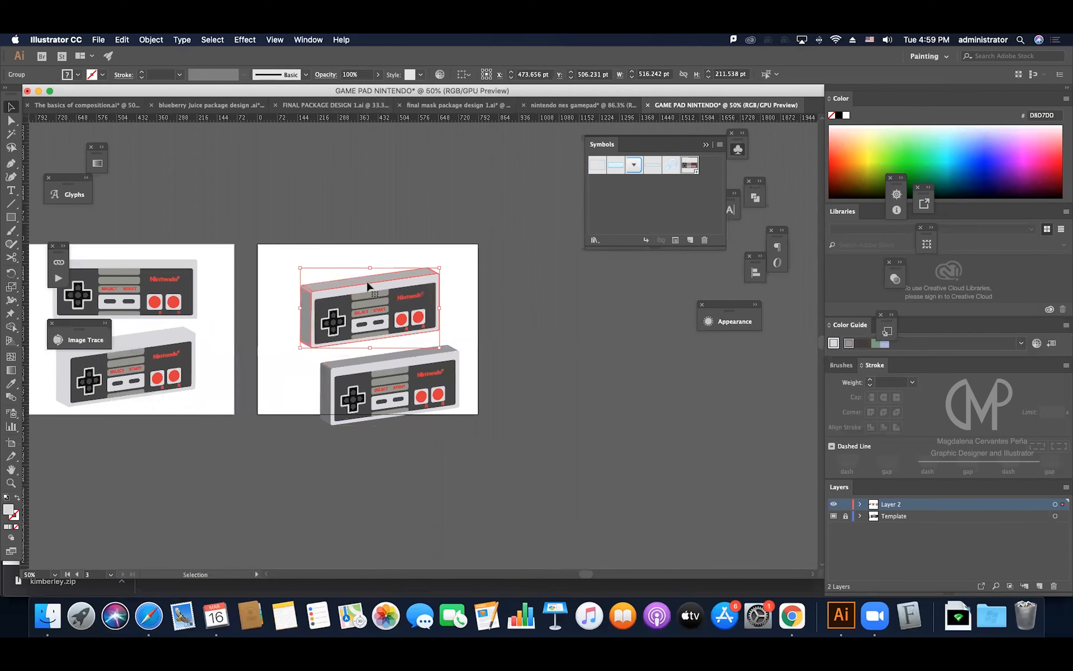
{"action": "left_click_drag", "start_coordinate": [439, 268], "coordinate": [306, 273]}
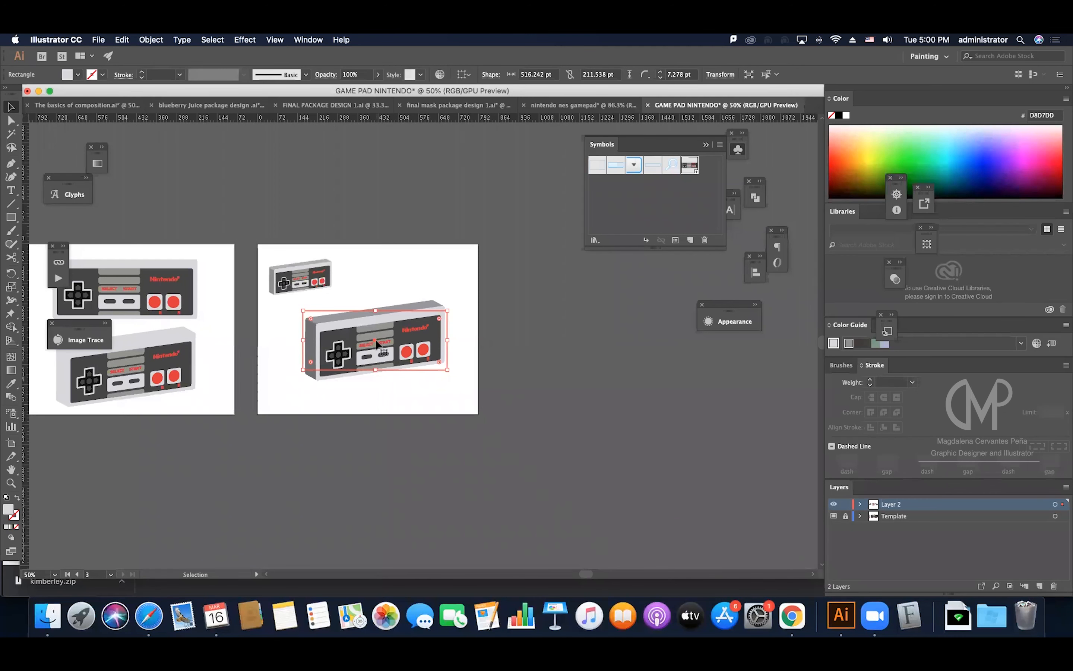
Rotate the plastic-shaded gamepad's 3D extrusion to a custom rotation of 20°, -26° and 10°.
{"action": "scroll", "coordinate": [376, 342], "scroll_direction": "left", "scroll_amount": 4}
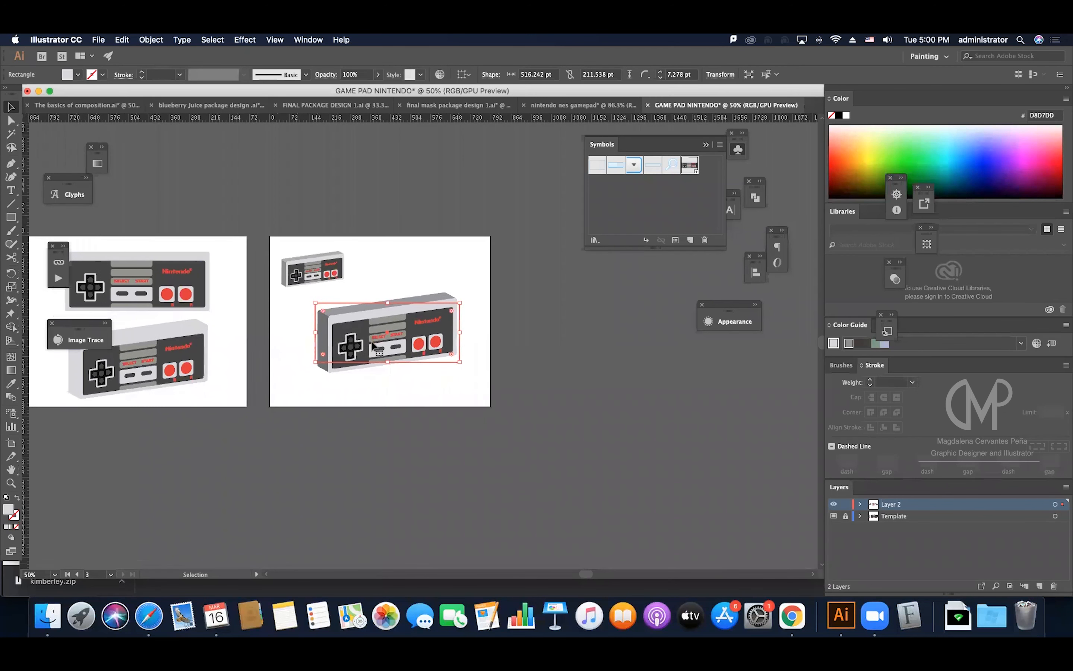
{"action": "left_click", "coordinate": [476, 356]}
{"action": "key", "text": "z"}
{"action": "left_click_drag", "start_coordinate": [465, 327], "coordinate": [564, 347]}
{"action": "scroll", "coordinate": [564, 347], "scroll_direction": "up", "scroll_amount": 1}
{"action": "scroll", "coordinate": [564, 347], "scroll_direction": "up", "scroll_amount": 2}
{"action": "key", "text": "v"}
{"action": "left_click", "coordinate": [518, 345]}
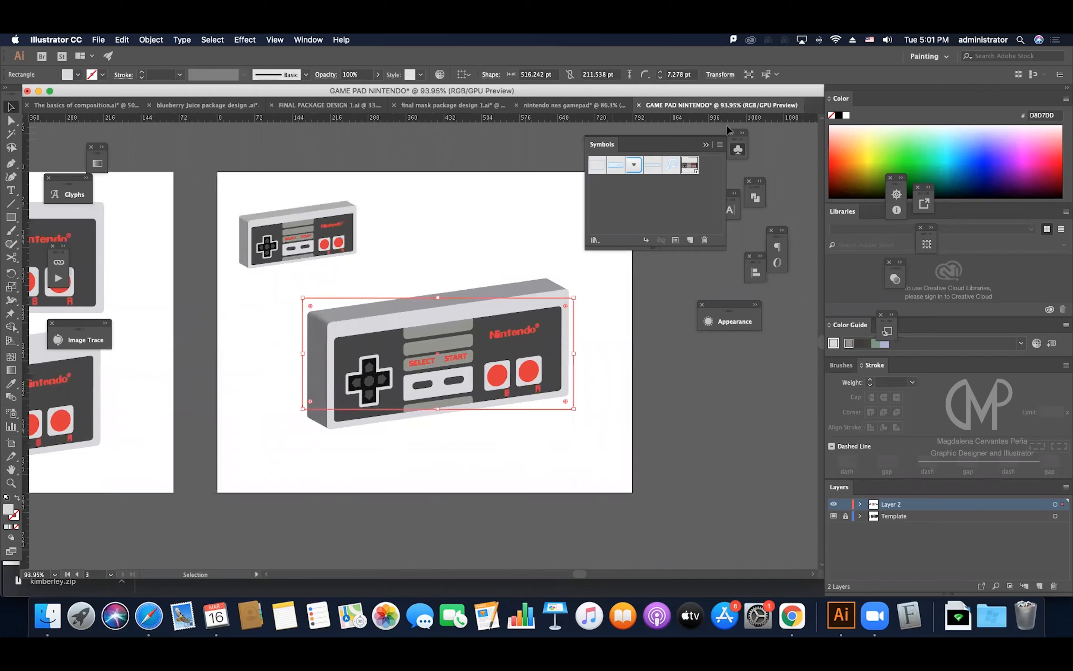
{"action": "left_click", "coordinate": [714, 322]}
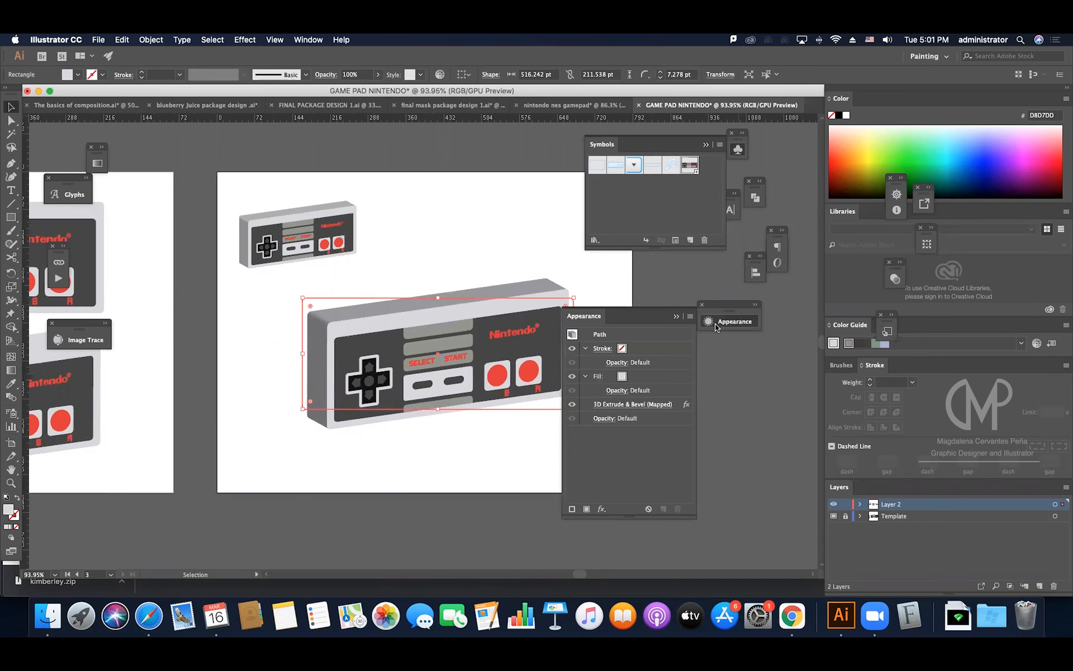
{"action": "left_click", "coordinate": [615, 405]}
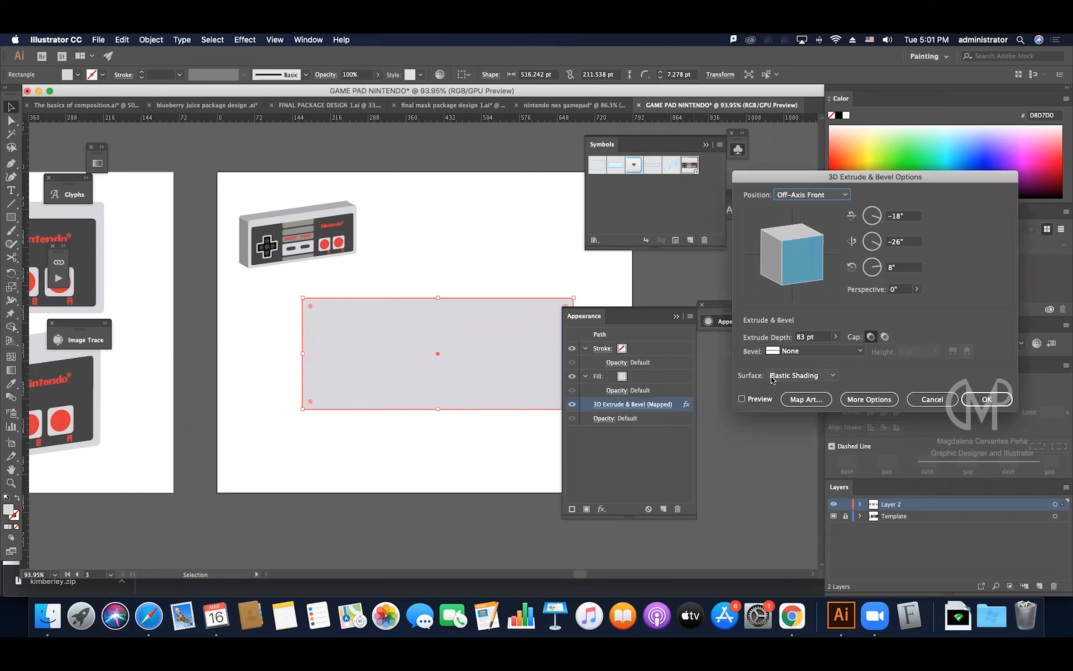
{"action": "left_click", "coordinate": [756, 399]}
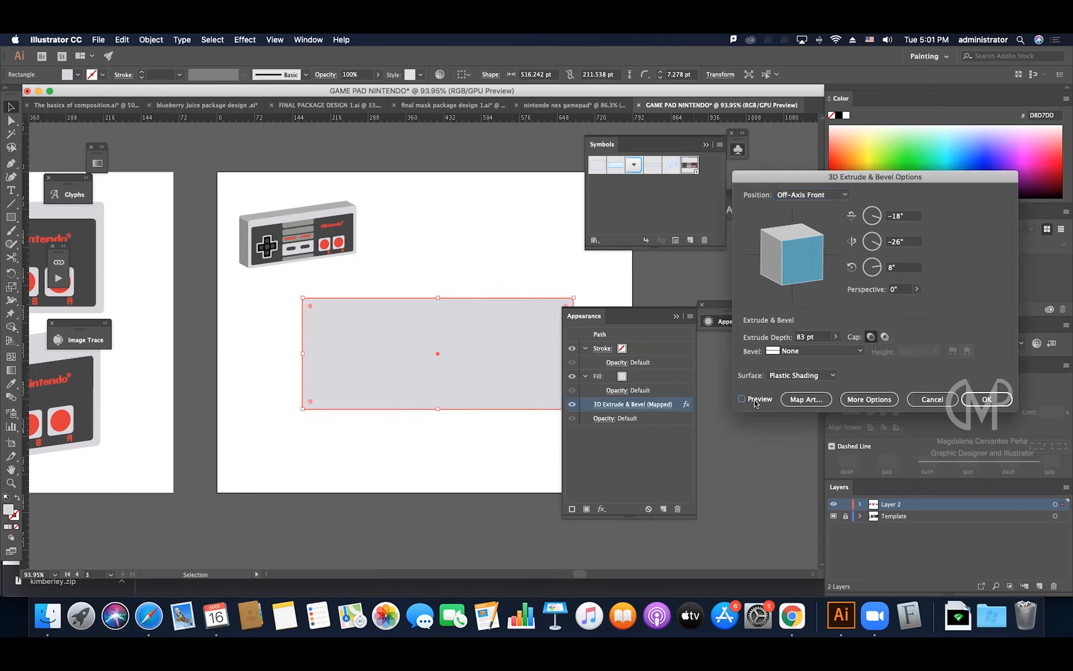
{"action": "mouse_move", "coordinate": [806, 238]}
{"action": "left_mouse_down"}
{"action": "mouse_move", "coordinate": [799, 210]}
{"action": "mouse_move", "coordinate": [814, 241]}
{"action": "left_mouse_up"}
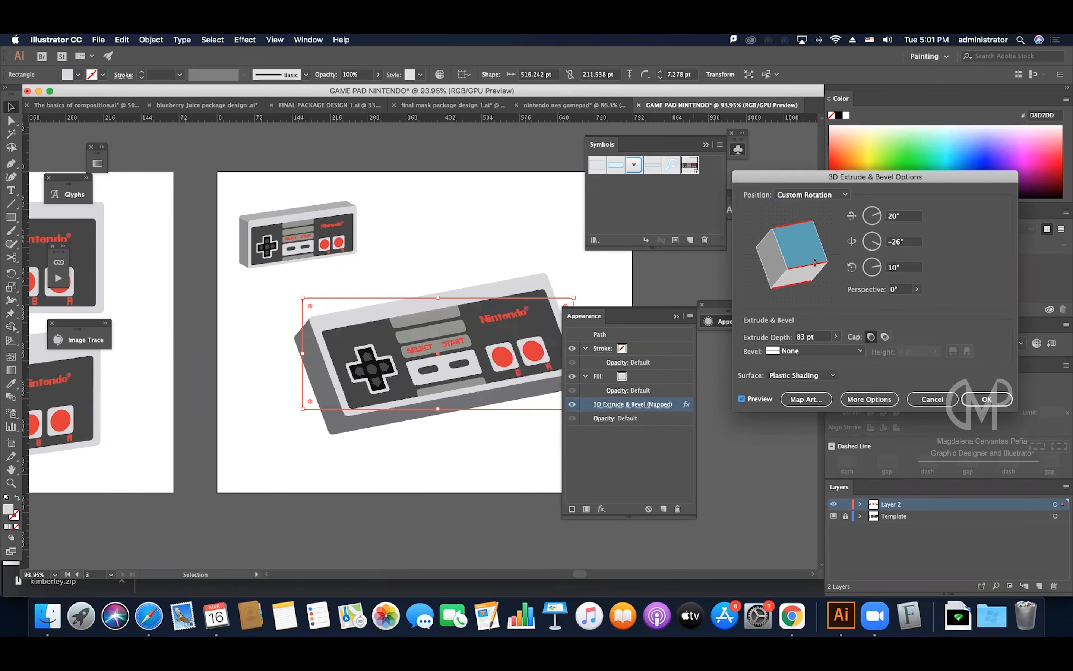
{"action": "left_click", "coordinate": [987, 399]}
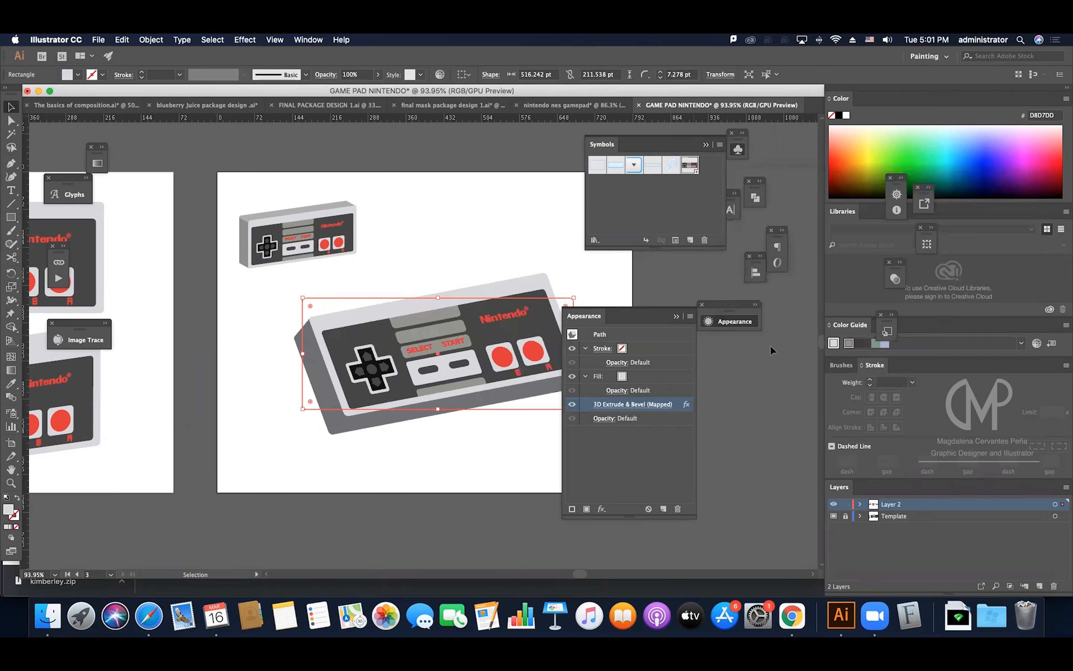
{"action": "left_click", "coordinate": [676, 316]}
{"action": "left_click", "coordinate": [588, 305]}
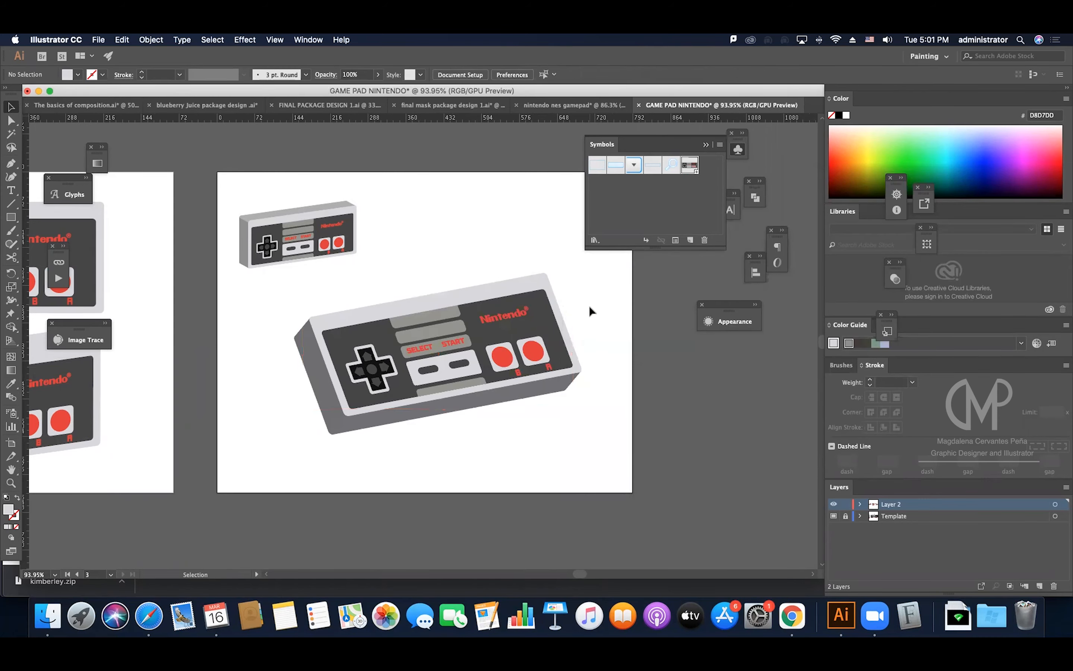
Compare the small expanded gamepad with the large live 3D gamepad and check the latter's appearance attributes.
{"action": "scroll", "coordinate": [588, 305], "scroll_direction": "down", "scroll_amount": 2}
{"action": "scroll", "coordinate": [588, 305], "scroll_direction": "left", "scroll_amount": 3}
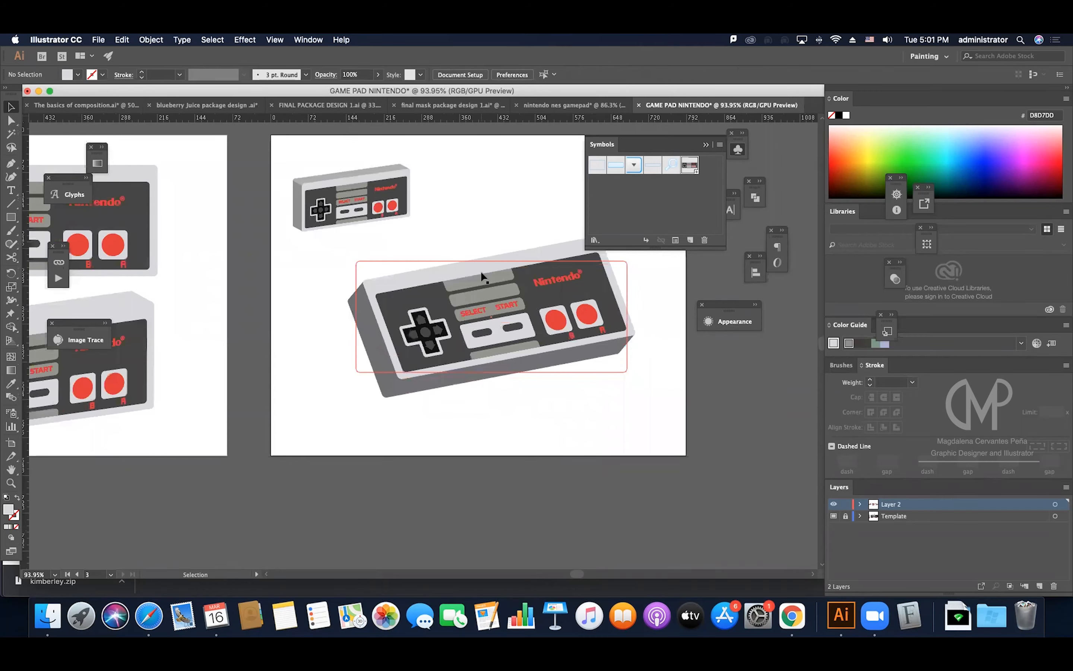
{"action": "scroll", "coordinate": [484, 277], "scroll_direction": "left", "scroll_amount": 3}
{"action": "scroll", "coordinate": [484, 277], "scroll_direction": "up", "scroll_amount": 1}
{"action": "left_click", "coordinate": [426, 236]}
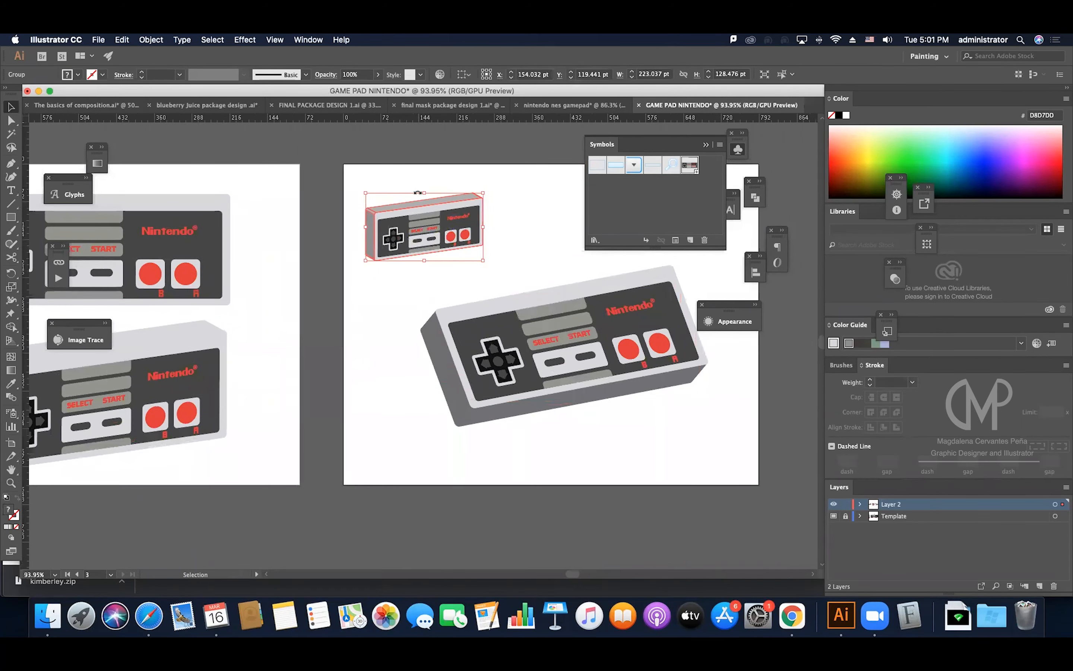
{"action": "left_click", "coordinate": [477, 310]}
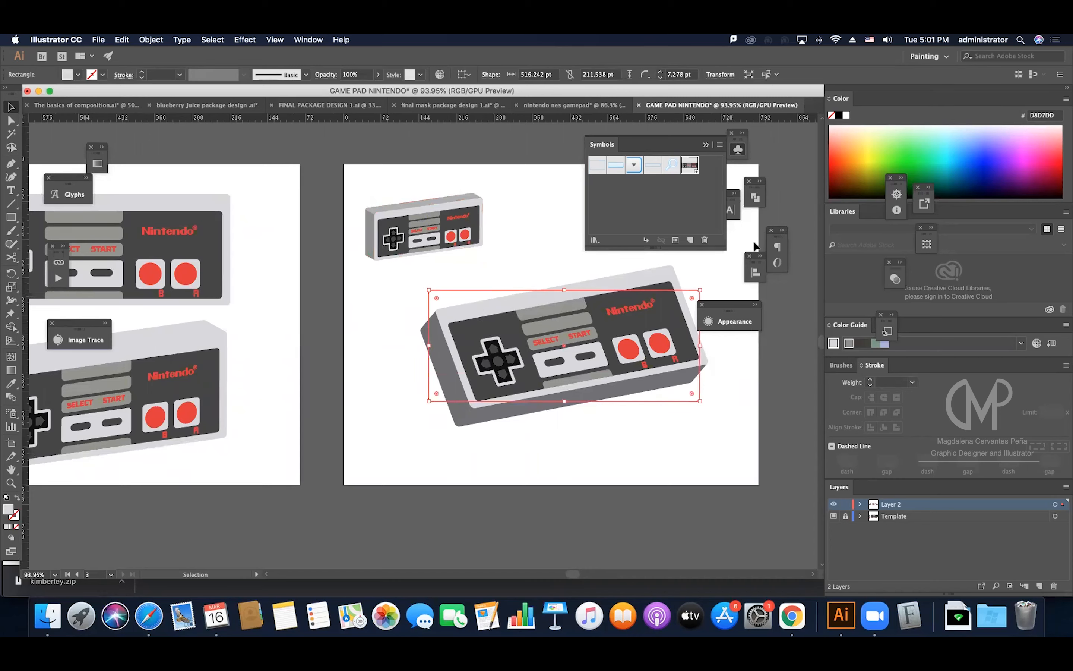
{"action": "left_click", "coordinate": [731, 321]}
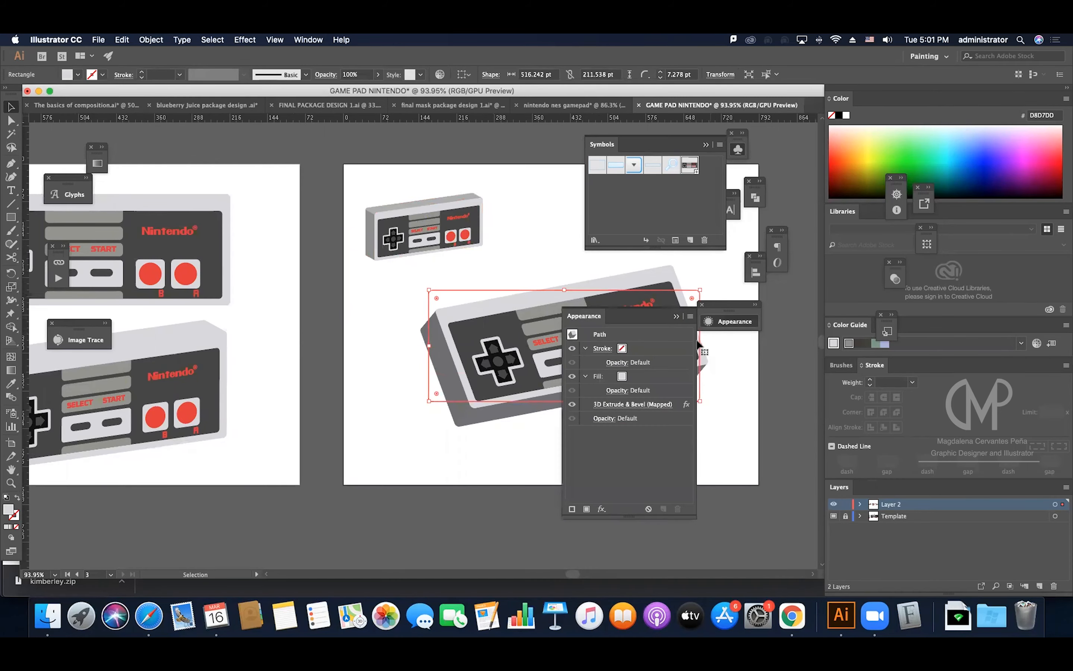
{"action": "left_click", "coordinate": [678, 316]}
{"action": "left_click", "coordinate": [482, 261]}
{"action": "scroll", "coordinate": [482, 261], "scroll_direction": "right", "scroll_amount": 5}
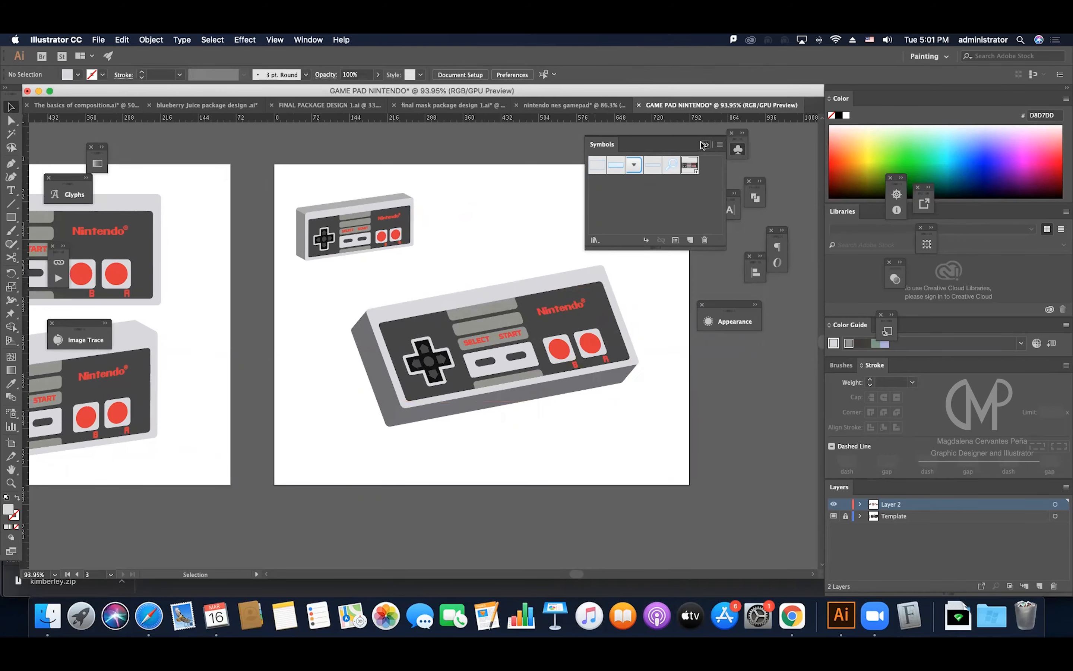
Draw a 792 x 612 pt rectangle covering the third artboard and fill it with black.
{"action": "left_click", "coordinate": [519, 207]}
{"action": "left_click", "coordinate": [11, 217]}
{"action": "left_click_drag", "start_coordinate": [280, 164], "coordinate": [690, 484]}
{"action": "left_click", "coordinate": [838, 116]}
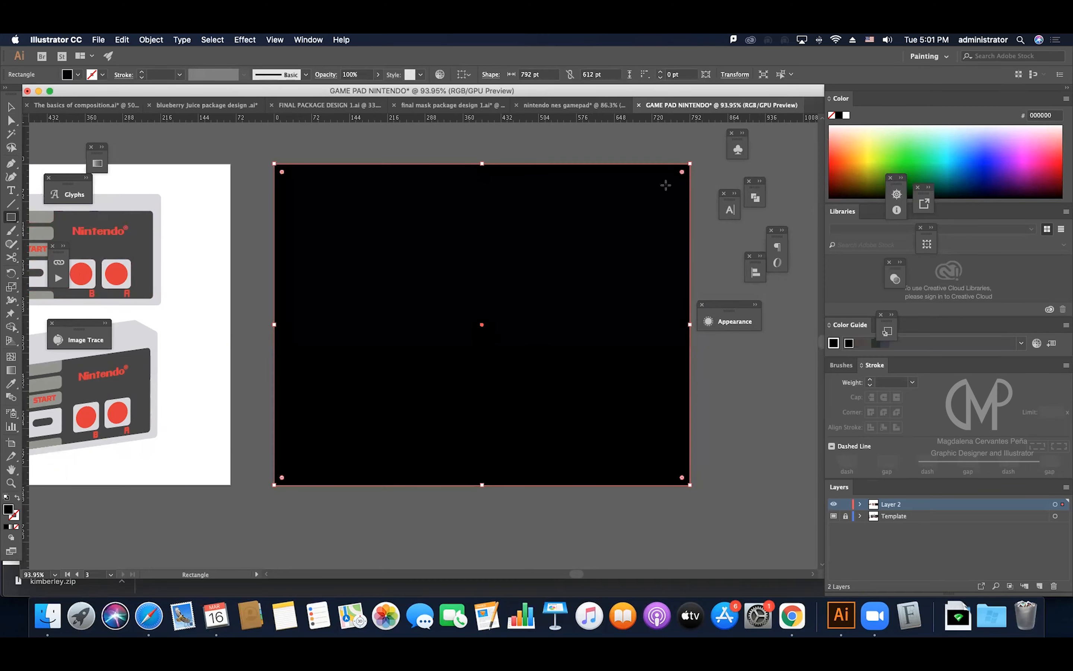
Send the black rectangle to the back behind both gamepads and deselect it.
{"action": "key", "text": "v"}
{"action": "right_click", "coordinate": [623, 234]}
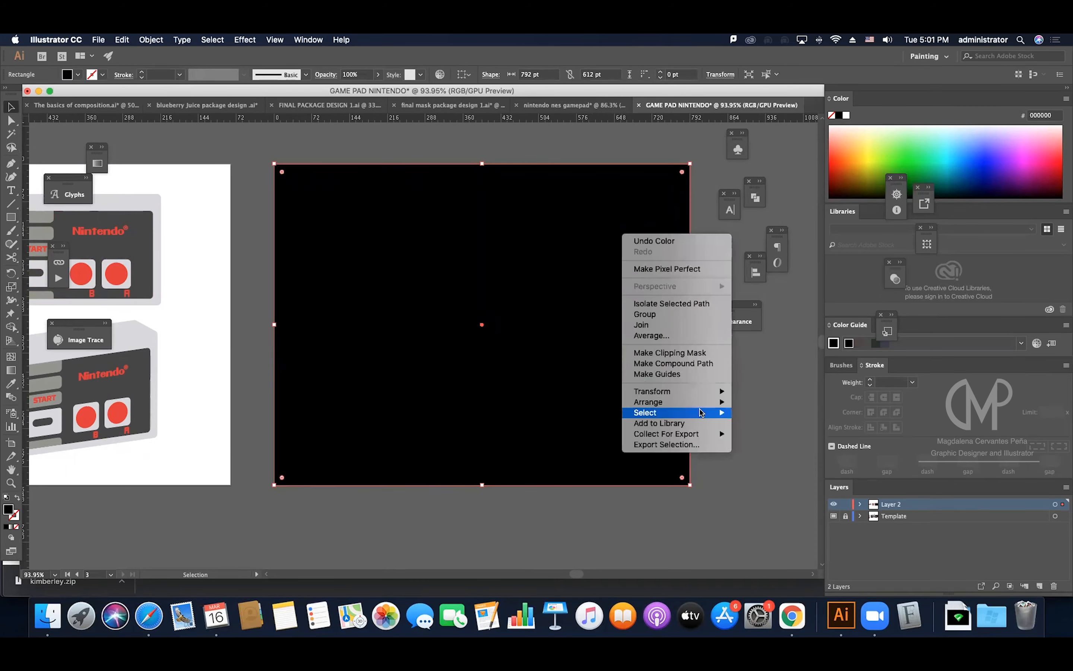
{"action": "mouse_move", "coordinate": [727, 402]}
{"action": "left_click", "coordinate": [767, 434]}
{"action": "key", "text": "super+shift+a"}
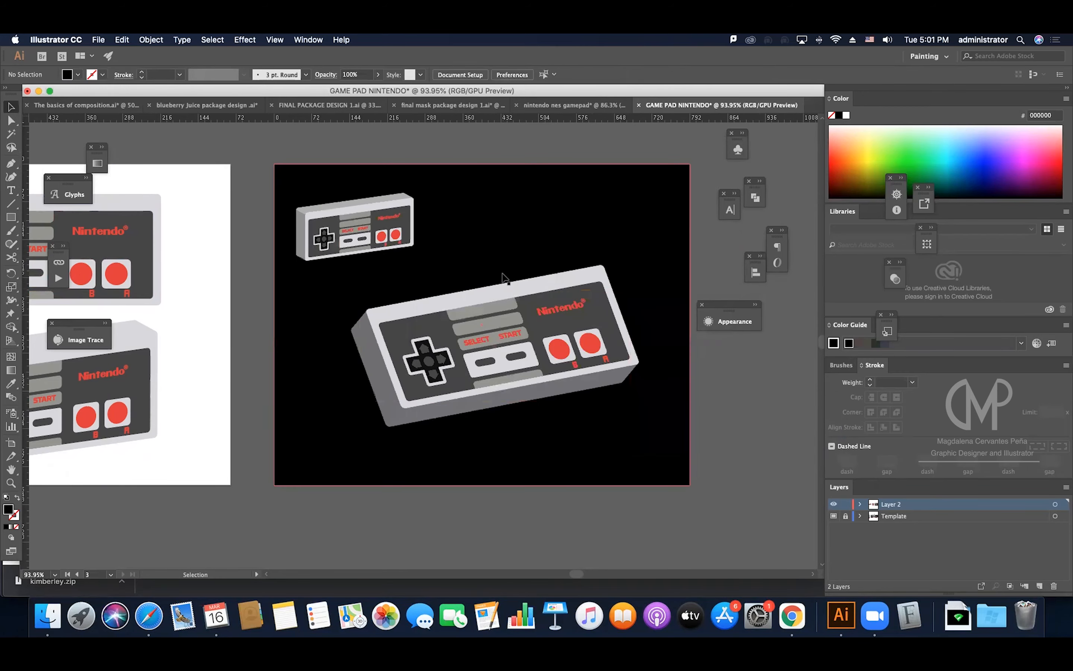